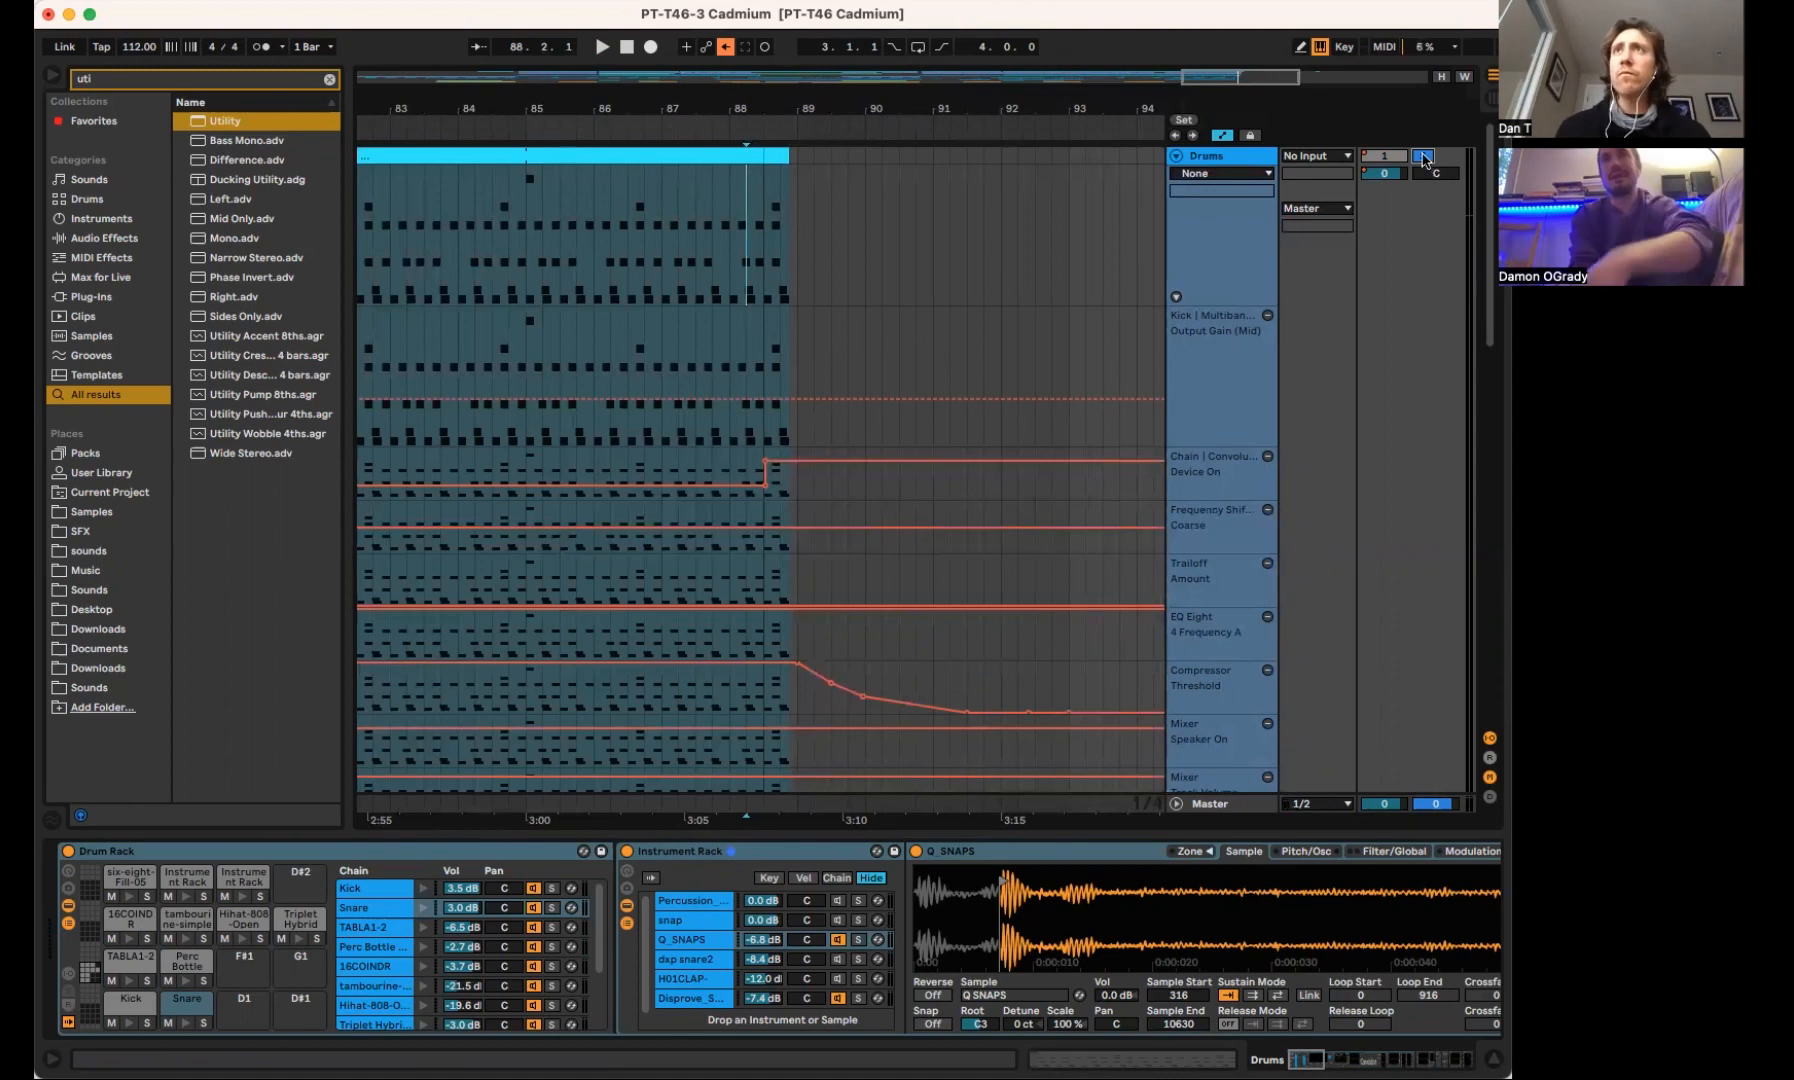
# Set the playback start at bar 17 of the arrangement and solo the Drums track
pyautogui.moveTo(831, 106); pyautogui.dragTo(840, 52)
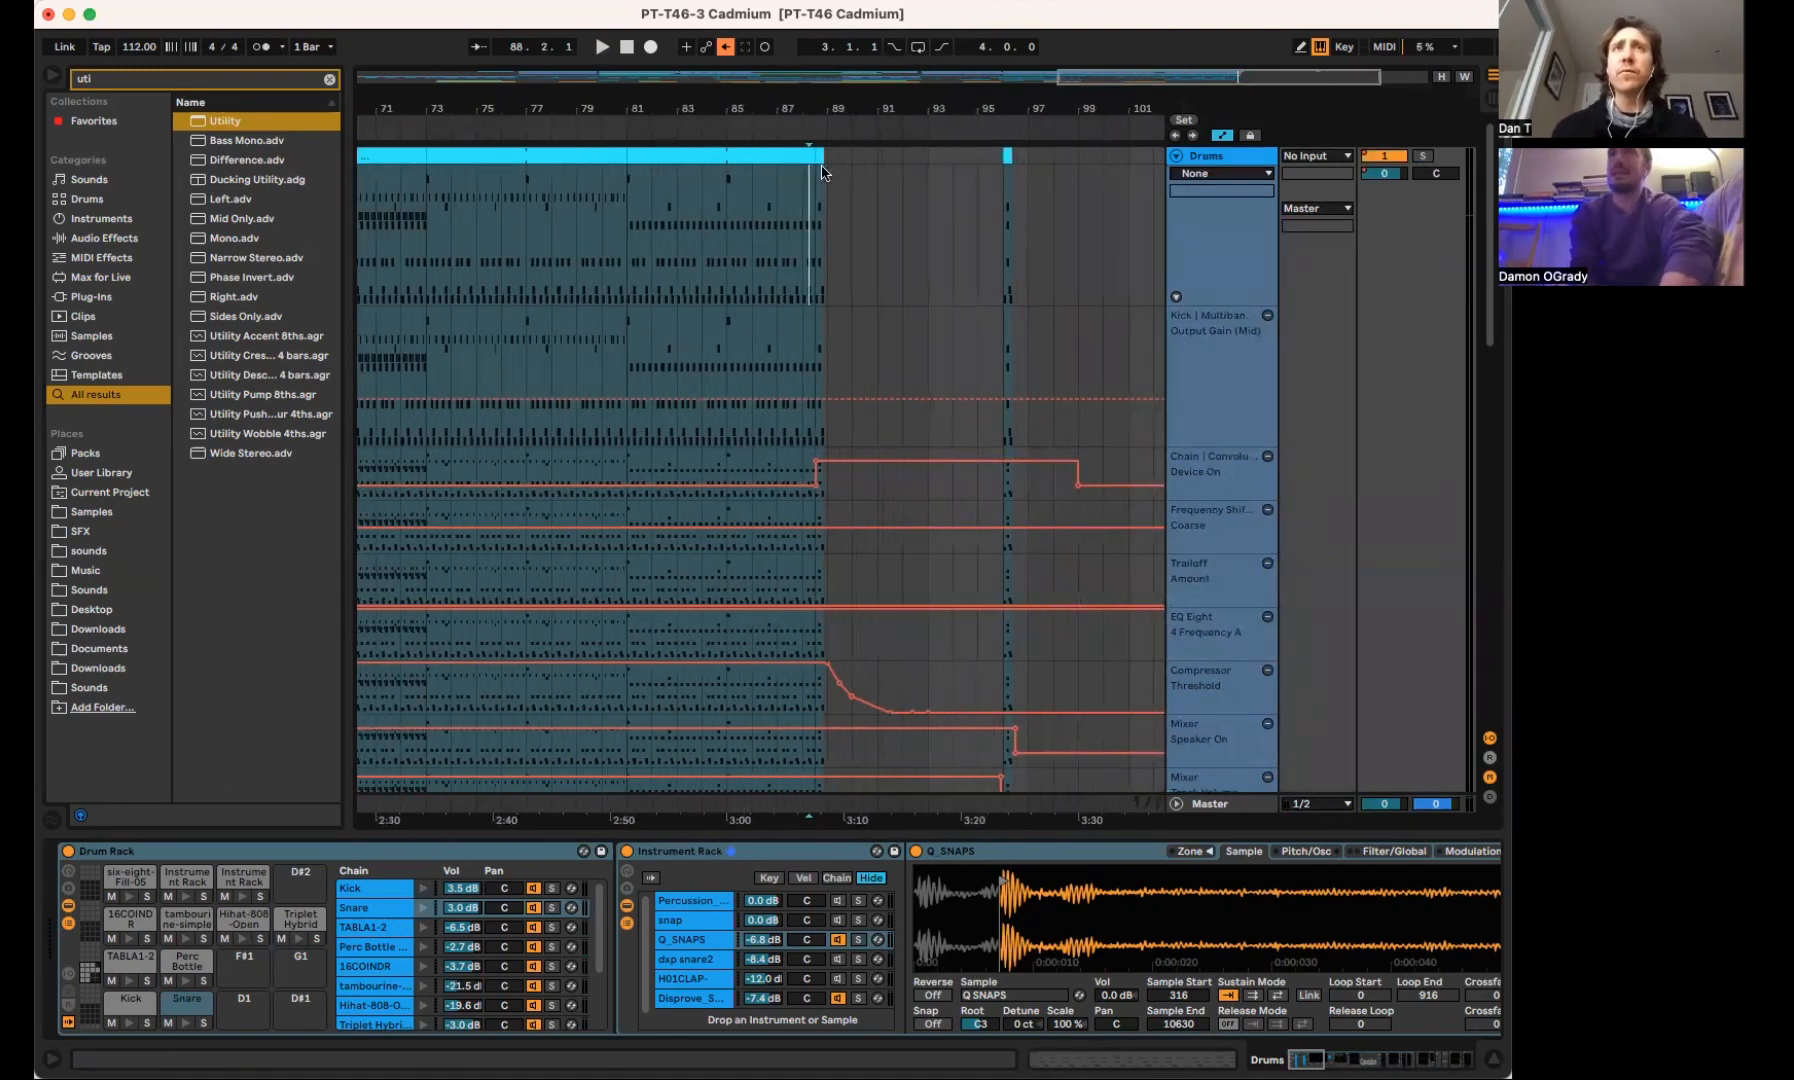
pyautogui.hscroll(-4, 816, 190)
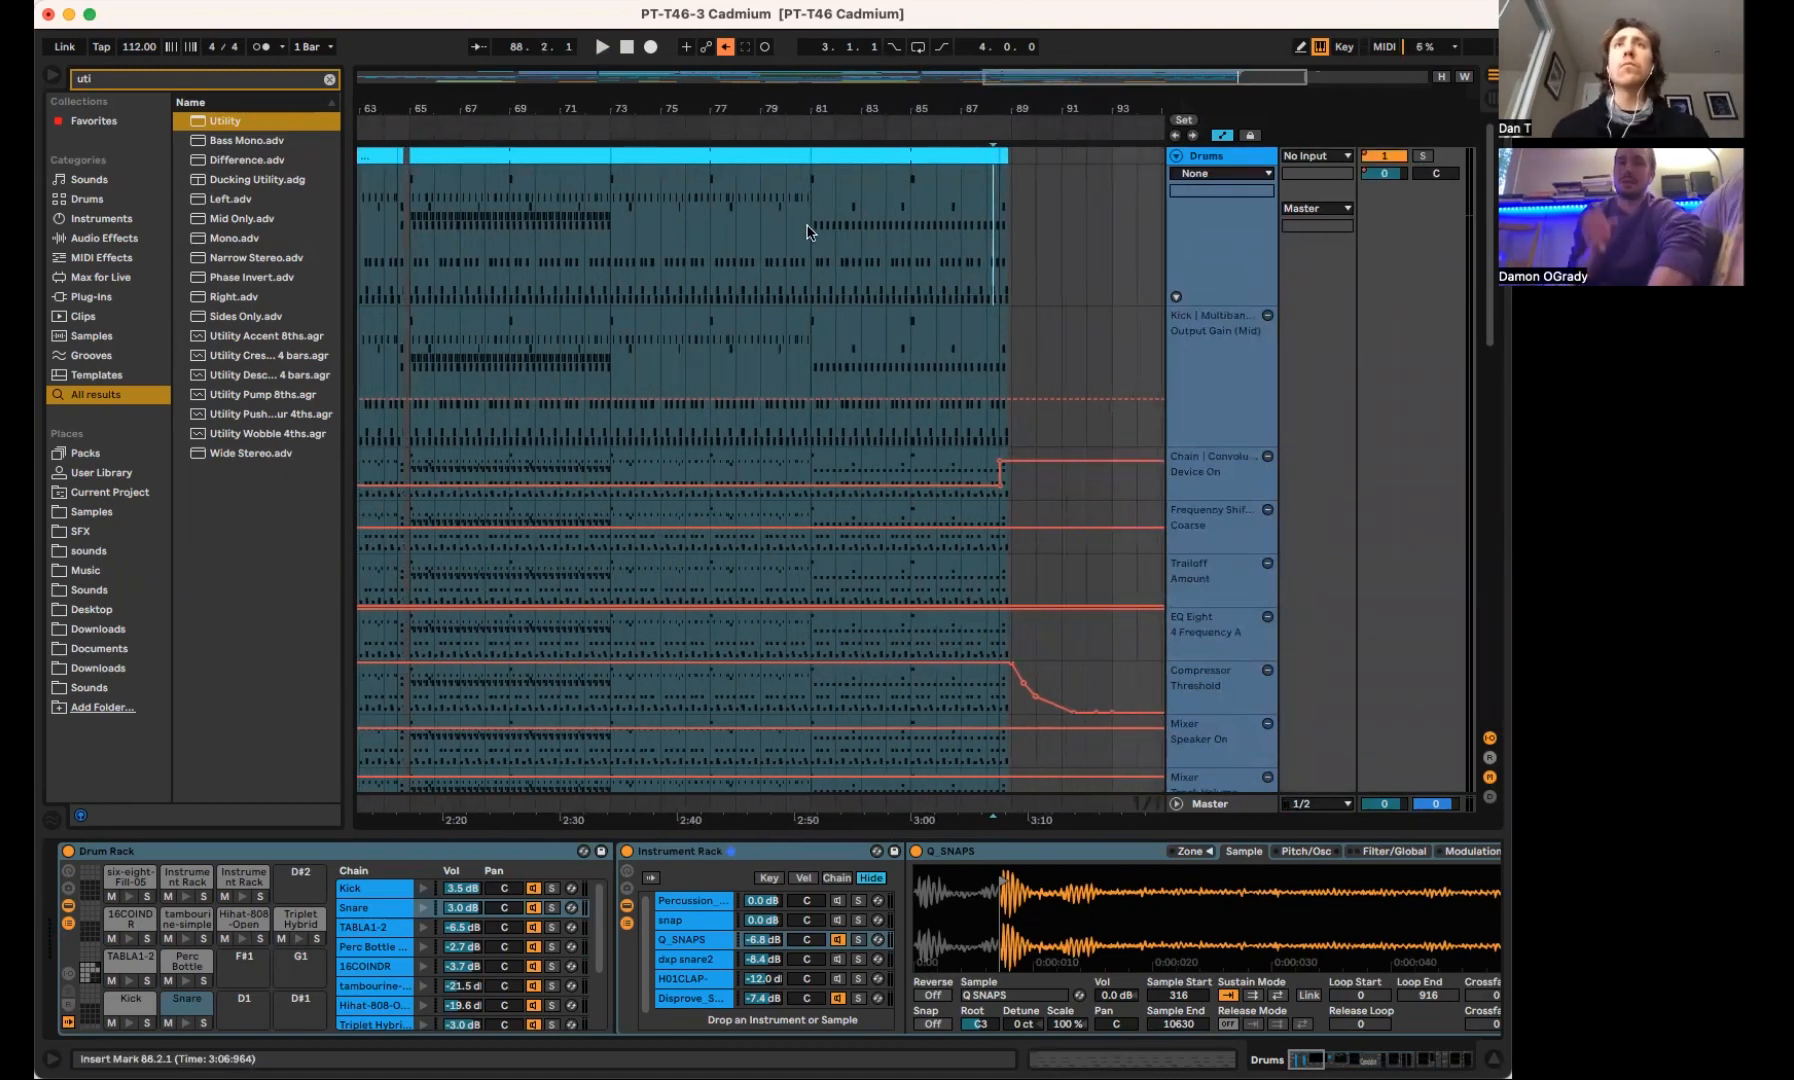
pyautogui.hscroll(-5, 809, 228)
pyautogui.click(745, 255)
pyautogui.click(728, 256)
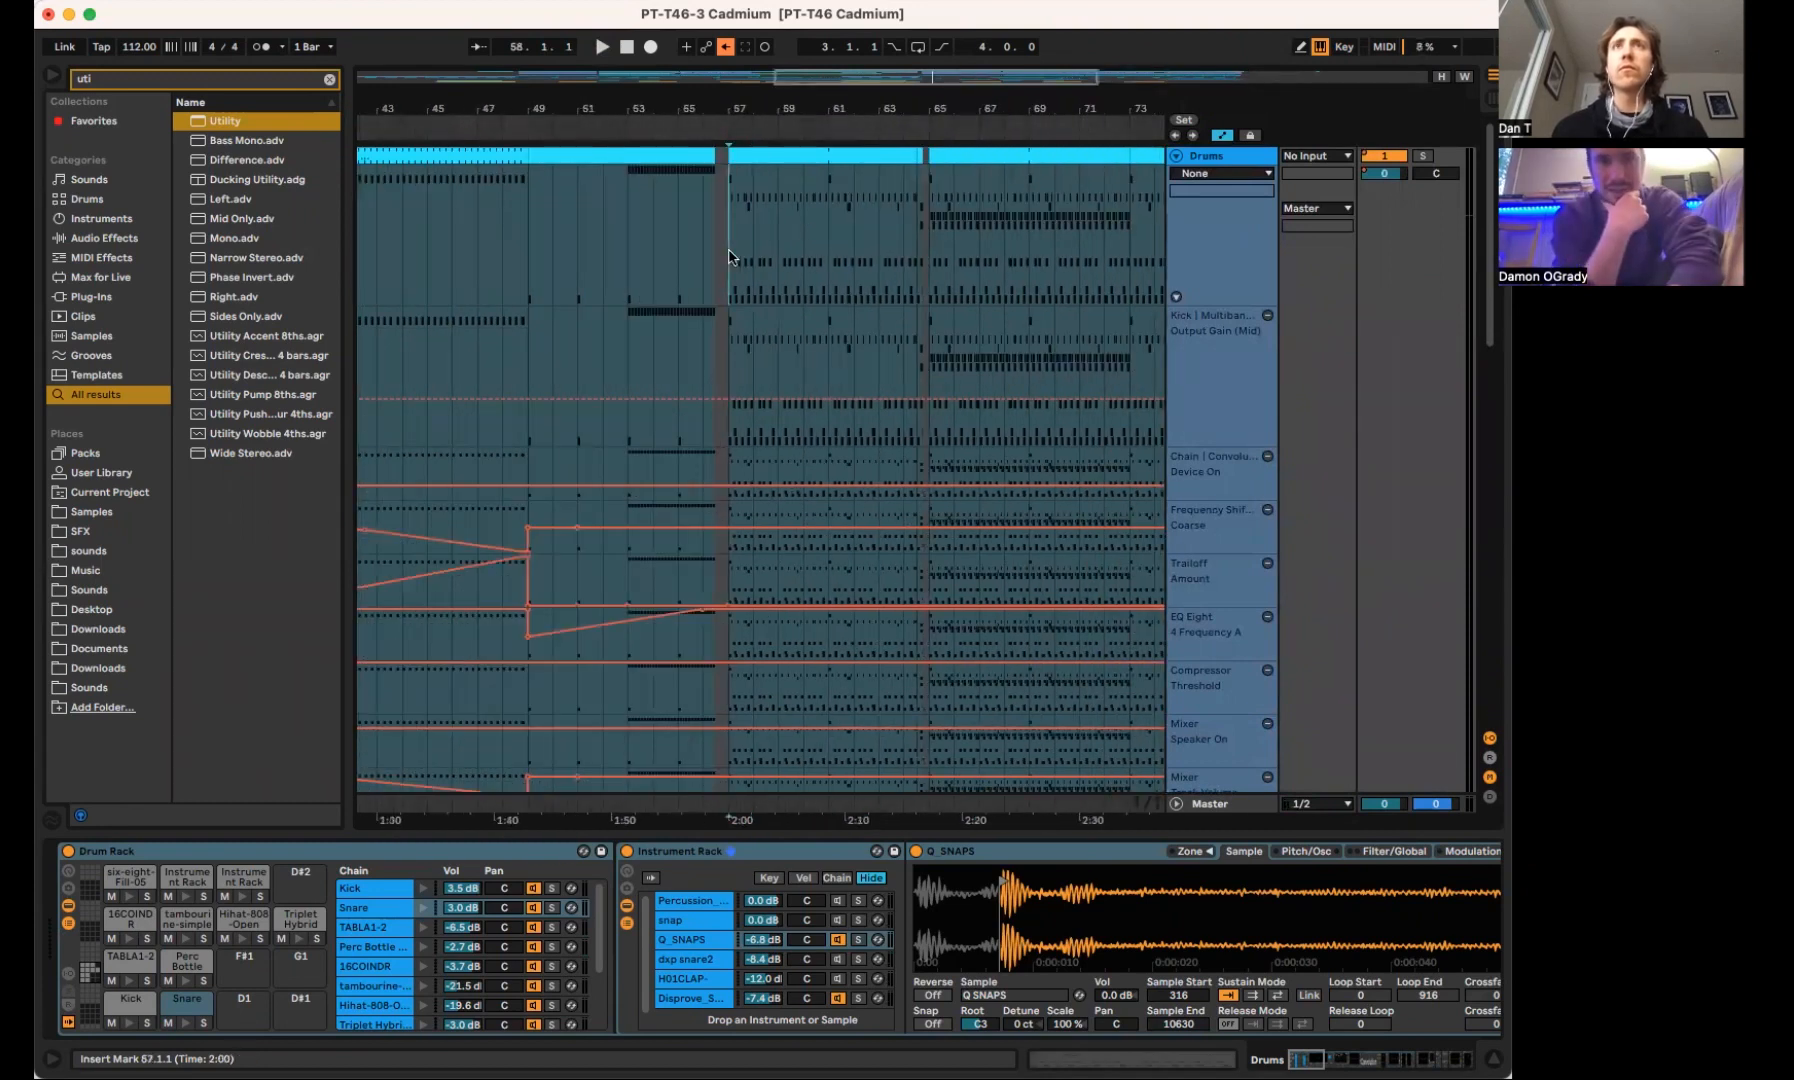
pyautogui.hscroll(-10, 728, 257)
pyautogui.scroll(-1, 813, 250)
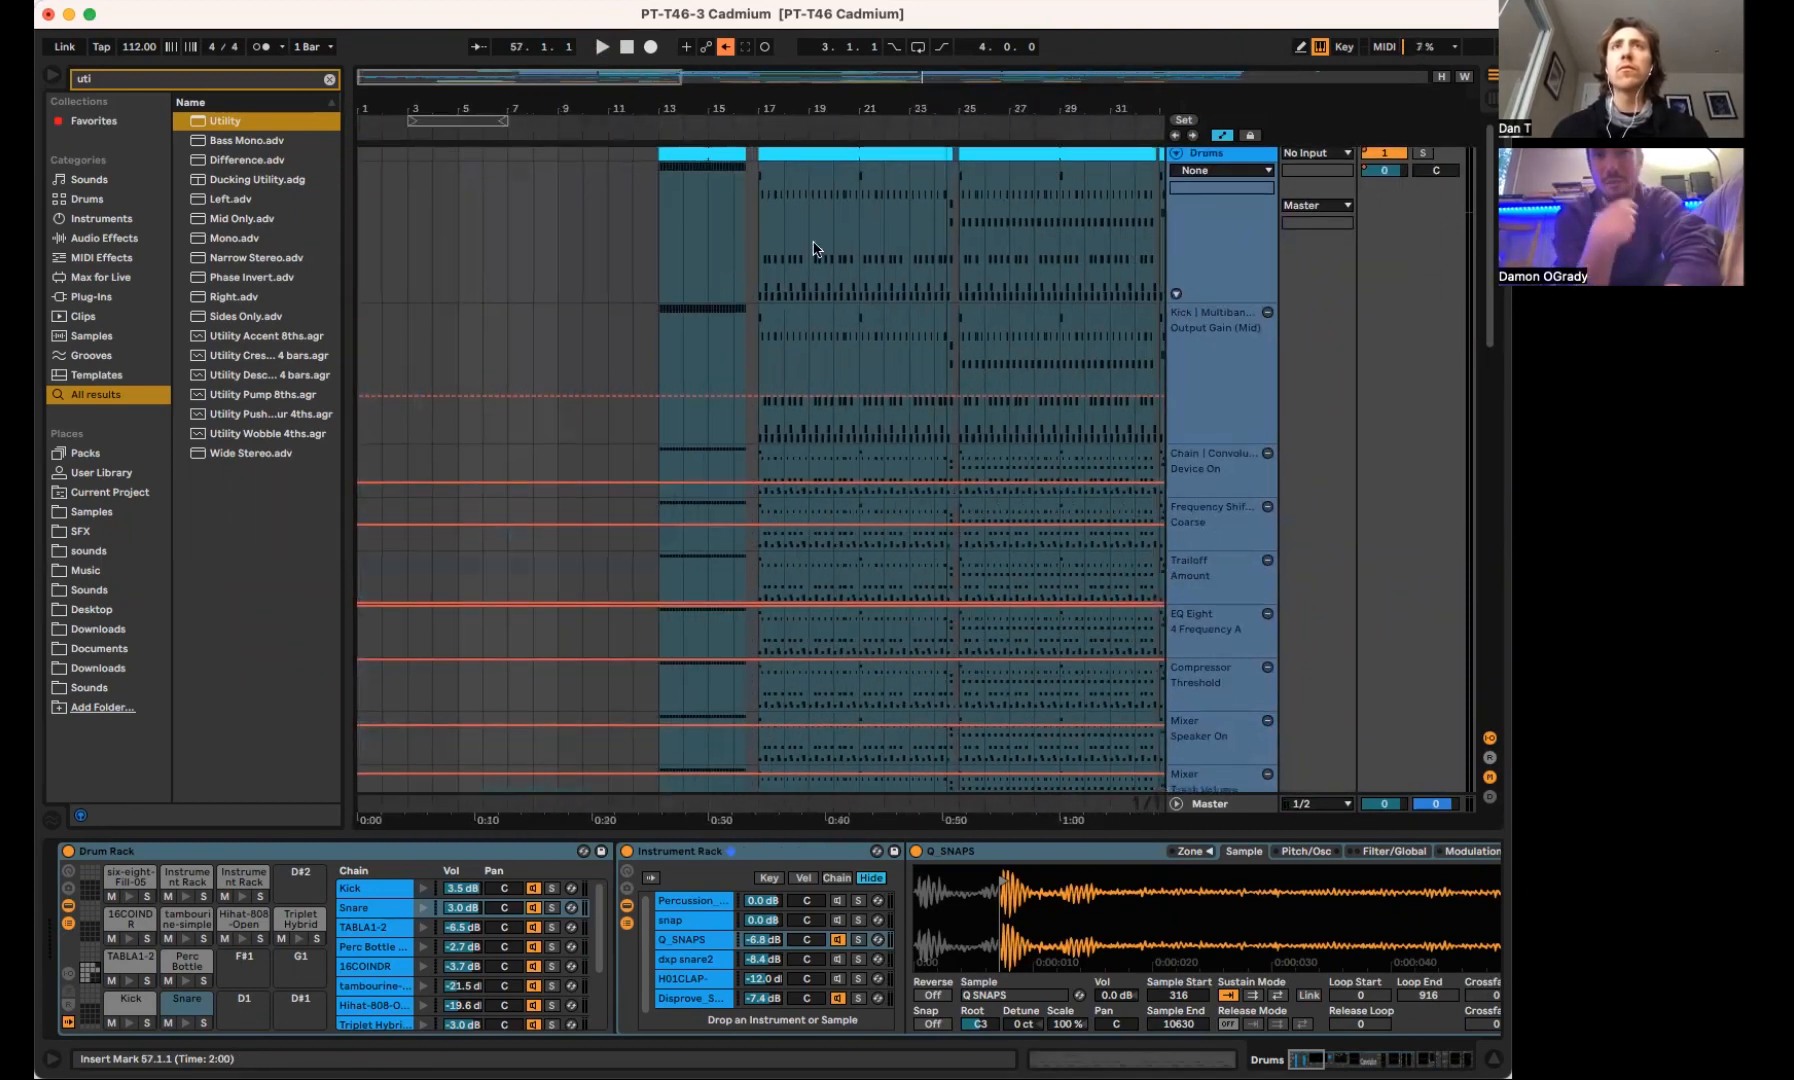
pyautogui.click(769, 218)
pyautogui.moveTo(772, 94); pyautogui.dragTo(620, 97)
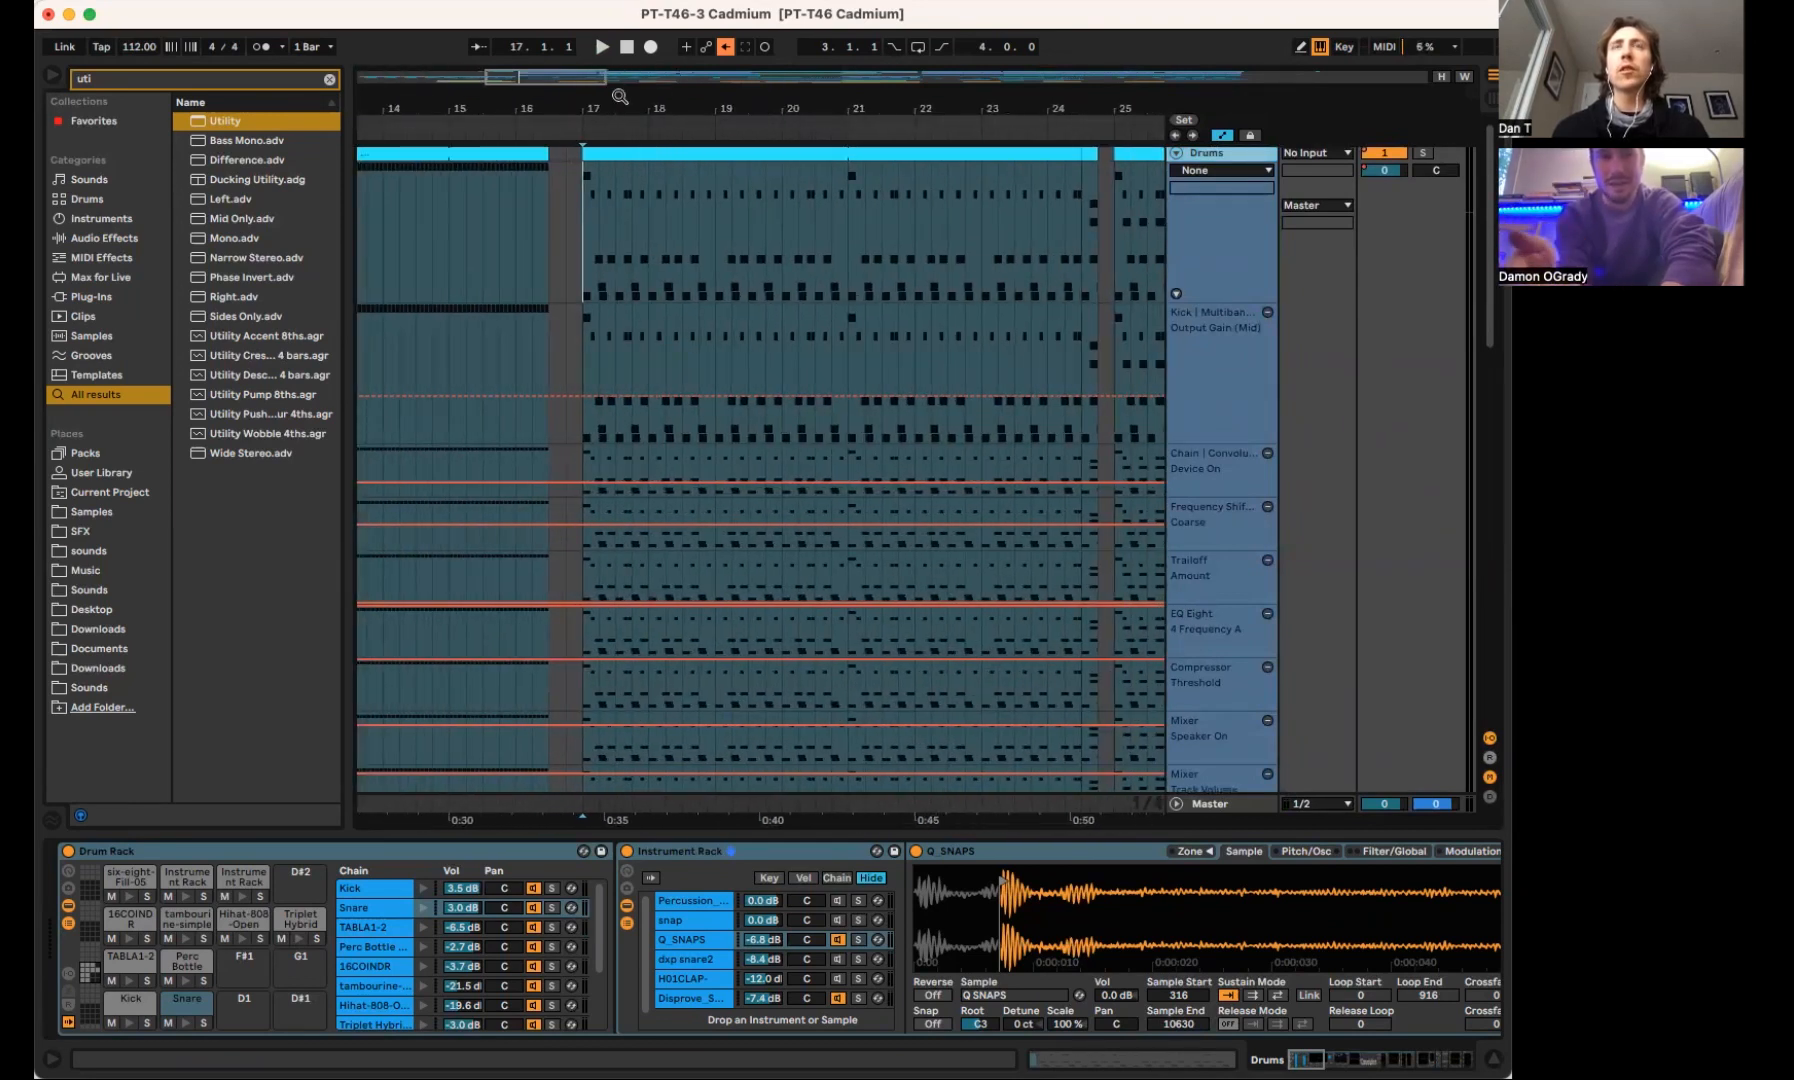
pyautogui.click(1423, 155)
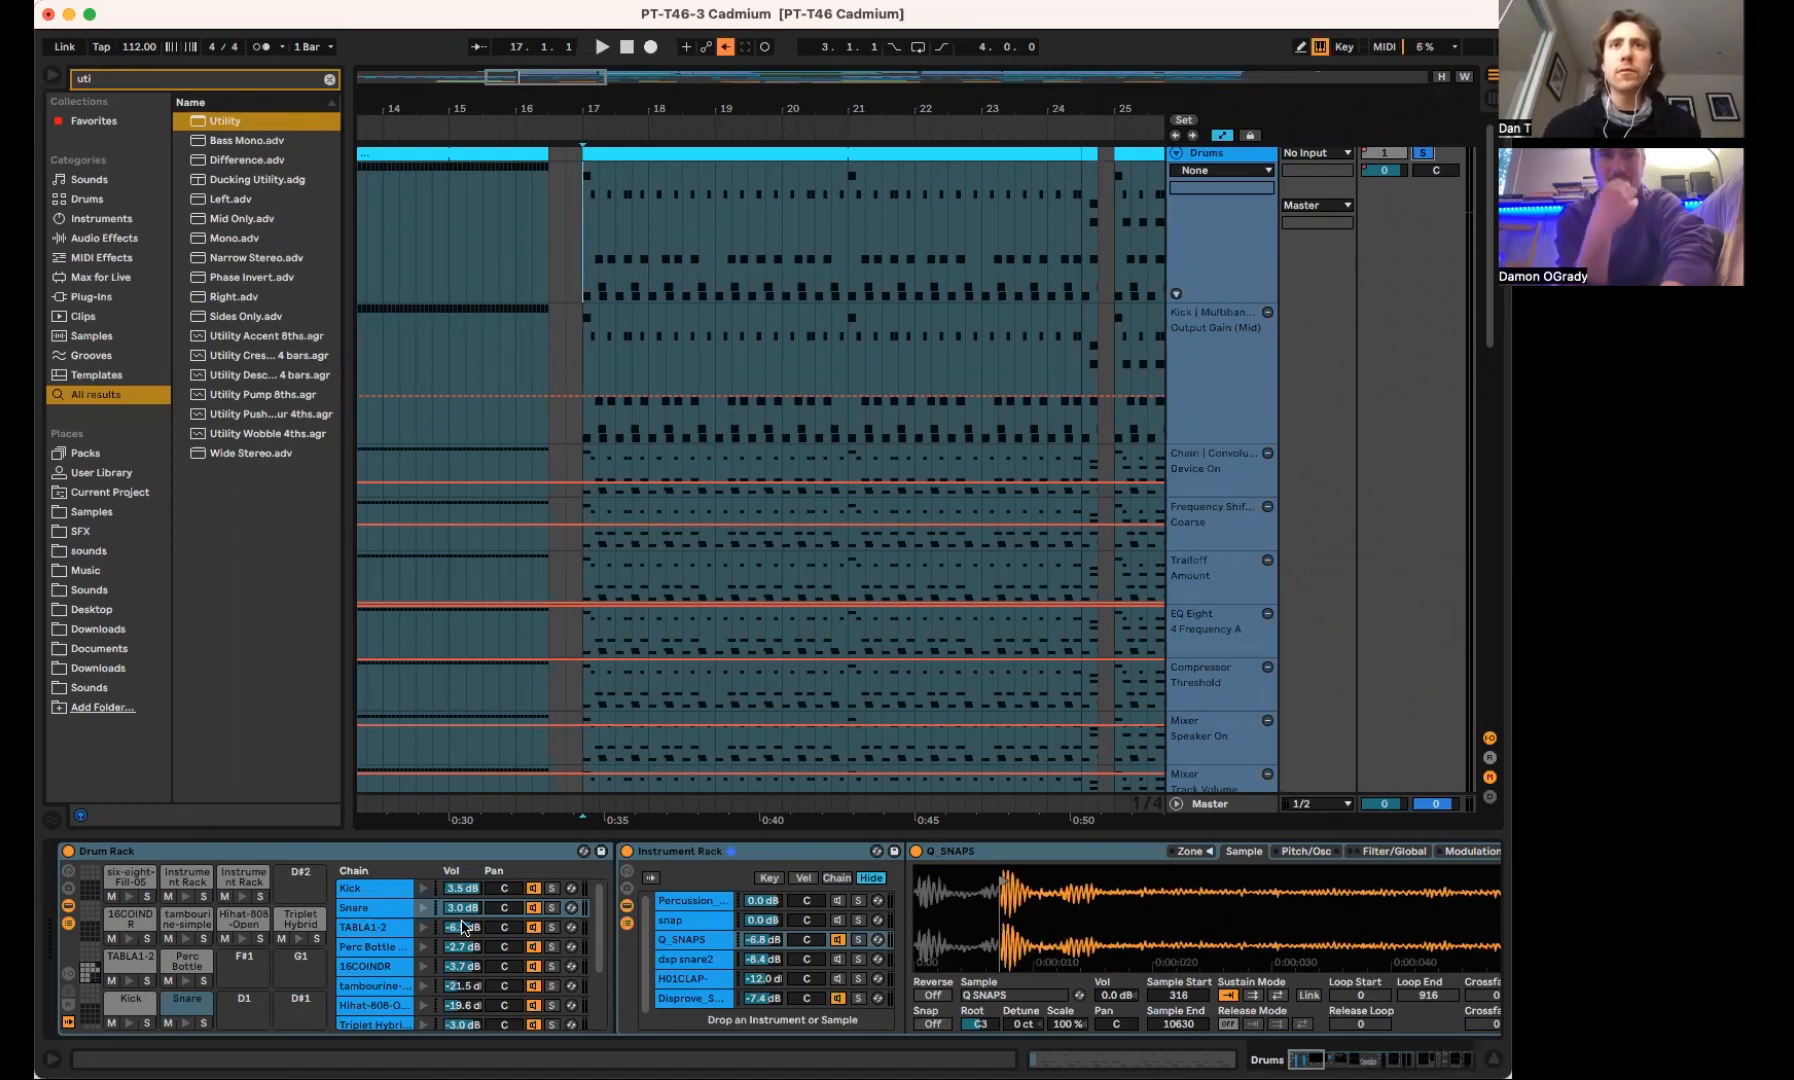
# Play the soloed drums from bar 17 and examine the Q_SNAPS chain in the snare's Instrument Rack
pyautogui.click(660, 855)
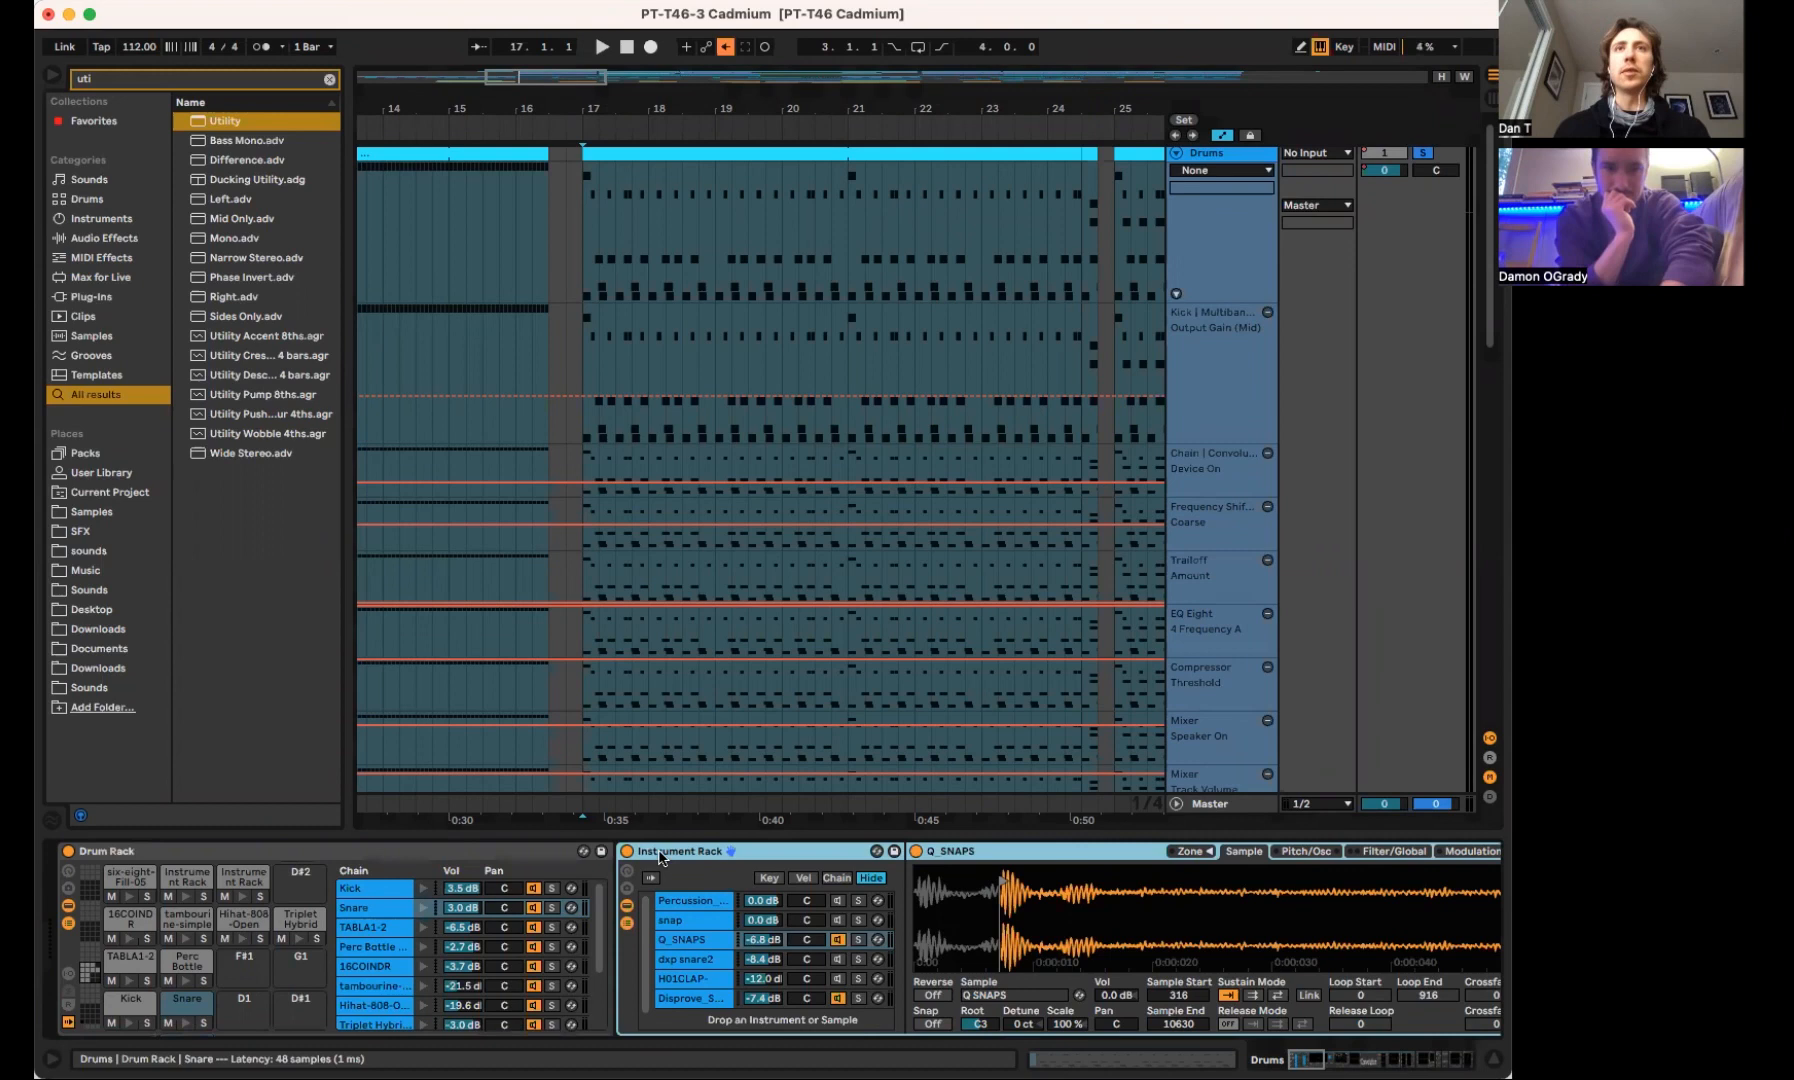
pyautogui.hscroll(15, 660, 857)
pyautogui.hscroll(-15, 660, 857)
pyautogui.click(533, 858)
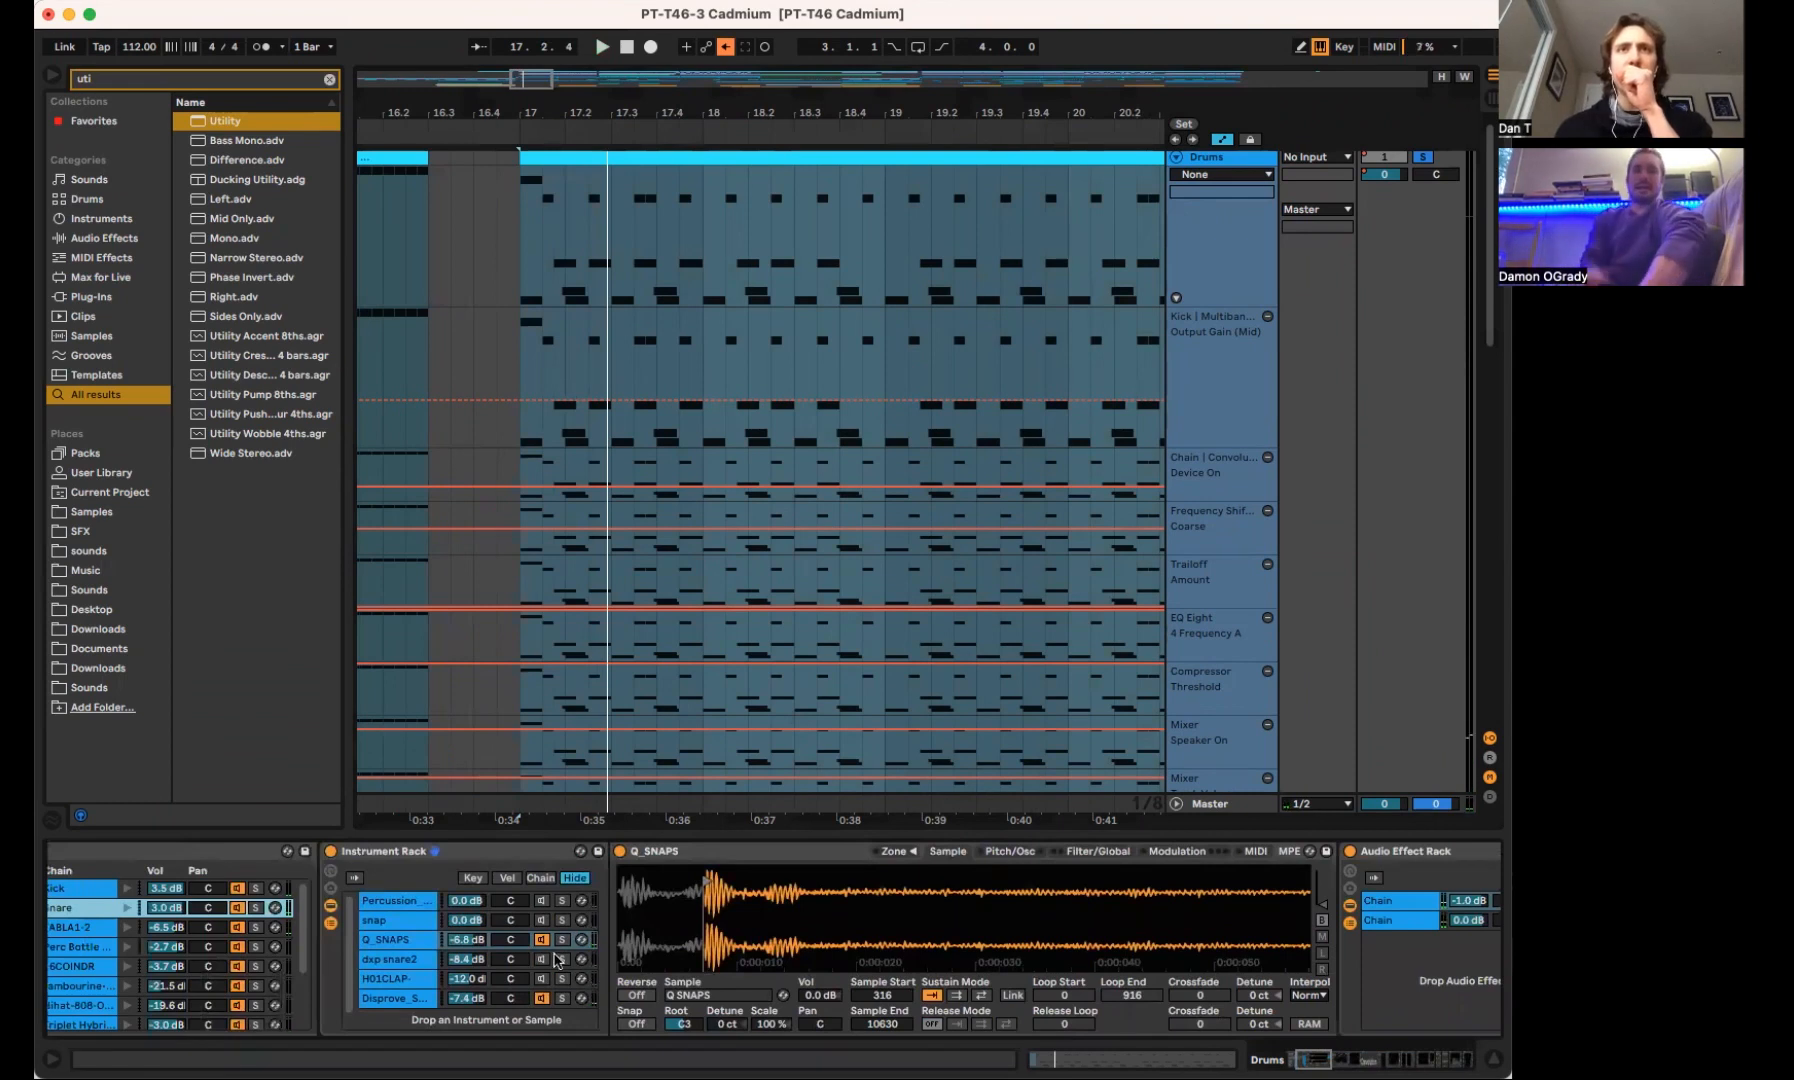
pyautogui.click(555, 953)
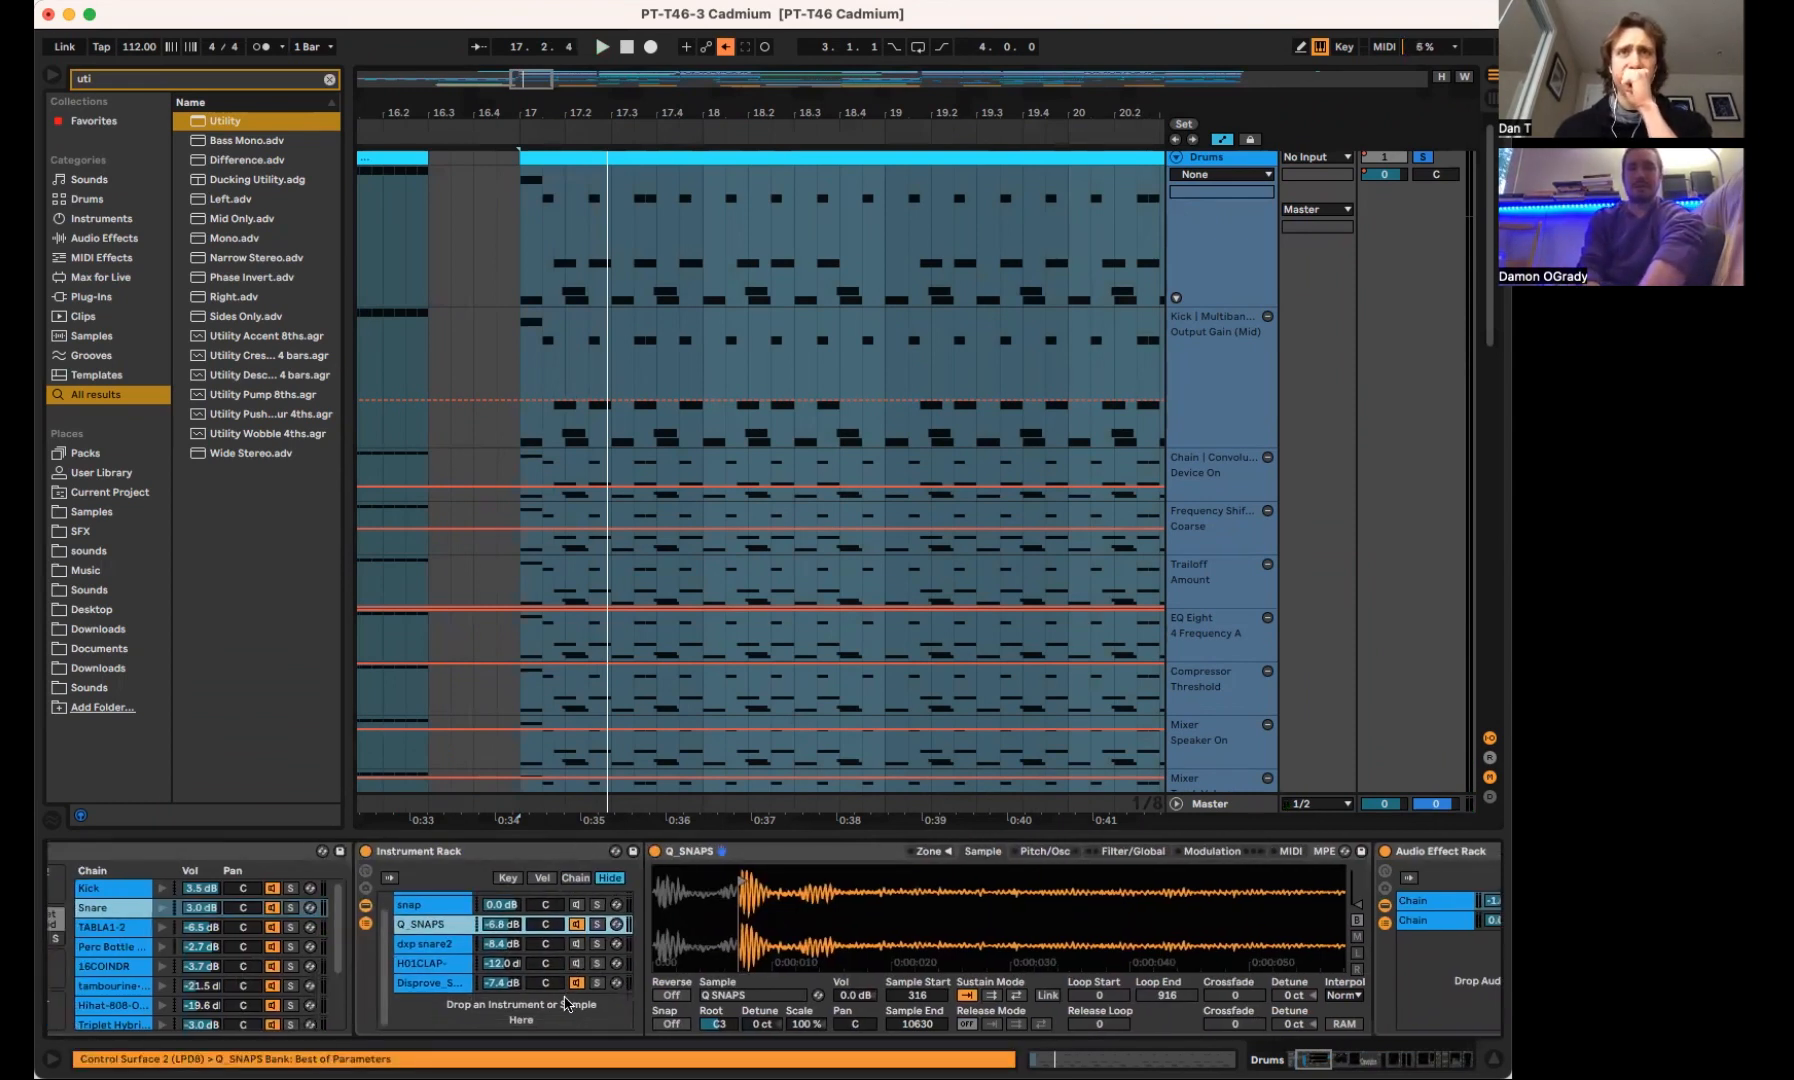
pyautogui.hscroll(-1, 565, 1006)
pyautogui.press('space')
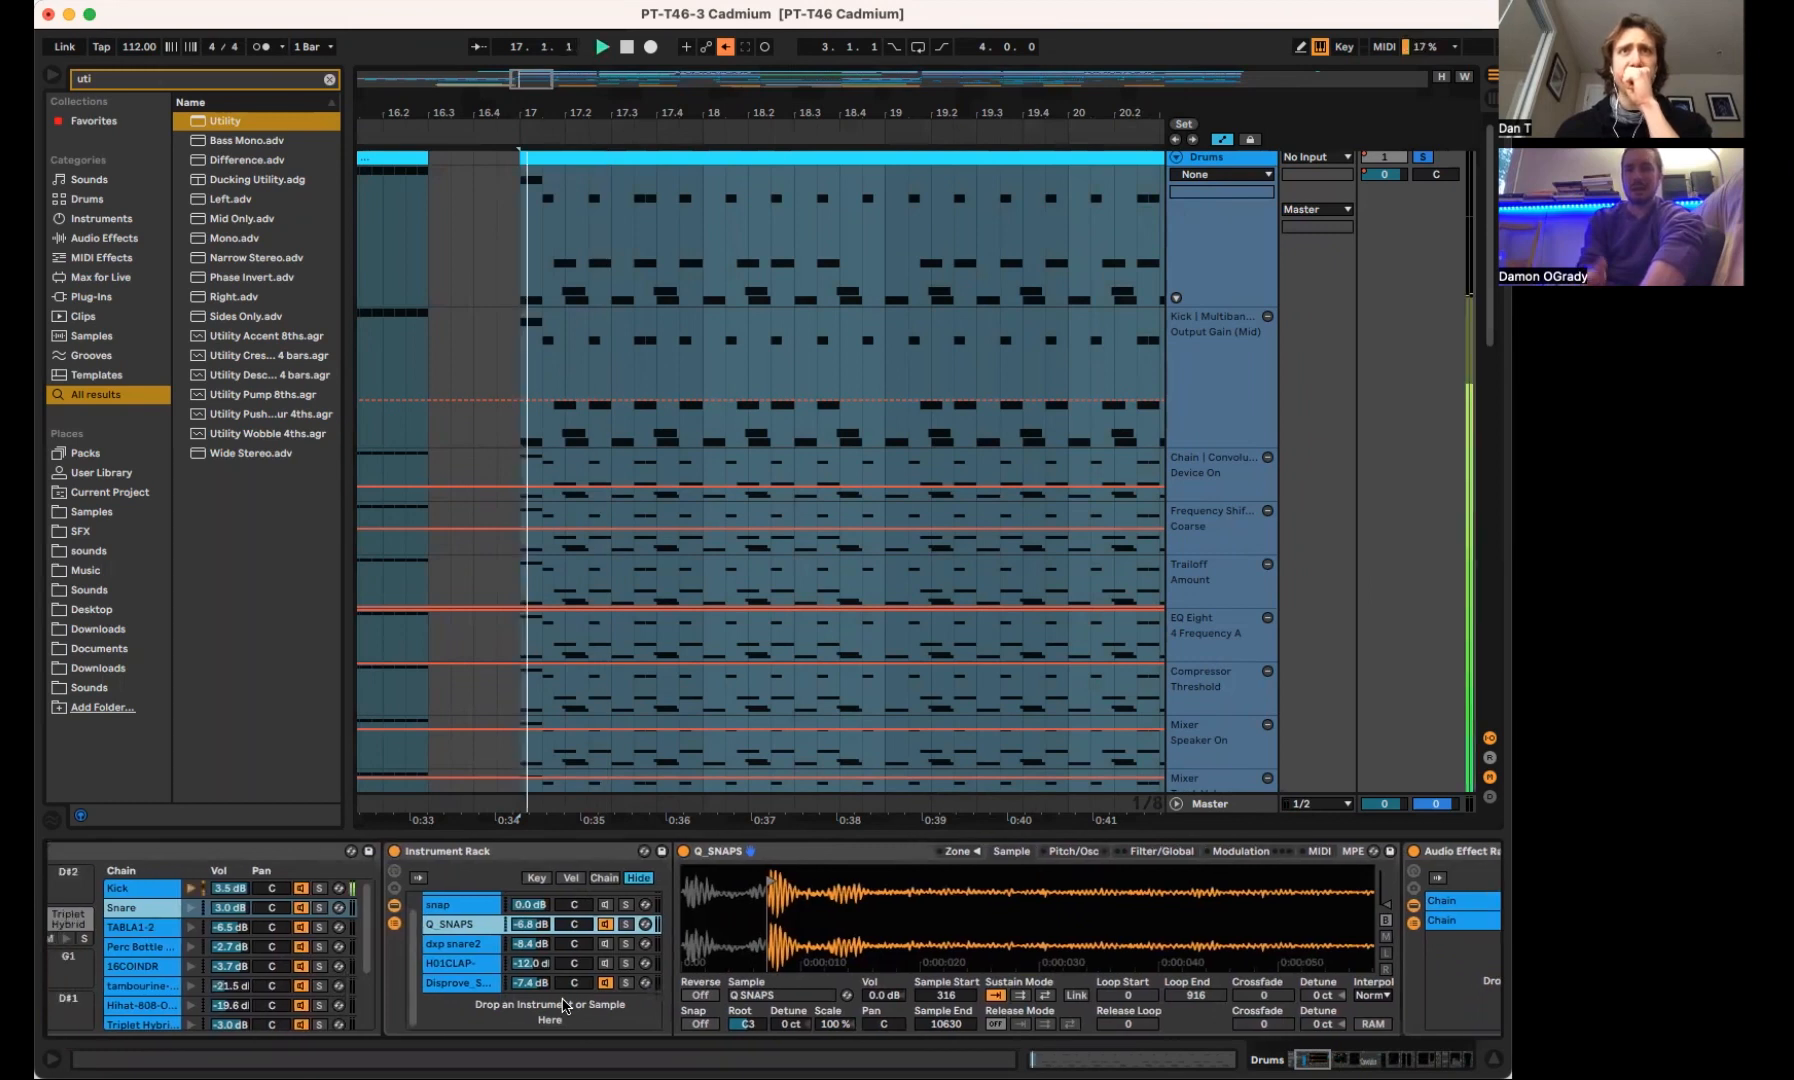
pyautogui.press('space')
pyautogui.hscroll(-5, 565, 1006)
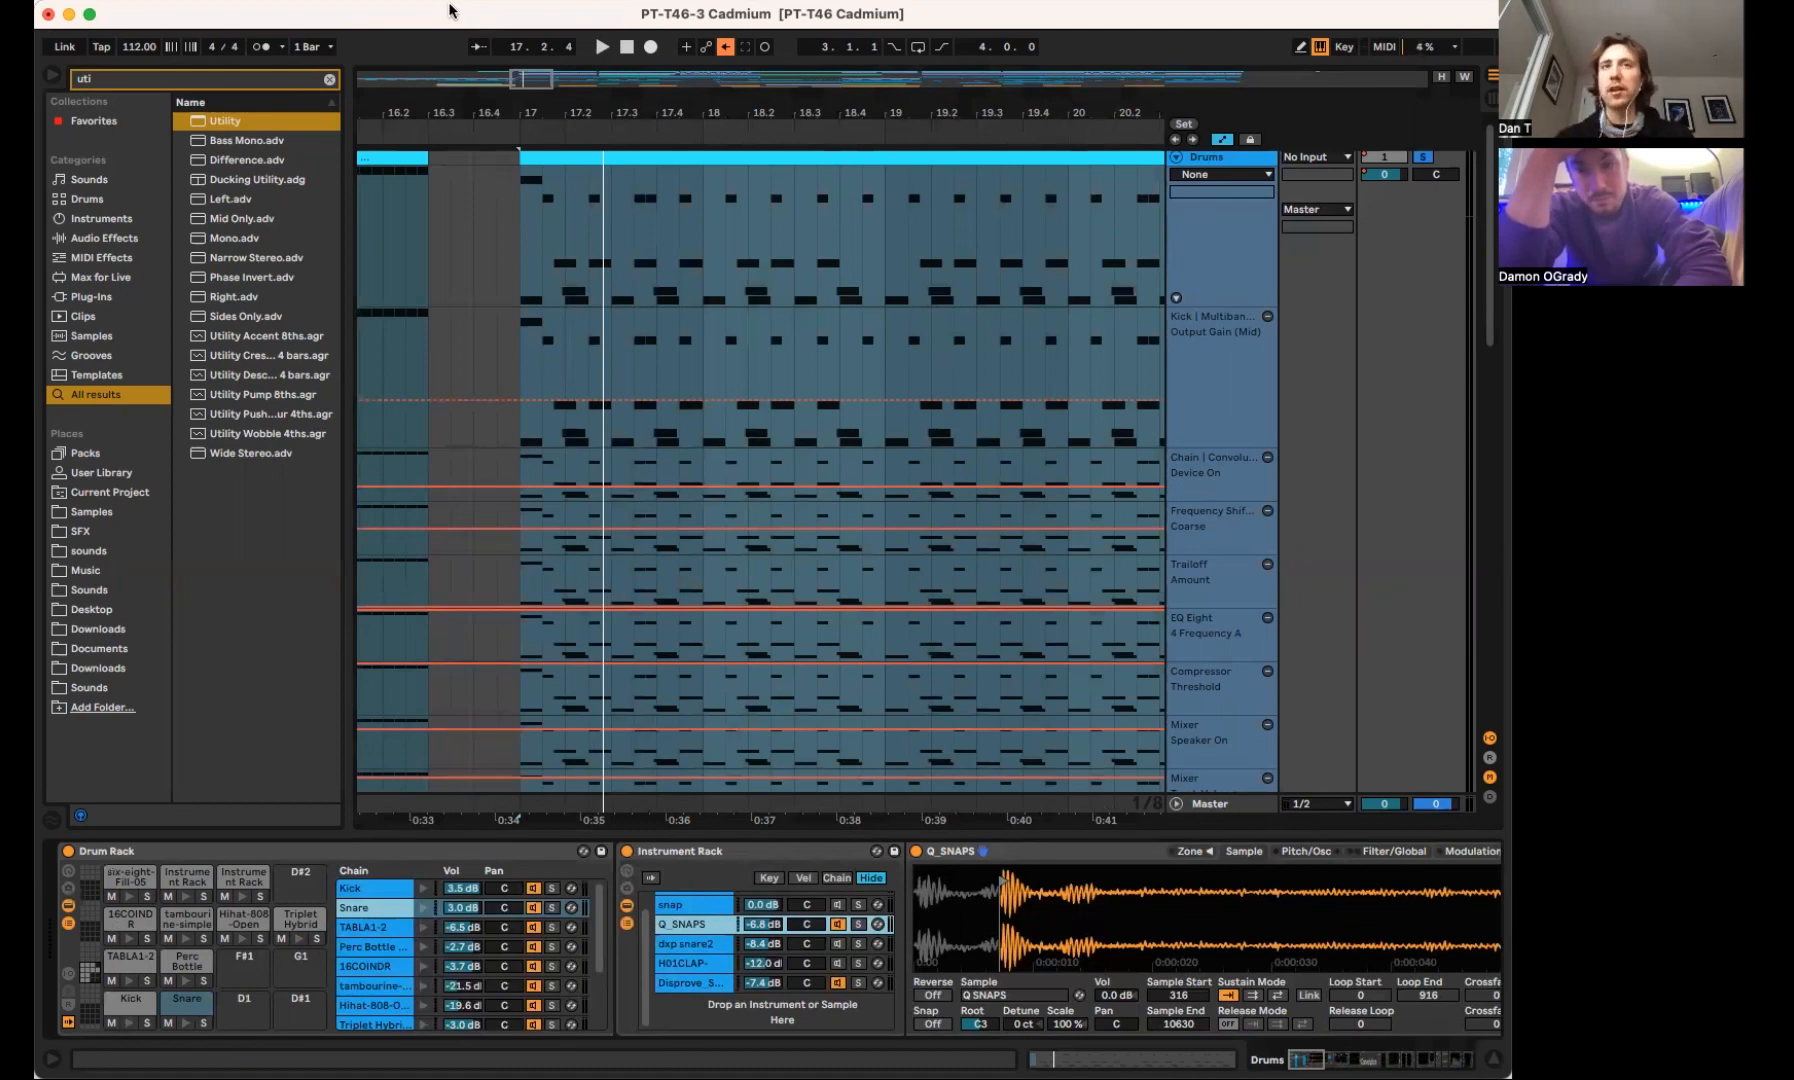
# Widen the browser, search it for "clean snap" and select the second Clean snaps.wav result
pyautogui.click(589, 200)
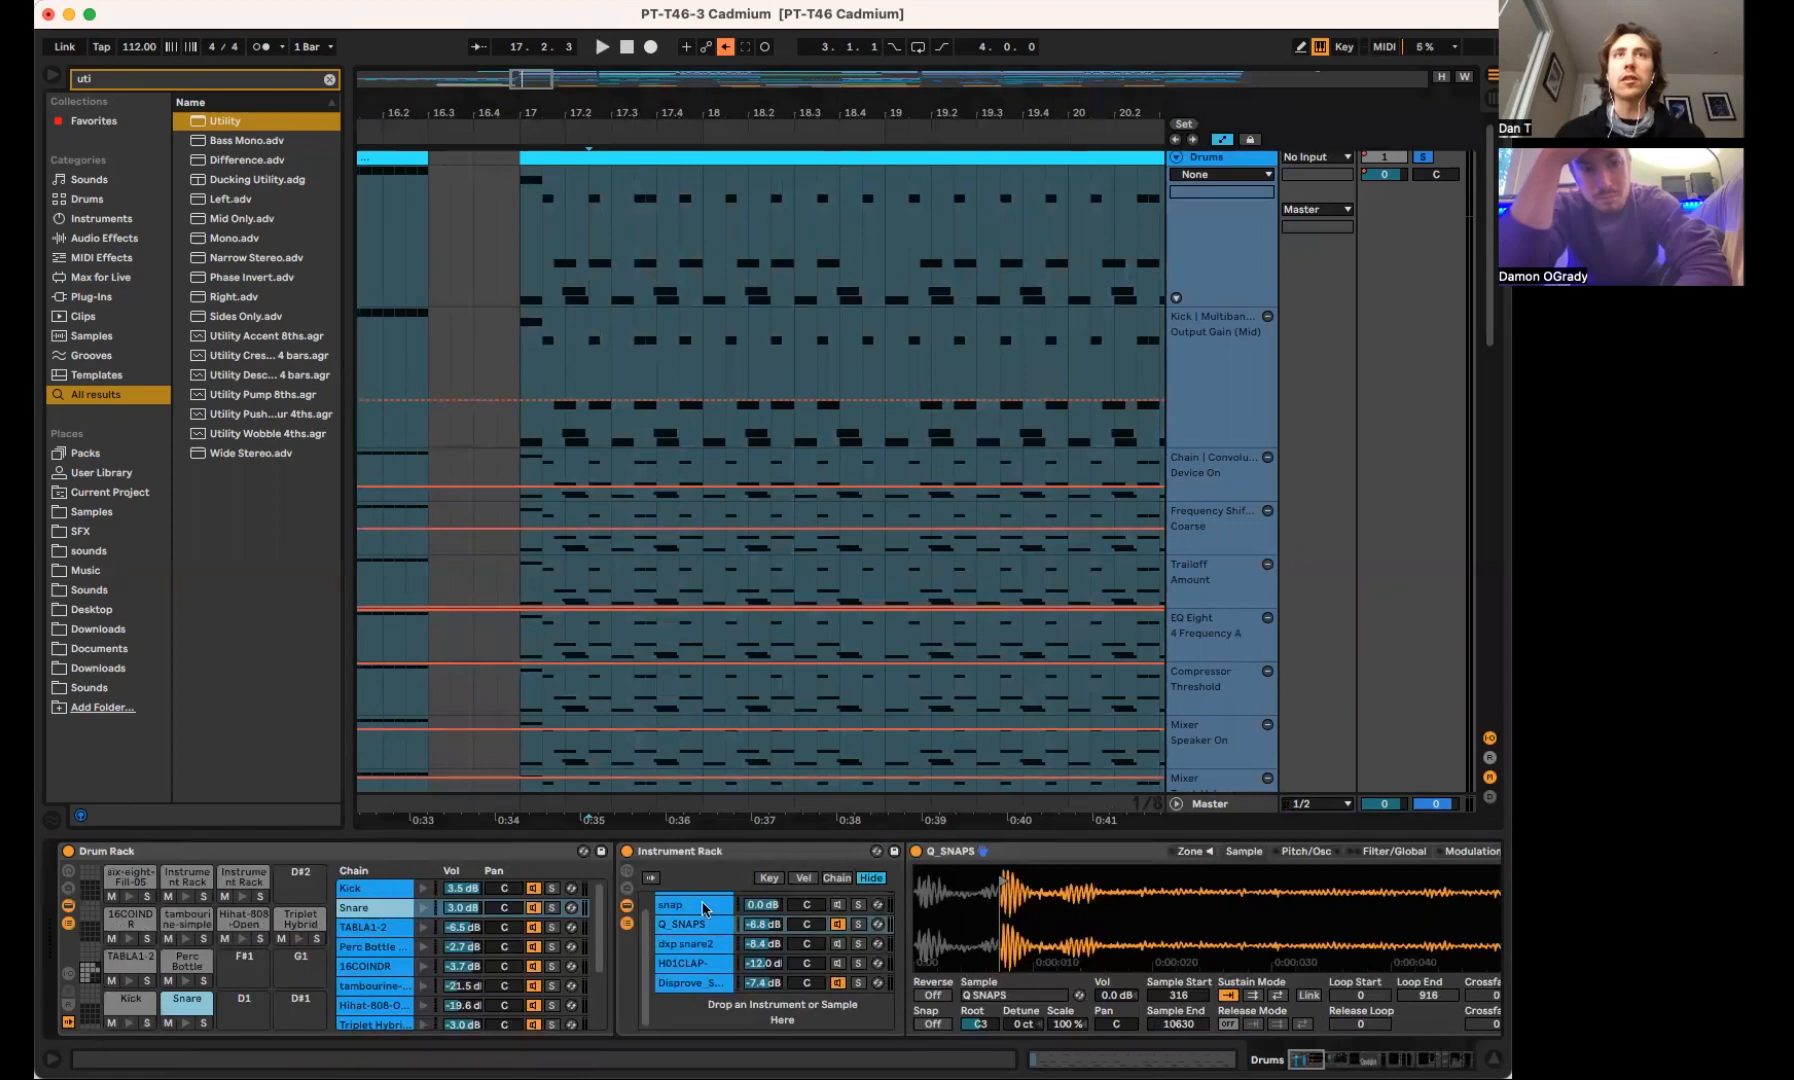
pyautogui.moveTo(347, 200); pyautogui.dragTo(429, 200)
pyautogui.click(414, 83)
pyautogui.write('clean snap')
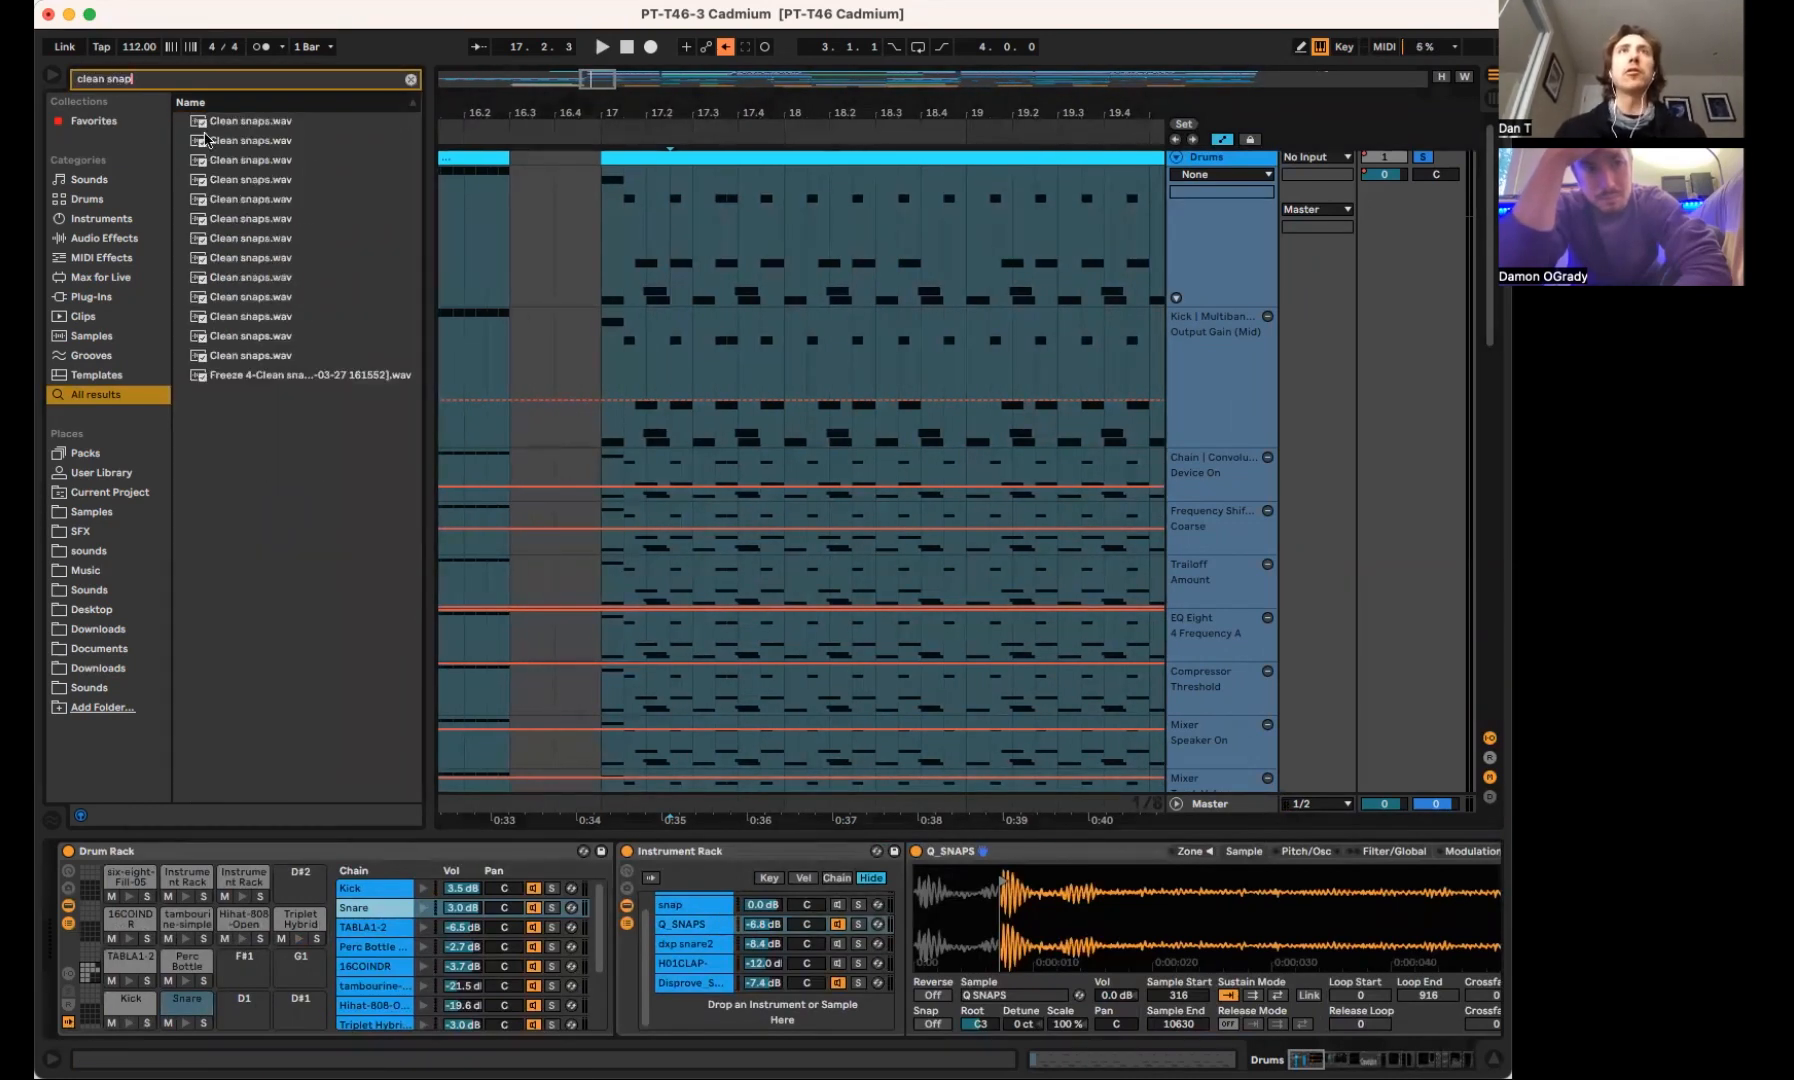
pyautogui.click(205, 140)
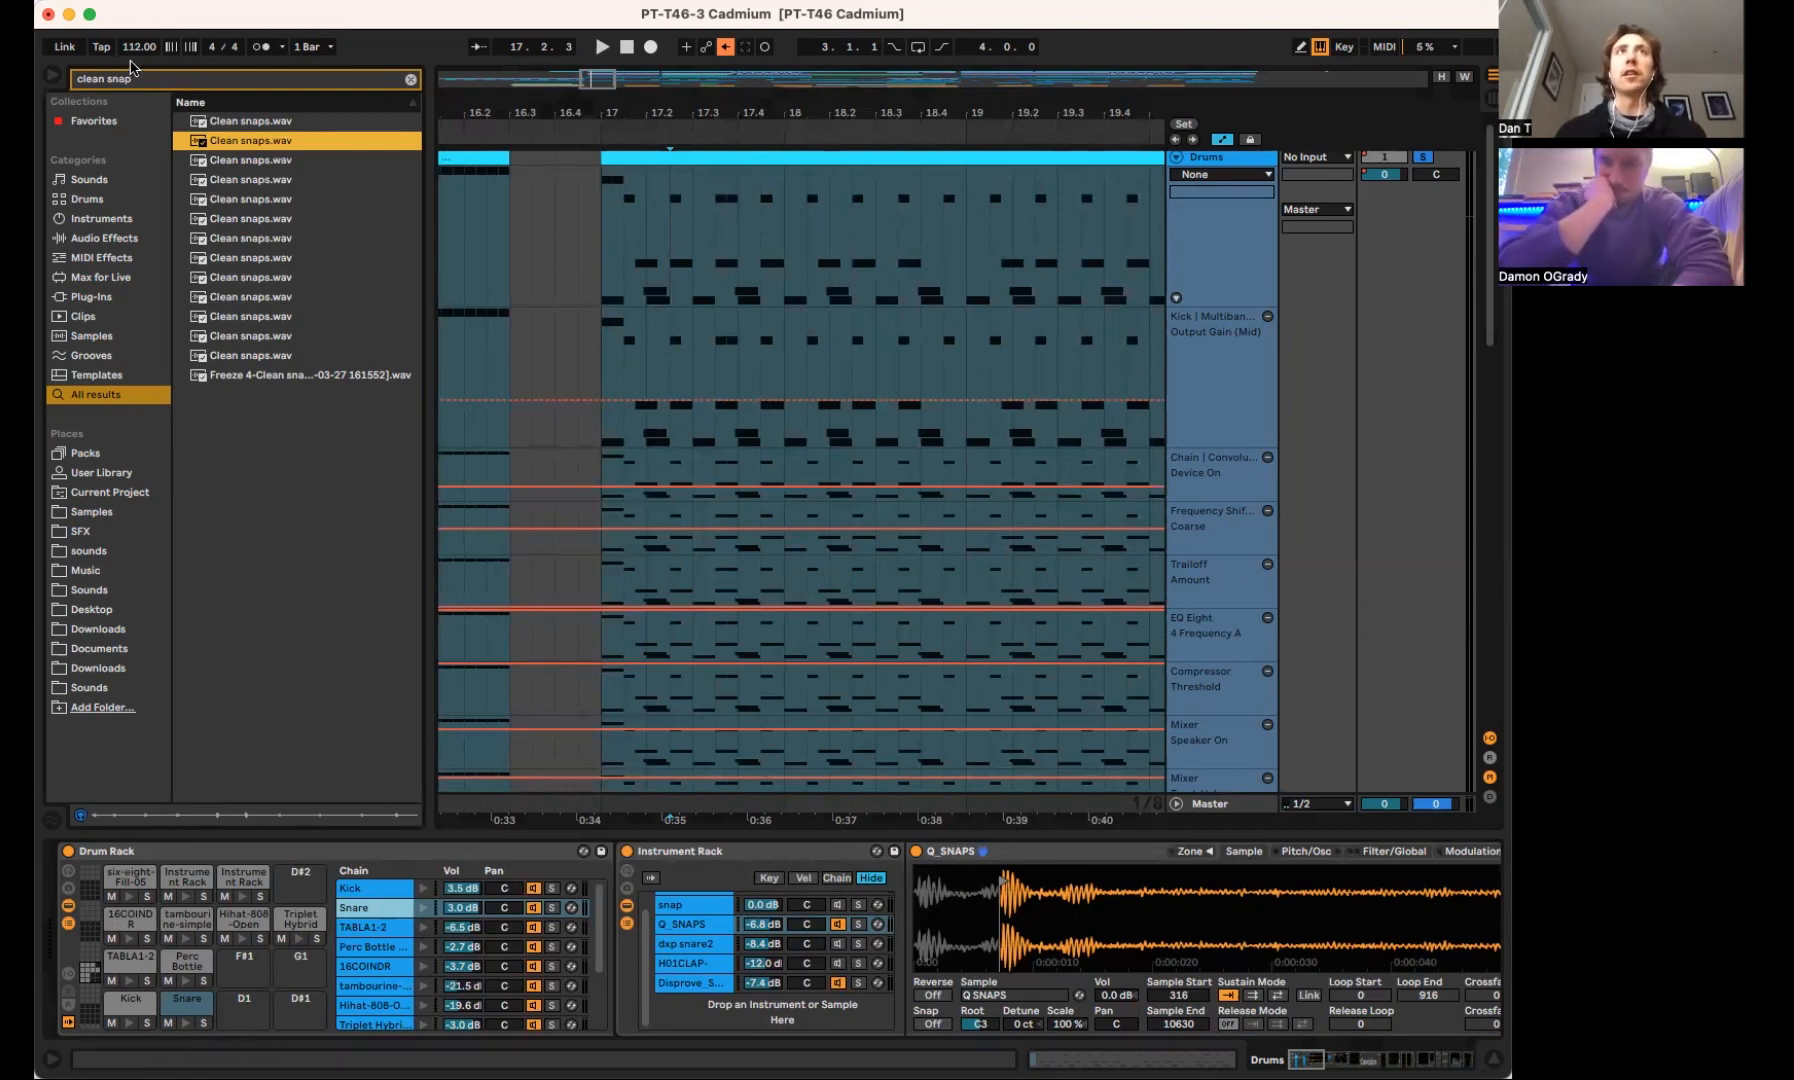
# Audition the Q_SNAPS chain soloed during playback, and turn its solo off again
pyautogui.click(705, 930)
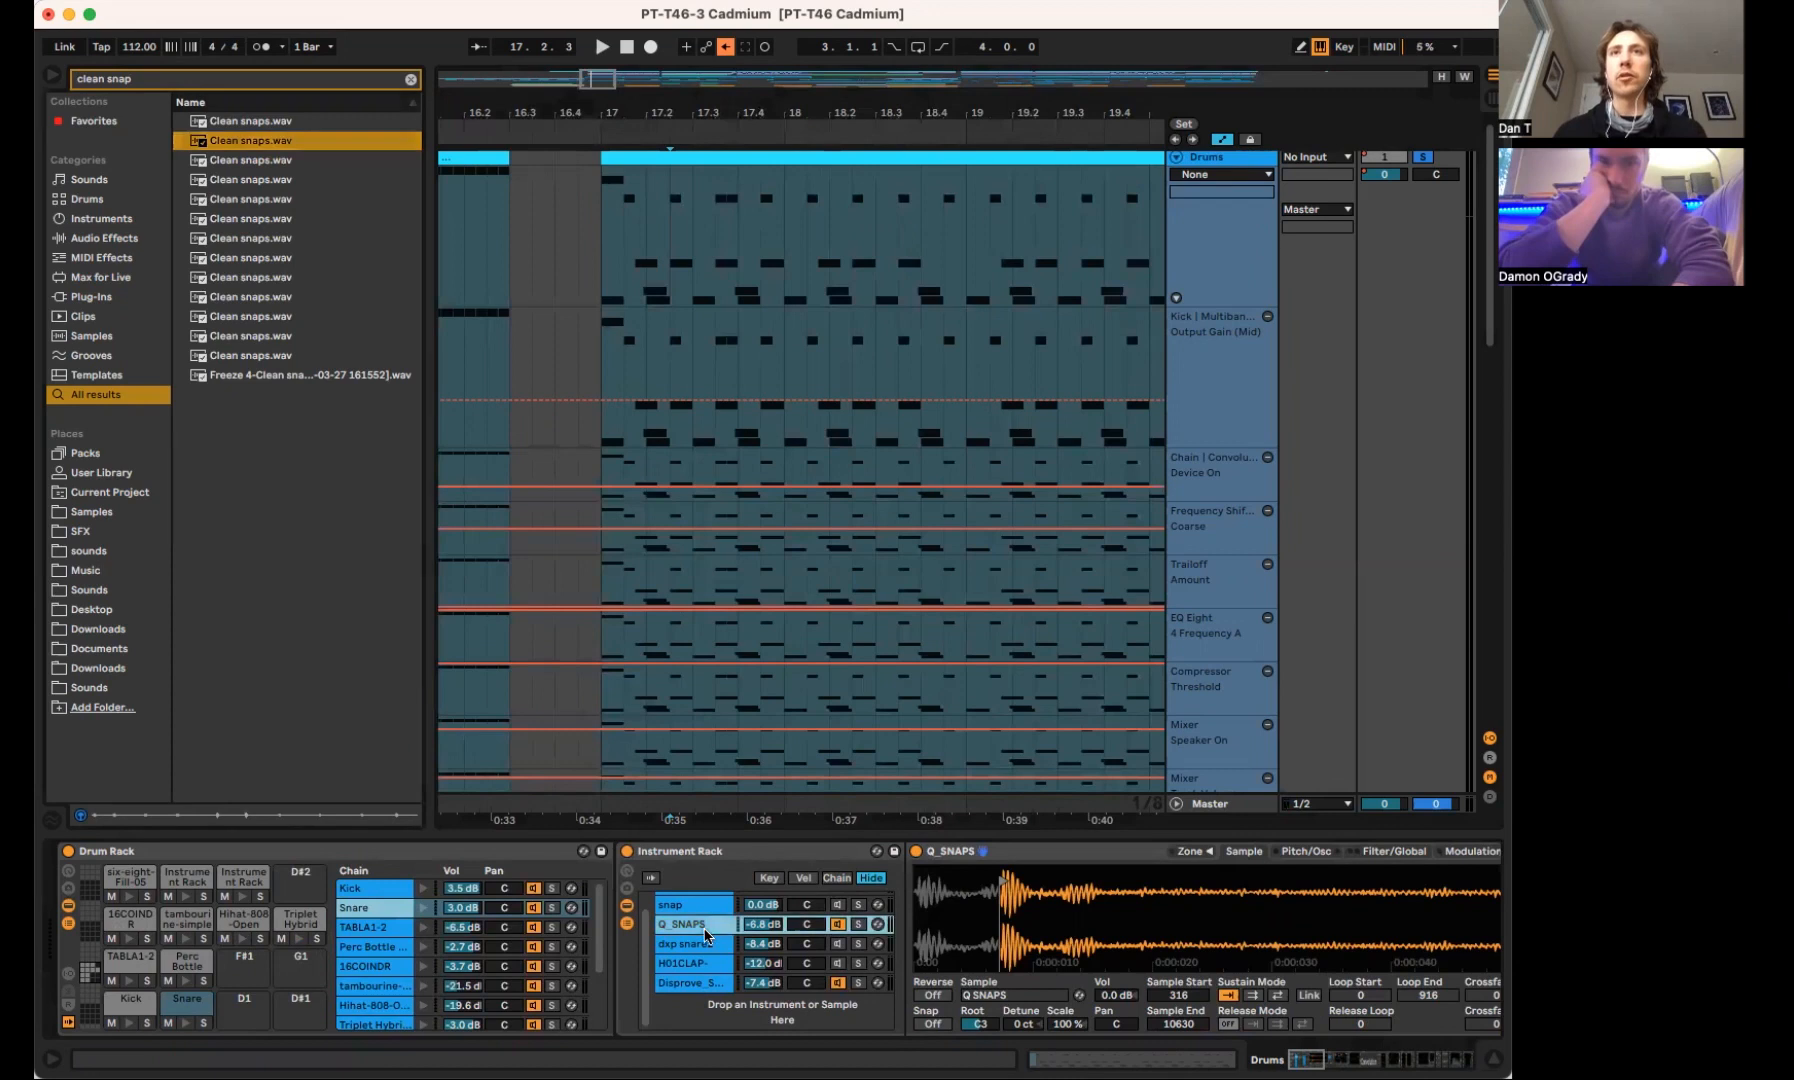
pyautogui.scroll(1, 705, 935)
pyautogui.click(859, 940)
pyautogui.press('space')
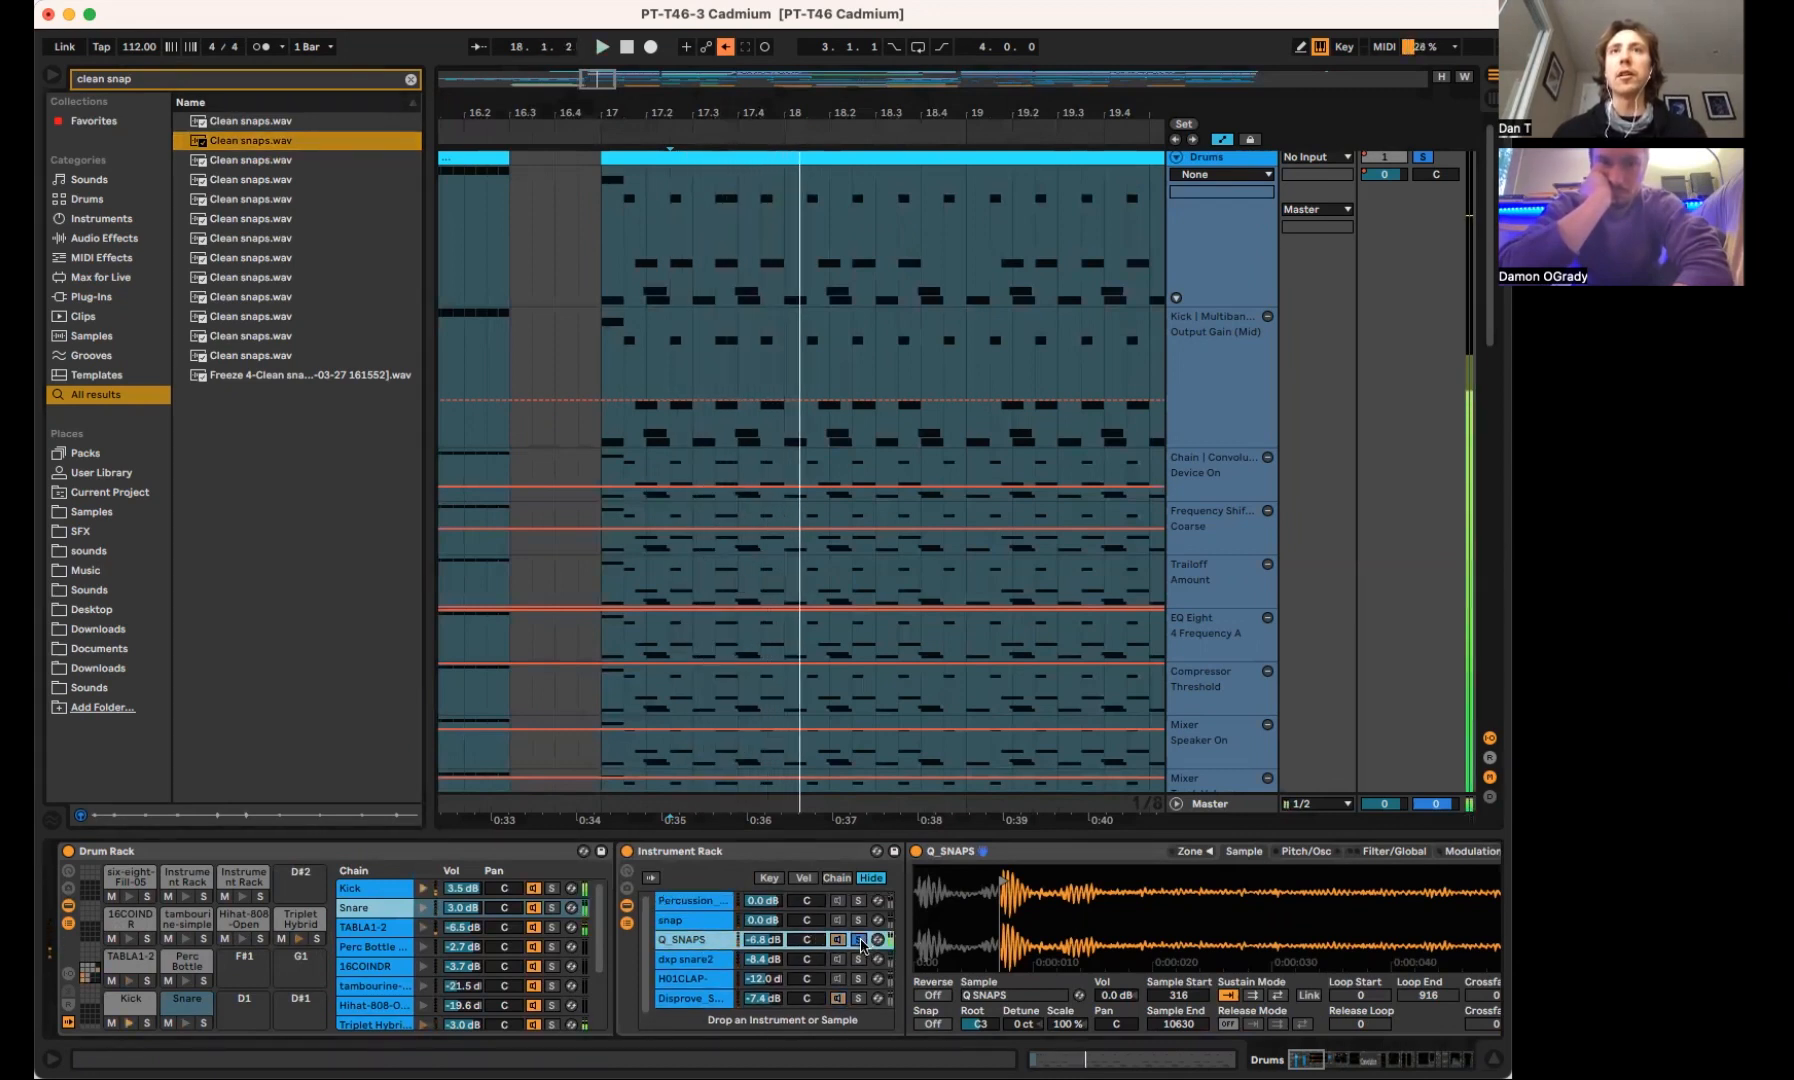
pyautogui.click(859, 940)
pyautogui.scroll(-1, 862, 943)
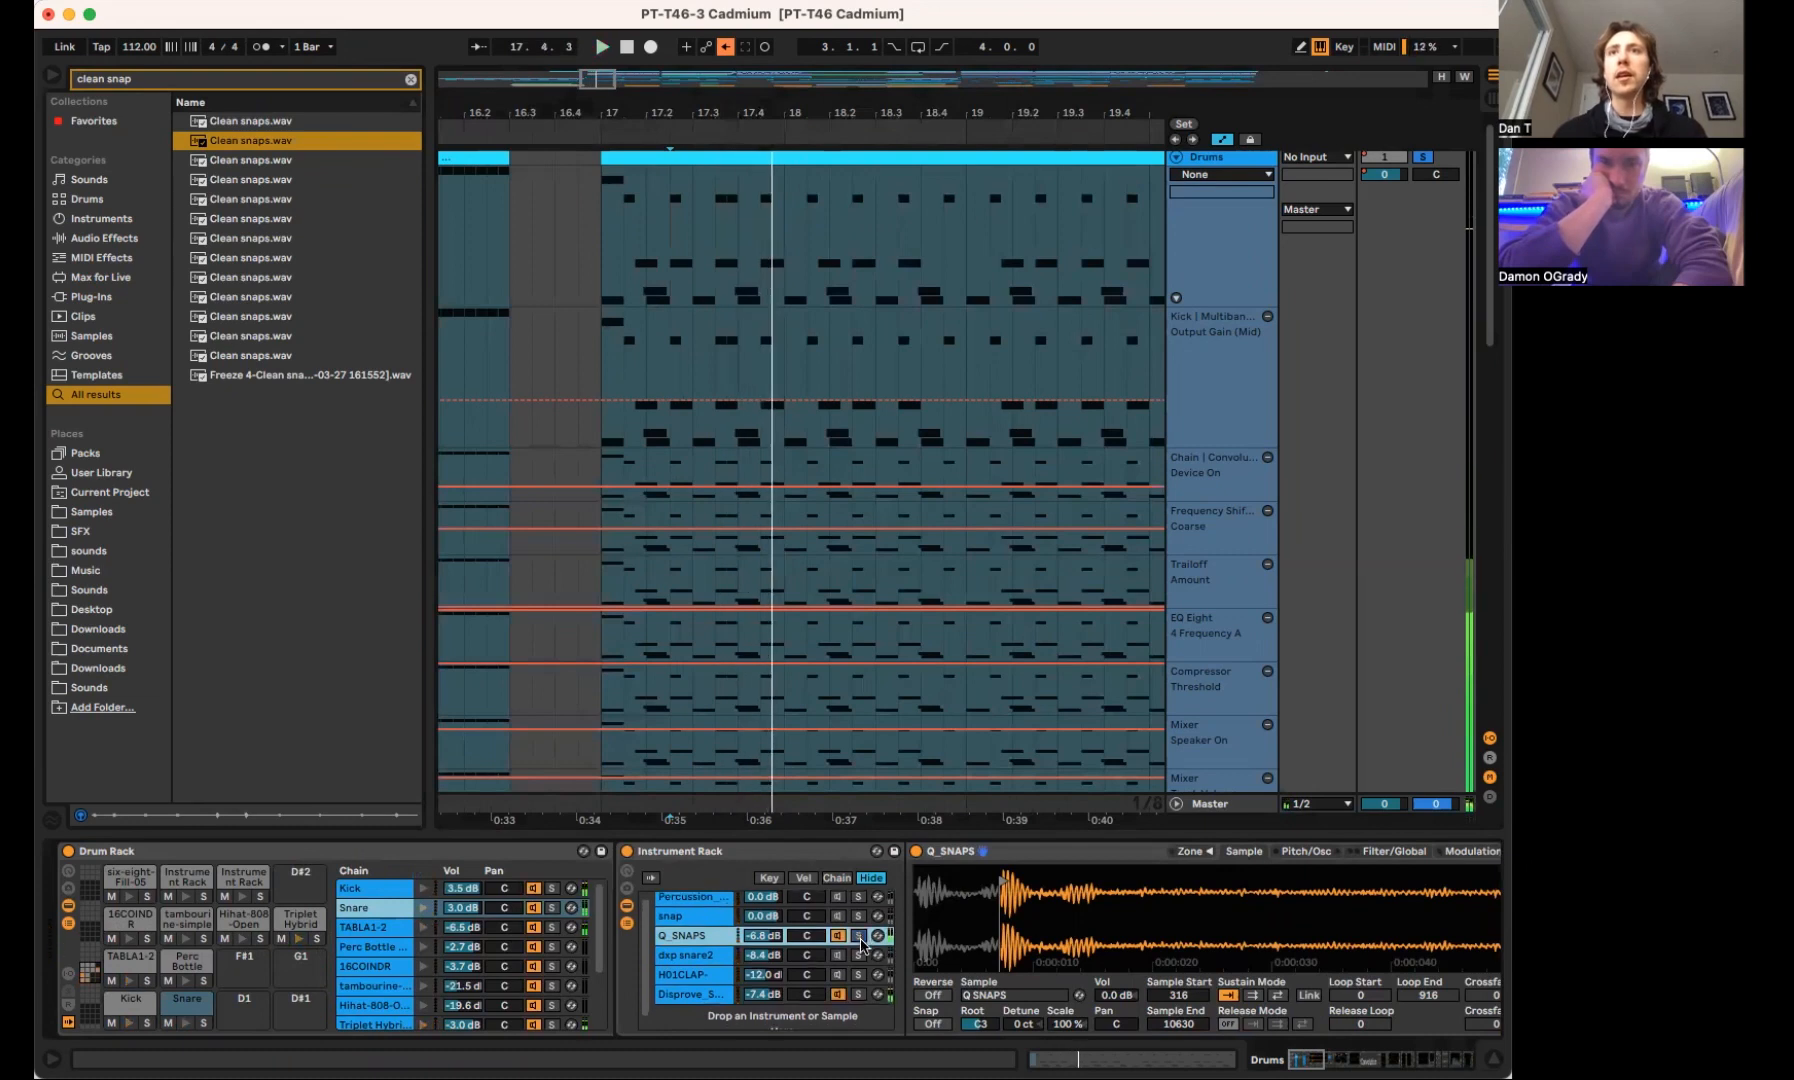
# Show the Filter/Global settings of the Q_SNAPS sampler and audition the chain in solo, restoring the other layers
pyautogui.hscroll(5, 1183, 857)
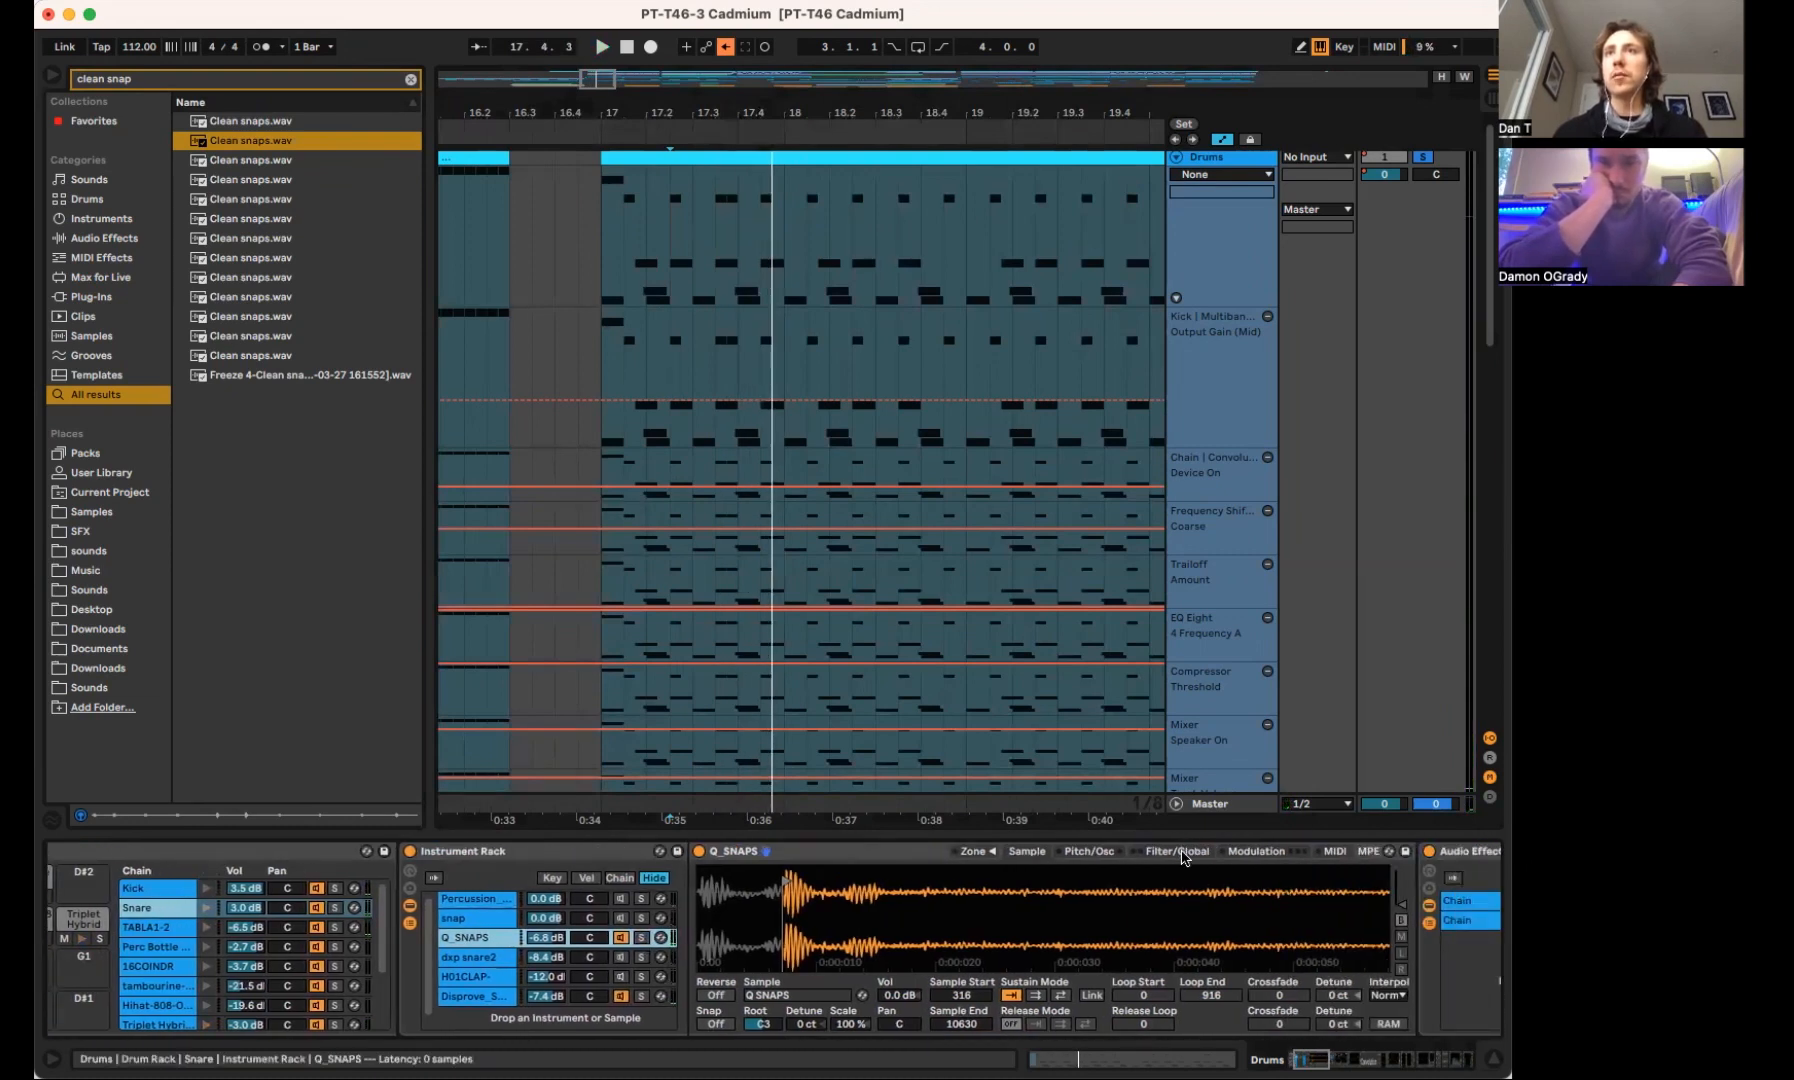
pyautogui.click(1180, 851)
pyautogui.hscroll(1, 688, 945)
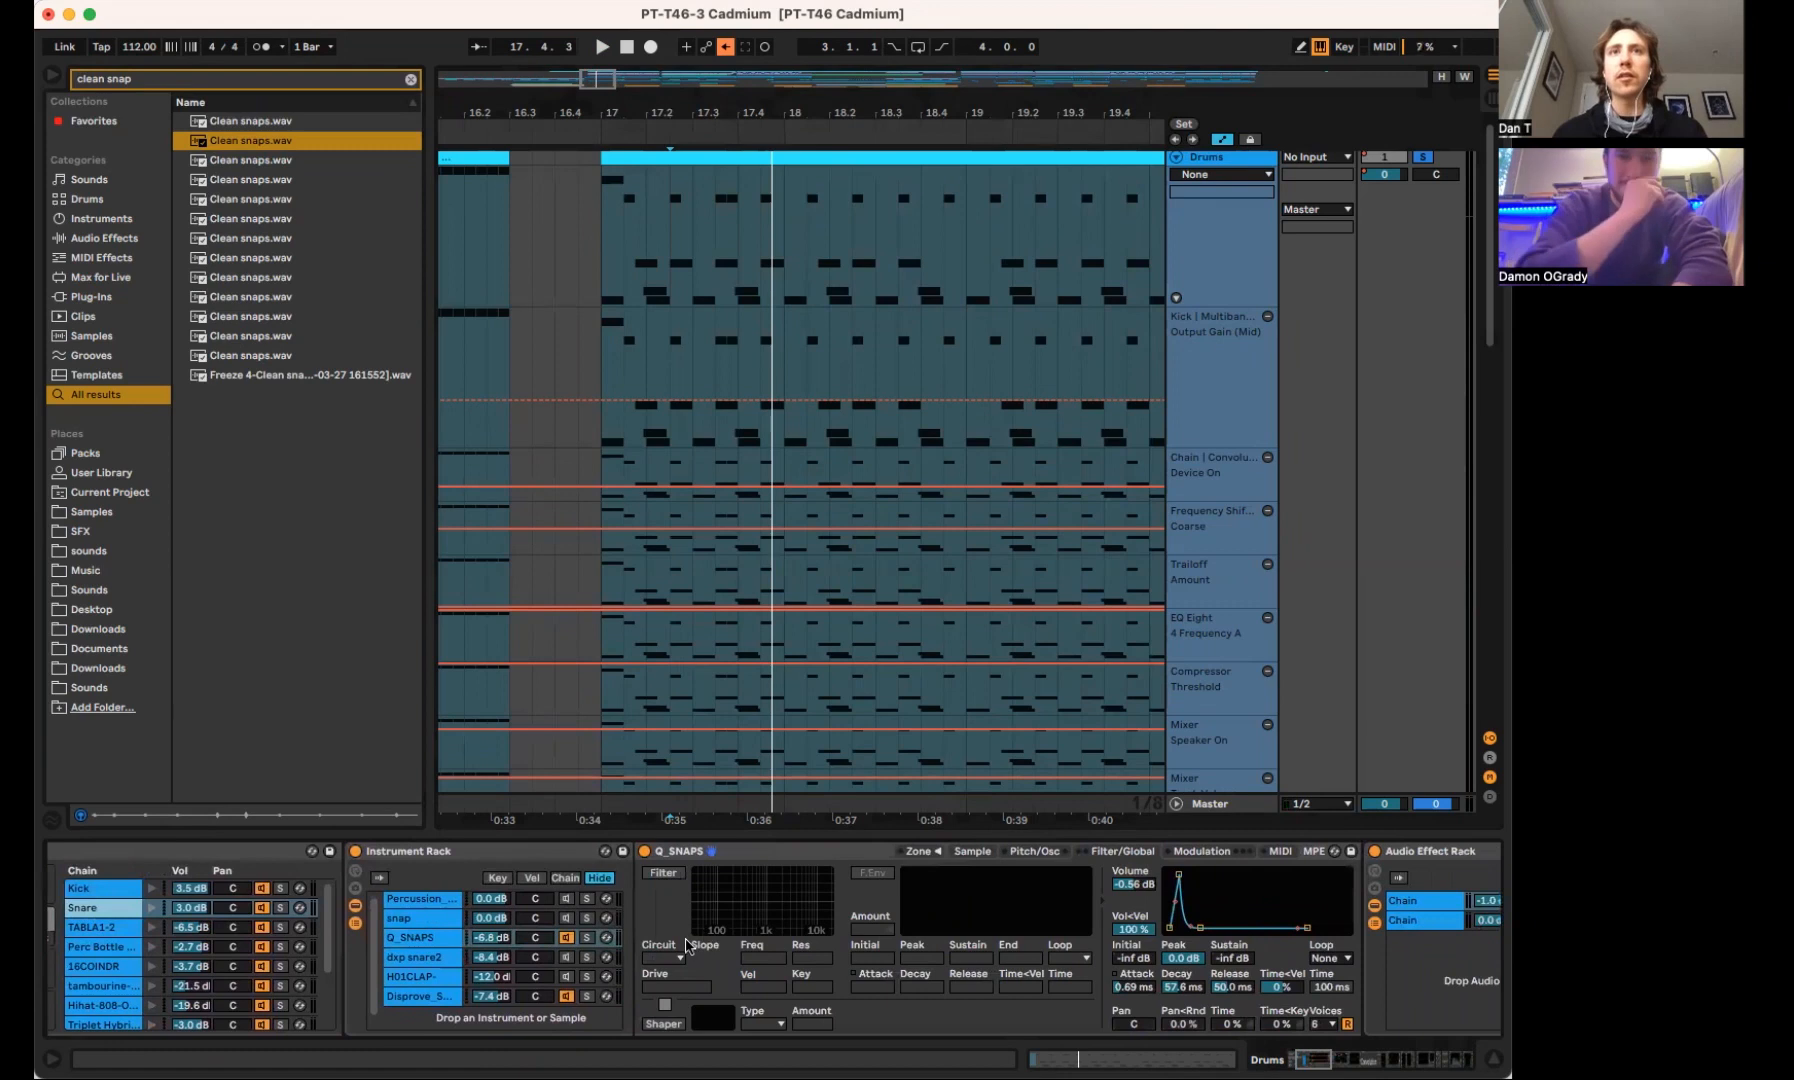
pyautogui.click(588, 938)
pyautogui.press('space')
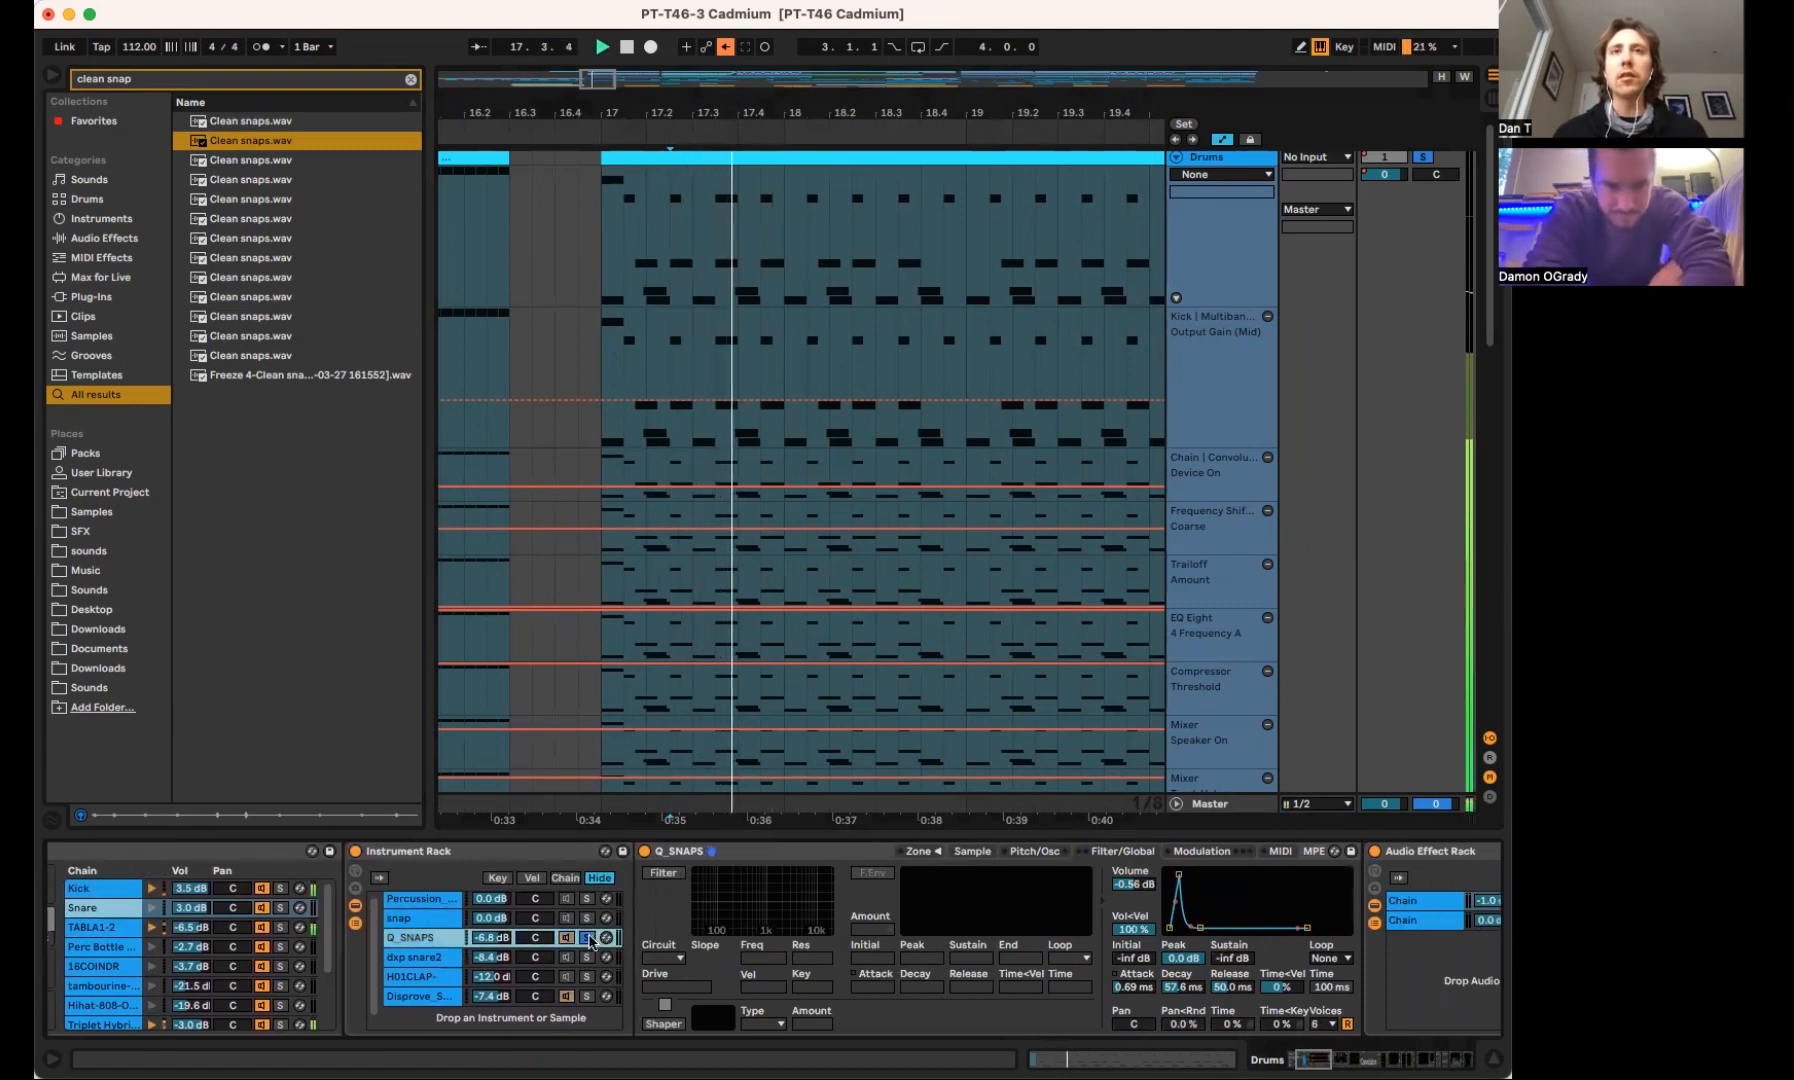
pyautogui.scroll(-1, 588, 940)
pyautogui.click(590, 933)
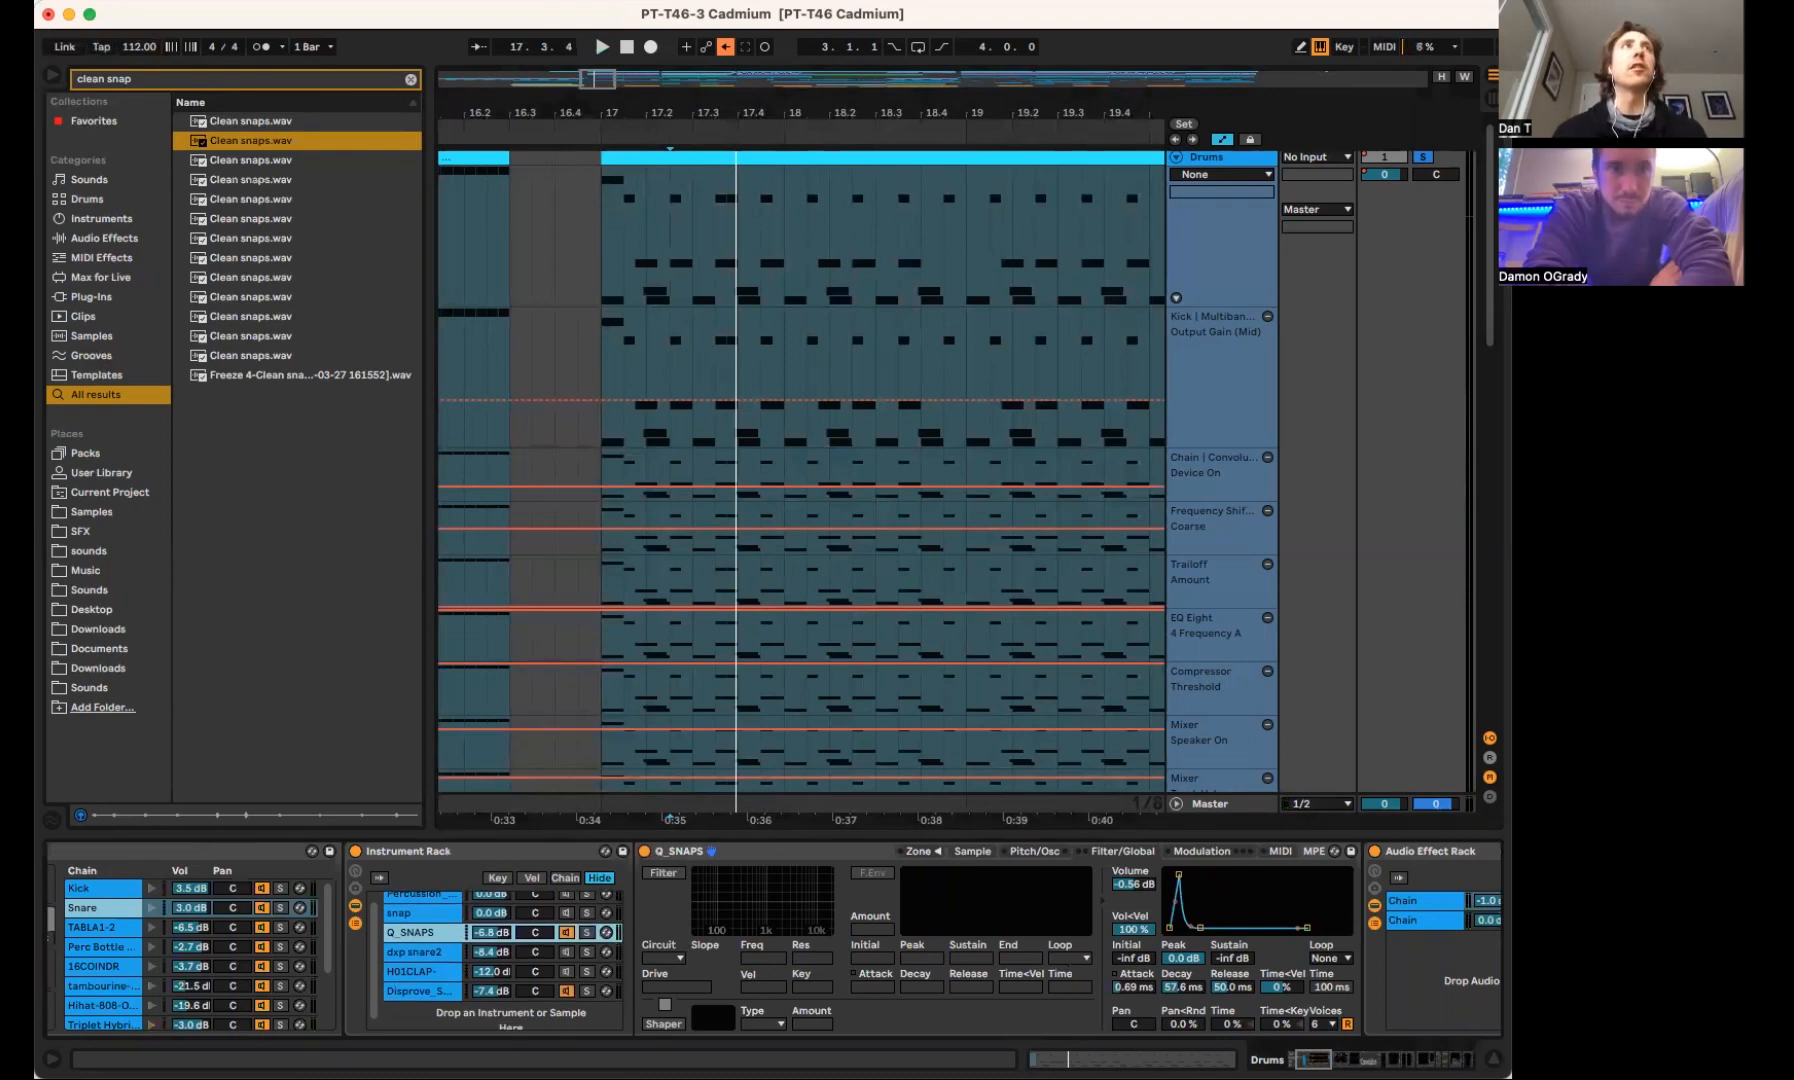
# Create a new Live Set and place Clean snaps.wav on a new audio track starting at bar 7
pyautogui.press('super+n')
pyautogui.click(612, 584)
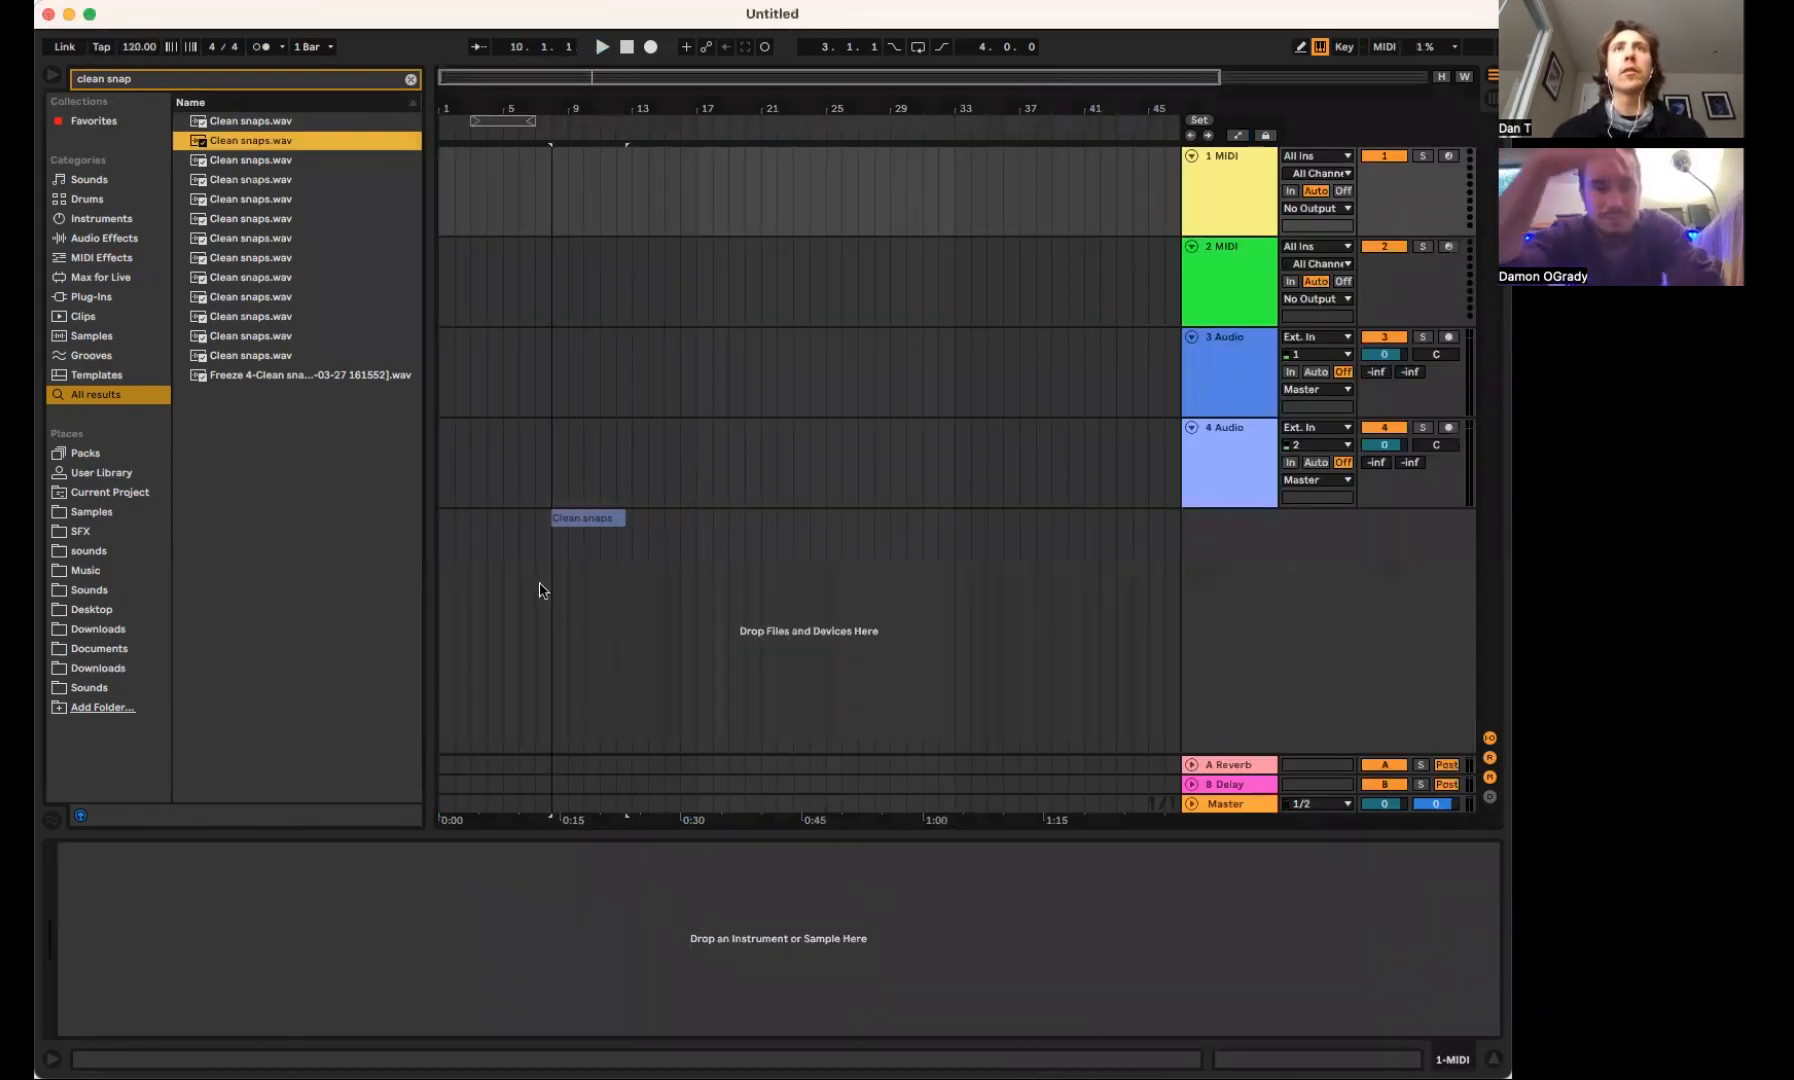
pyautogui.moveTo(539, 590); pyautogui.dragTo(545, 560)
pyautogui.press('z')
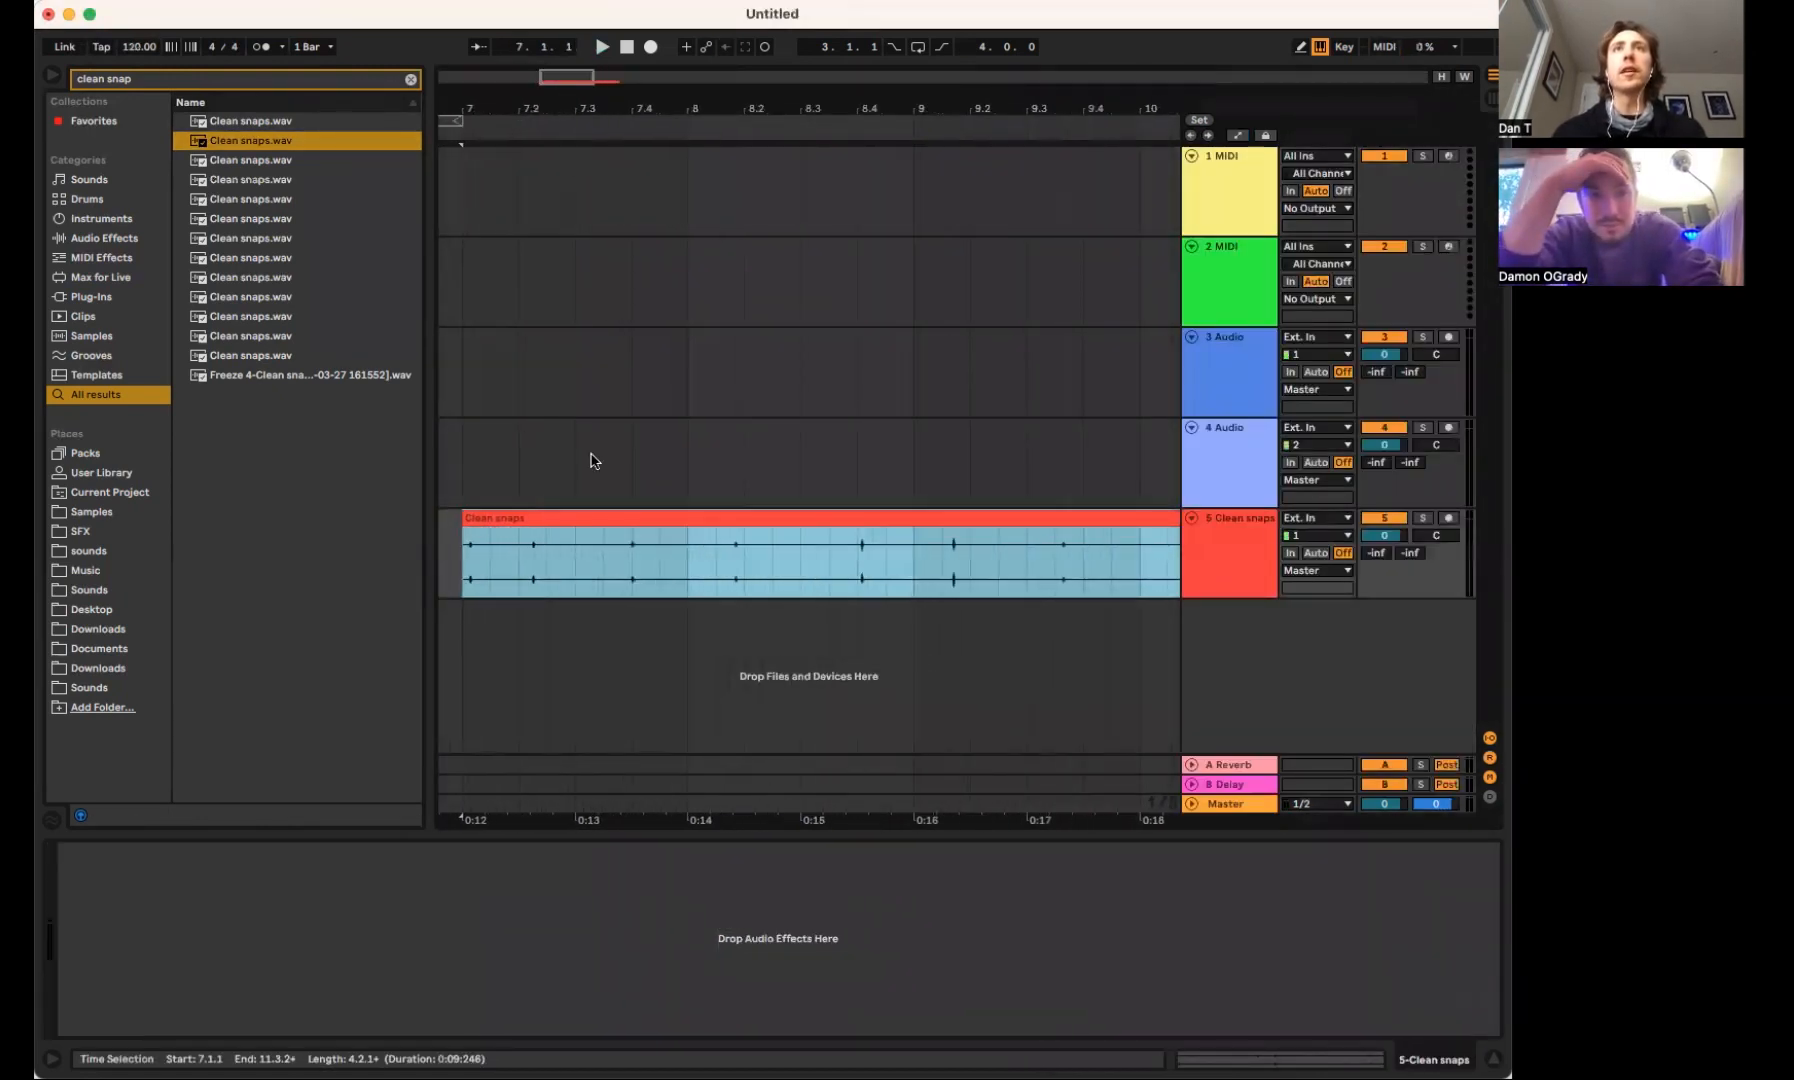
# Split the Clean snaps clip just before the second snap and delete the part in front of it
pyautogui.click(520, 527)
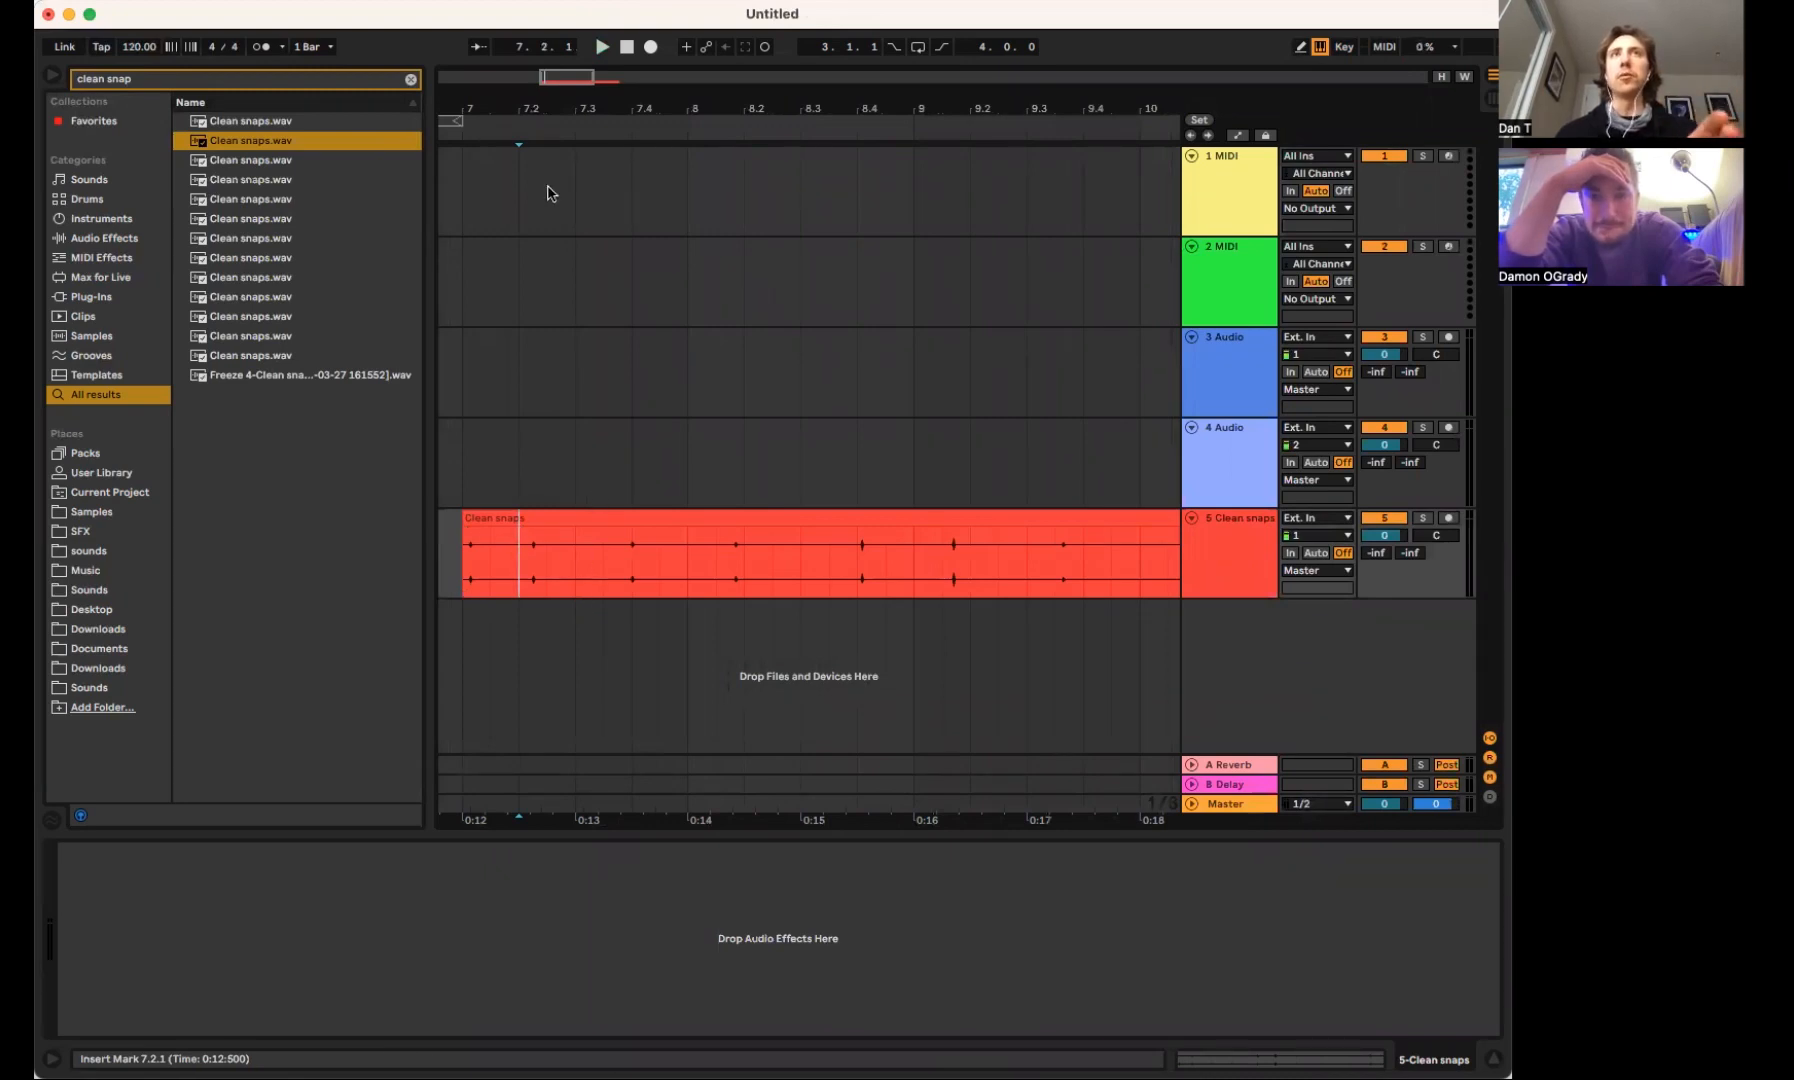
pyautogui.moveTo(517, 108); pyautogui.dragTo(538, 208)
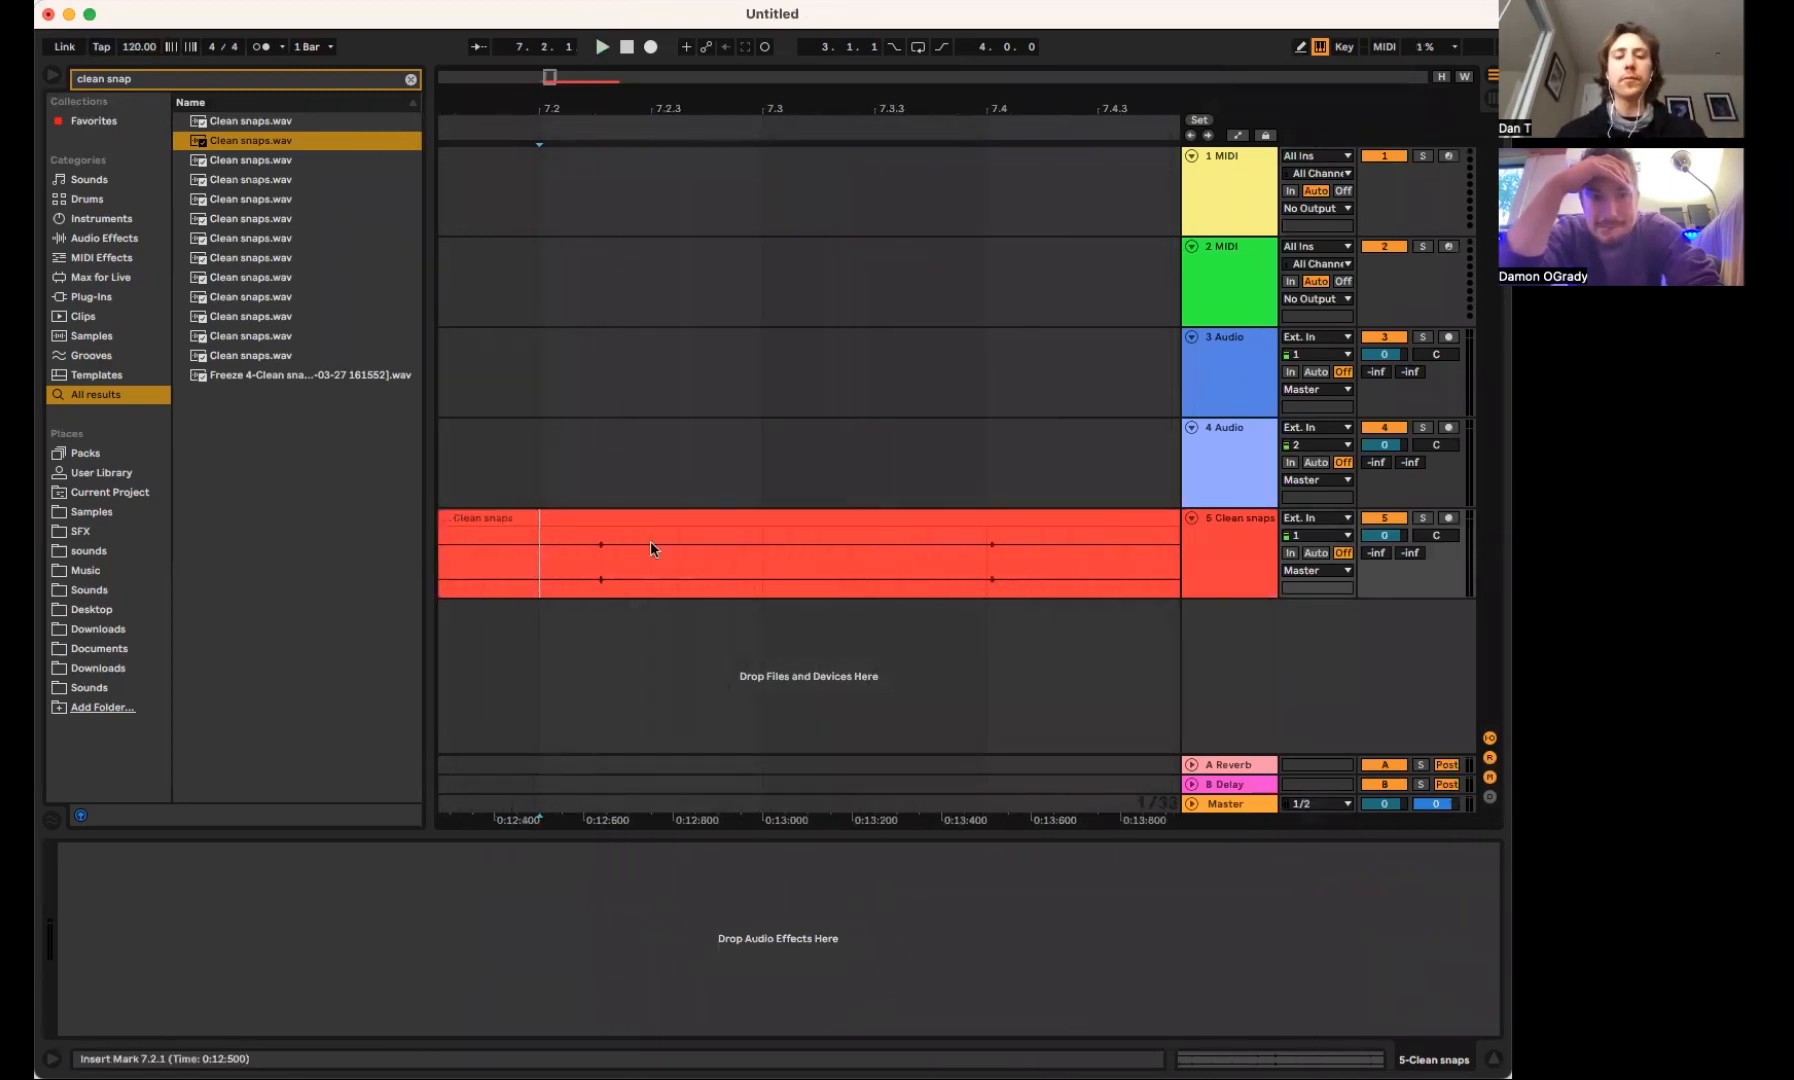
pyautogui.click(596, 568)
pyautogui.press('super+e')
pyautogui.click(576, 520)
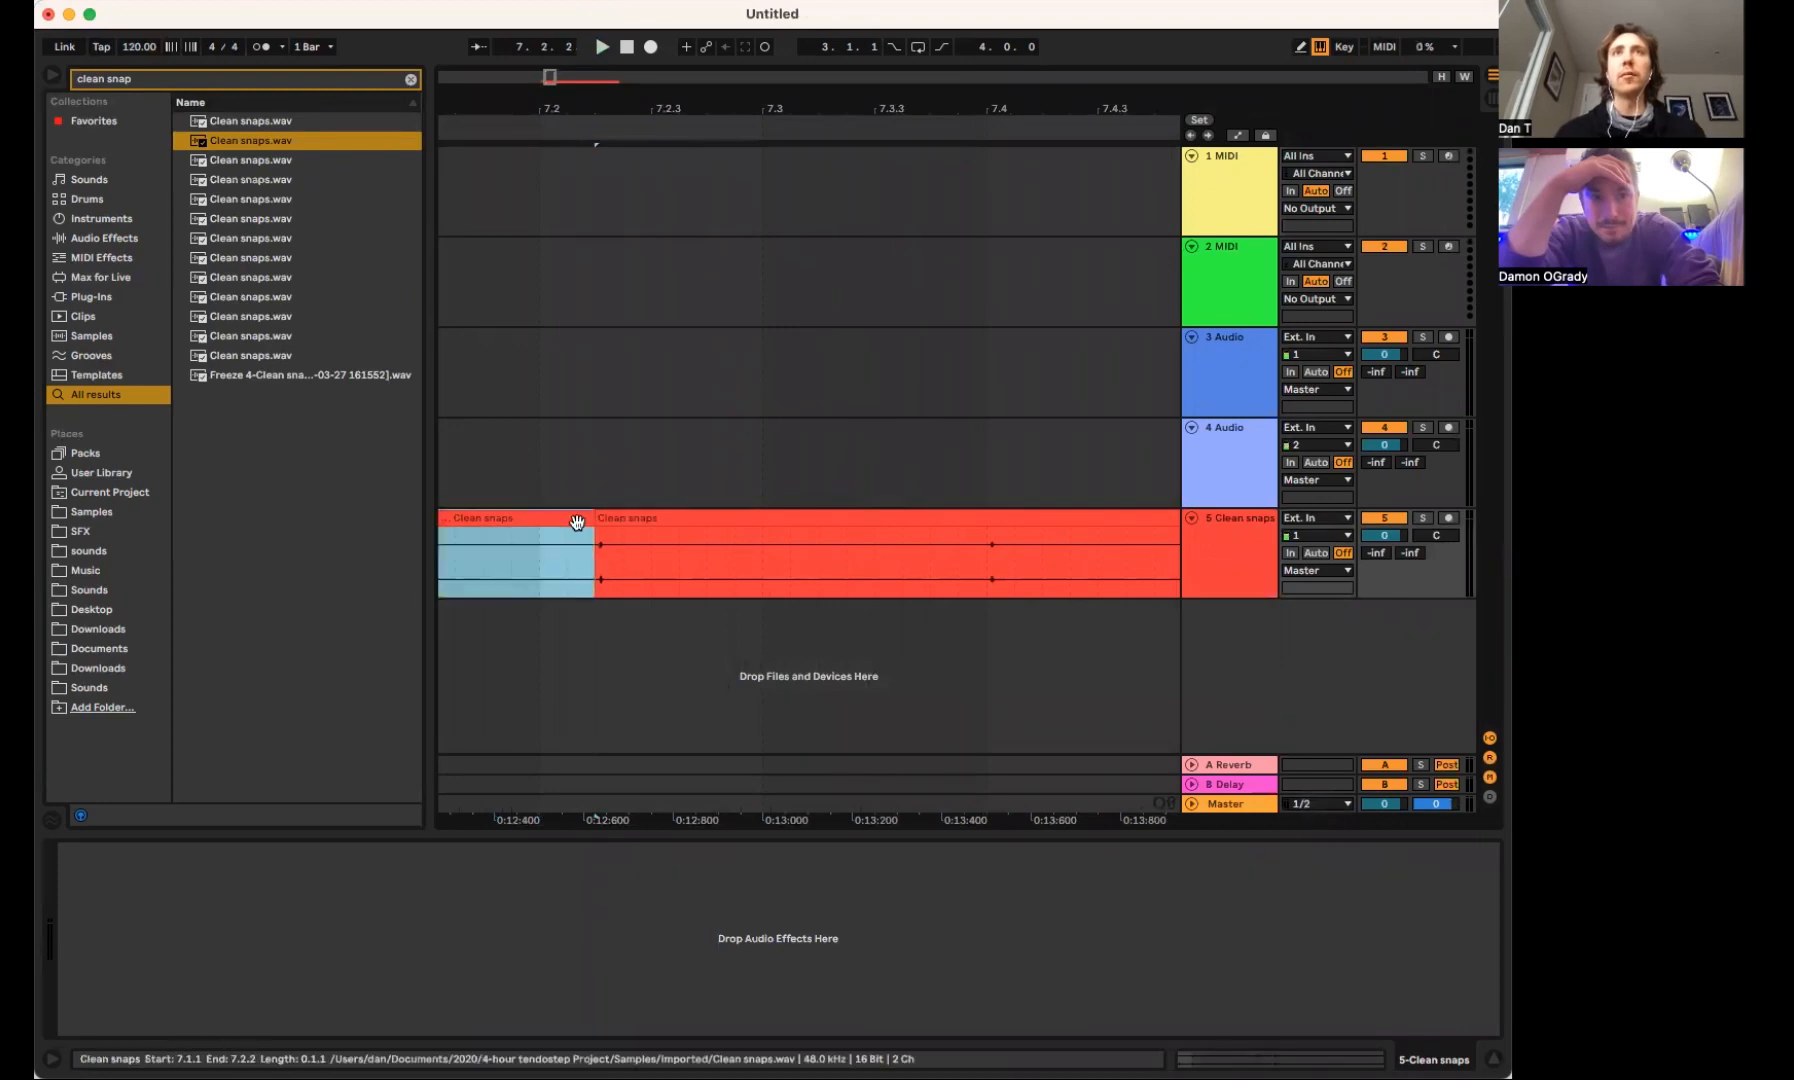
pyautogui.press('Delete')
# Split the clip shortly after the isolated snap and delete the remaining part behind it
pyautogui.click(755, 514)
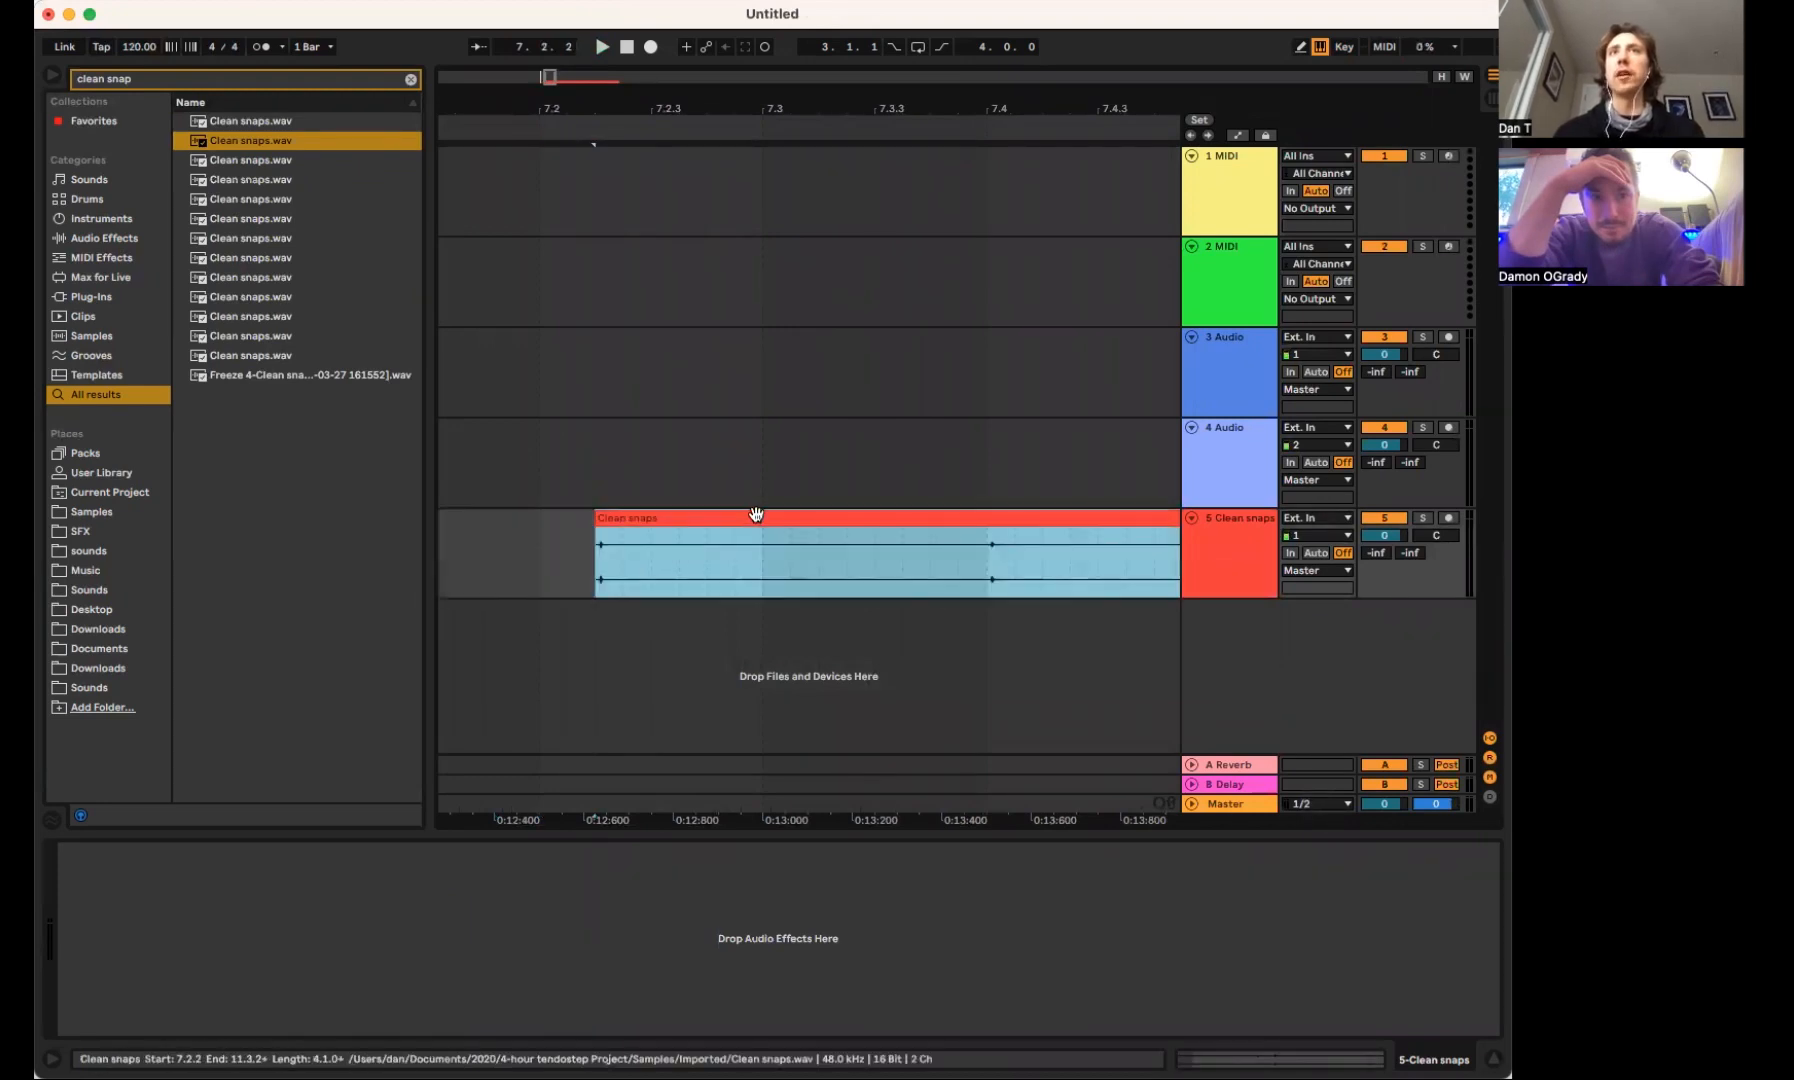
pyautogui.click(684, 543)
pyautogui.press('super+e')
pyautogui.click(716, 518)
pyautogui.press('Delete')
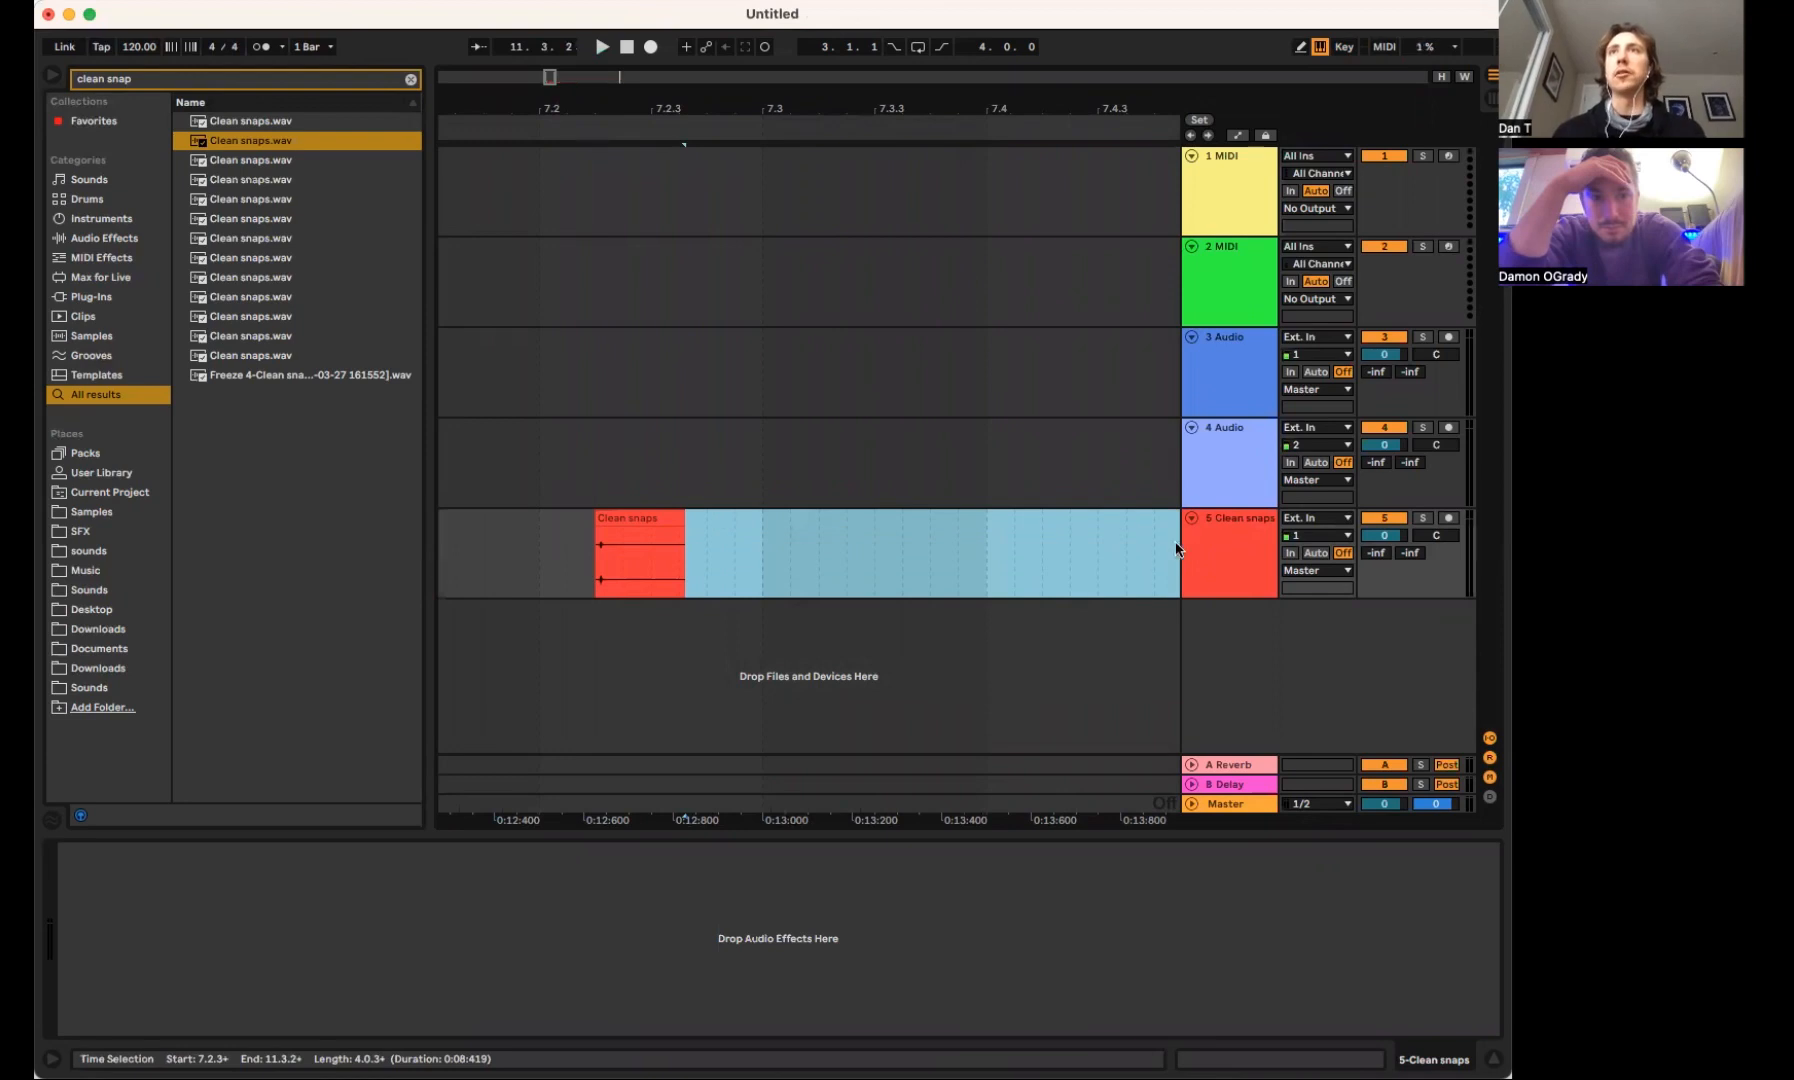
# Delete the two MIDI tracks and the two empty audio tracks, keeping only the Clean snaps track
pyautogui.click(1222, 480)
pyautogui.keyDown('shift'); pyautogui.click(1236, 212); pyautogui.keyUp('shift')
pyautogui.press('Delete')
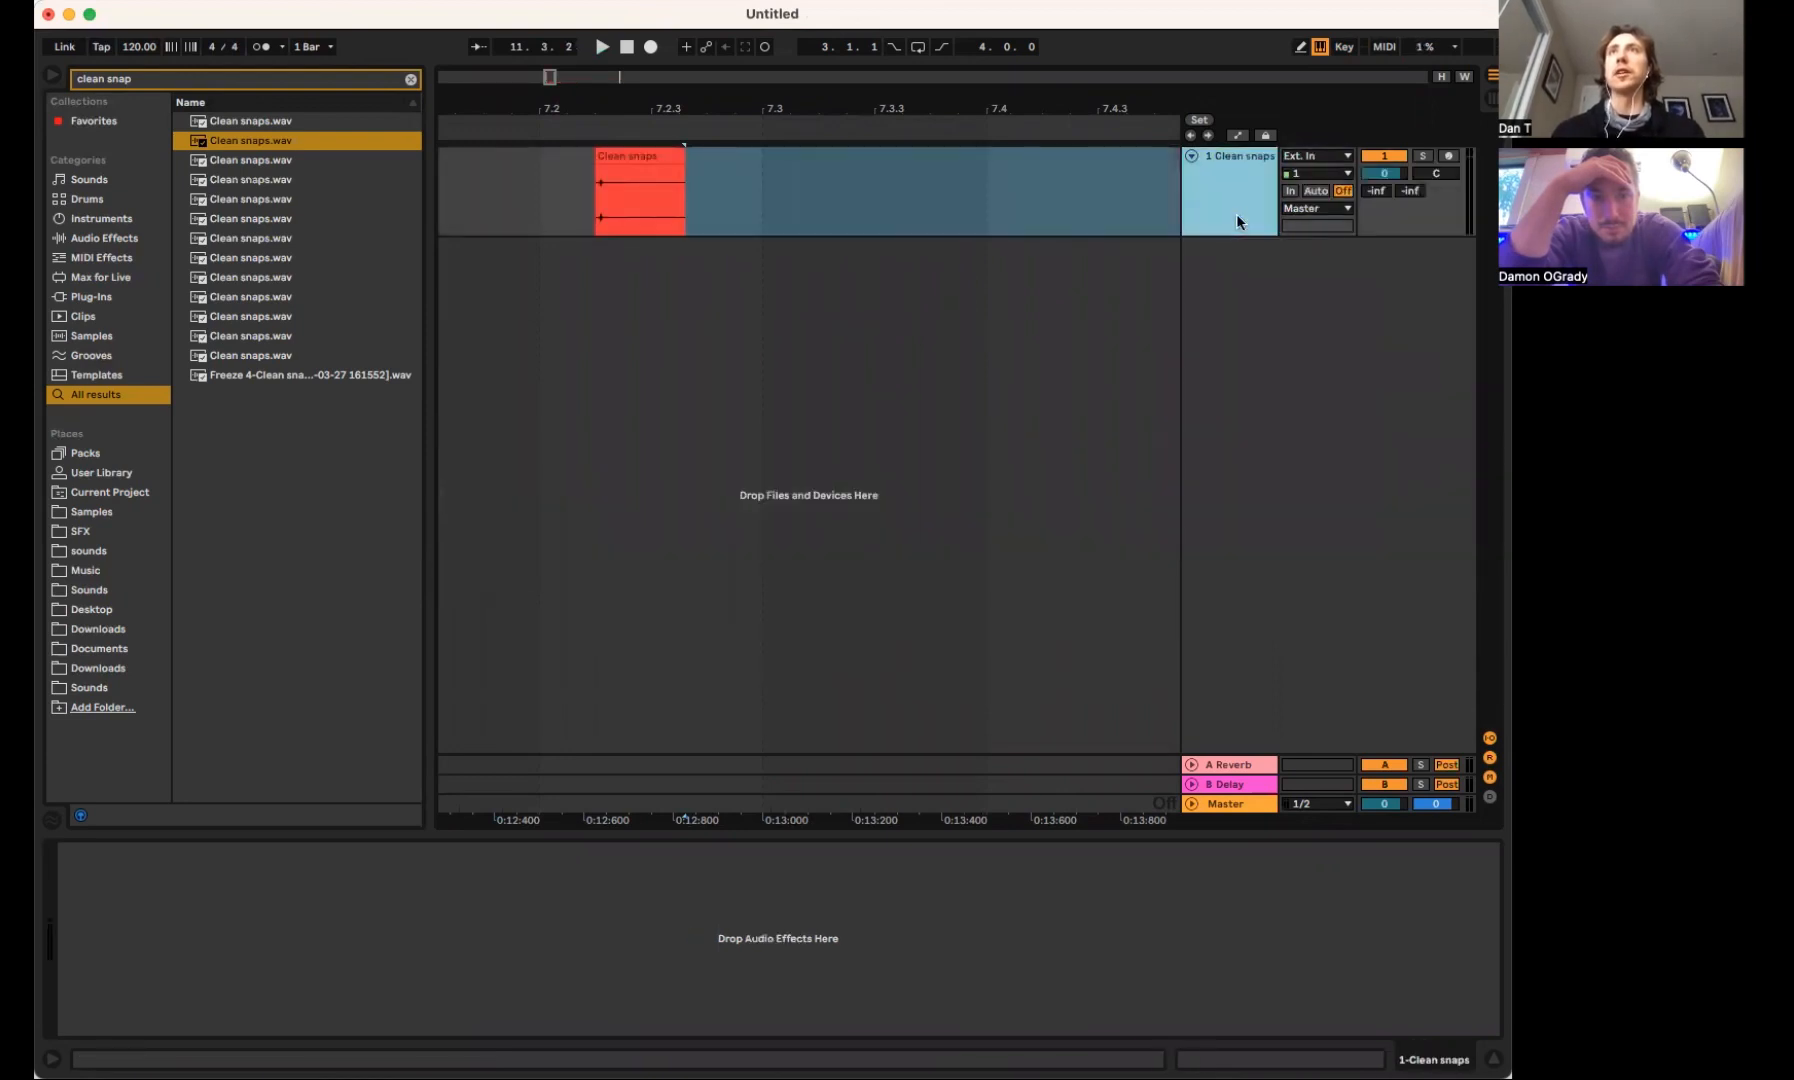
pyautogui.rightClick(1236, 296)
pyautogui.click(1262, 304)
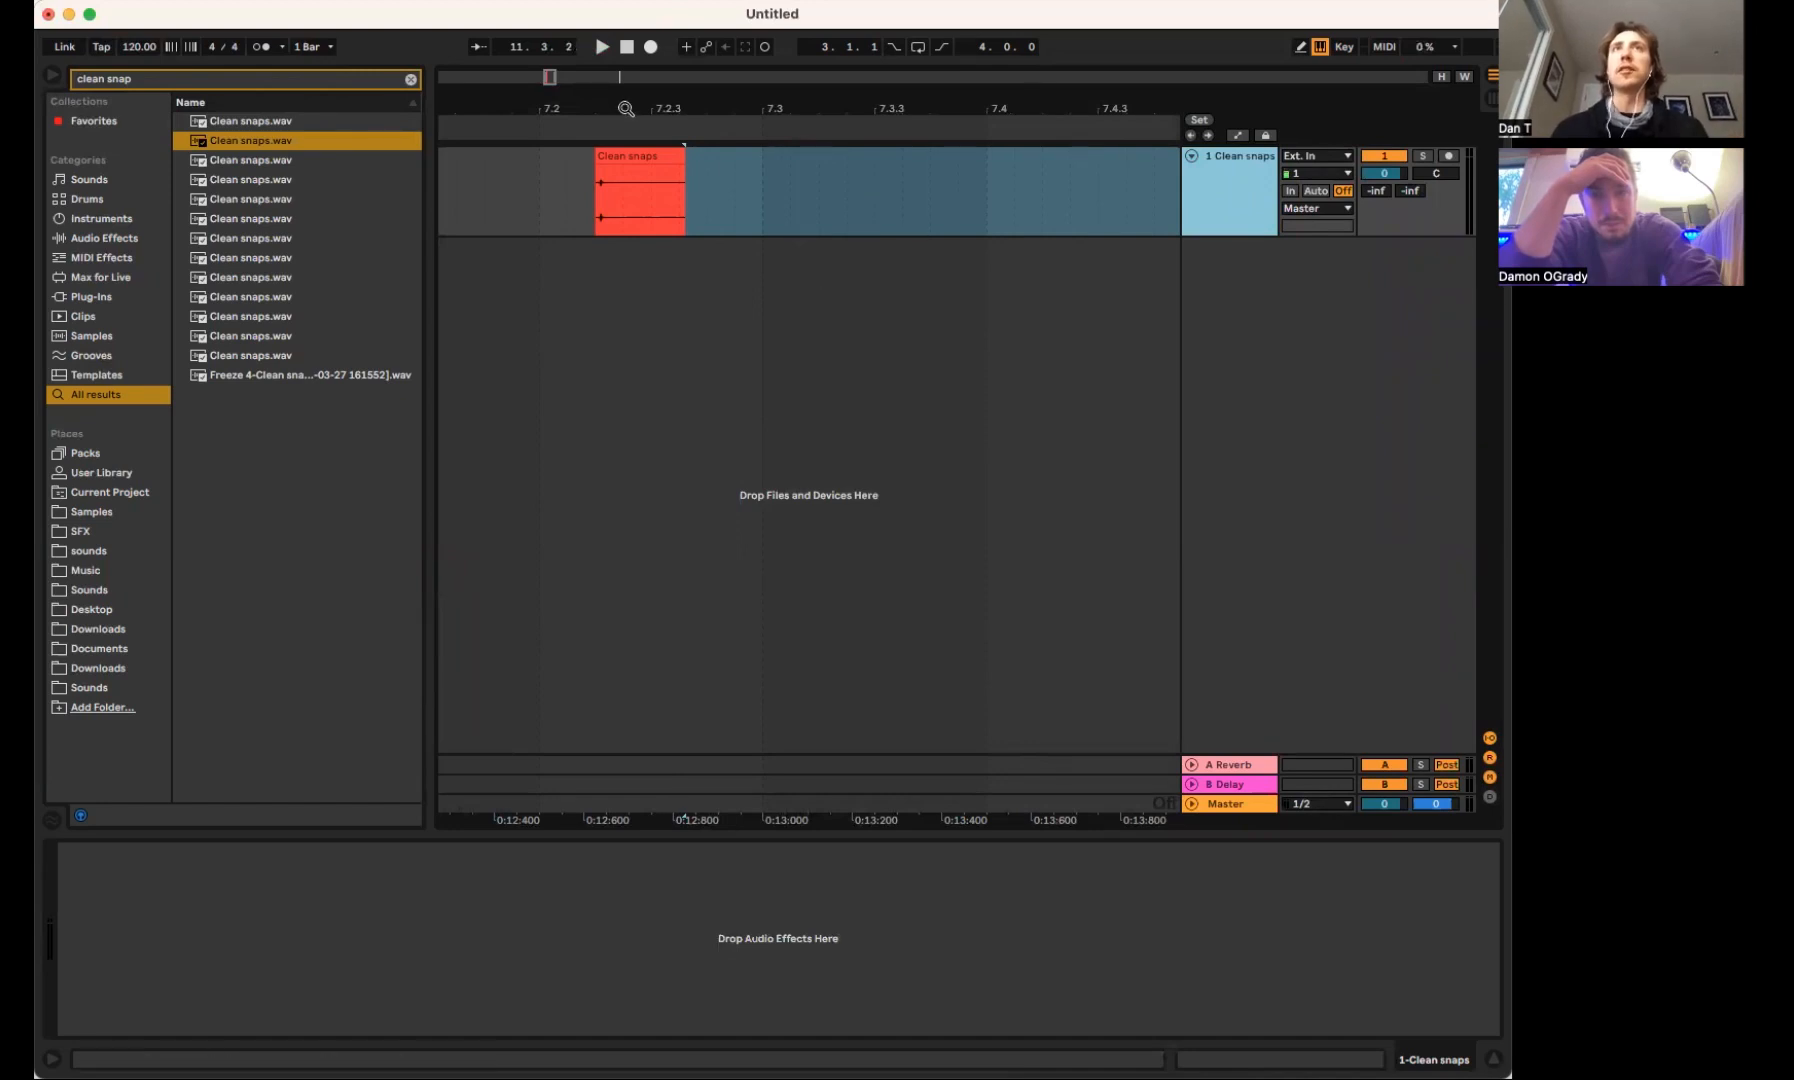
# Play the trimmed snap clip several times and solo the Clean snaps track
pyautogui.moveTo(625, 110); pyautogui.dragTo(625, 142)
pyautogui.click(743, 172)
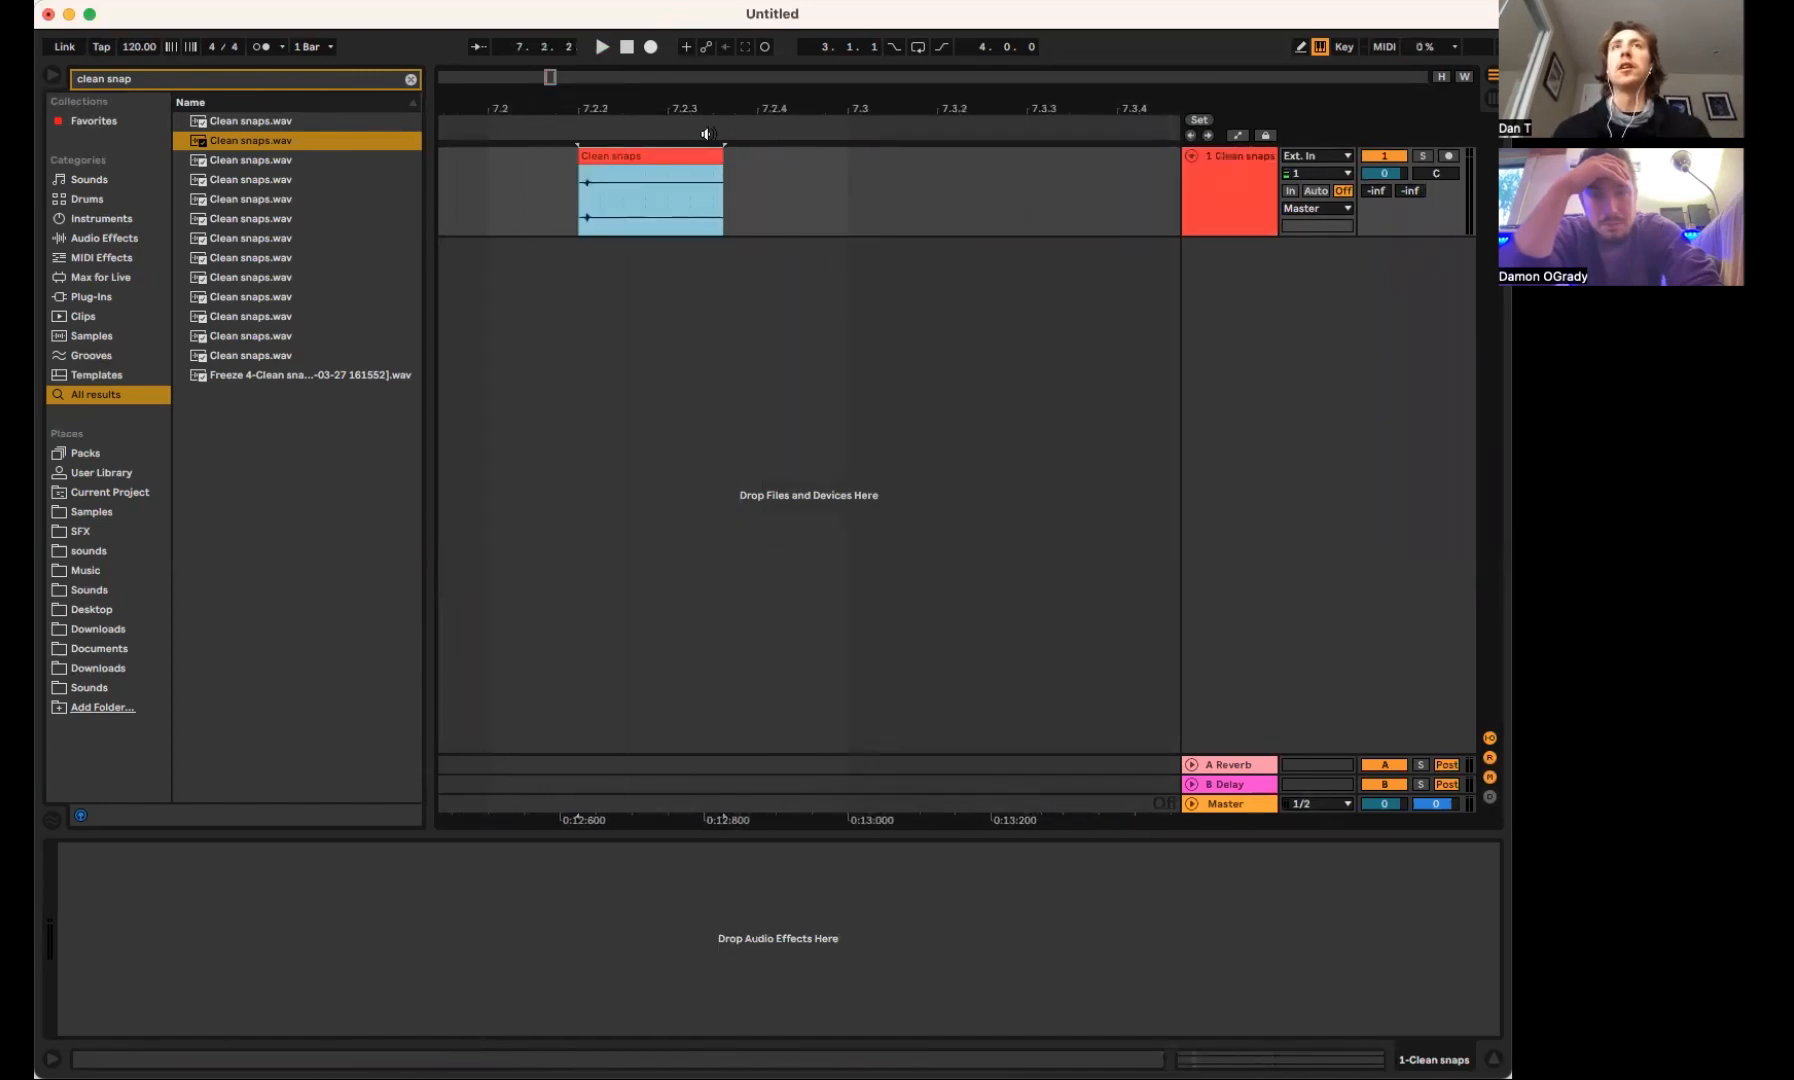
pyautogui.press('space')
pyautogui.press('space')
pyautogui.press('space')
pyautogui.press('space')
pyautogui.click(1422, 156)
pyautogui.press('space')
pyautogui.press('space')
# Raise the snap clip's gain to about 11.9 dB and close its clip view
pyautogui.doubleClick(660, 157)
pyautogui.moveTo(372, 533); pyautogui.dragTo(372, 521)
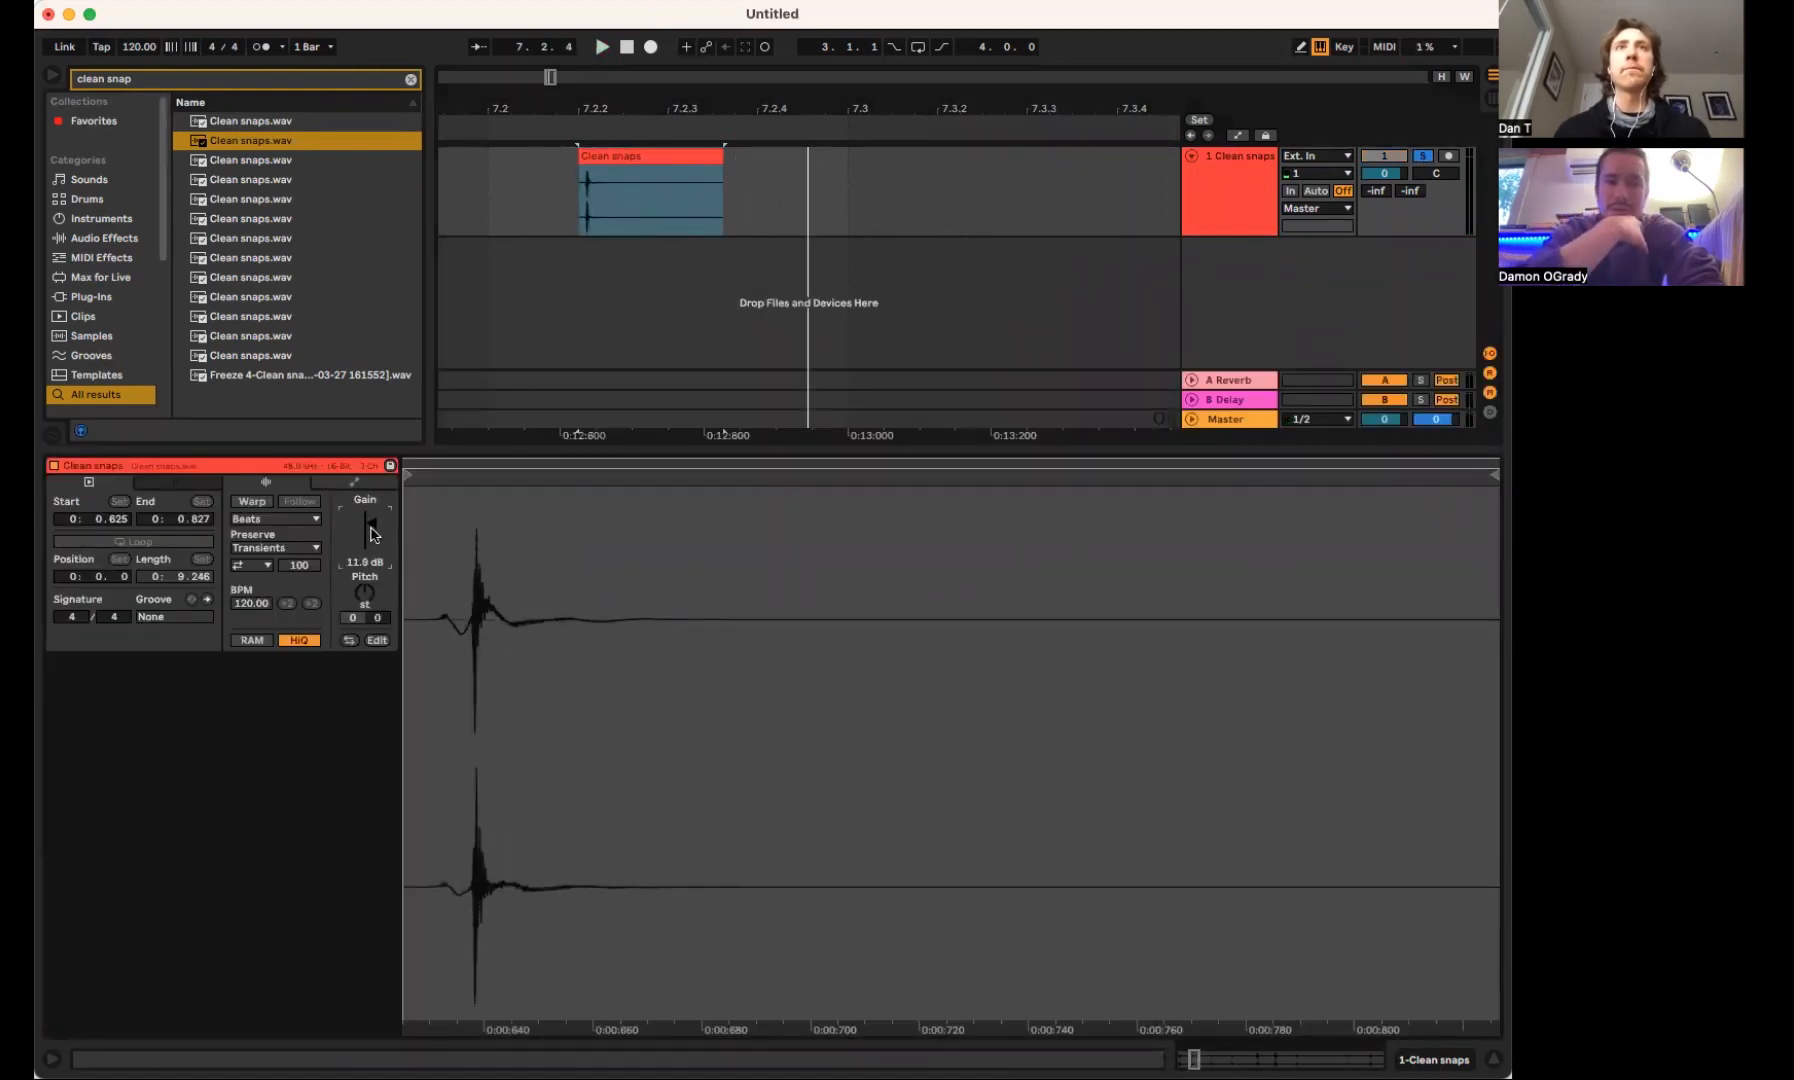
pyautogui.hotkey('shift', 'Tab')
pyautogui.click(737, 428)
# Try to extend the end of the trimmed snap clip to about 7.4.3
pyautogui.click(622, 173)
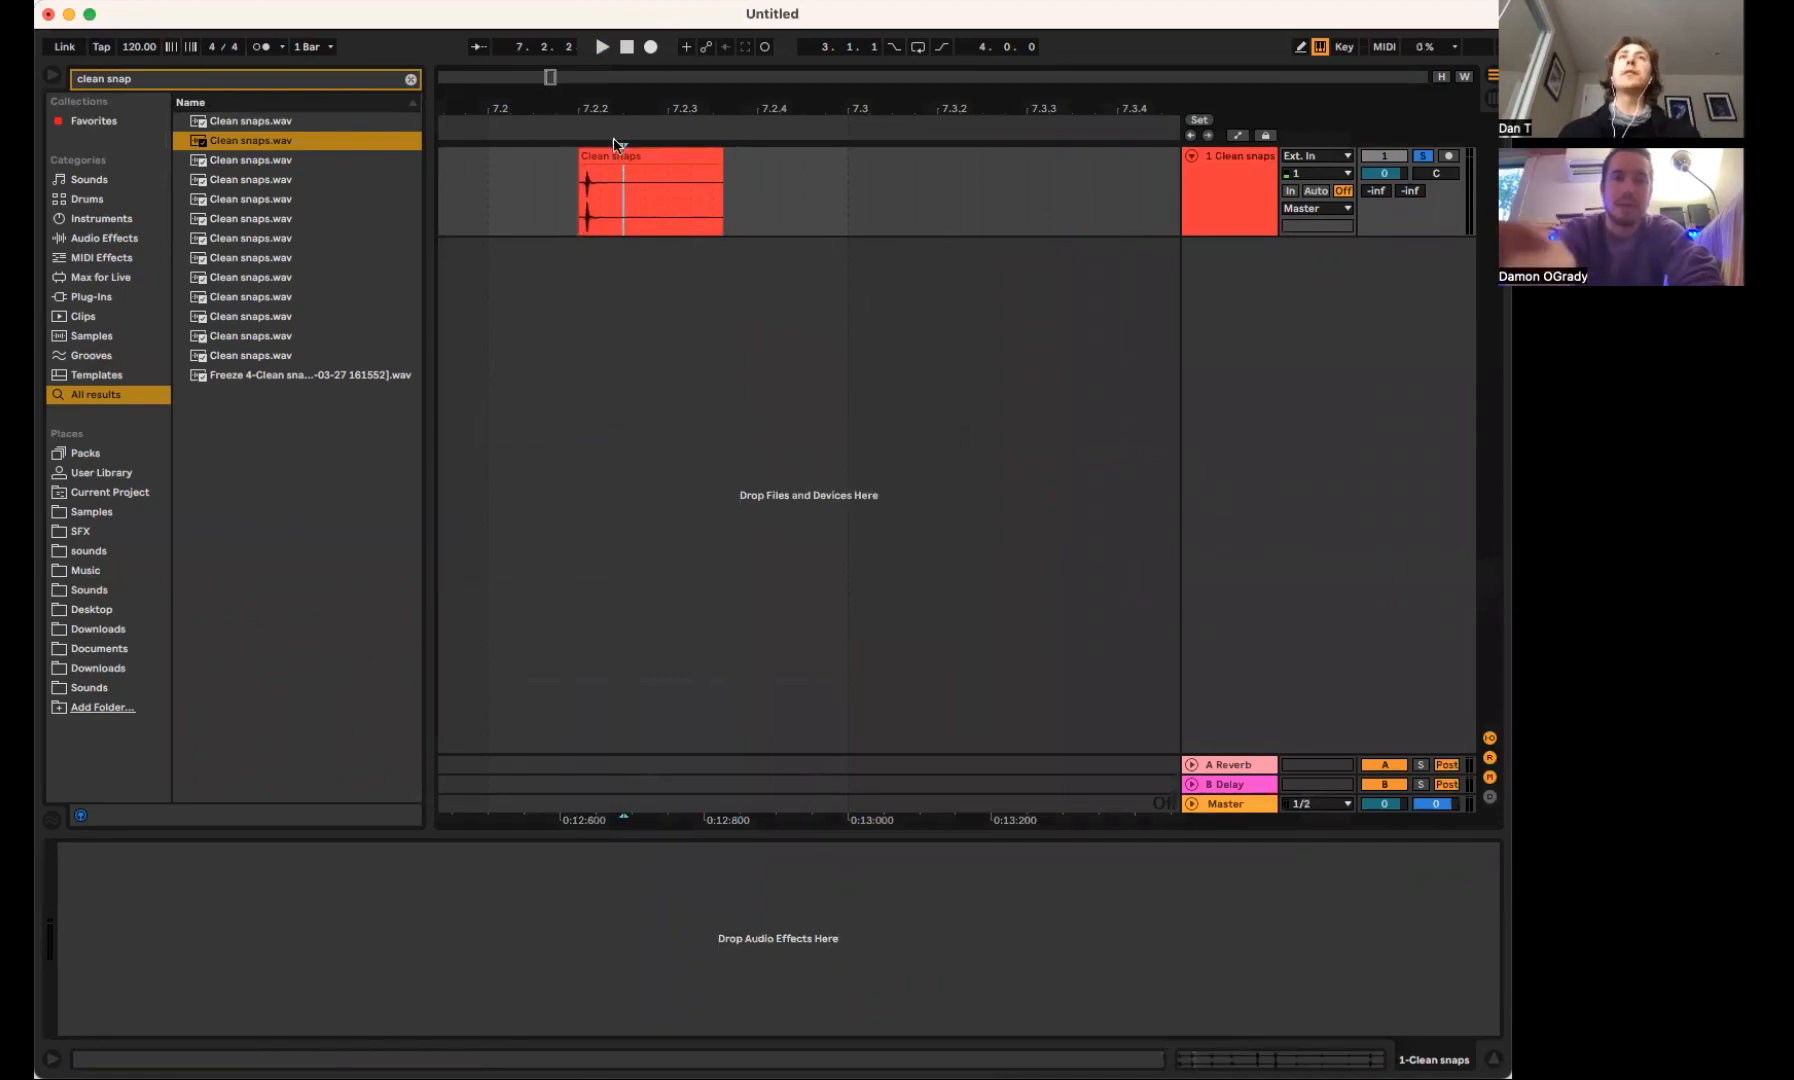
pyautogui.click(607, 157)
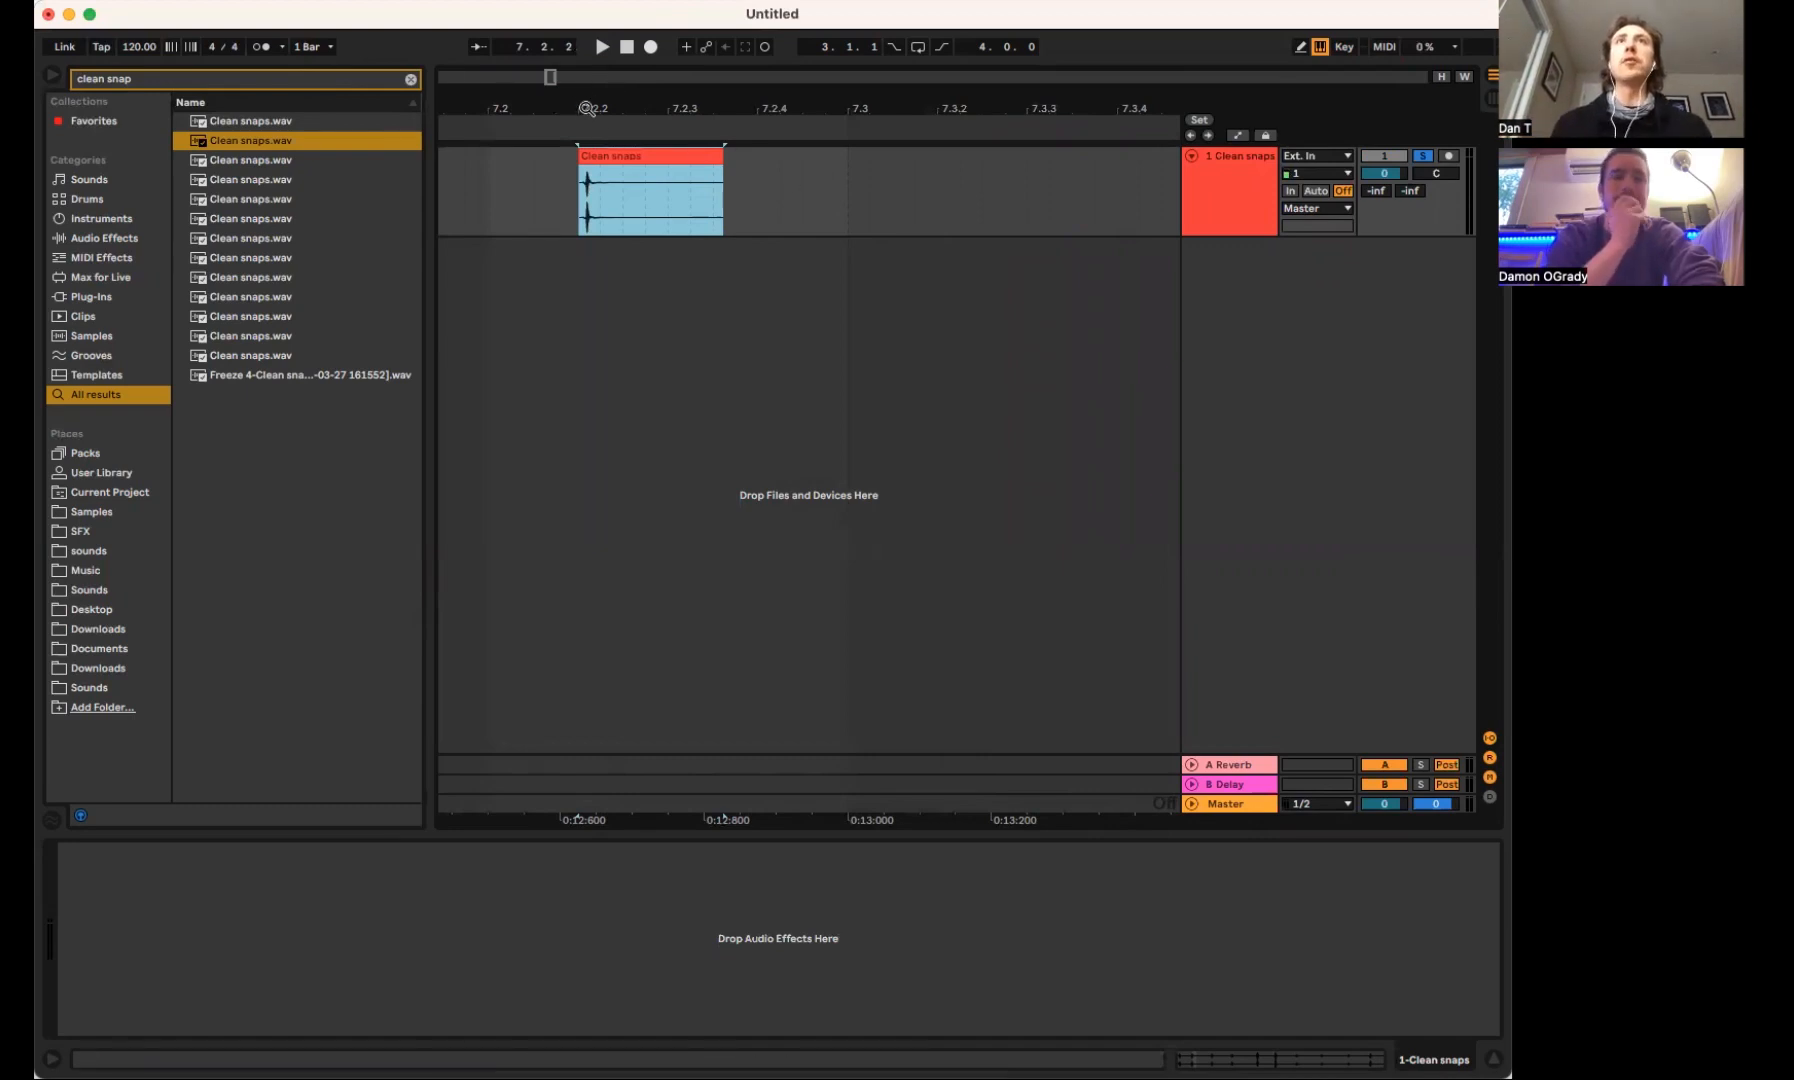
pyautogui.moveTo(717, 160); pyautogui.dragTo(1352, 173)
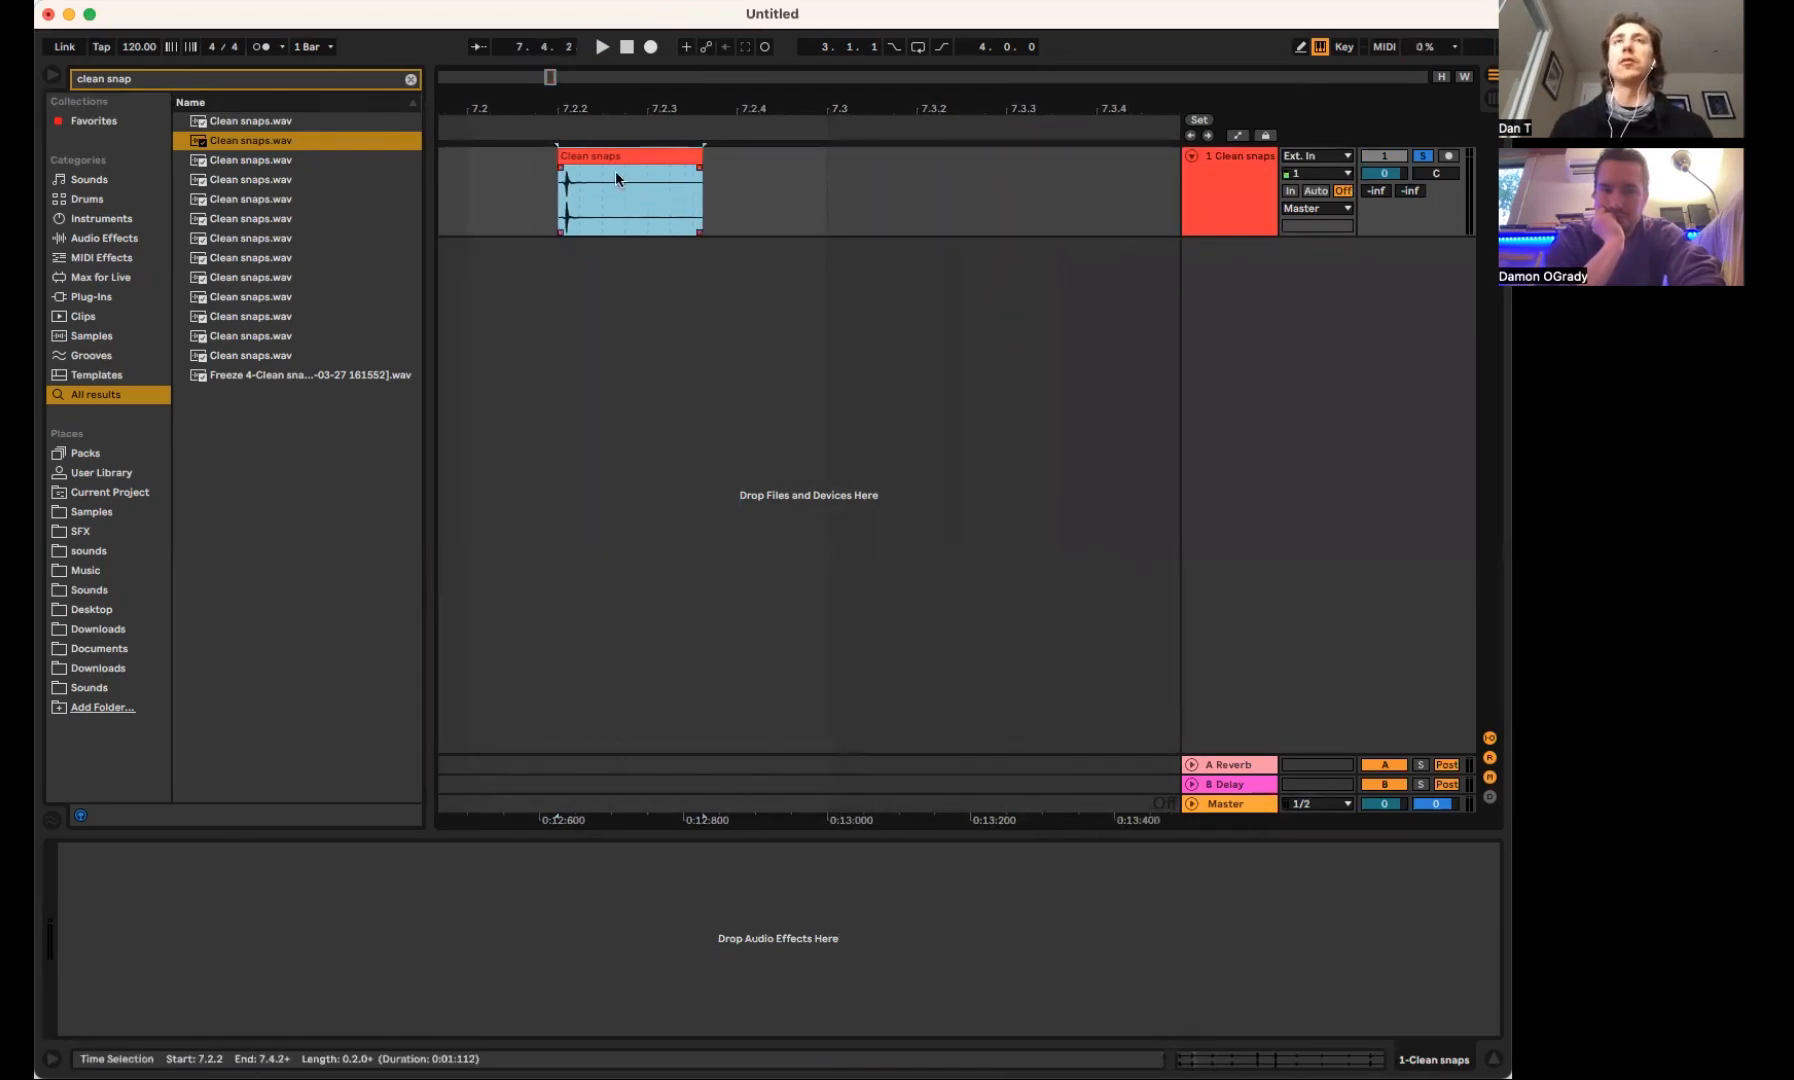
# Play the trimmed snap clip again from its start at 7.2.2
pyautogui.moveTo(566, 111); pyautogui.dragTo(722, 111)
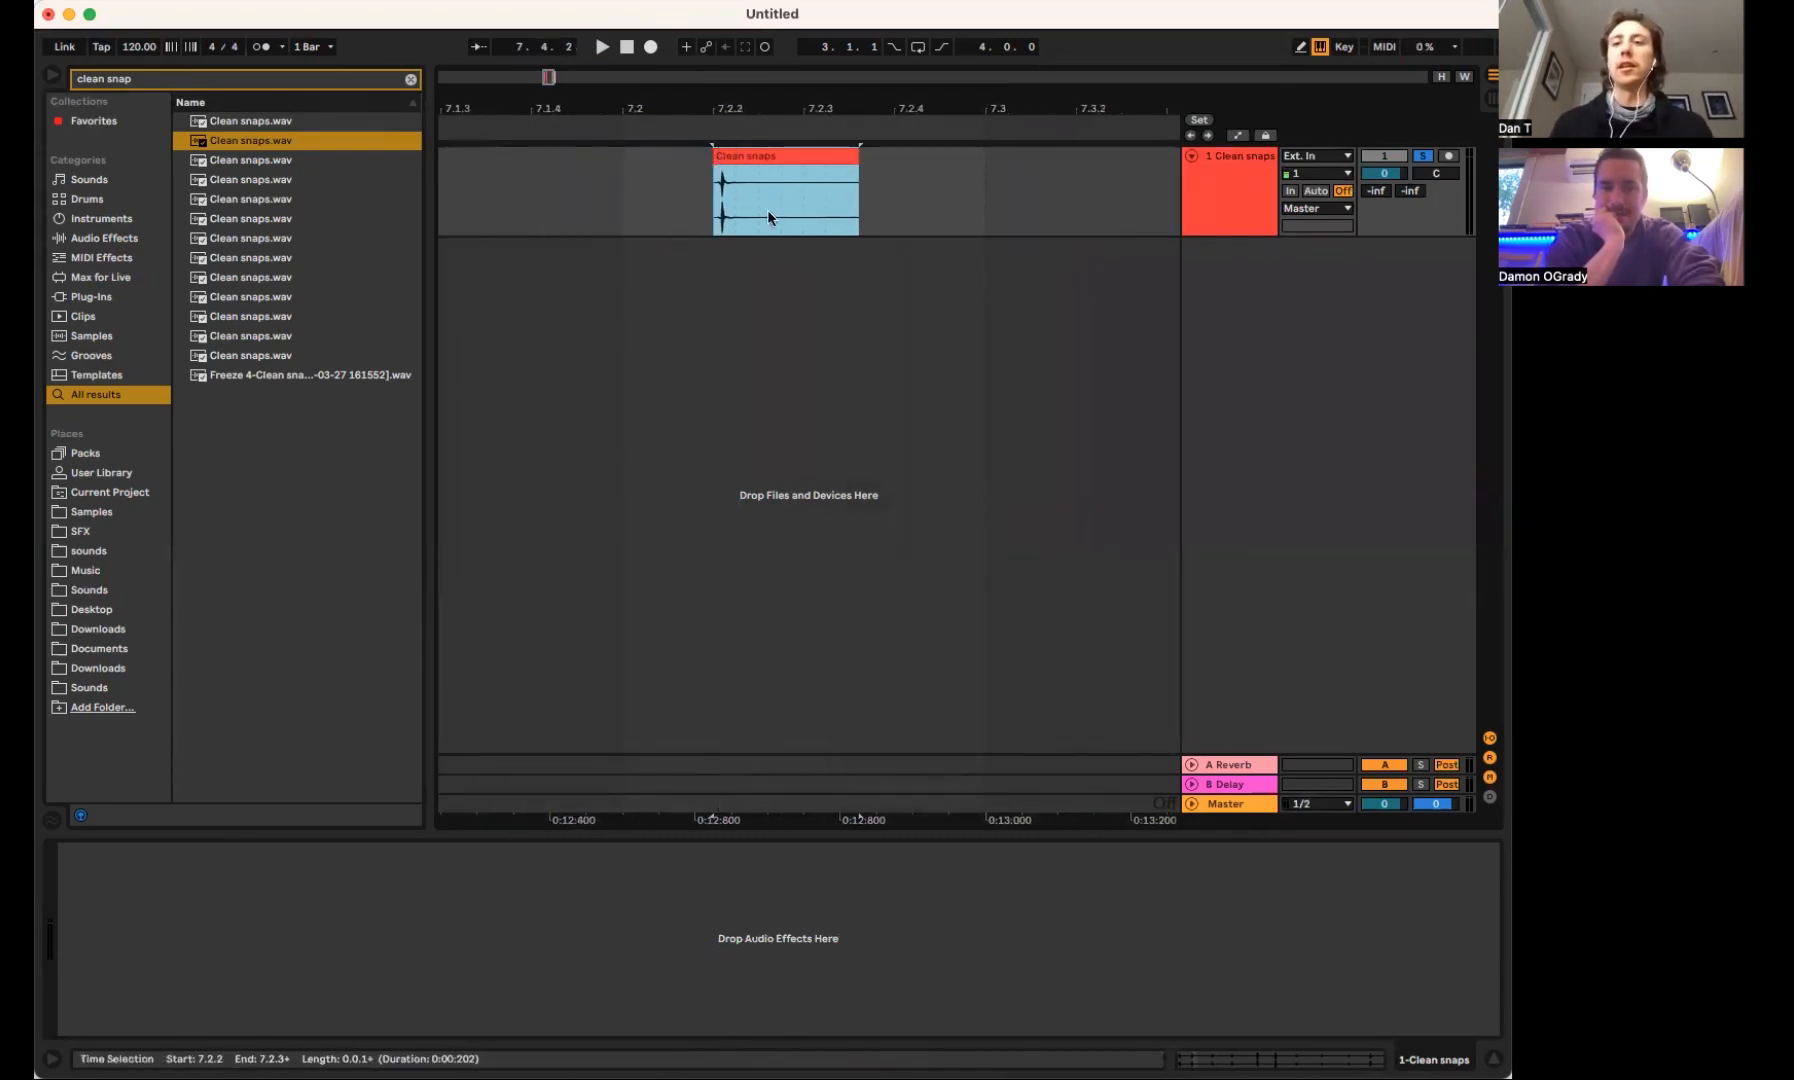
pyautogui.click(737, 178)
pyautogui.press('space')
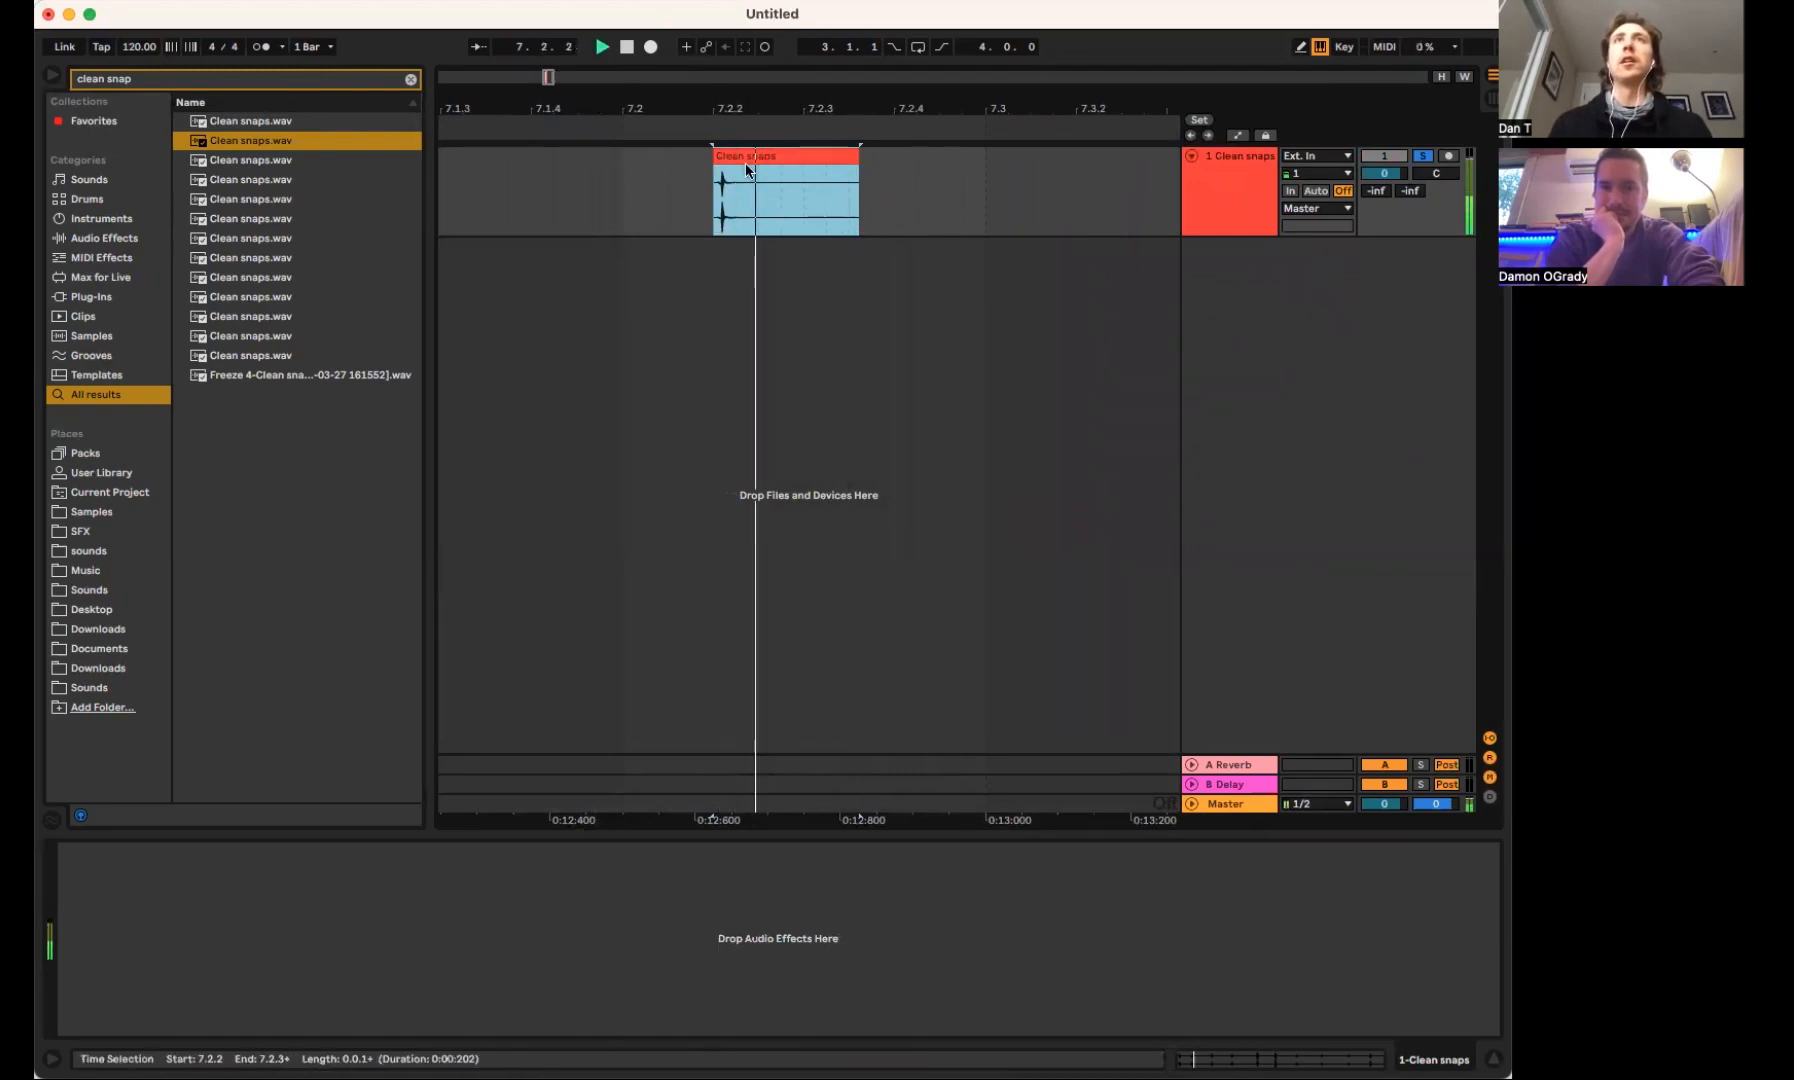
pyautogui.moveTo(727, 108); pyautogui.dragTo(722, 157)
pyautogui.press('space')
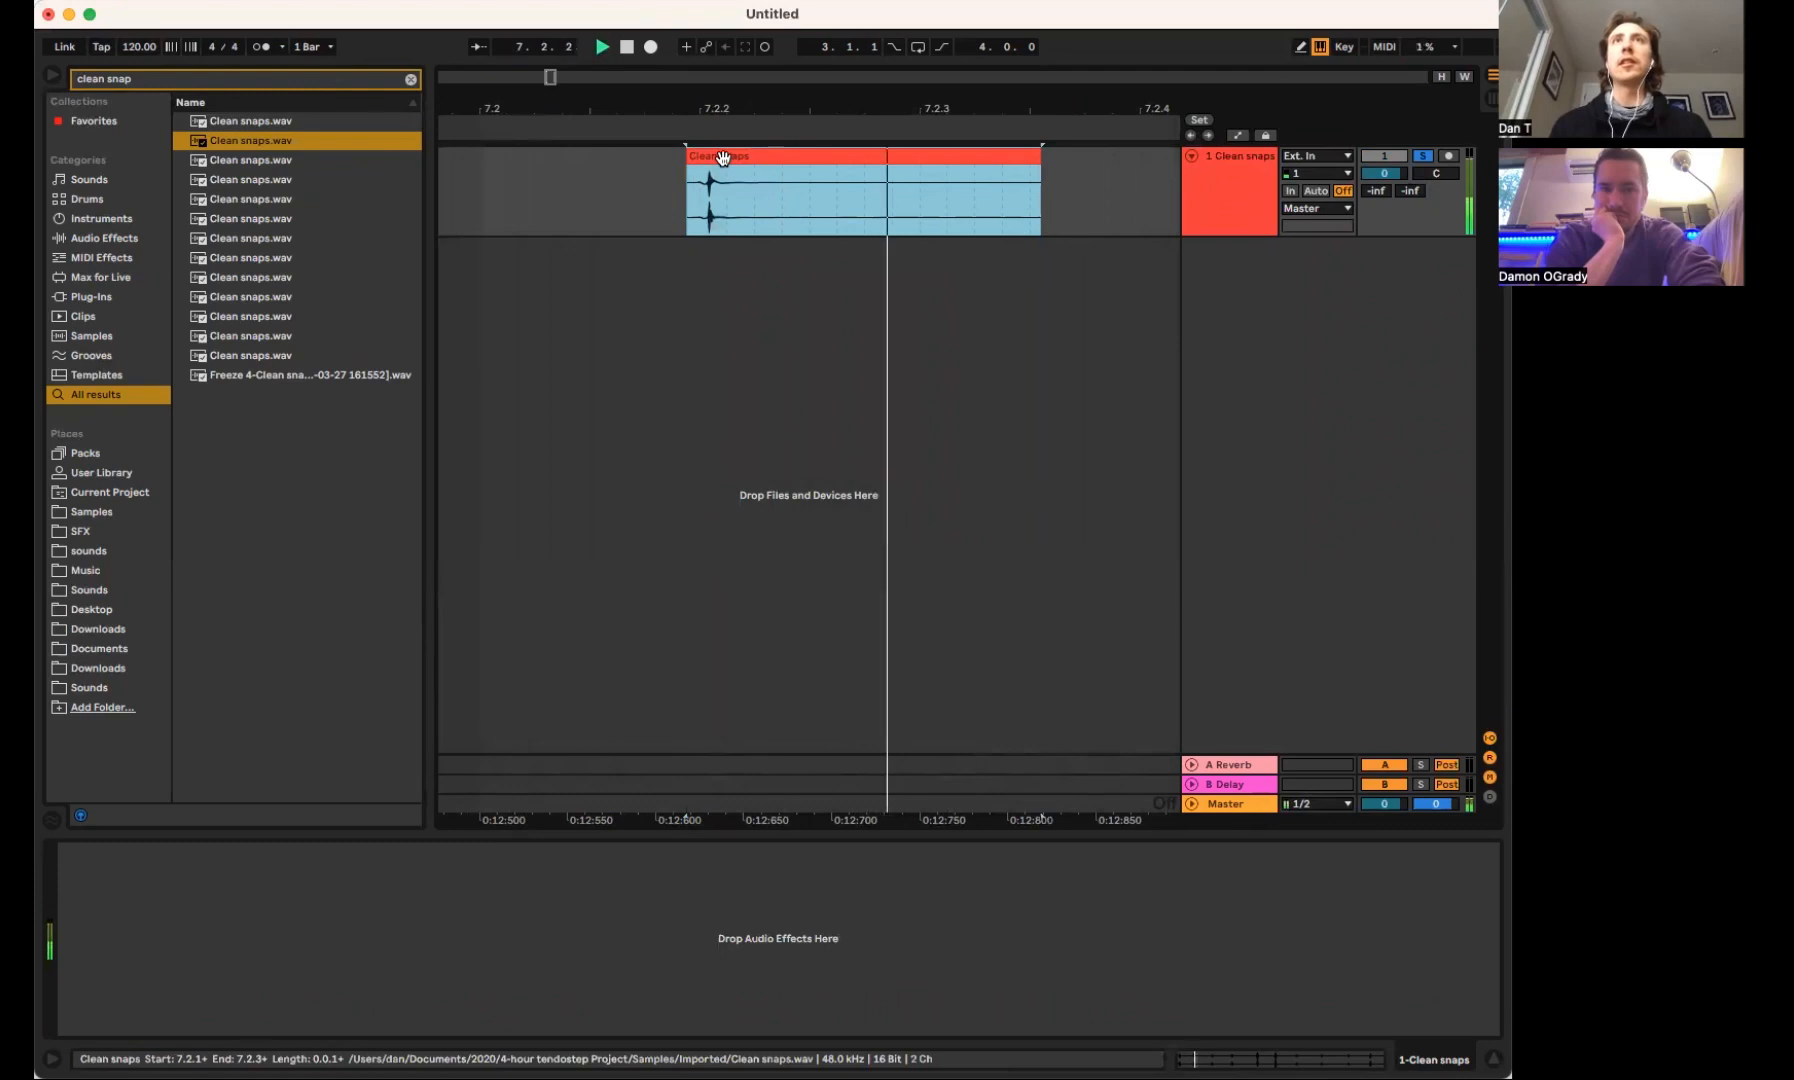
pyautogui.press('space')
# Raise the snap clip's gain to 13.9 dB and play it back
pyautogui.doubleClick(722, 157)
pyautogui.moveTo(371, 523); pyautogui.dragTo(371, 521)
pyautogui.press('space')
pyautogui.press('space')
# Shorten the end of the snap clip to just after its transient and play the result
pyautogui.press('space')
pyautogui.press('space')
pyautogui.moveTo(1036, 160); pyautogui.dragTo(701, 160)
pyautogui.press('space')
pyautogui.press('space')
pyautogui.press('space')
pyautogui.press('space')
pyautogui.press('space')
pyautogui.press('space')
pyautogui.press('space')
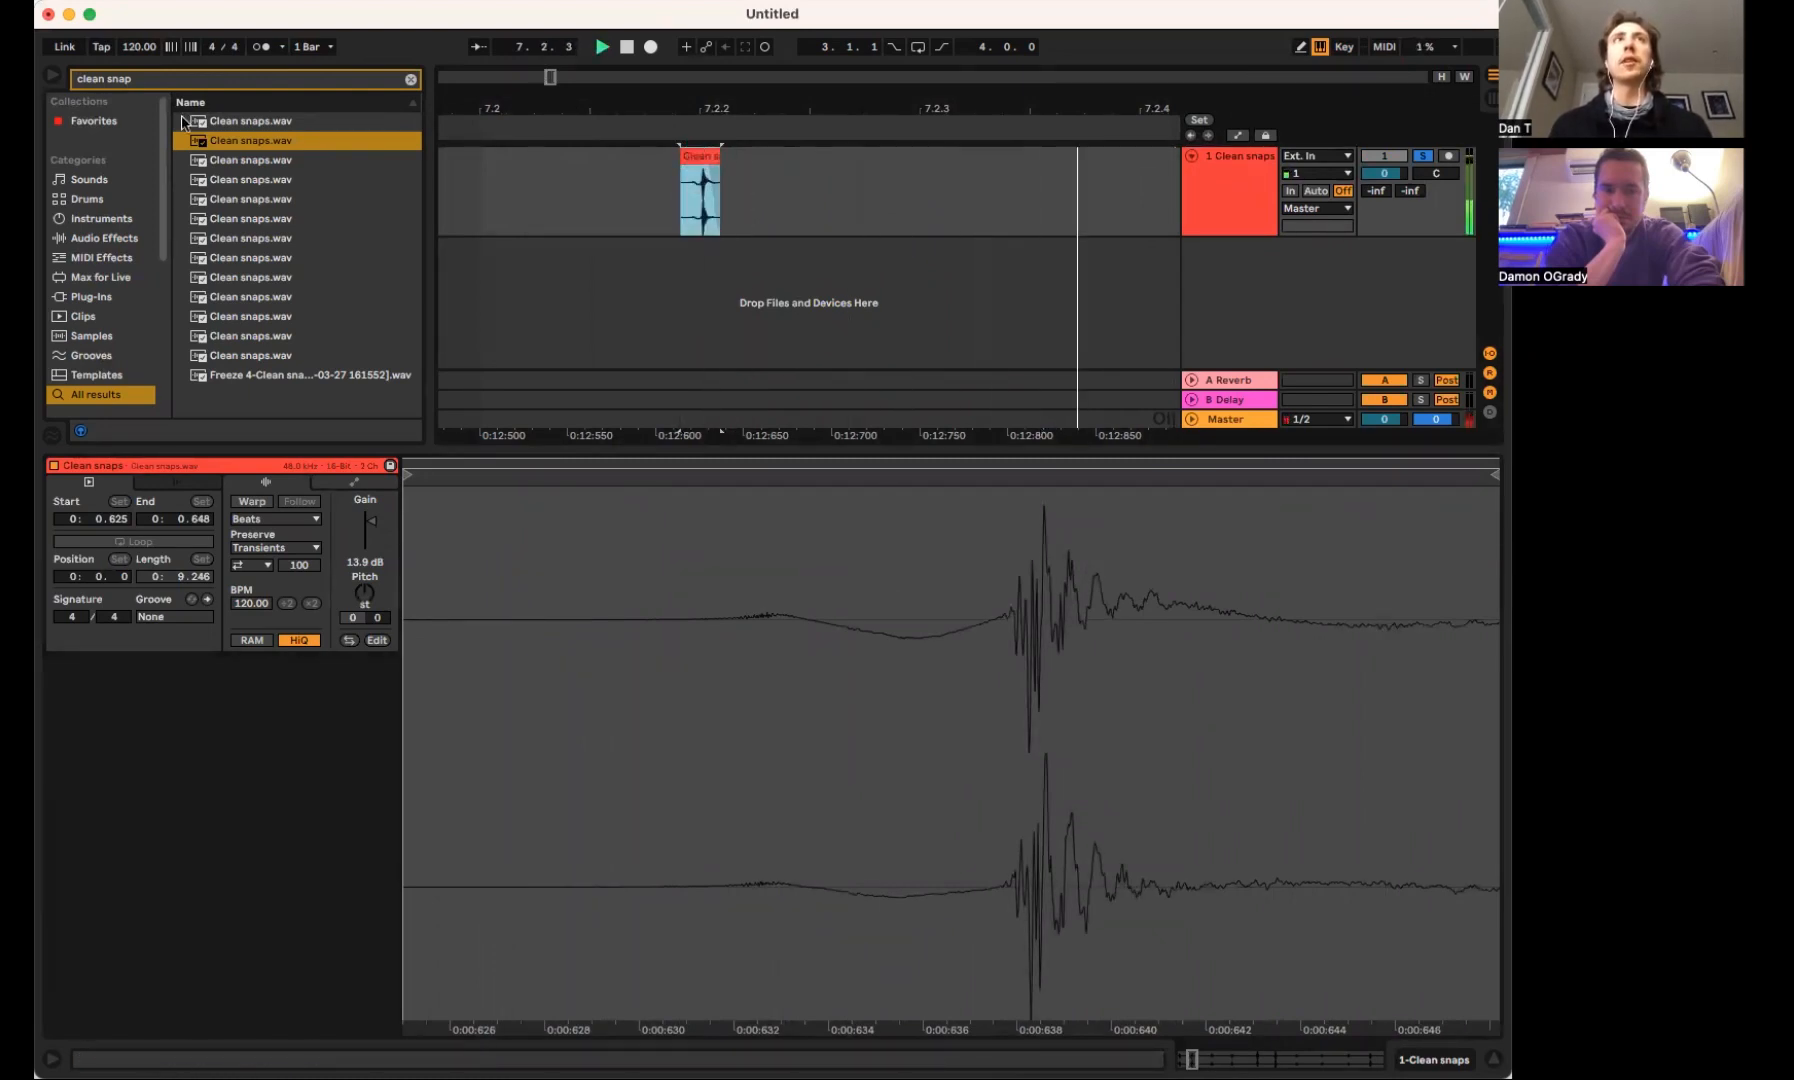
# Search the browser for "snare" and audition several of the samples
pyautogui.press('super+f')
pyautogui.write('snare')
pyautogui.click(225, 277)
pyautogui.press('Down')
pyautogui.press('Down')
pyautogui.press('Down')
pyautogui.press('Down')
pyautogui.press('Down')
pyautogui.press('Down')
pyautogui.press('Down')
pyautogui.press('Down')
pyautogui.press('Down')
pyautogui.press('Down')
pyautogui.press('Down')
pyautogui.press('Down')
pyautogui.press('Down')
pyautogui.press('Down')
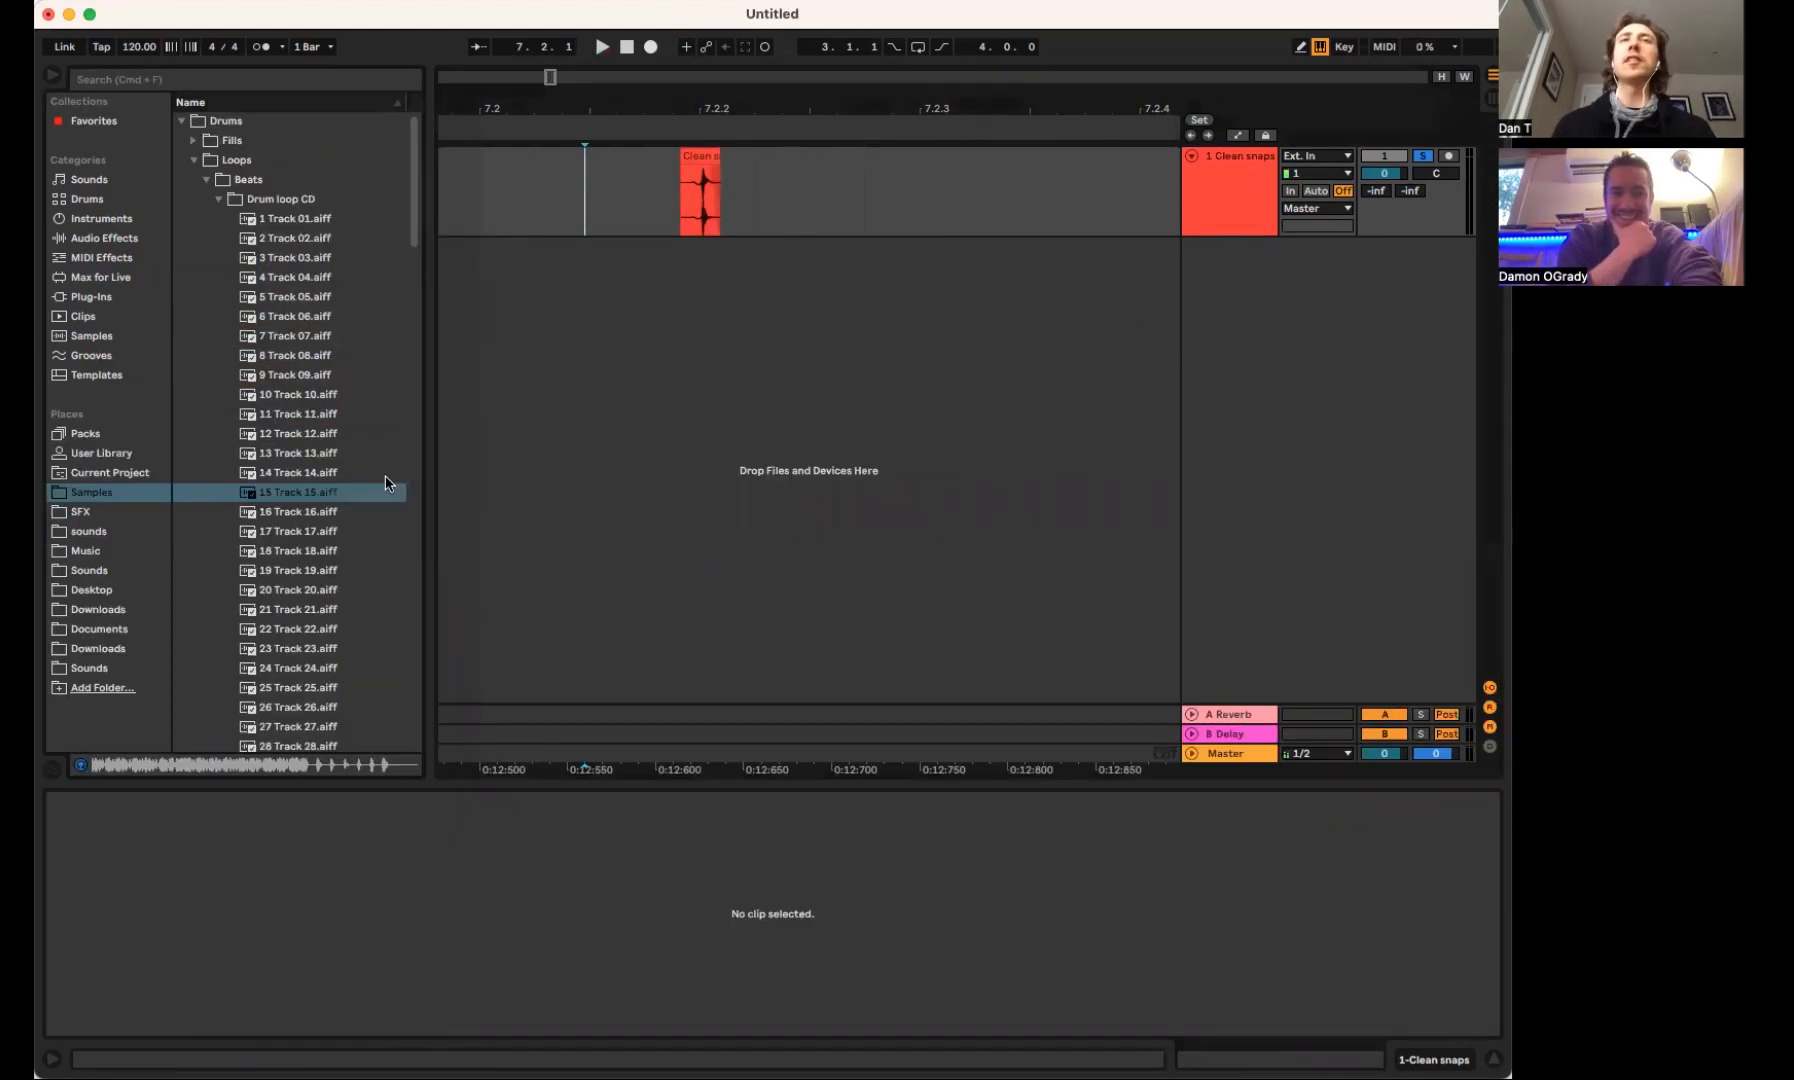
# Add 30 Track 30.aiff from the Drum loop CD folder as a new audio track and solo it
pyautogui.scroll(-3, 316, 577)
pyautogui.scroll(-2, 316, 577)
pyautogui.click(307, 630)
pyautogui.scroll(-1, 307, 628)
pyautogui.moveTo(295, 605); pyautogui.dragTo(668, 500)
pyautogui.click(672, 296)
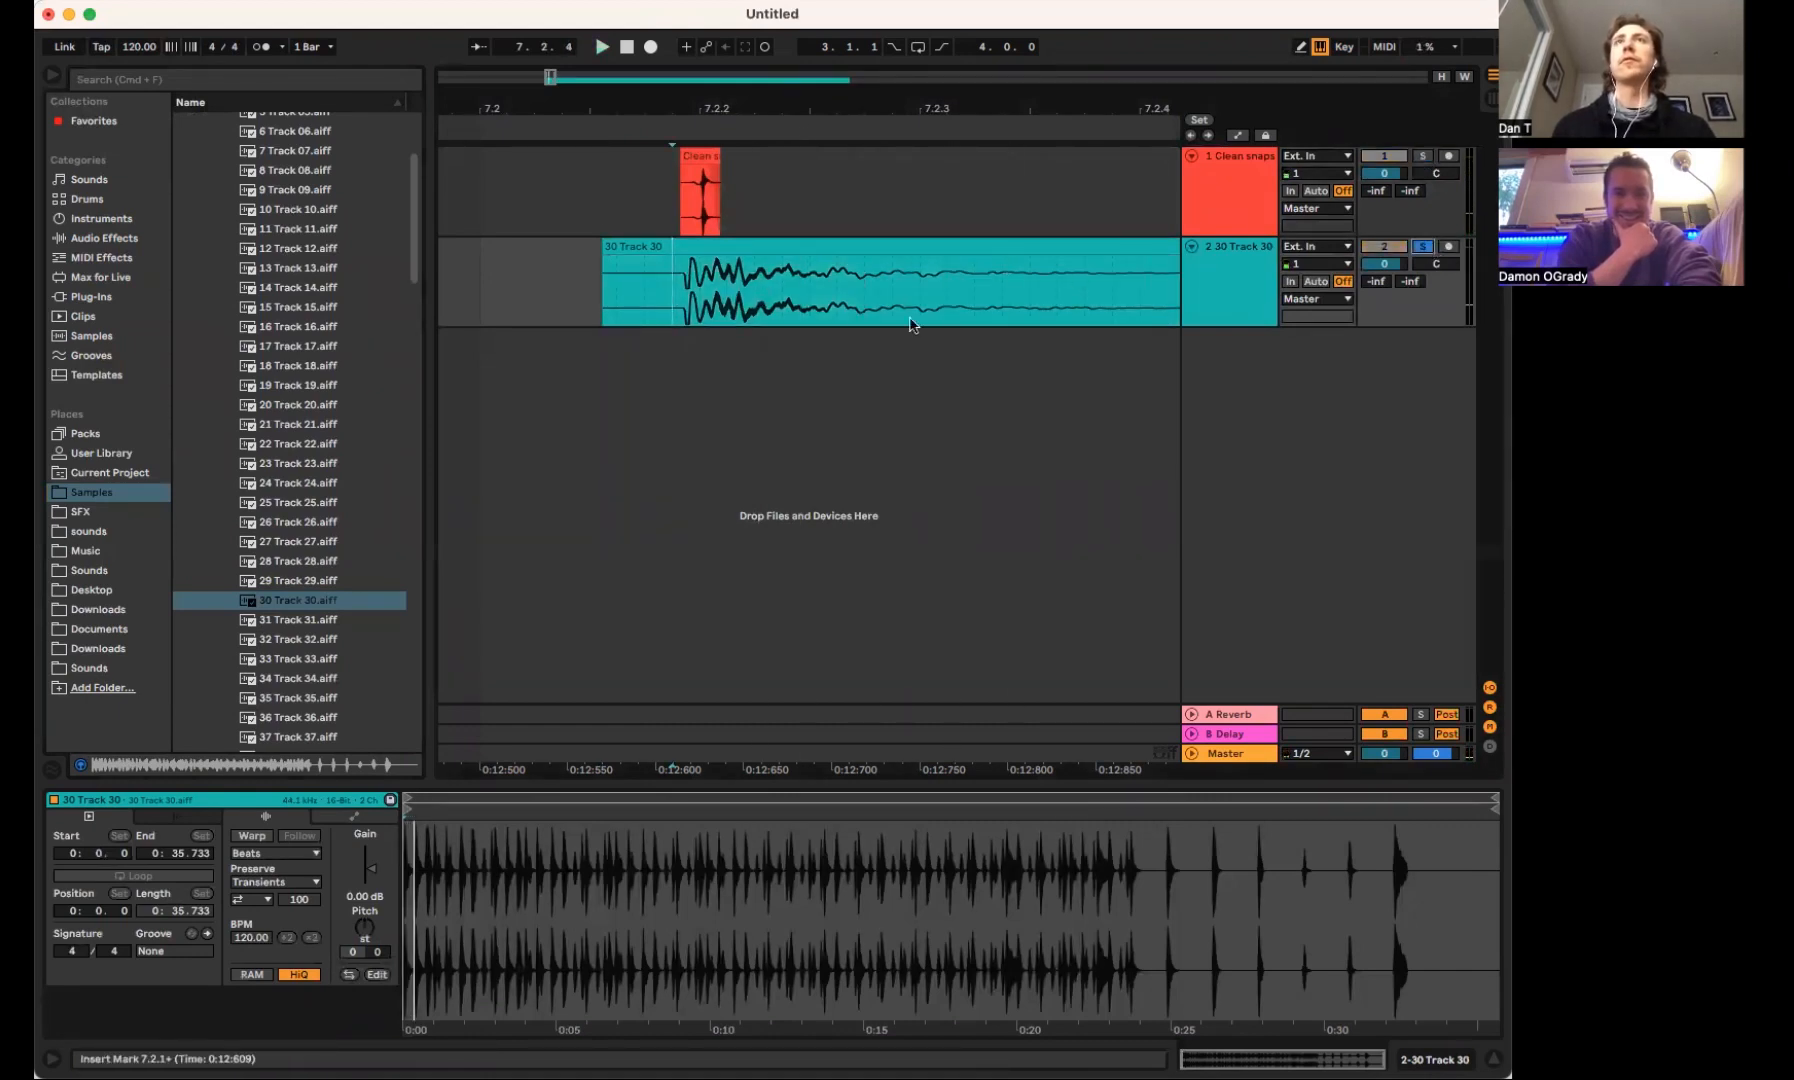
# Play the 30 Track 30 loop from several points to locate a single usable drum hit
pyautogui.press('space')
pyautogui.hscroll(5, 912, 322)
pyautogui.click(641, 279)
pyautogui.press('space')
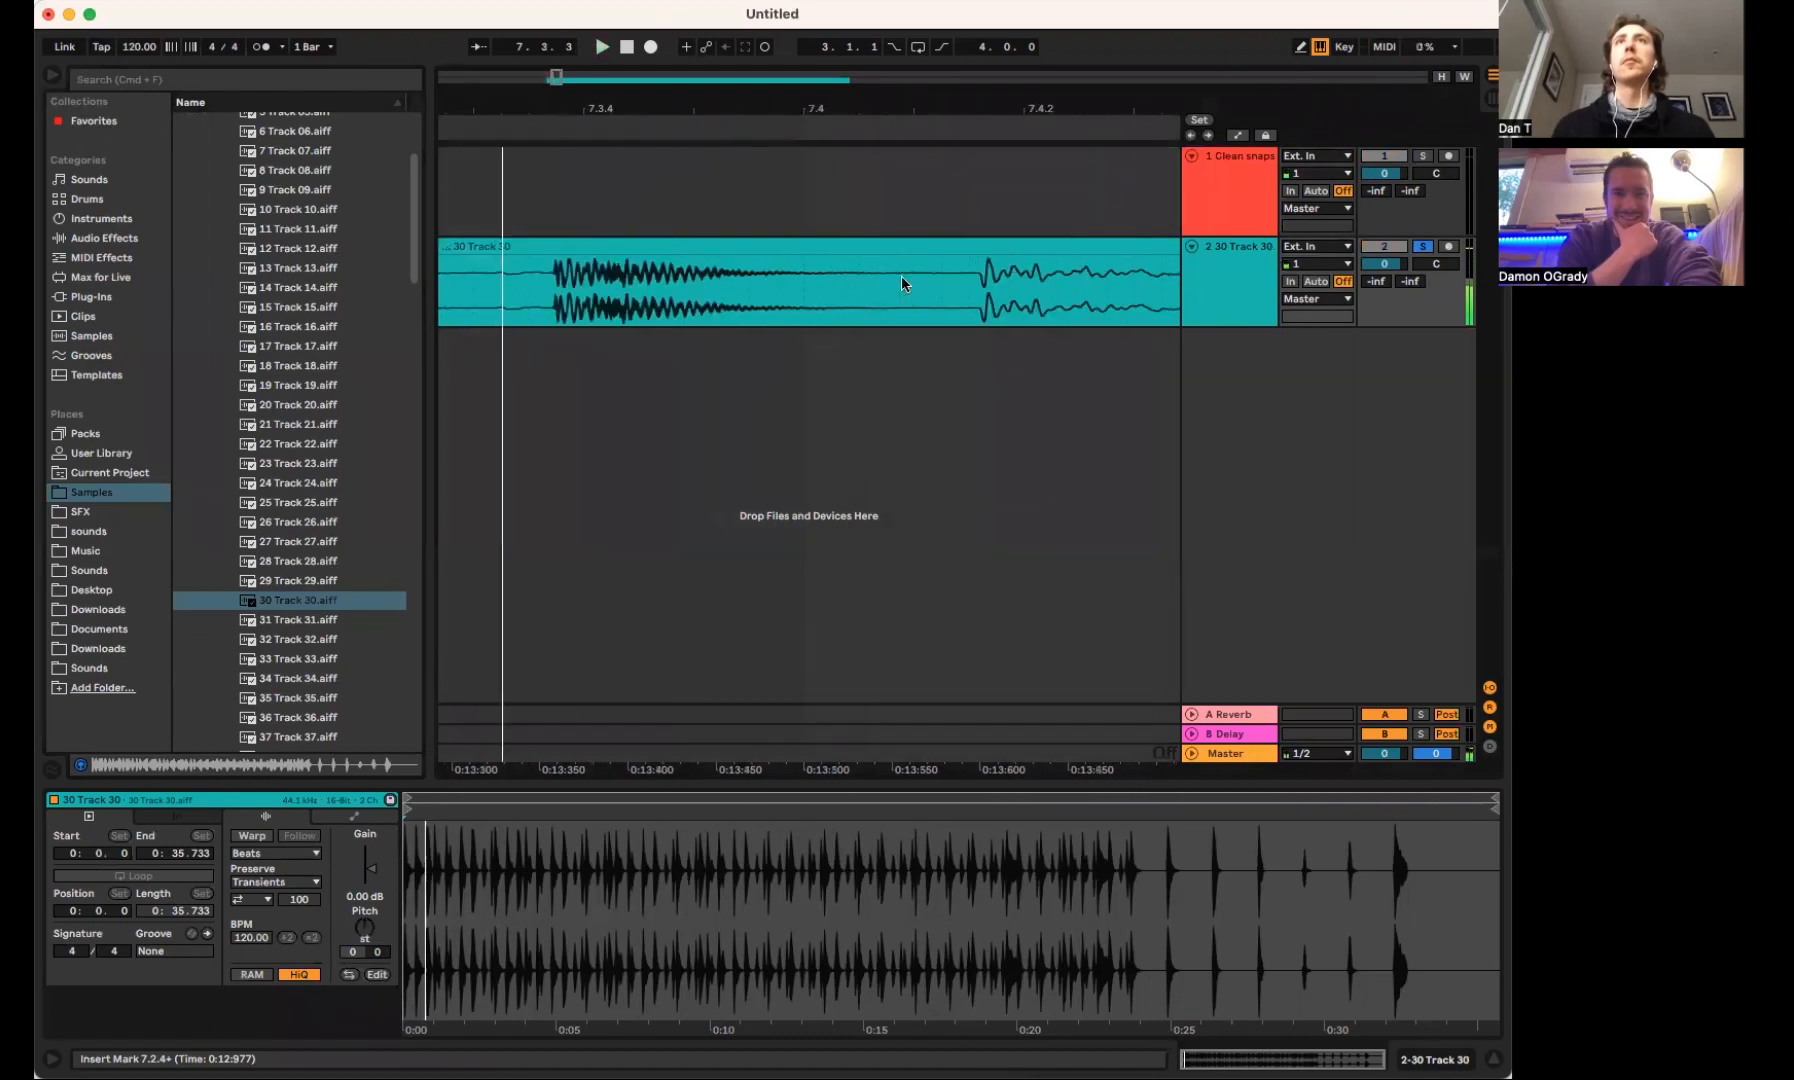
pyautogui.click(532, 284)
pyautogui.press('space')
pyautogui.press('super+r')
pyautogui.click(708, 281)
pyautogui.hscroll(10, 708, 284)
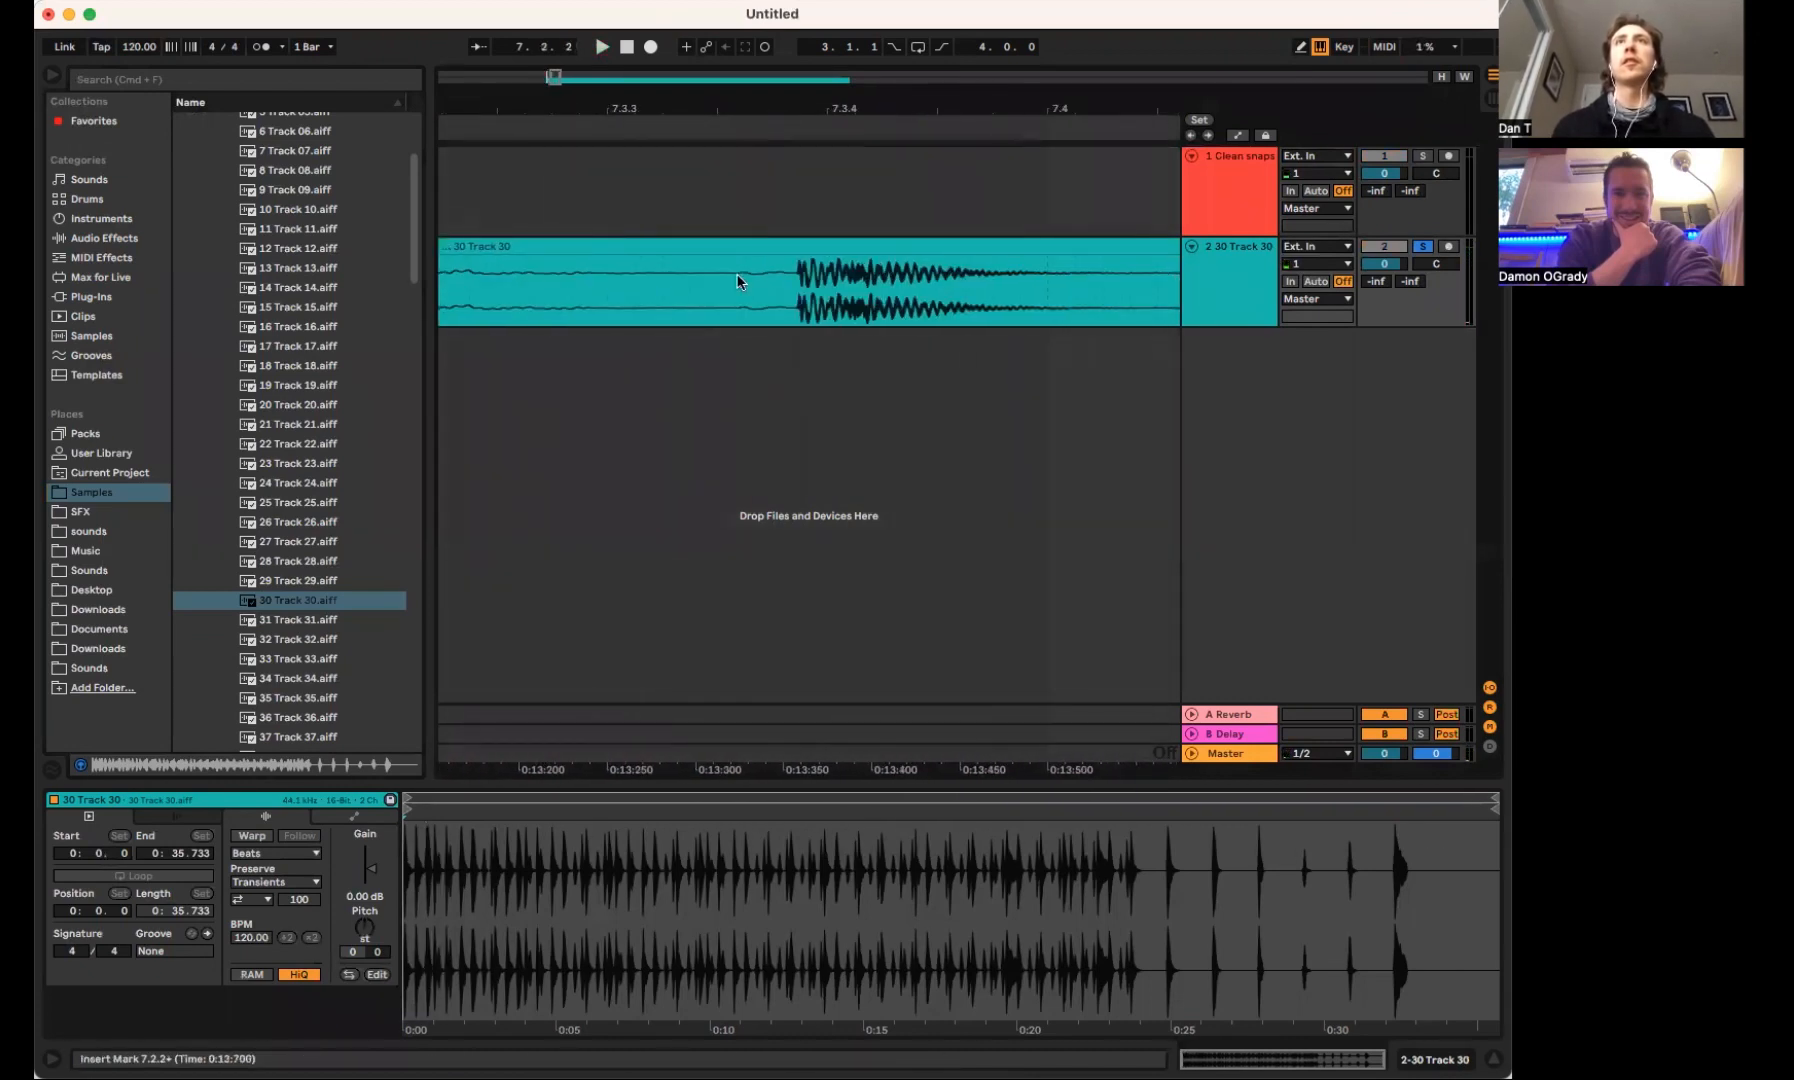
# Split the 30 Track 30 clip before and after the hit near 7.3.4 and delete the material on both sides
pyautogui.click(787, 271)
pyautogui.press('super+e')
pyautogui.click(776, 248)
pyautogui.press('Delete')
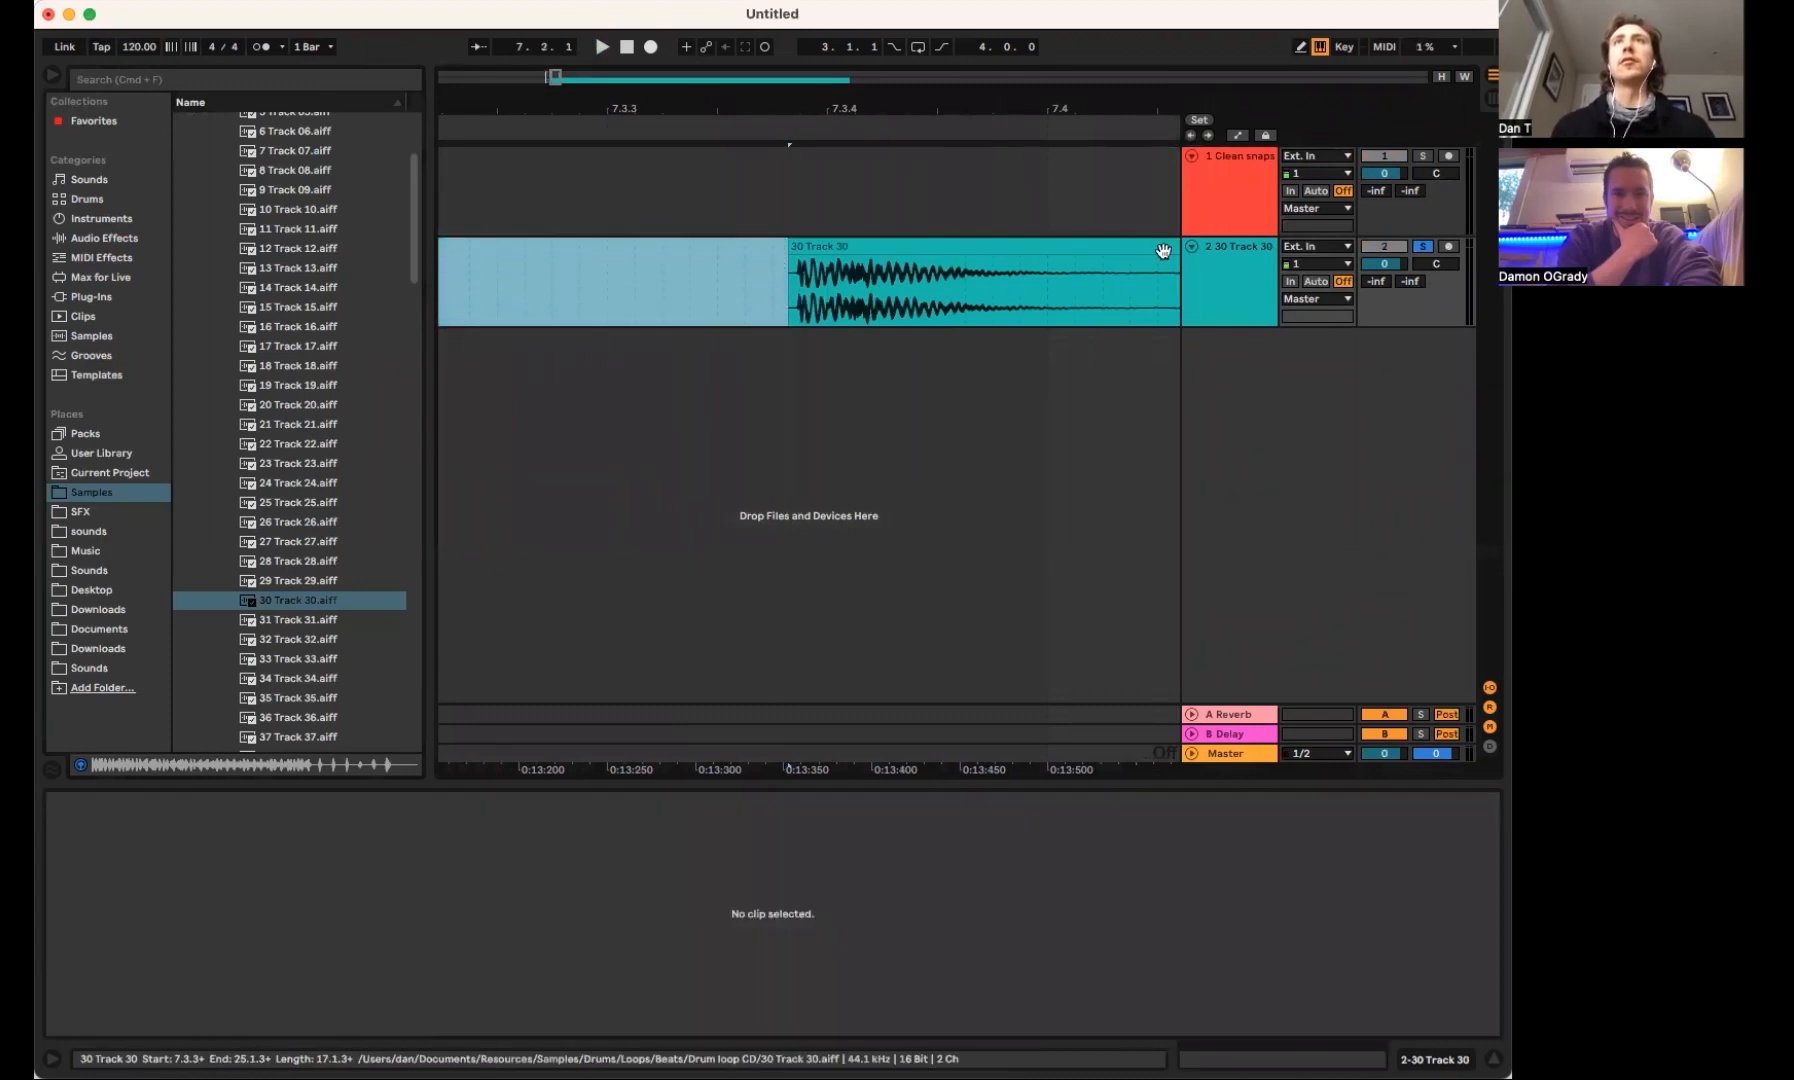
pyautogui.click(1157, 269)
pyautogui.press('super+e')
pyautogui.click(1168, 248)
pyautogui.press('Delete')
# Move the isolated drum hit earlier so it sits under the Clean snaps clip near 7.2.2
pyautogui.moveTo(1107, 245); pyautogui.dragTo(802, 264)
pyautogui.hscroll(-5, 802, 267)
pyautogui.moveTo(918, 248); pyautogui.dragTo(638, 265)
pyautogui.hscroll(-5, 638, 265)
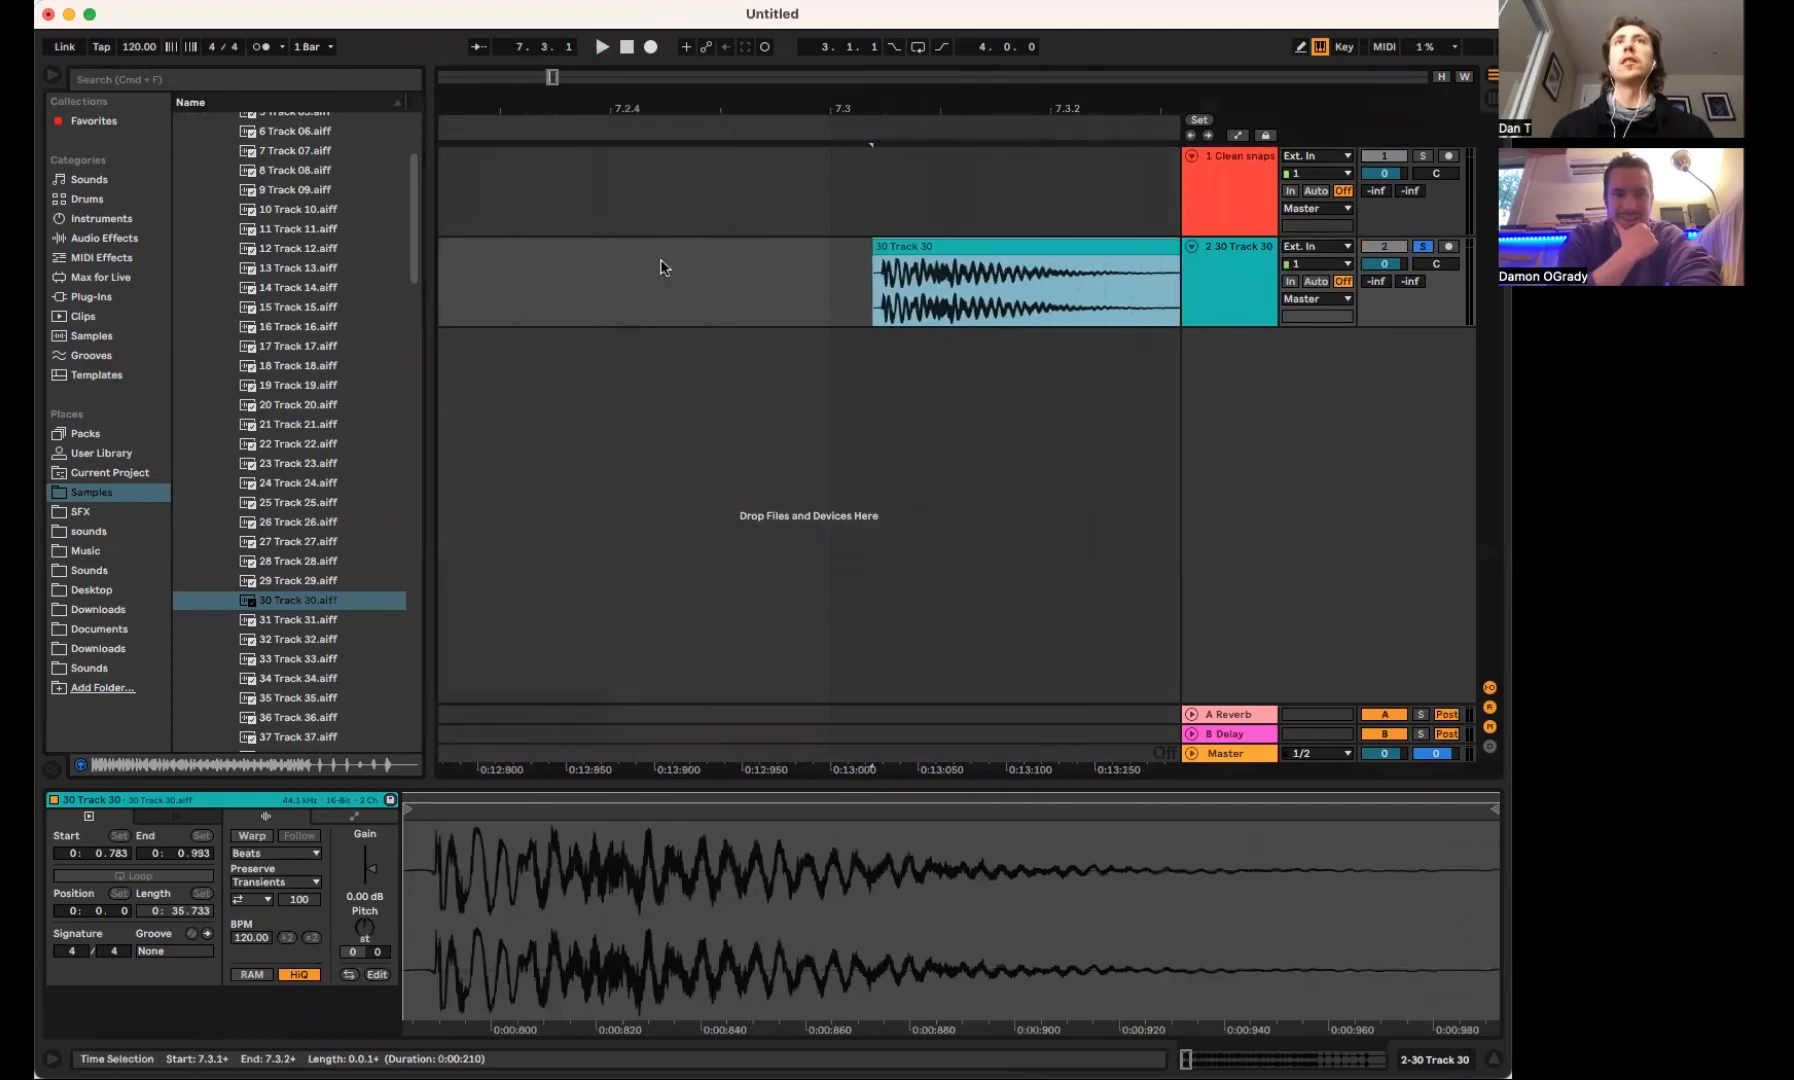
pyautogui.moveTo(899, 108); pyautogui.dragTo(899, 60)
pyautogui.moveTo(922, 247); pyautogui.dragTo(730, 254)
# Transpose the drum hit clip up by 4 semitones and play it
pyautogui.hotkey('shift', 'Tab')
pyautogui.hotkey('shift', 'Tab')
pyautogui.moveTo(358, 918); pyautogui.dragTo(358, 898)
pyautogui.press('space')
pyautogui.press('space')
pyautogui.press('space')
pyautogui.press('space')
pyautogui.press('space')
# Nudge the drum hit slightly to line up with the snap's transient and give it a short fade-in
pyautogui.moveTo(709, 108); pyautogui.dragTo(692, 148)
pyautogui.moveTo(690, 247); pyautogui.dragTo(752, 252)
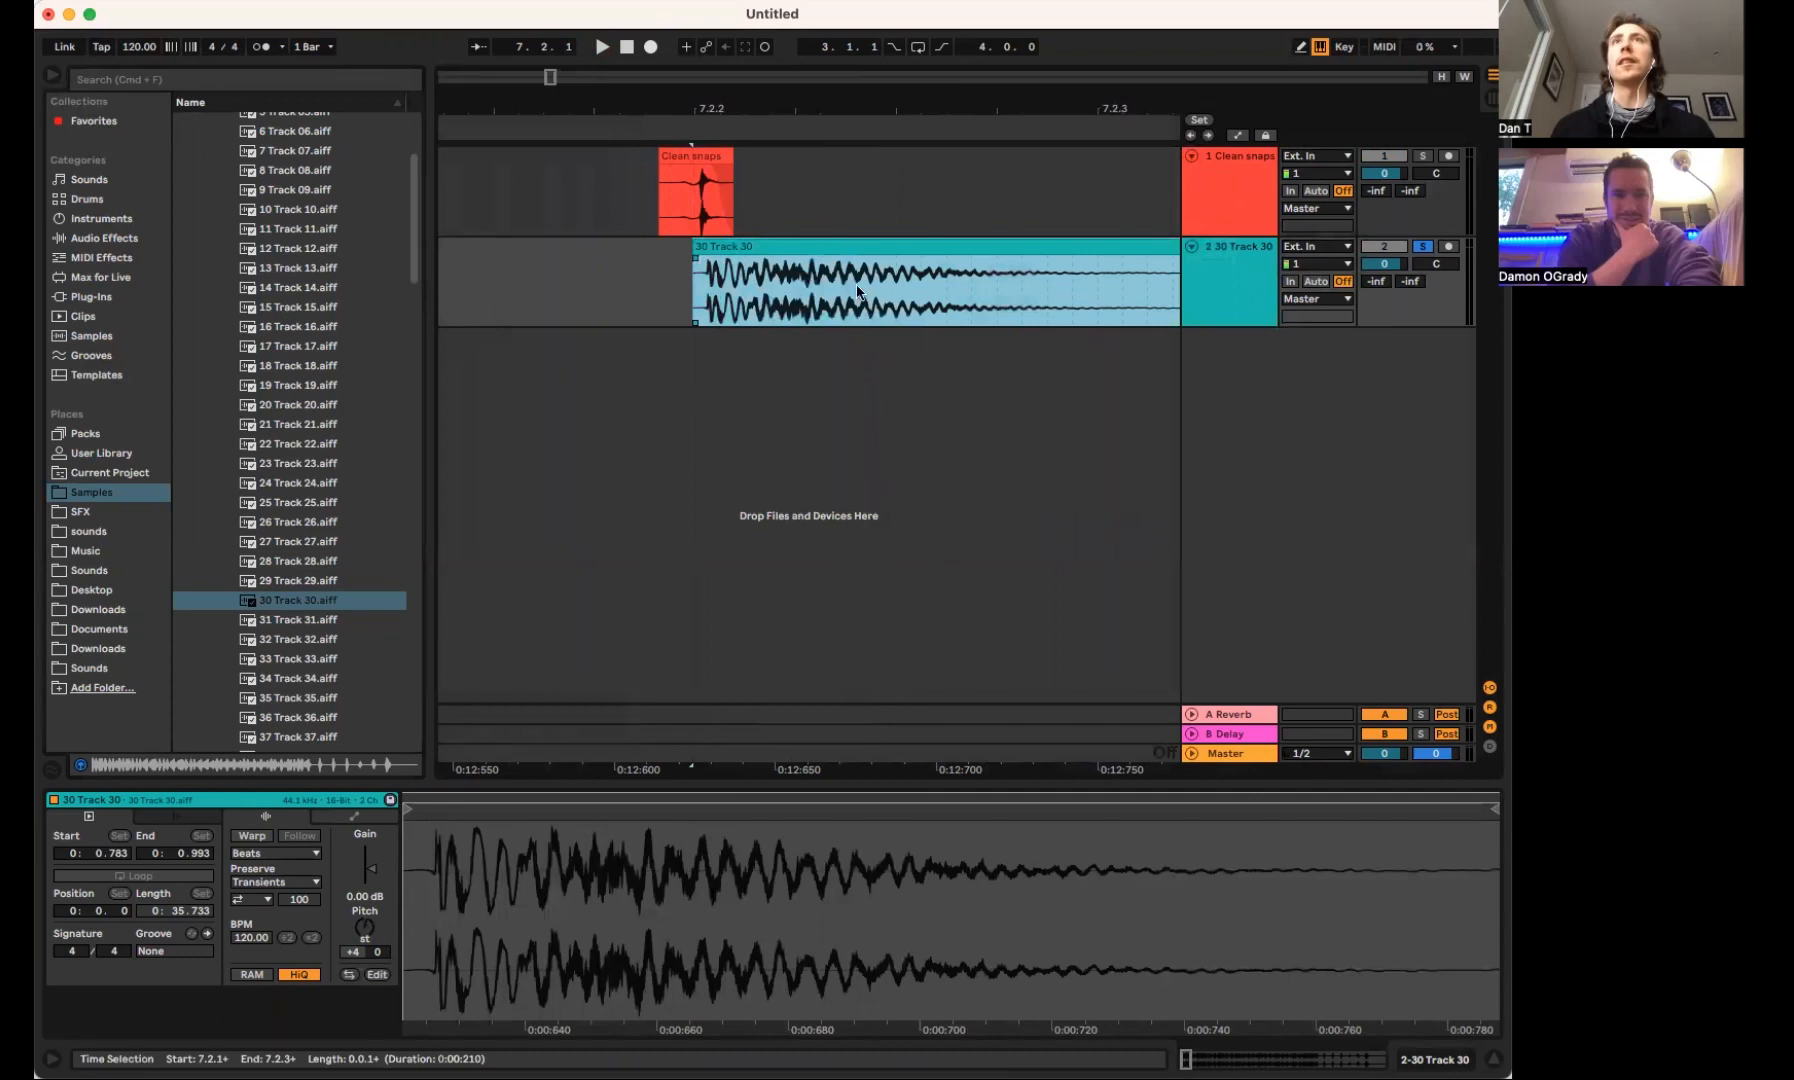
pyautogui.moveTo(696, 259); pyautogui.dragTo(743, 248)
# Unsolo the 30 Track 30 track, lower it to -12.4 dB and lengthen the clip's fade-in while playing both layers
pyautogui.click(571, 195)
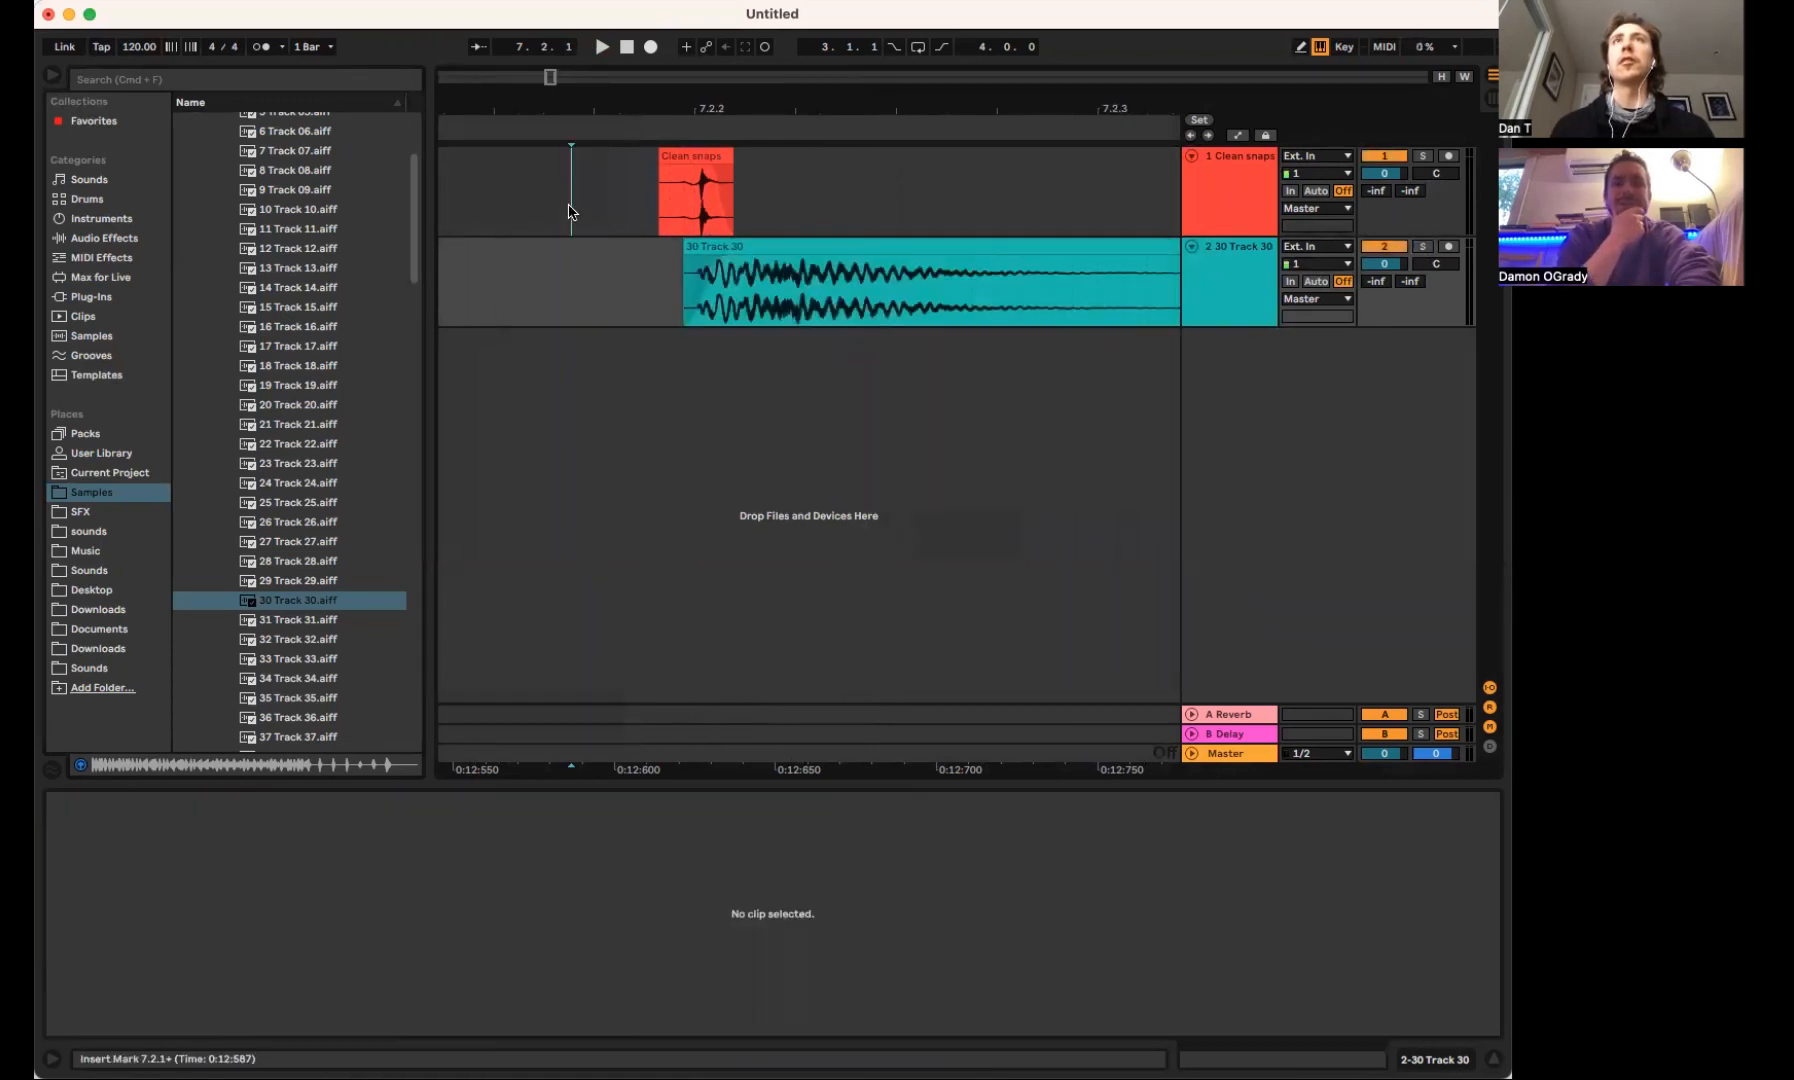
pyautogui.press('space')
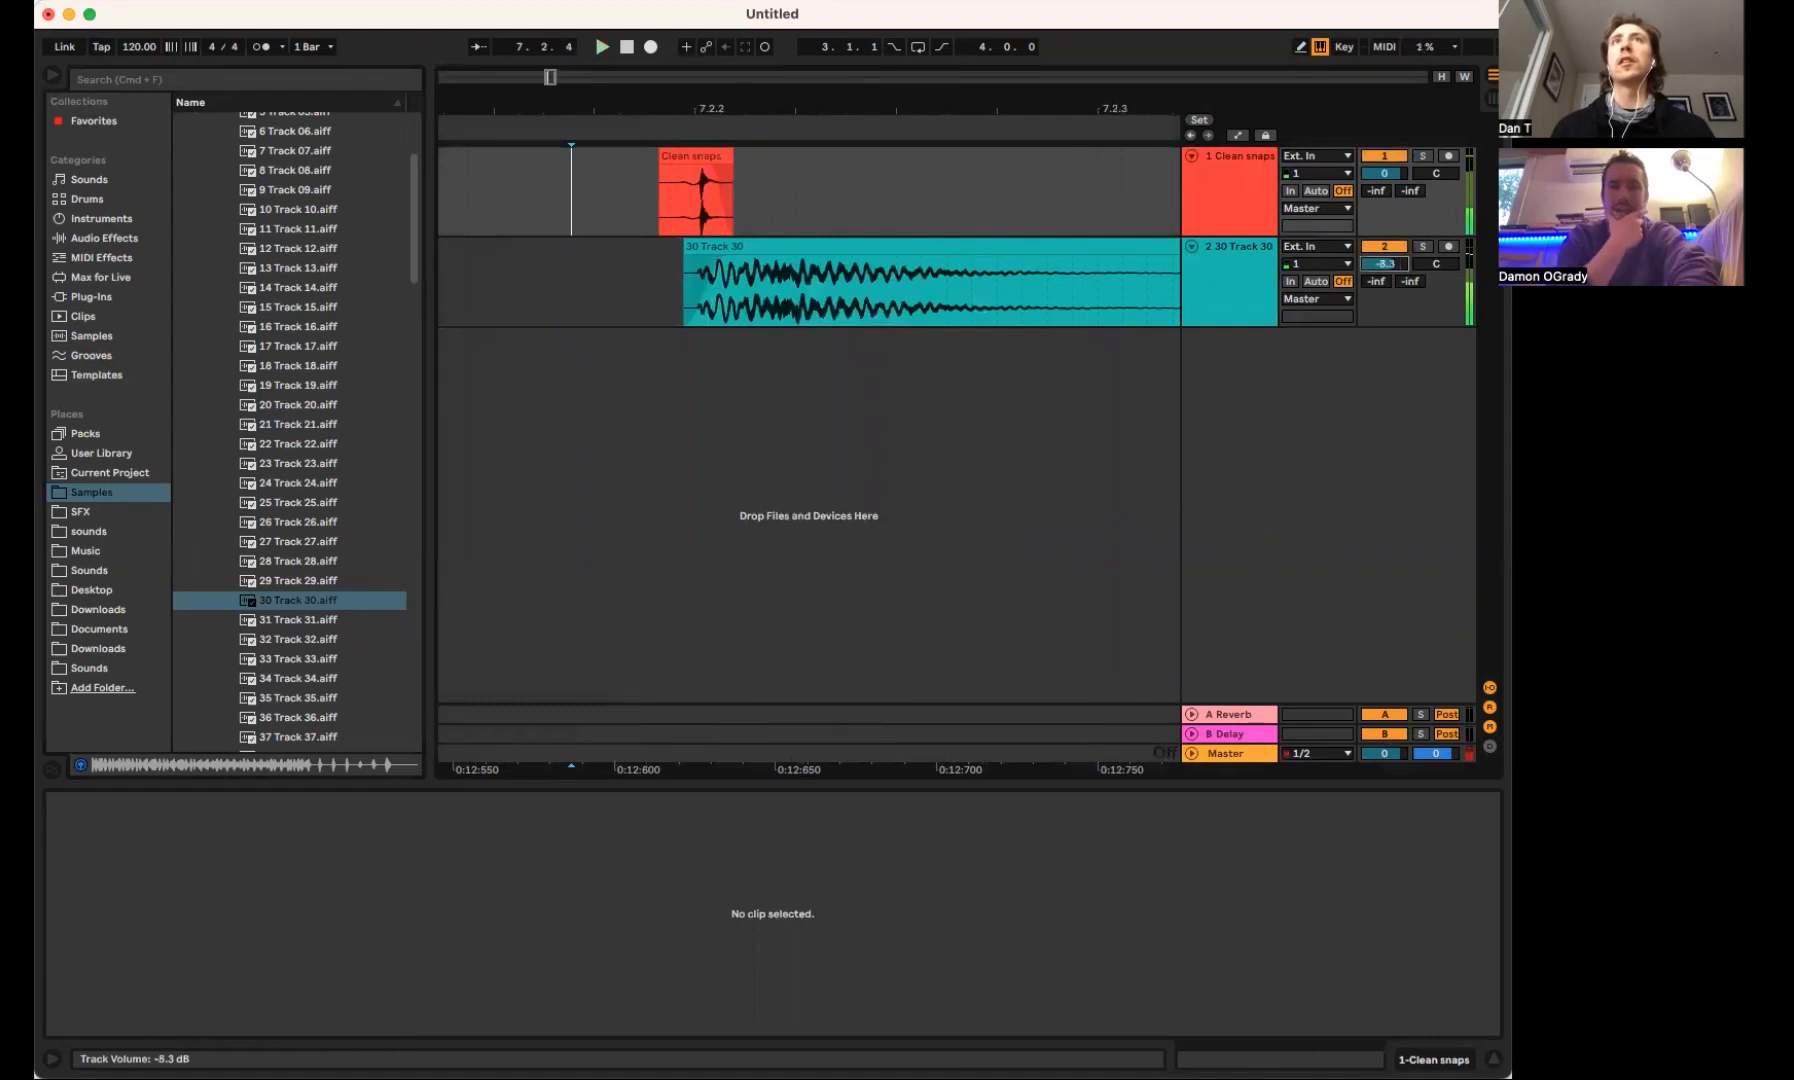
pyautogui.click(715, 262)
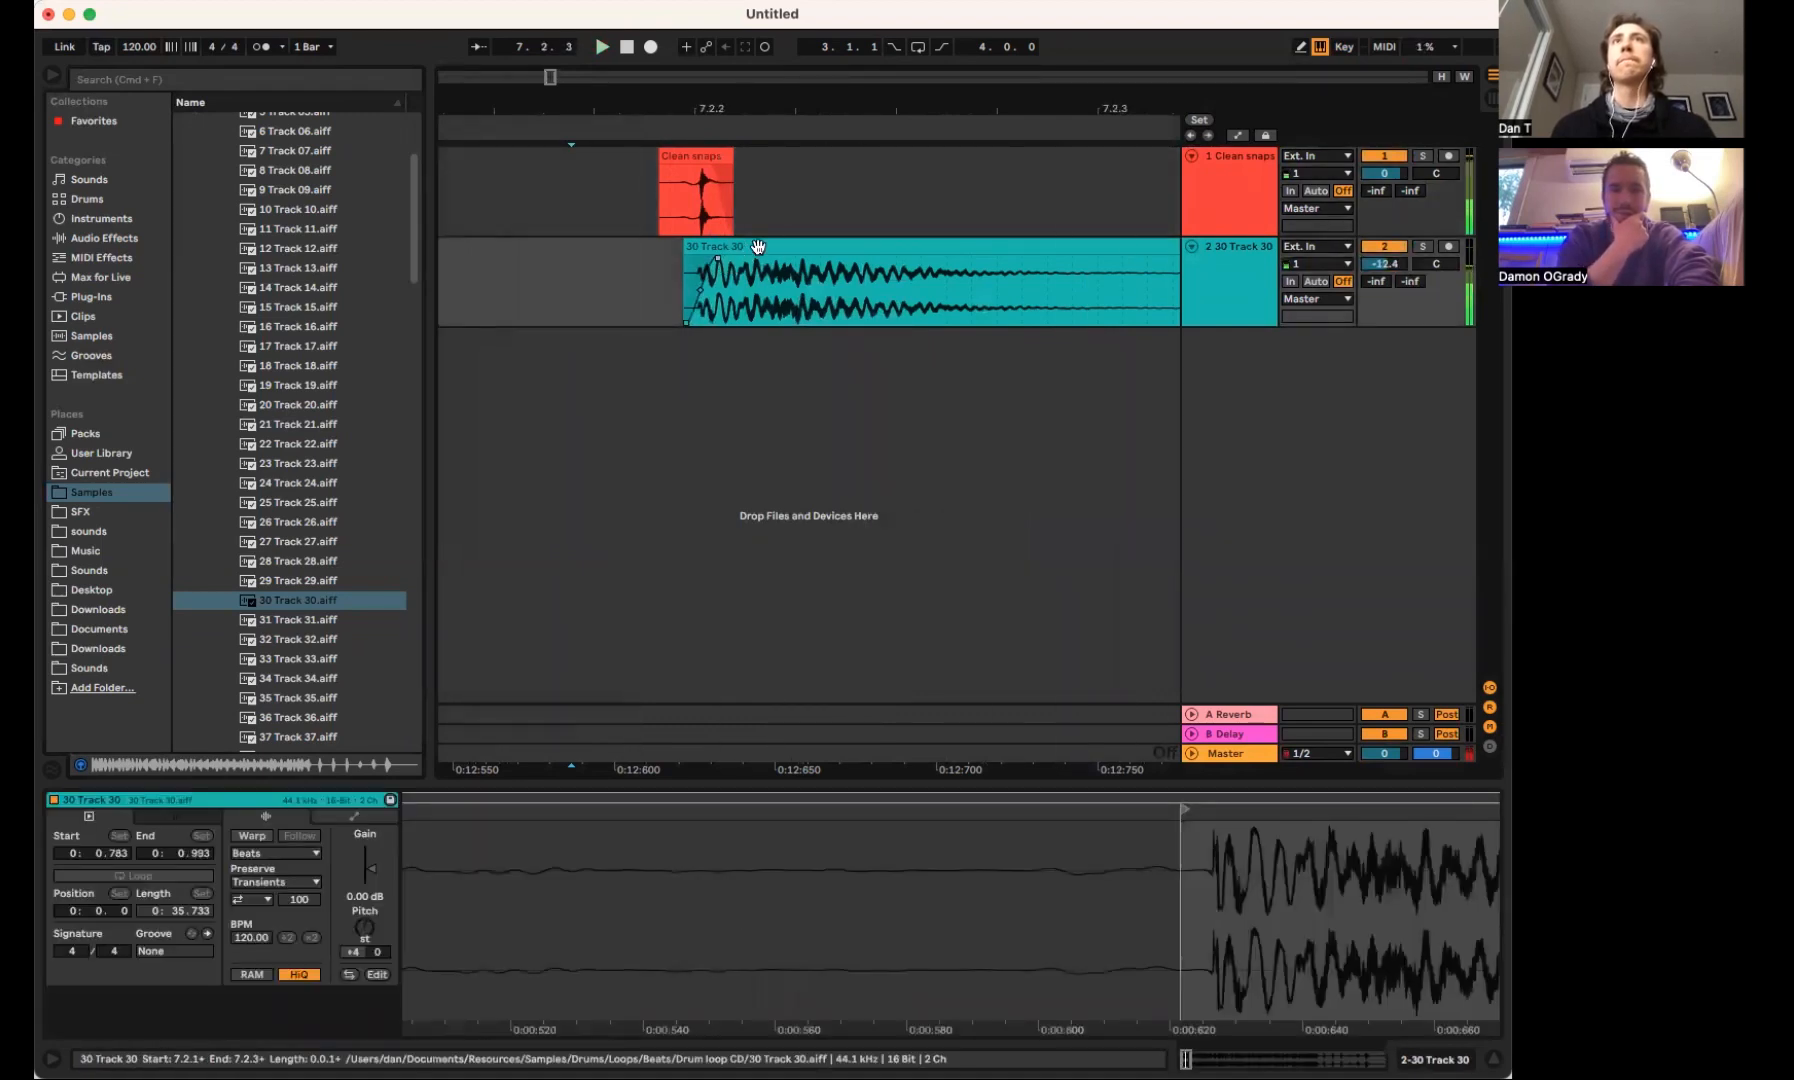
# Add EQ Eight to the 30 Track 30 track, turn off band 1 and lower band 4's high cut to about 15 kHz
pyautogui.press('super+f')
pyautogui.write('eq')
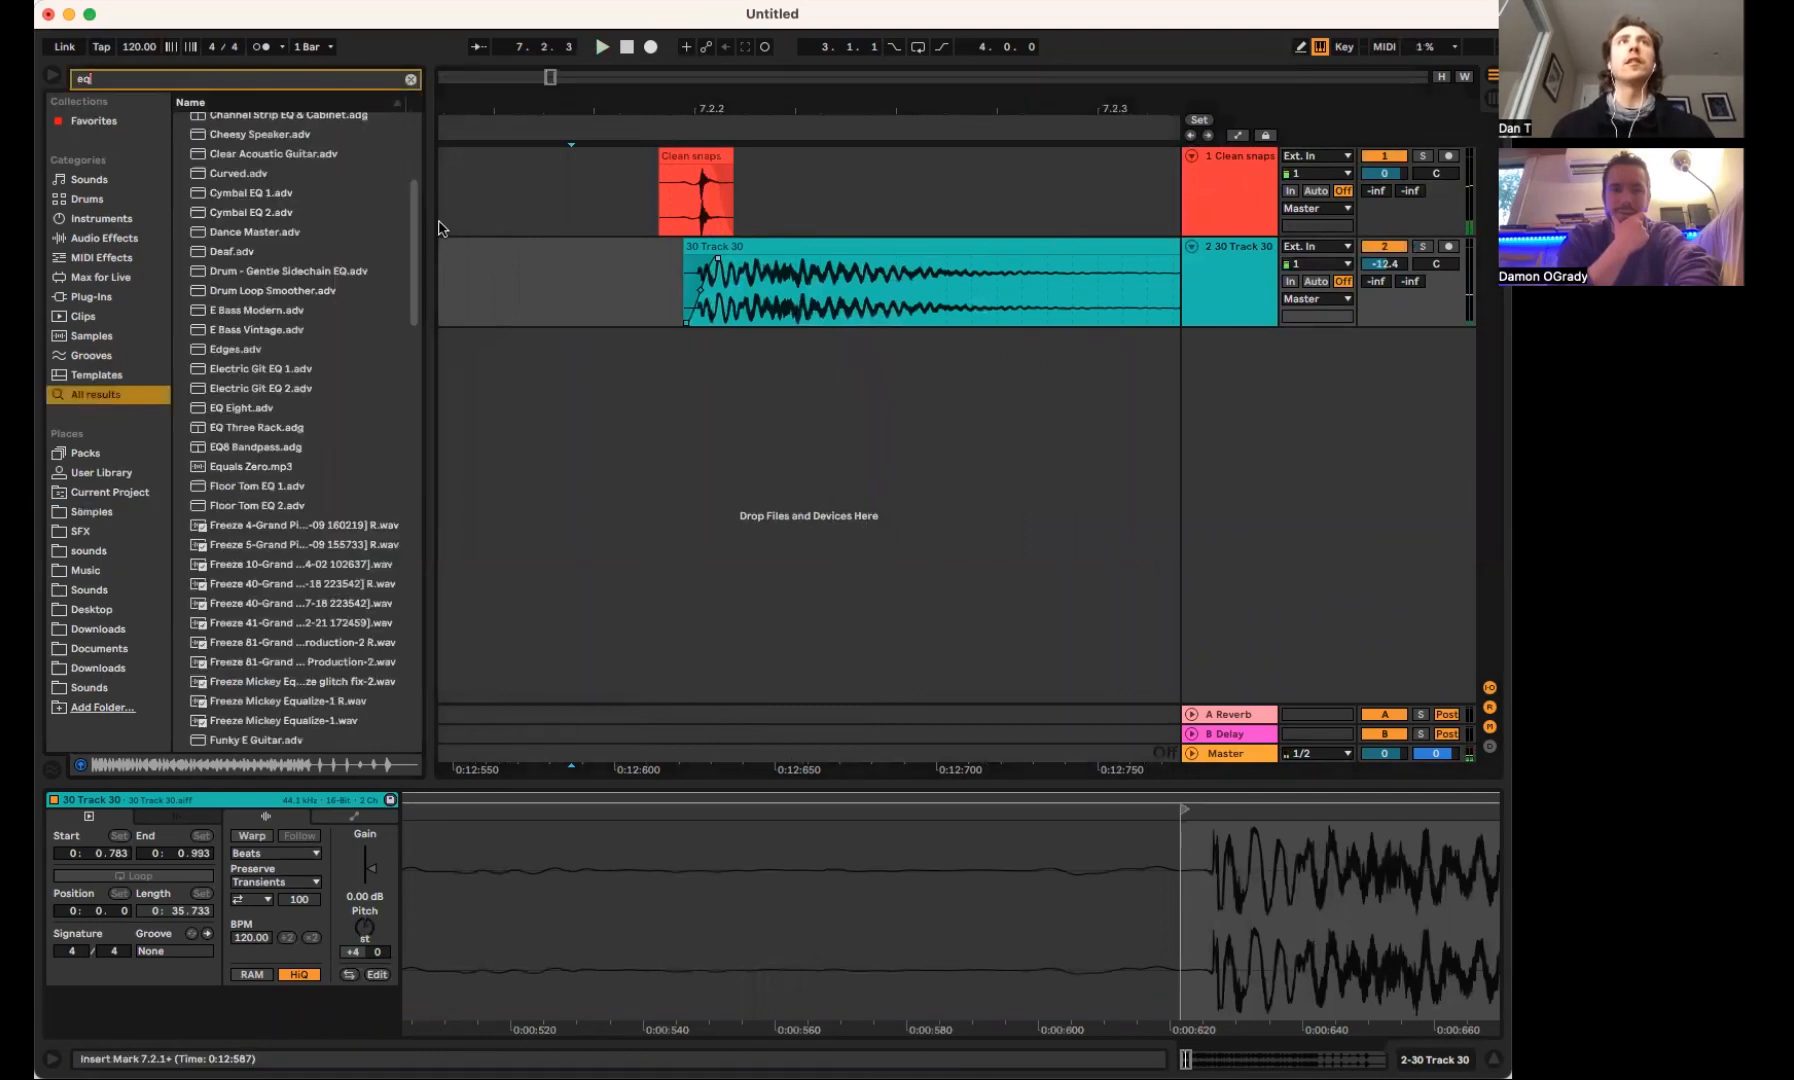
pyautogui.click(693, 329)
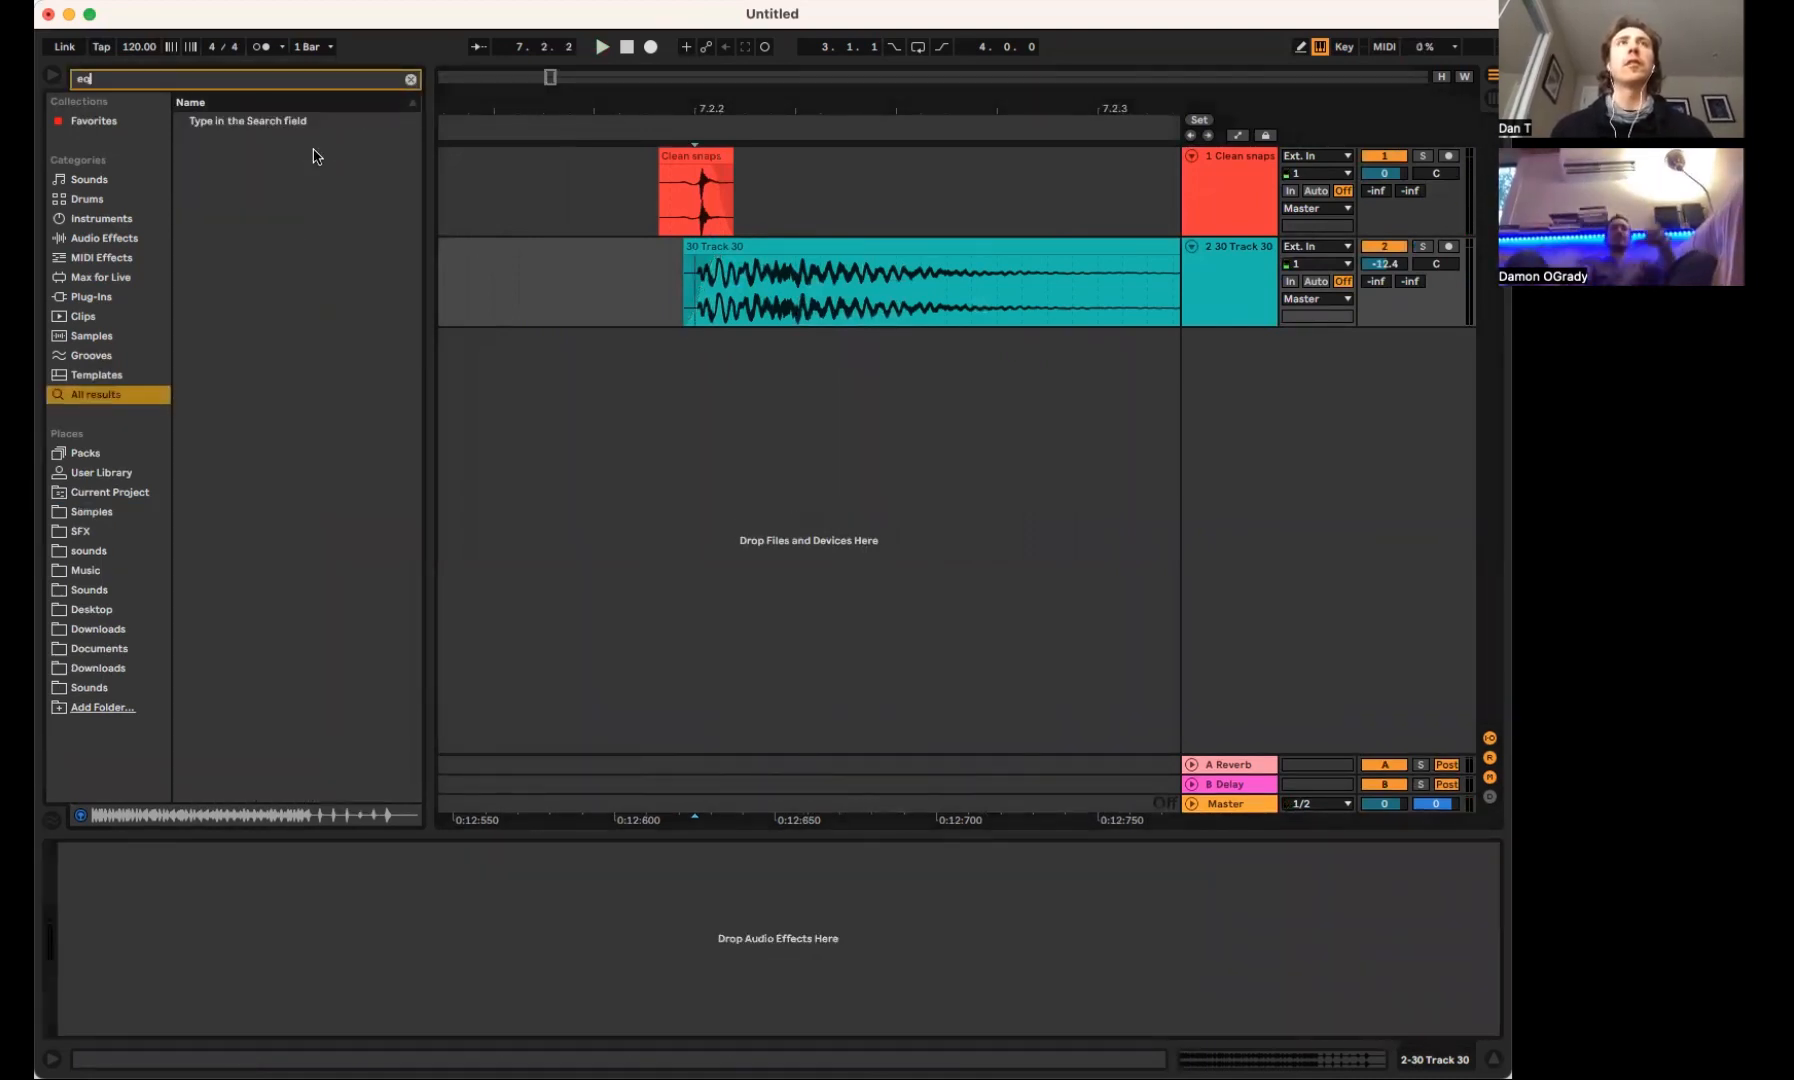
pyautogui.moveTo(300, 141); pyautogui.dragTo(371, 939)
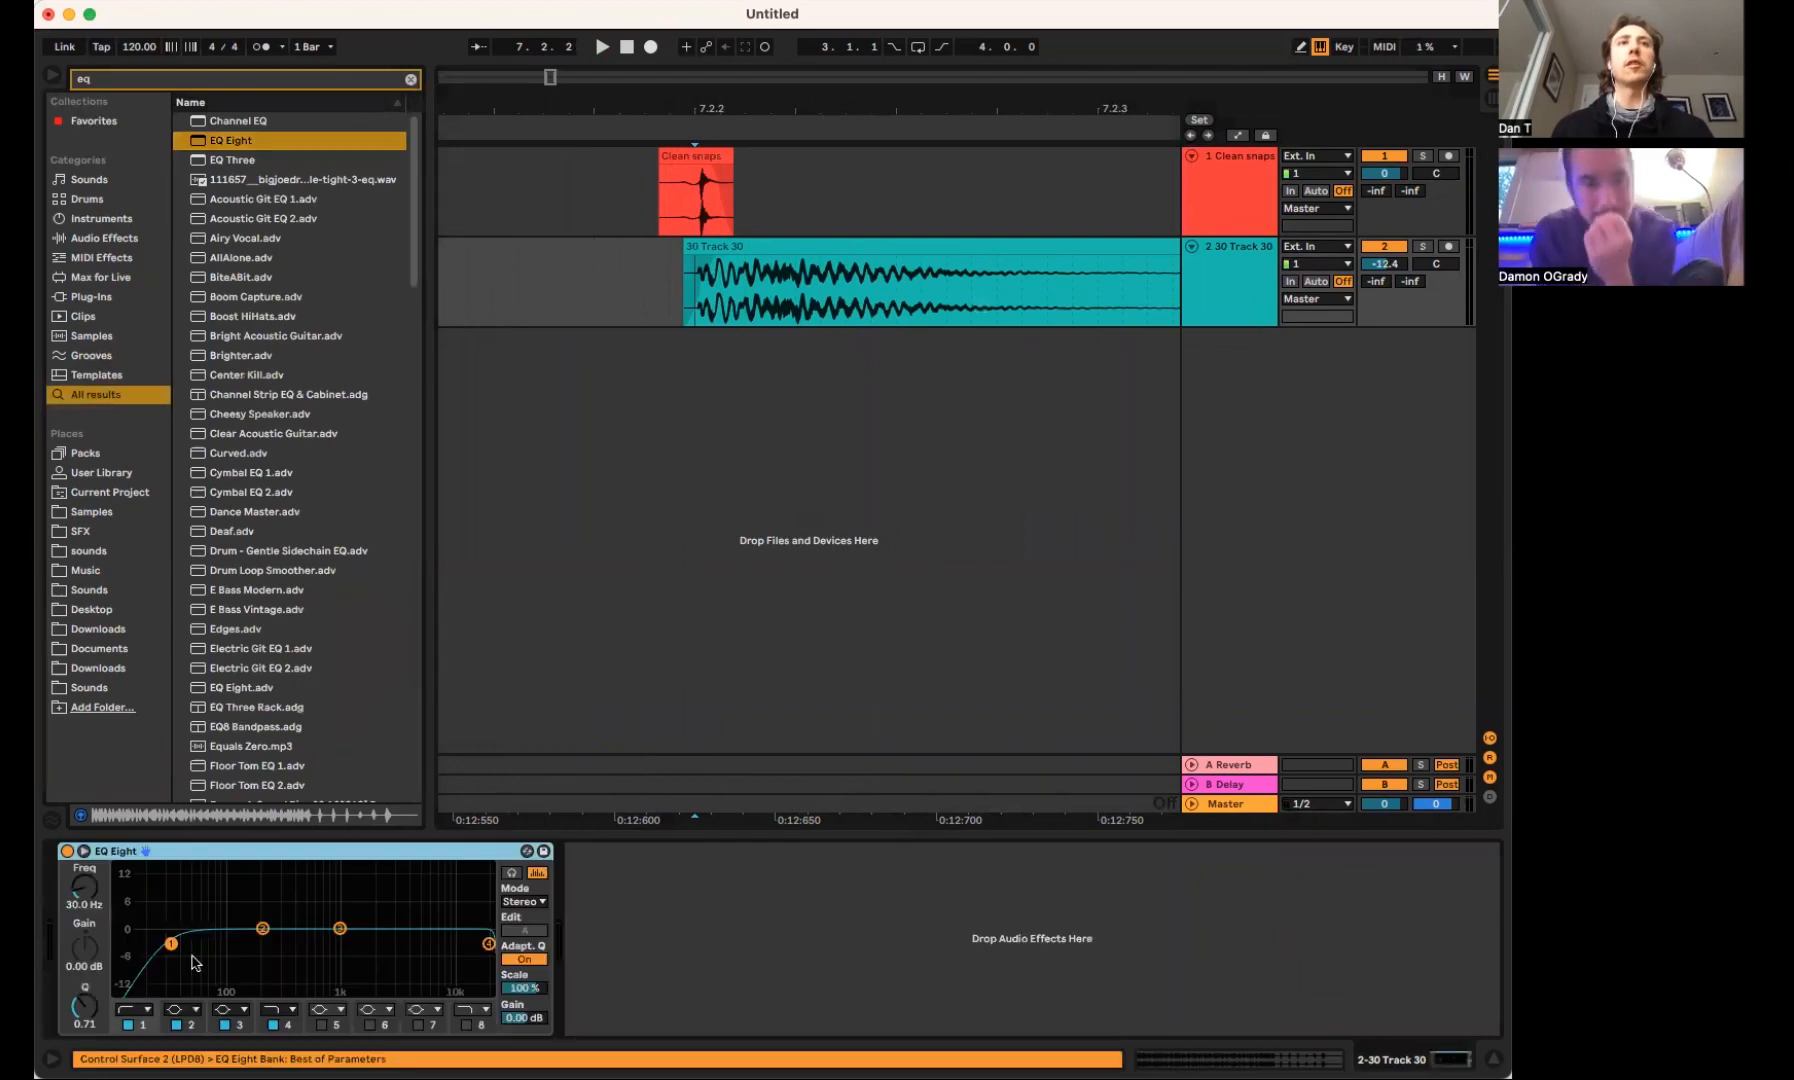
pyautogui.moveTo(177, 955); pyautogui.dragTo(147, 1007)
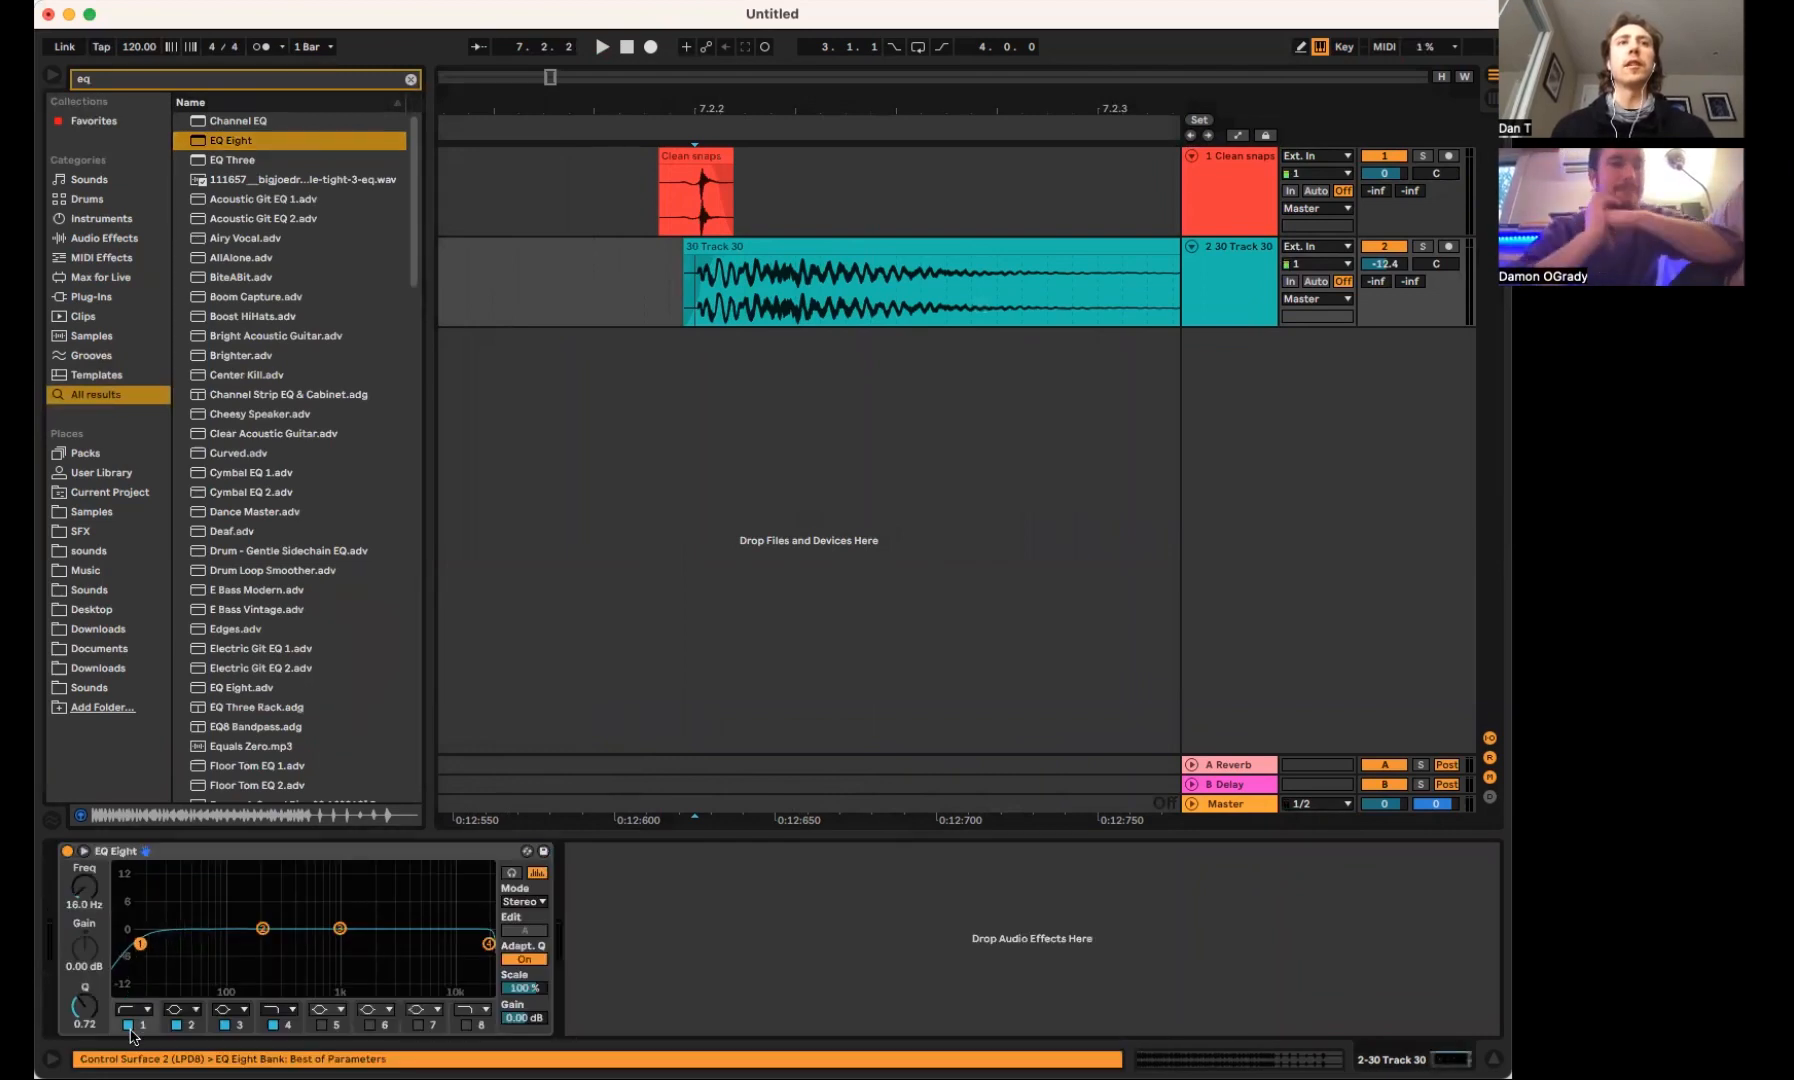
pyautogui.click(128, 1025)
pyautogui.moveTo(492, 955); pyautogui.dragTo(393, 951)
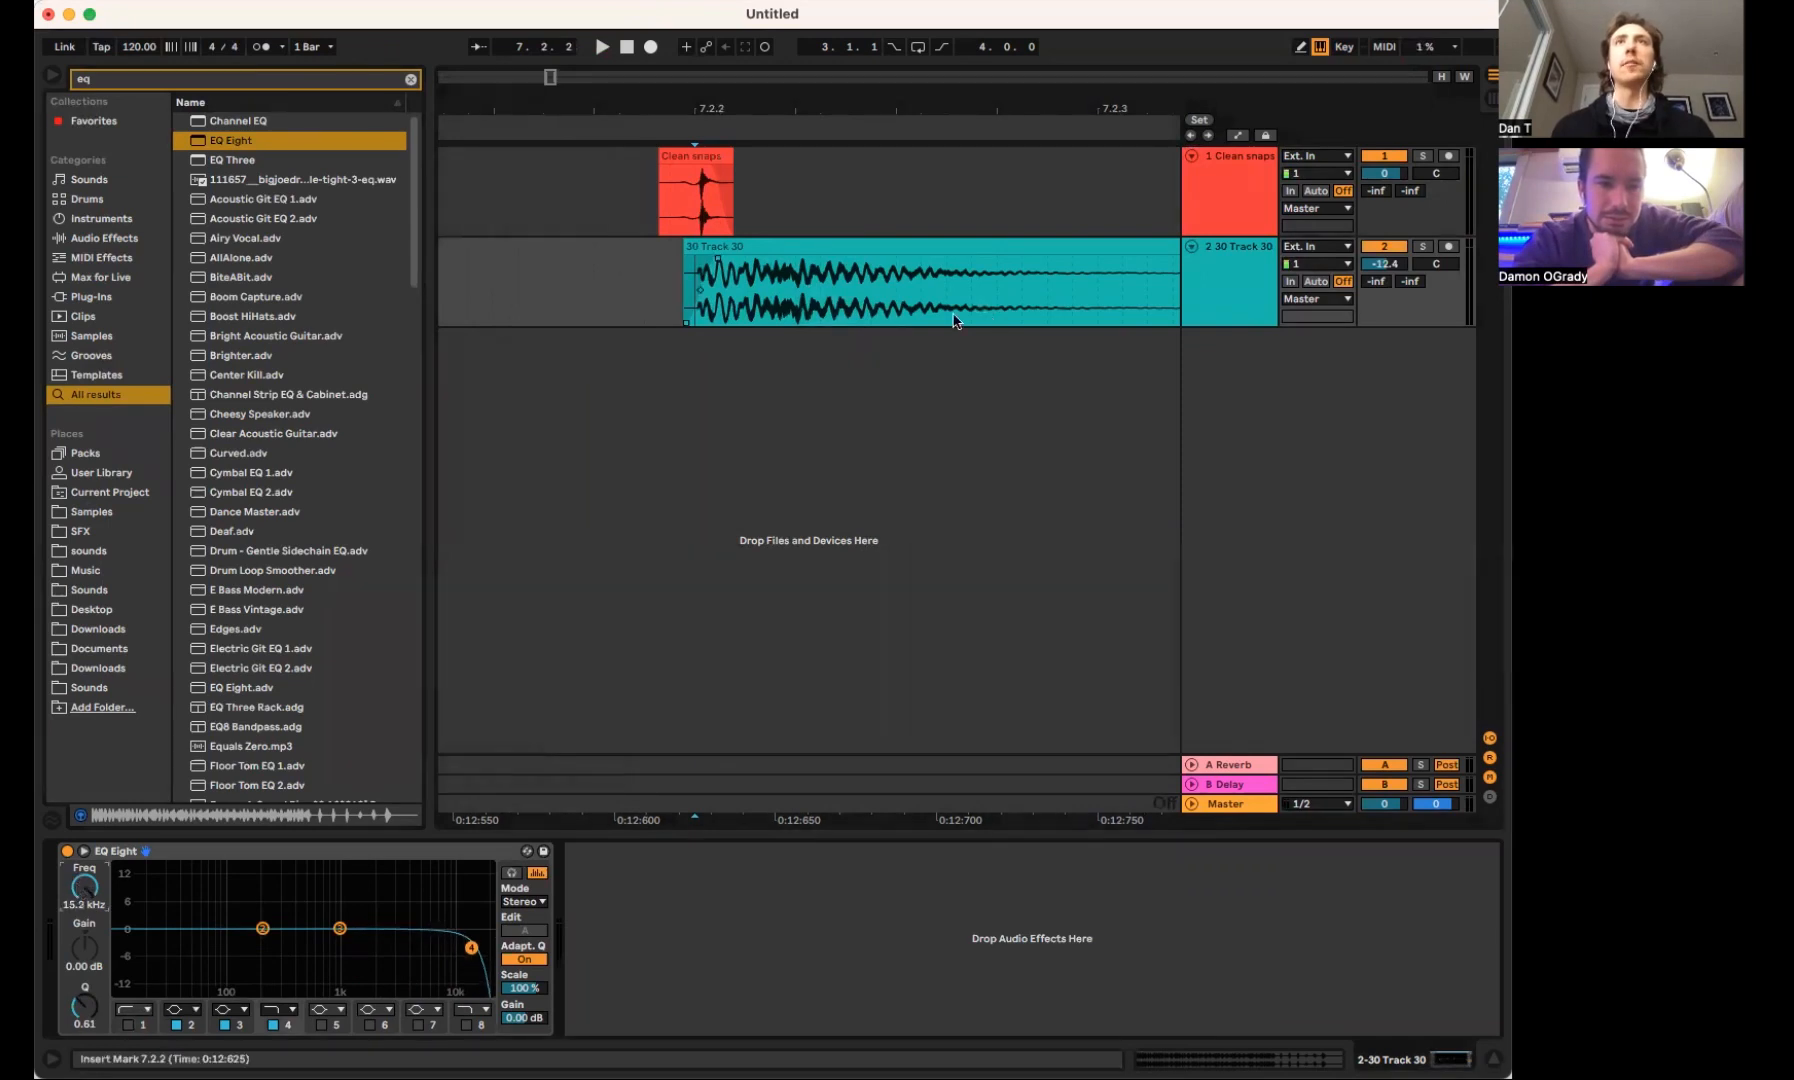
# Turn off the computer MIDI keyboard and switch the arrangement to automation mode
pyautogui.click(822, 247)
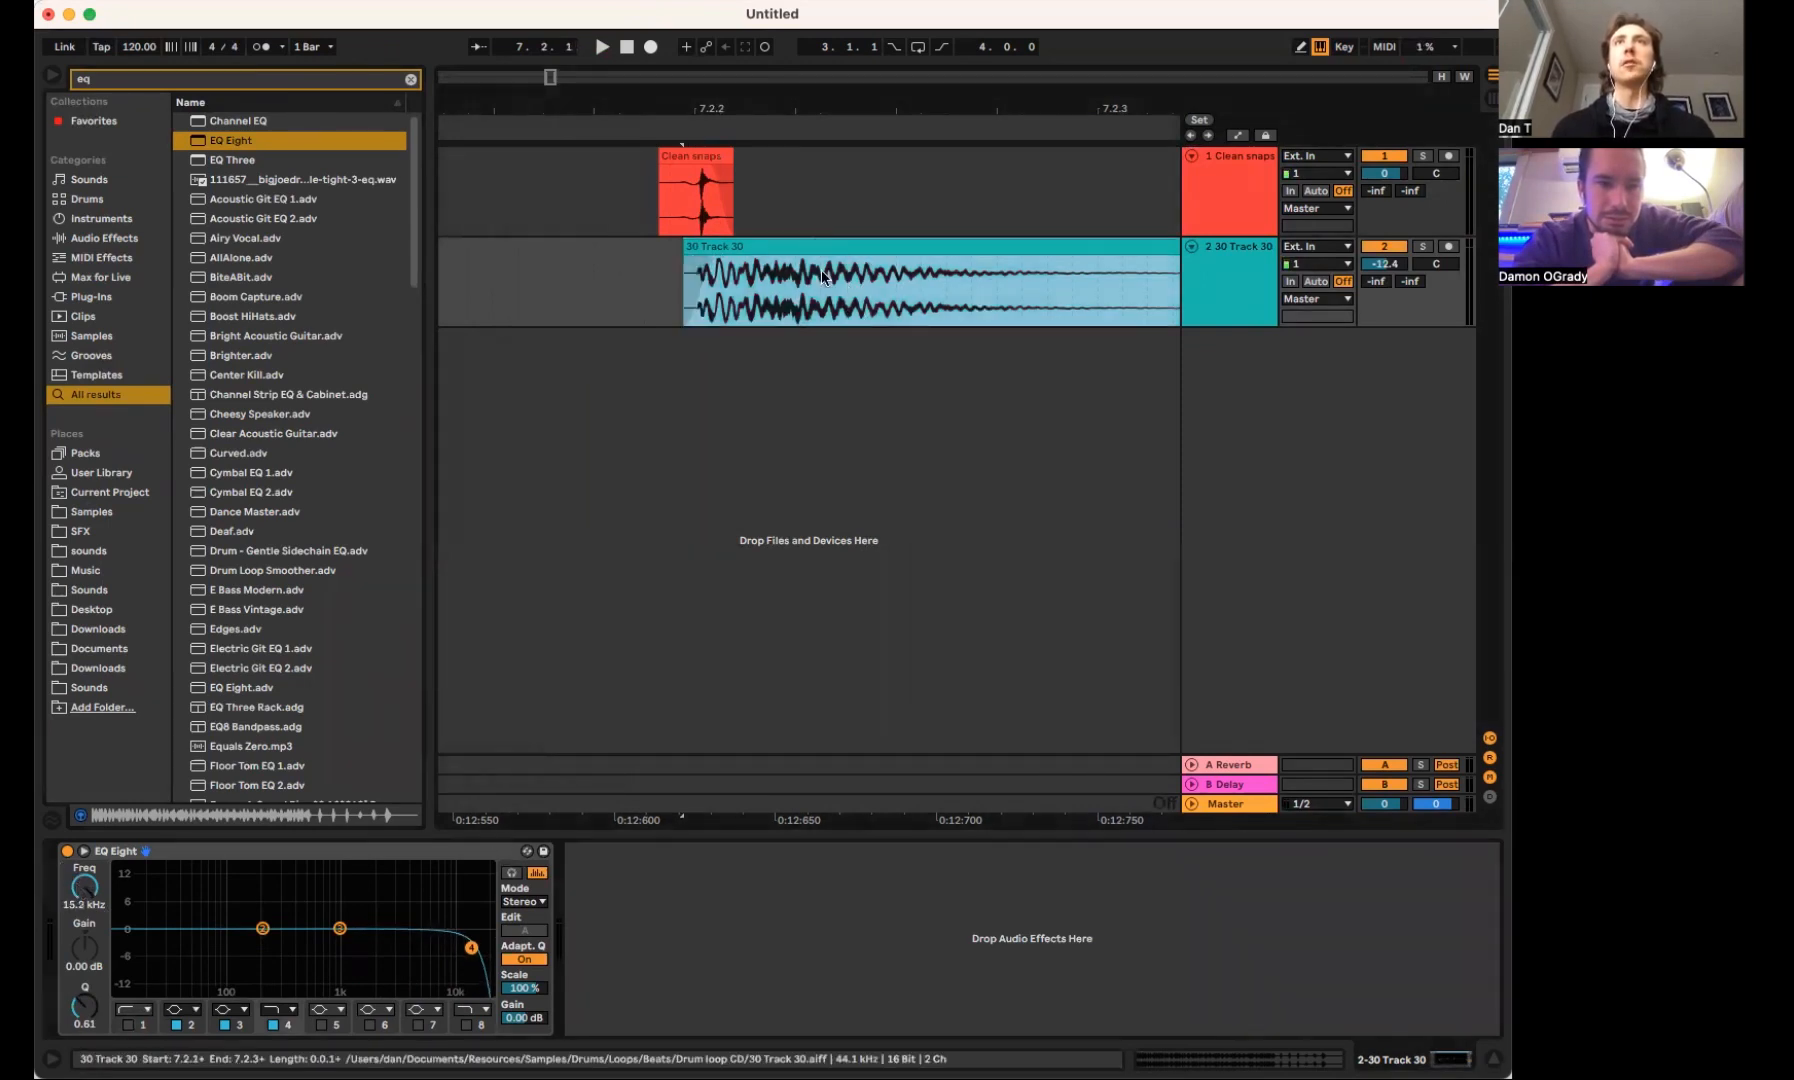
pyautogui.click(1150, 282)
pyautogui.click(1336, 47)
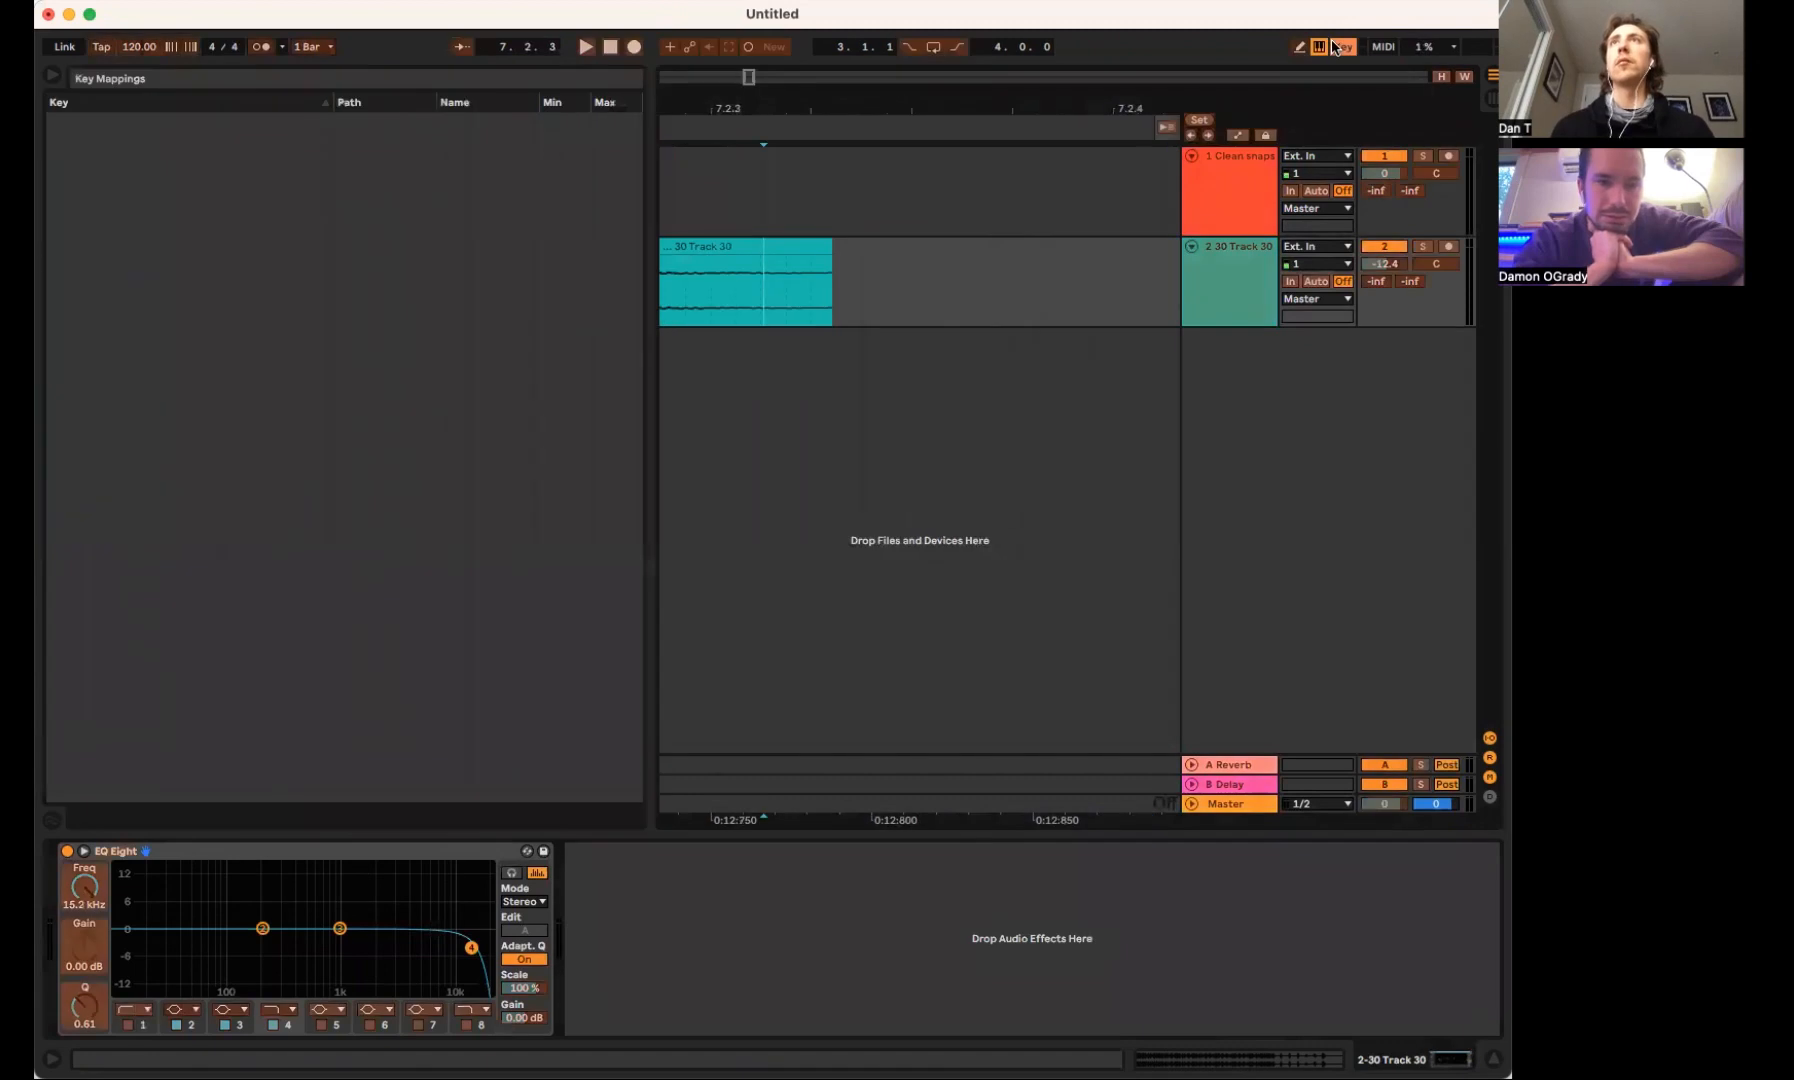
pyautogui.click(1336, 47)
pyautogui.click(1321, 47)
pyautogui.hscroll(-4, 631, 286)
pyautogui.hscroll(-3, 631, 286)
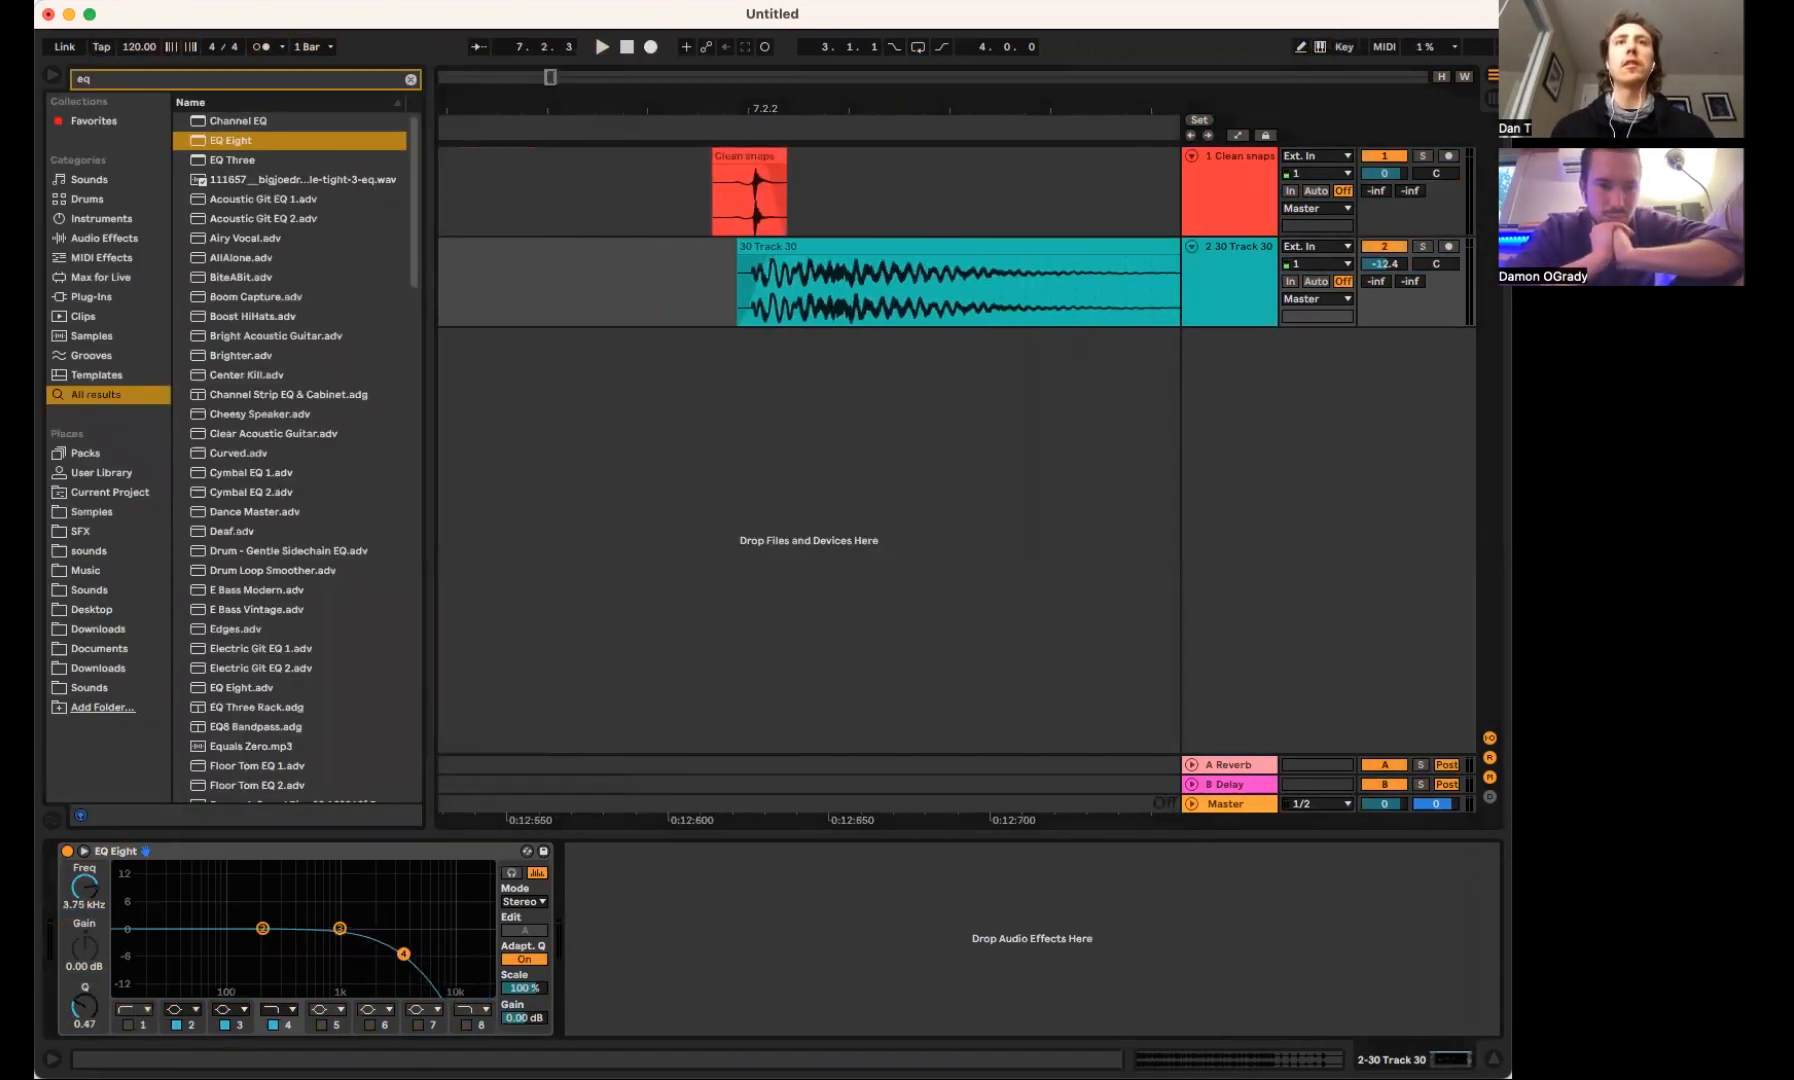
pyautogui.press('a')
# Automate EQ Eight's band 4 frequency to open around 11.2 kHz at the hit and fall over its tail
pyautogui.moveTo(90, 890); pyautogui.dragTo(90, 860)
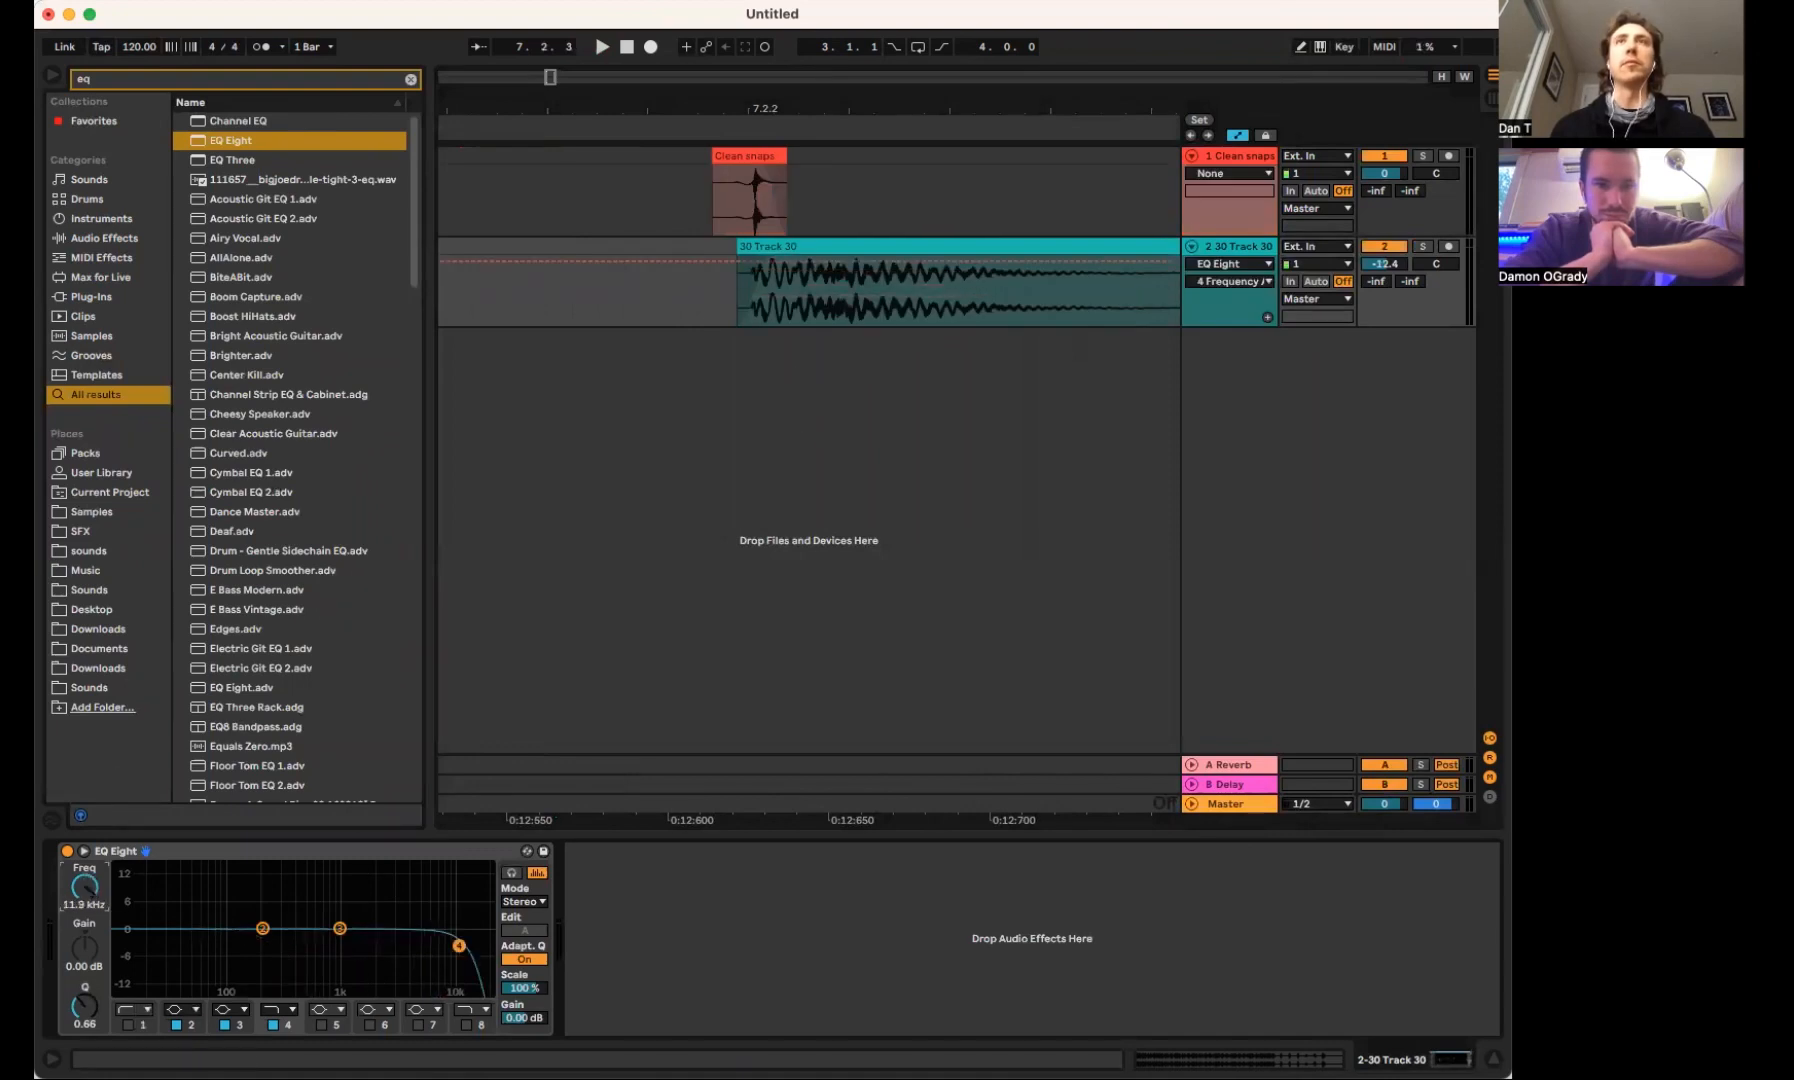
pyautogui.click(797, 263)
pyautogui.moveTo(817, 263)
pyautogui.mouseDown()
pyautogui.moveTo(830, 289)
pyautogui.moveTo(900, 309)
pyautogui.moveTo(943, 275)
pyautogui.moveTo(957, 292)
pyautogui.mouseUp()
pyautogui.press('space')
pyautogui.click(616, 296)
pyautogui.press('space')
pyautogui.press('space')
pyautogui.moveTo(827, 288); pyautogui.dragTo(1148, 298)
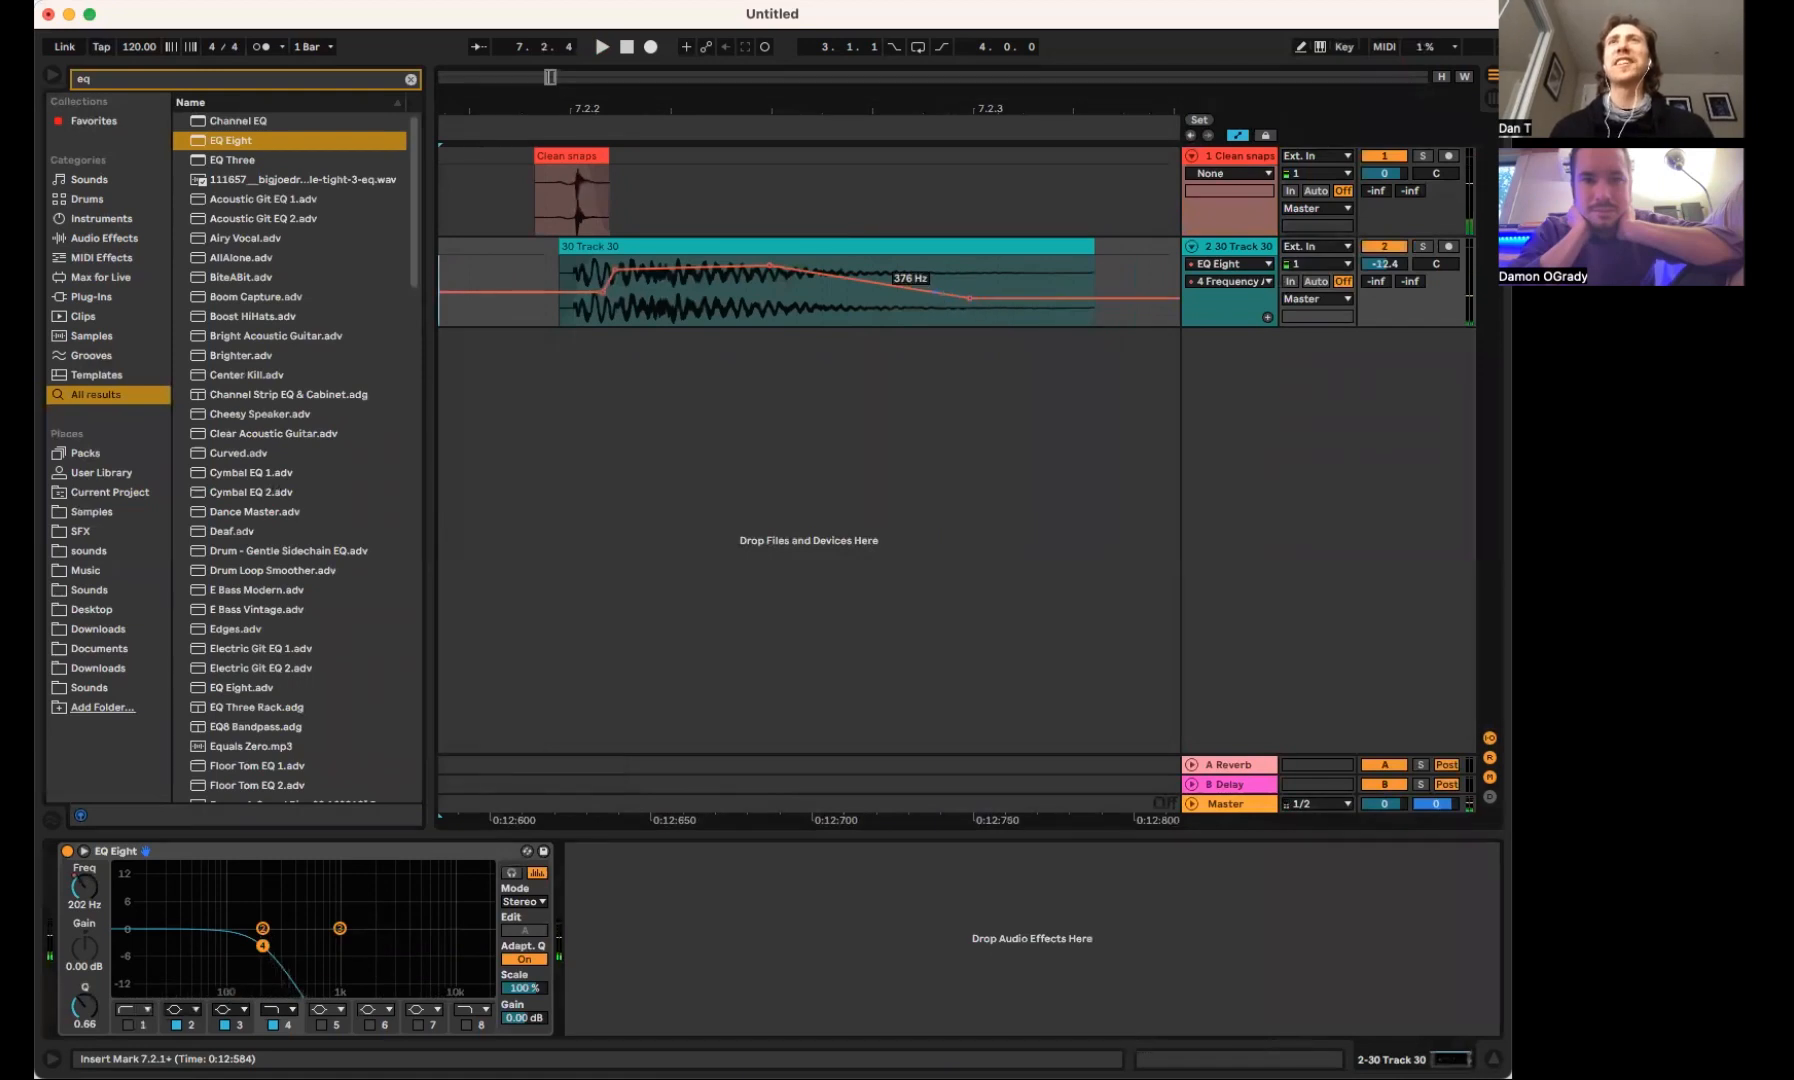
# Reshape the filter automation's decay to drop sooner and settle at 114 Hz, playing it to check
pyautogui.press('space')
pyautogui.moveTo(973, 298); pyautogui.dragTo(837, 303)
pyautogui.press('space')
pyautogui.press('space')
pyautogui.press('space')
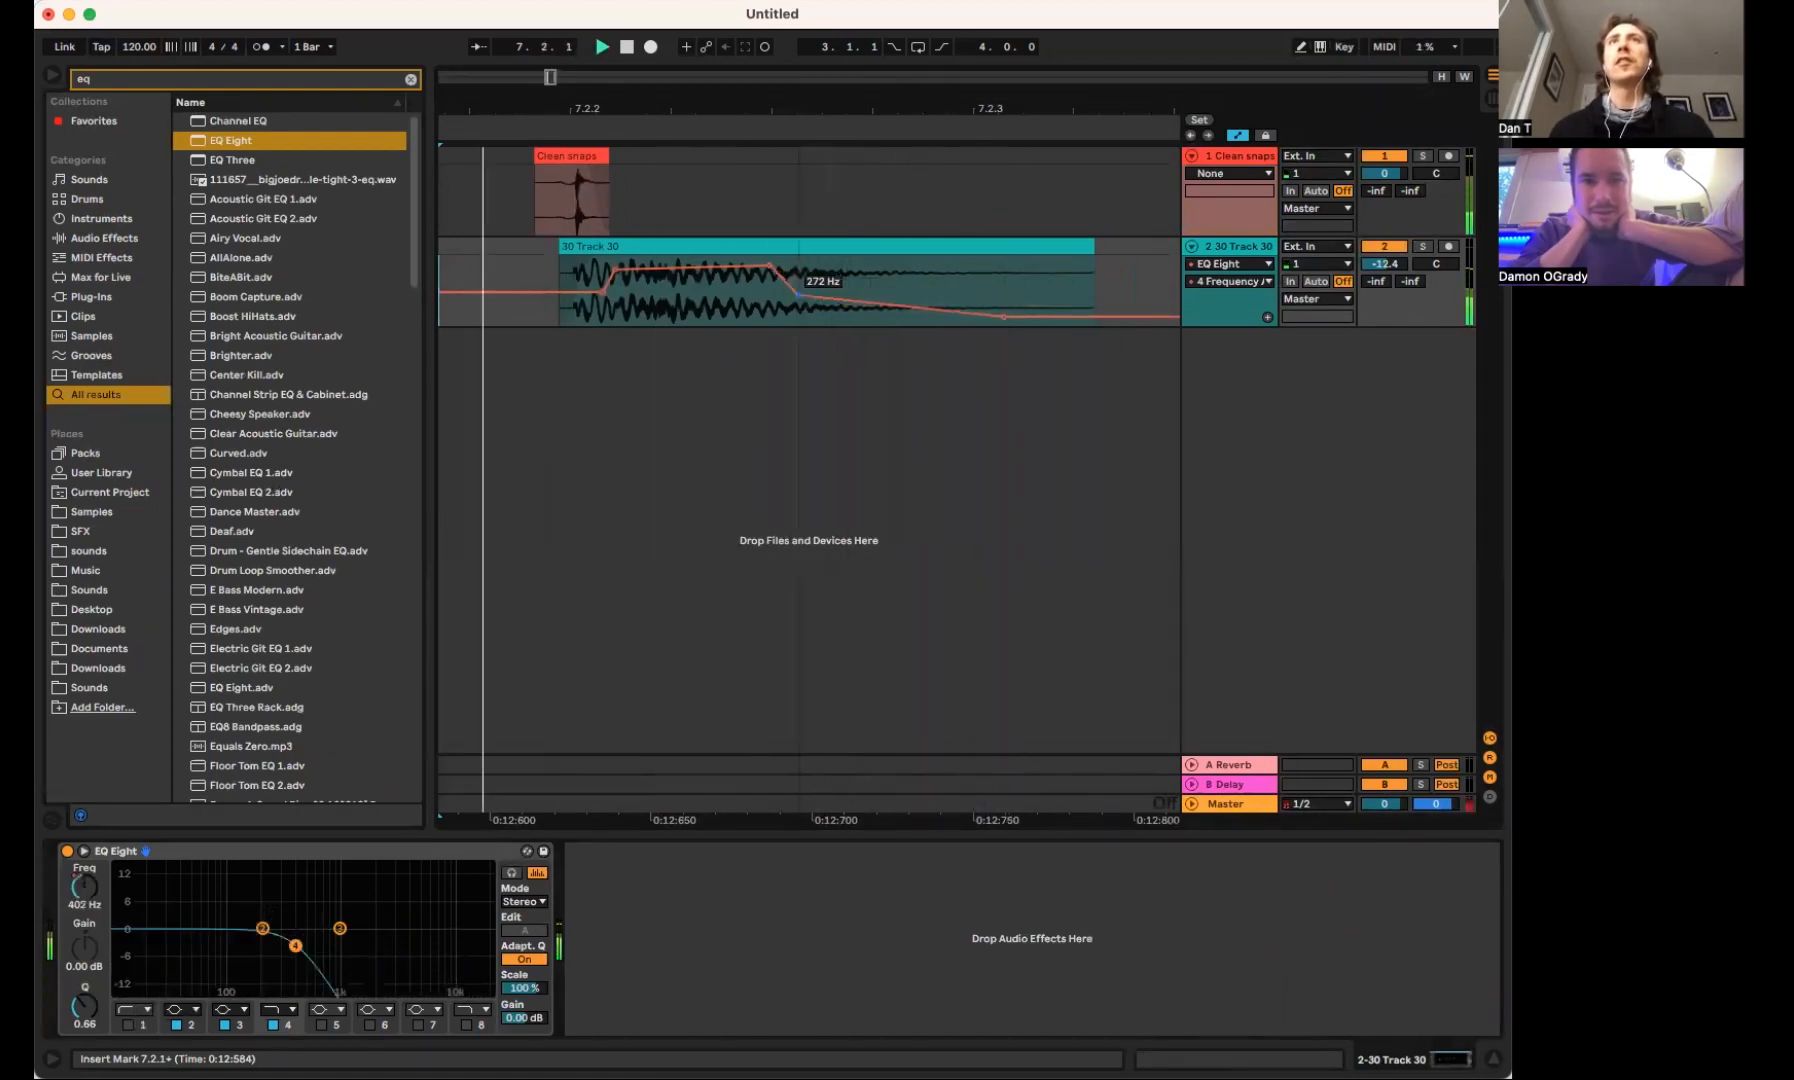
pyautogui.moveTo(1004, 316); pyautogui.dragTo(1007, 303)
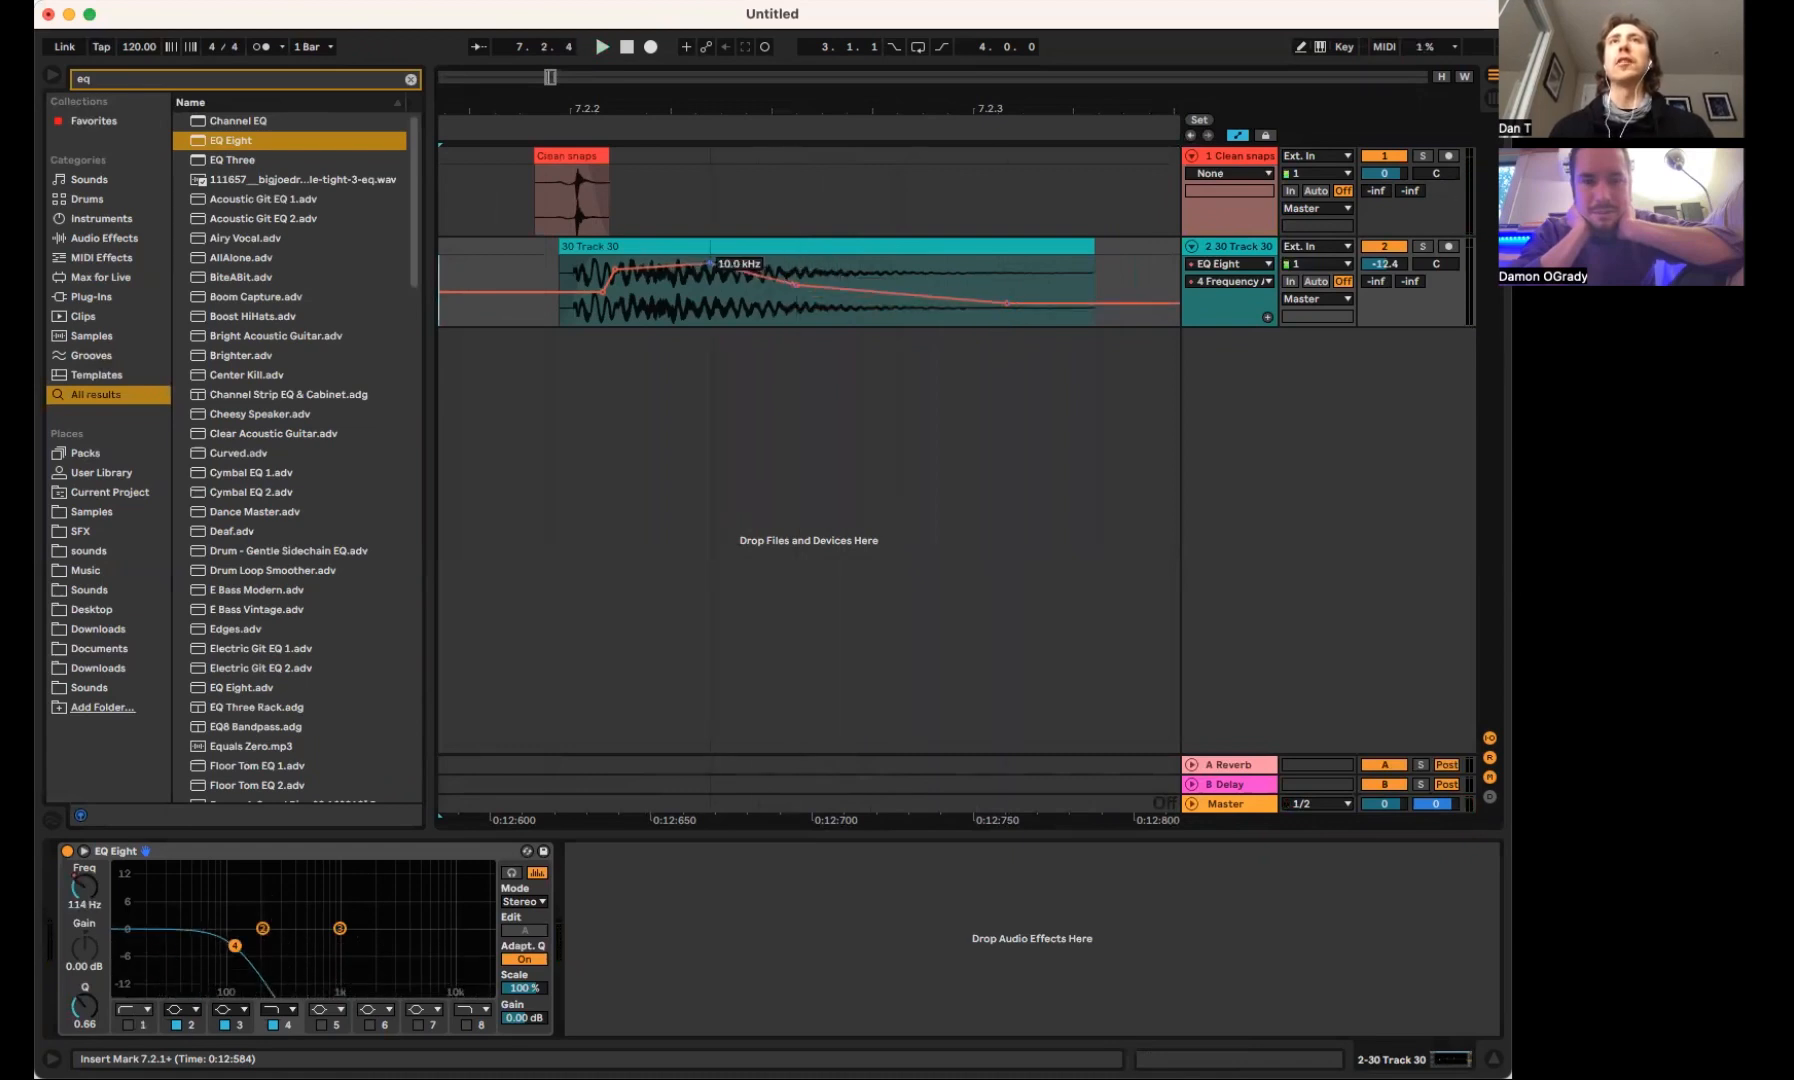
pyautogui.press('space')
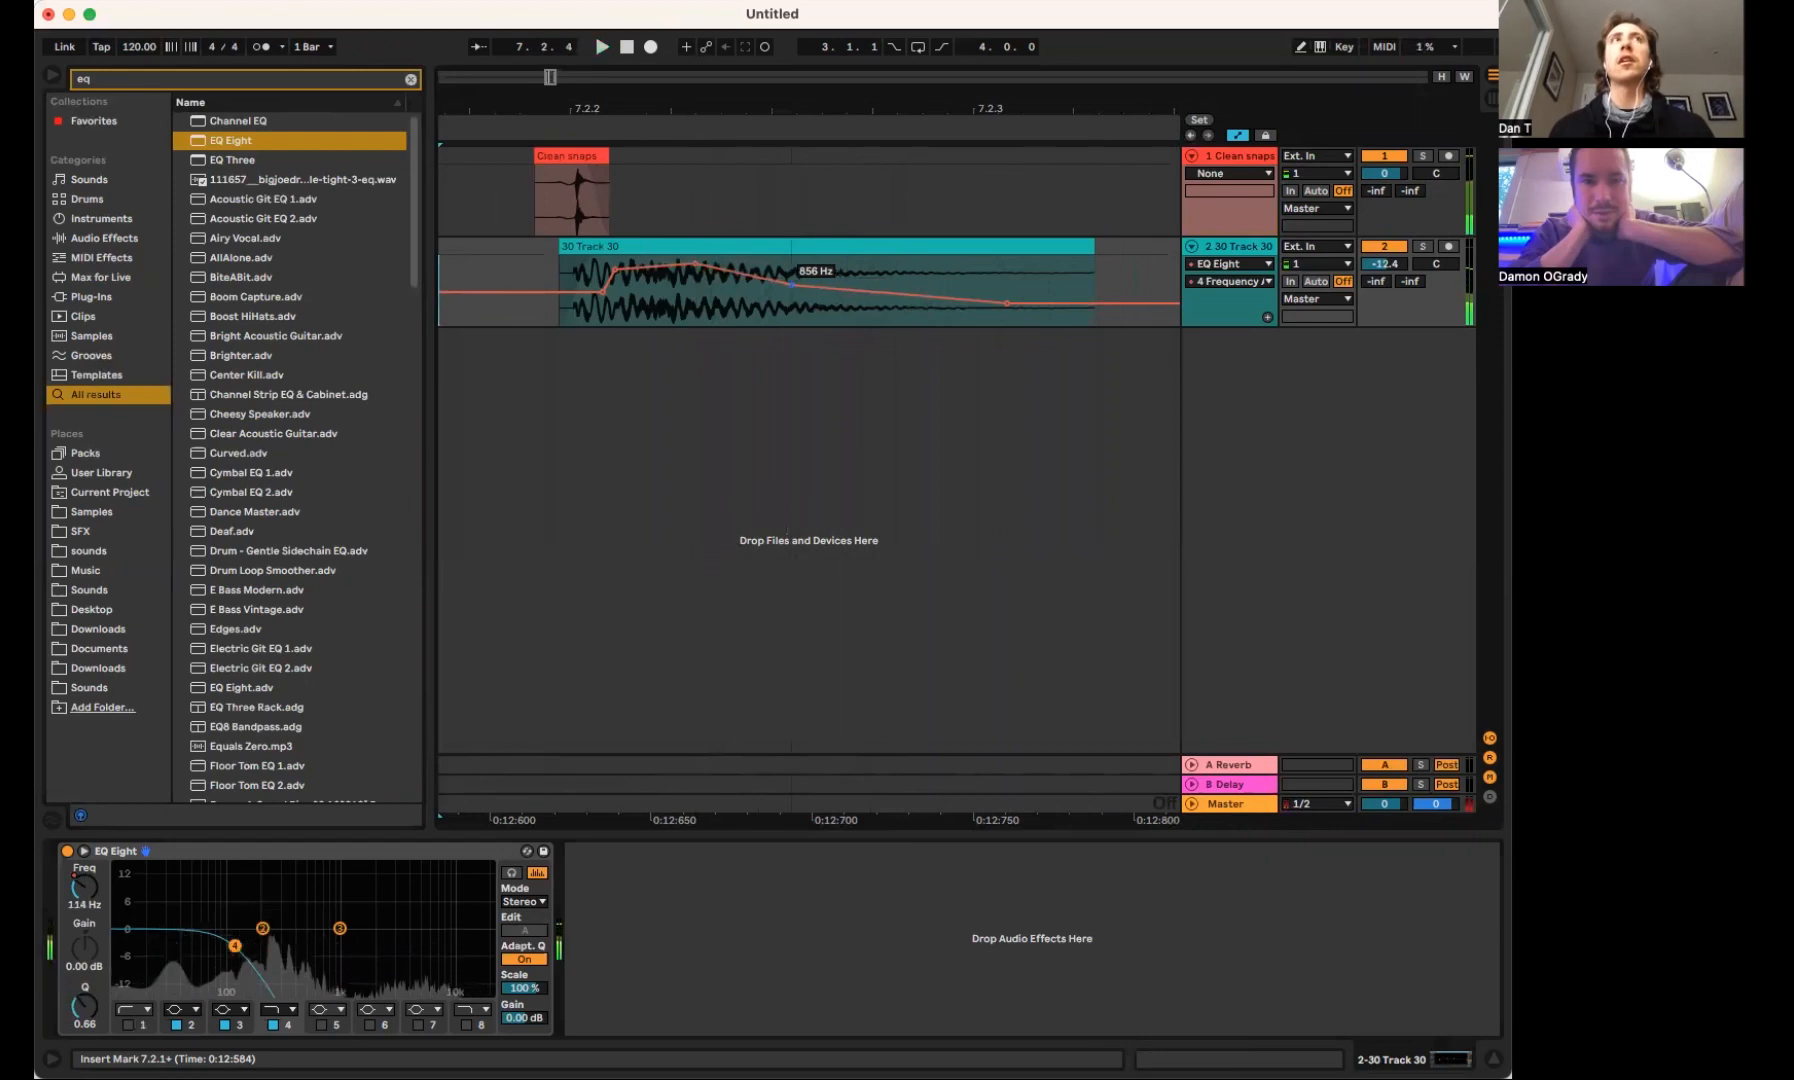
pyautogui.press('space')
pyautogui.press('space')
# Pull the filter automation's peak earlier to about 12.6 kHz, steepen the drop after it and play the layers repeatedly
pyautogui.moveTo(714, 280); pyautogui.dragTo(627, 262)
pyautogui.press('space')
pyautogui.press('space')
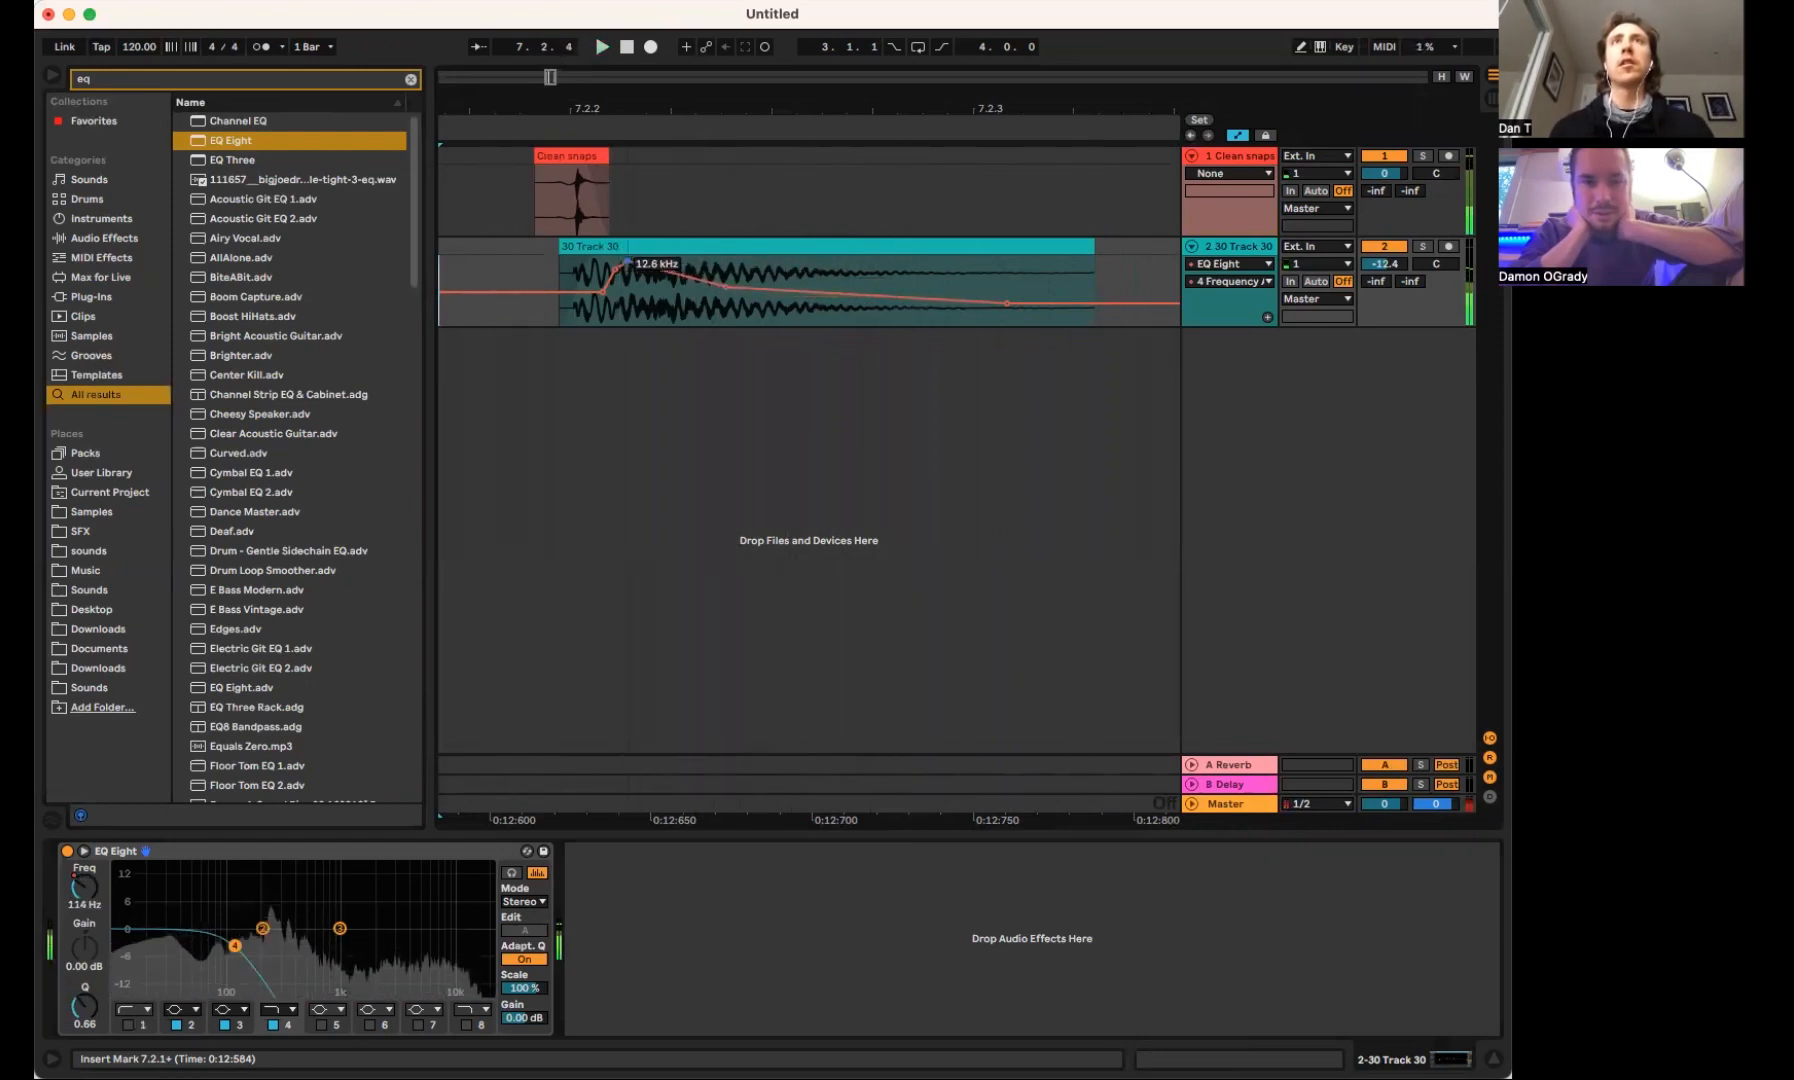
pyautogui.moveTo(731, 287); pyautogui.dragTo(708, 287)
pyautogui.press('space')
pyautogui.press('space')
# Lower the filter automation's final breakpoint to 94 Hz and play the layered hit several times
pyautogui.press('space')
pyautogui.press('space')
pyautogui.press('space')
pyautogui.press('space')
pyautogui.press('space')
pyautogui.press('space')
pyautogui.moveTo(1002, 303)
pyautogui.mouseDown()
pyautogui.moveTo(1001, 283)
pyautogui.moveTo(1001, 303)
pyautogui.mouseUp()
pyautogui.press('space')
pyautogui.press('space')
pyautogui.press('space')
pyautogui.press('space')
pyautogui.click(1006, 304)
pyautogui.press('space')
pyautogui.press('space')
pyautogui.press('space')
pyautogui.press('space')
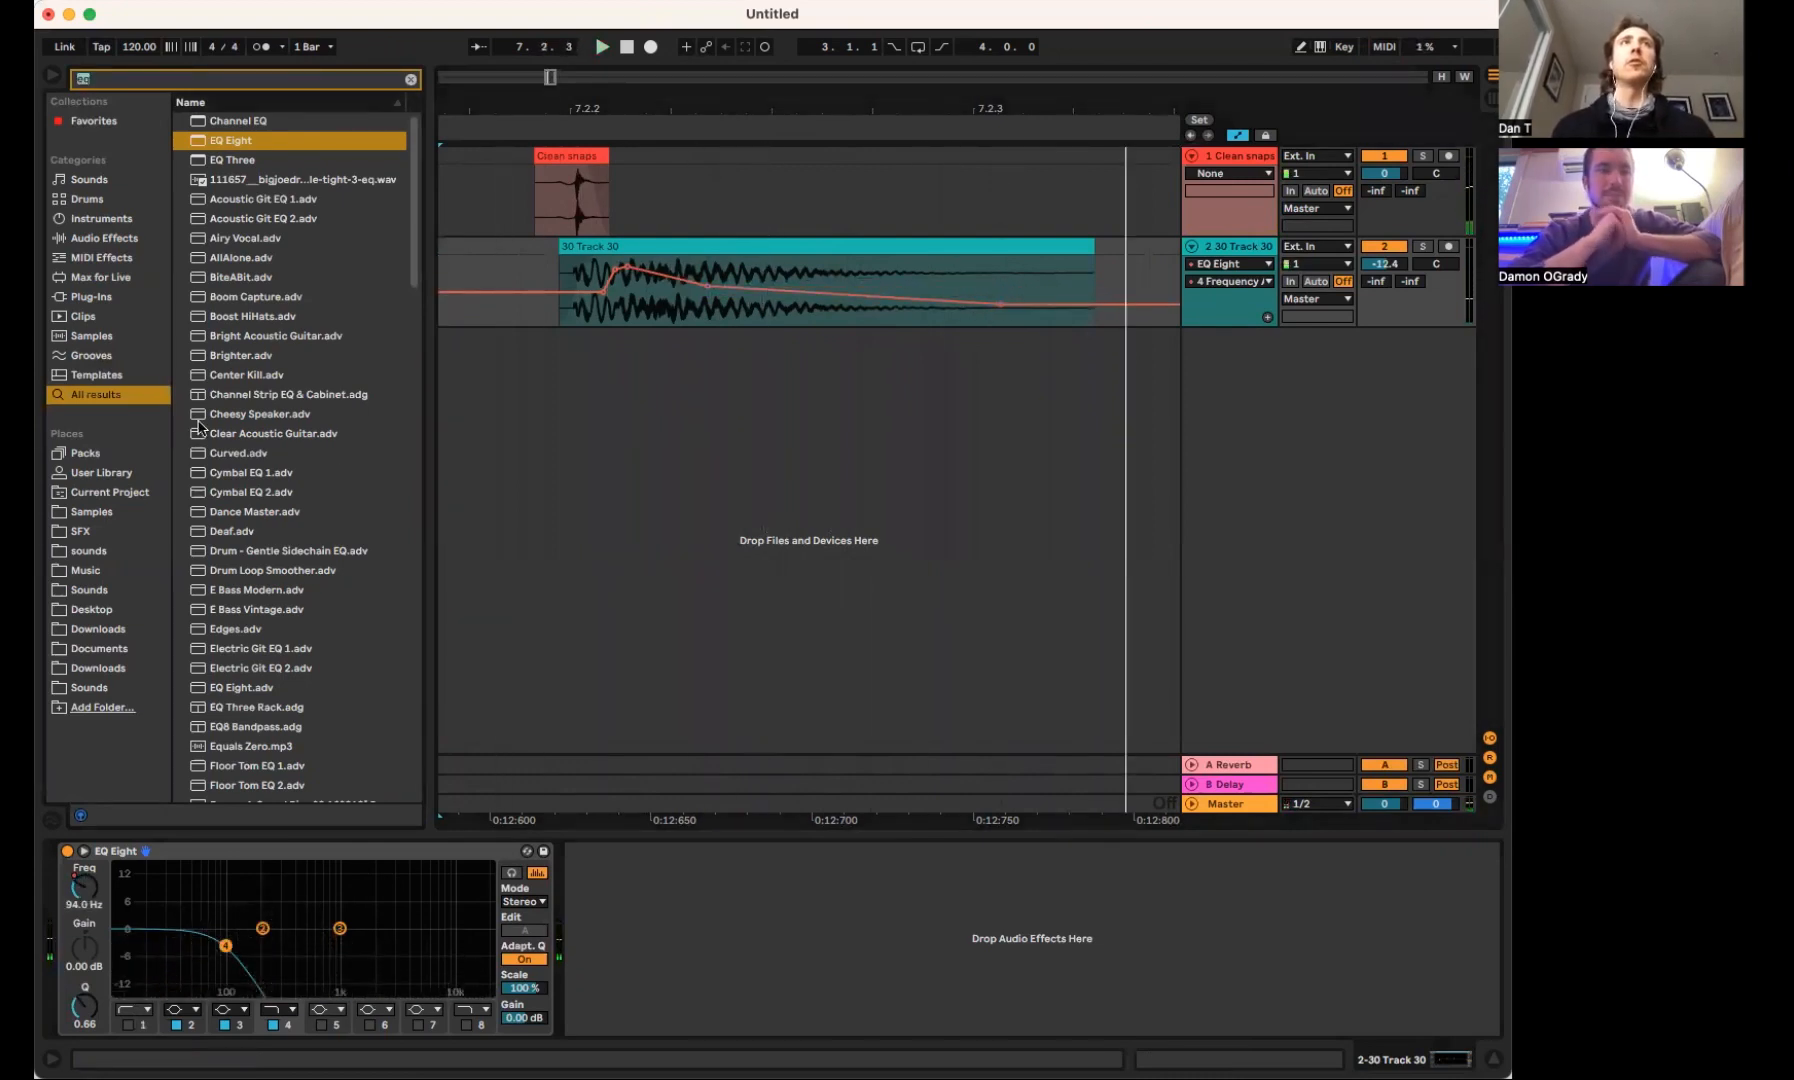
# Search the browser for "clap" and audition several of the clap samples
pyautogui.write('cp')
pyautogui.press('BackSpace')
pyautogui.press('BackSpace')
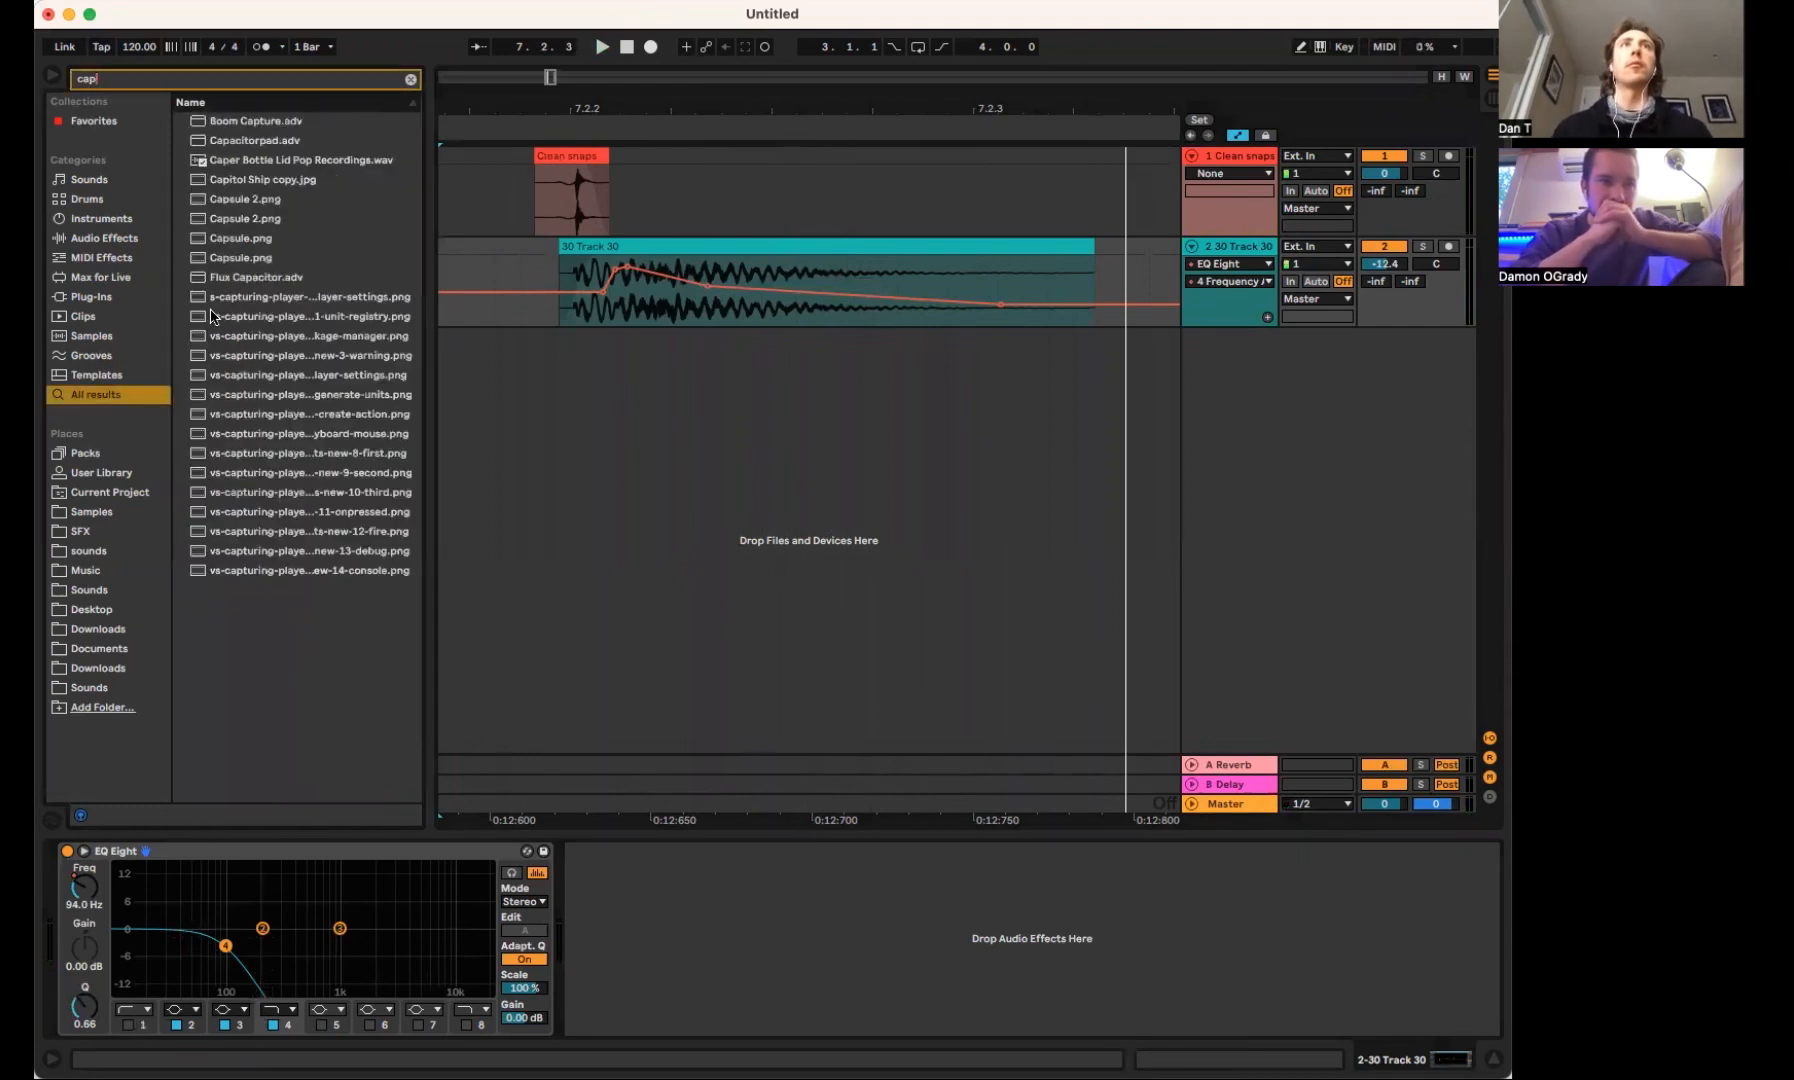
pyautogui.write('clap')
pyautogui.click(266, 238)
pyautogui.press('Down')
pyautogui.press('Down')
pyautogui.press('Down')
pyautogui.press('Down')
pyautogui.press('Down')
pyautogui.press('Down')
pyautogui.press('Down')
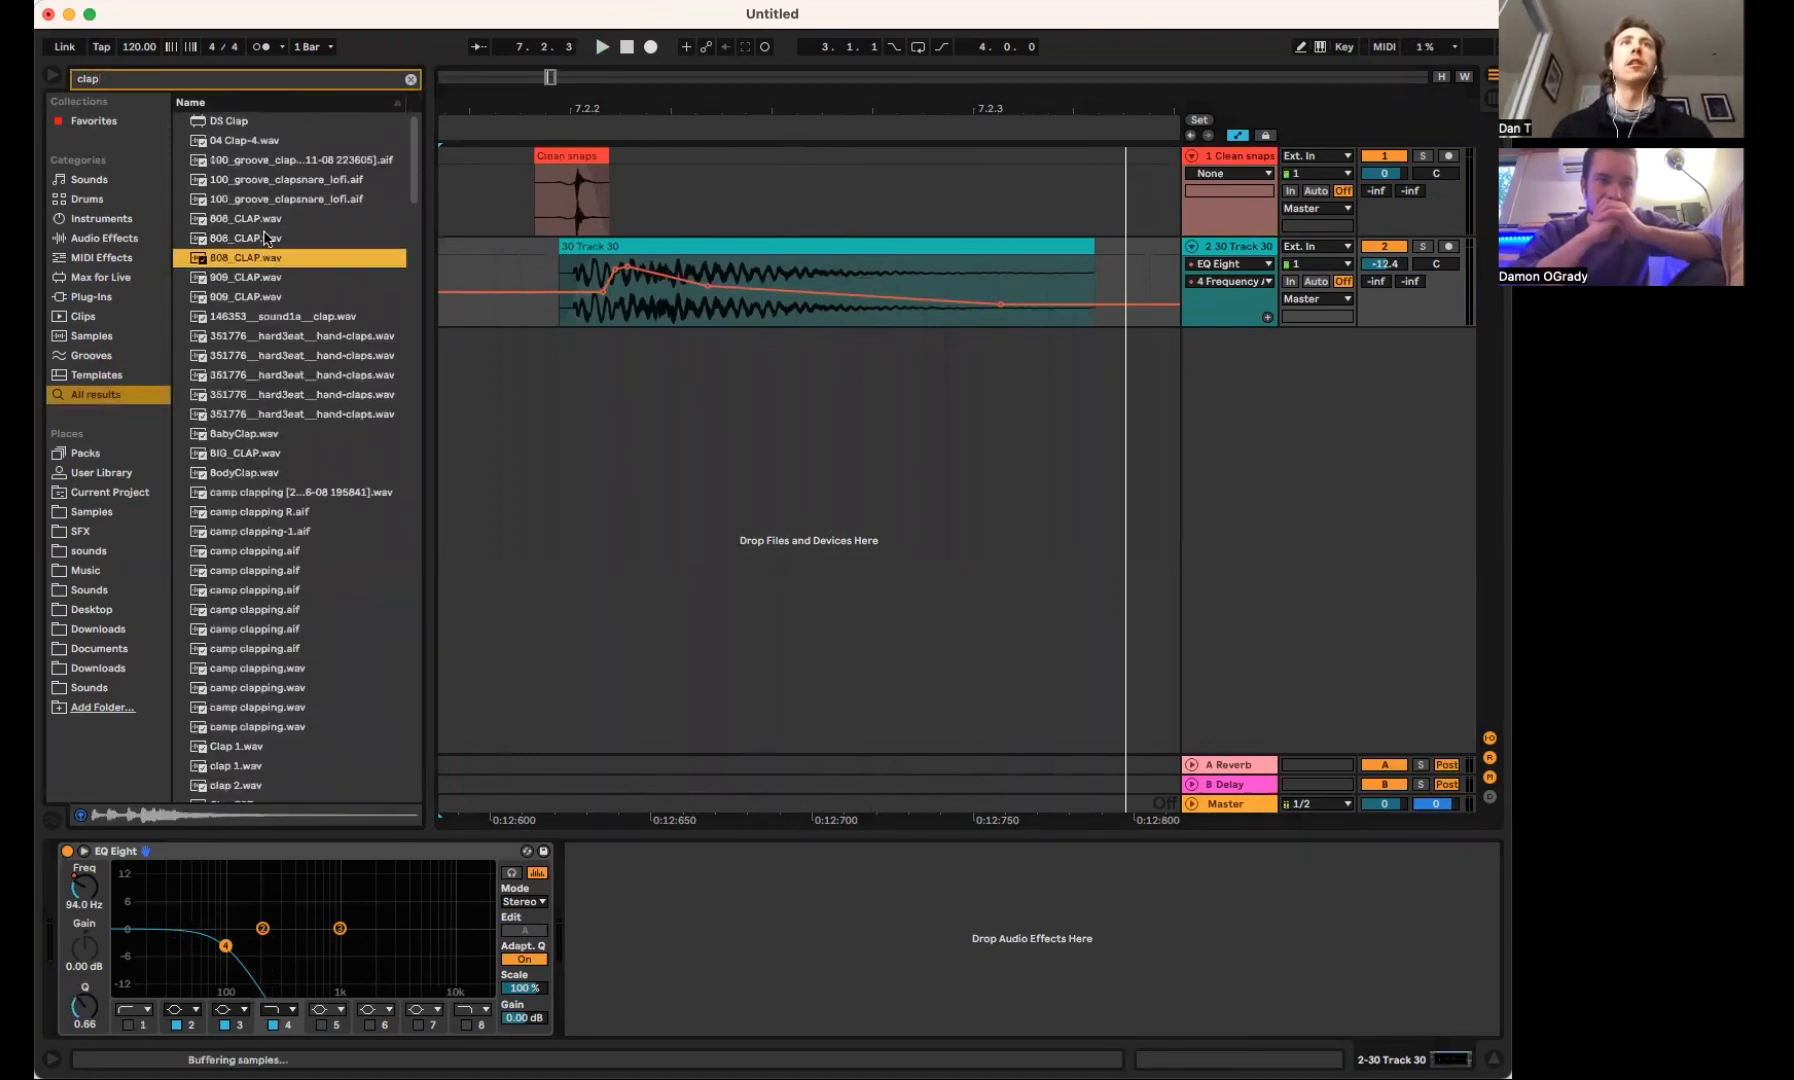
pyautogui.press('Down')
pyautogui.press('Down')
pyautogui.press('Down')
pyautogui.press('Down')
pyautogui.press('Down')
pyautogui.press('Down')
pyautogui.press('Down')
pyautogui.press('Down')
# Add camp clapping-1.aif as a new audio track, solo it and play the recording
pyautogui.moveTo(262, 436); pyautogui.dragTo(676, 380)
pyautogui.hscroll(3, 728, 360)
pyautogui.click(688, 403)
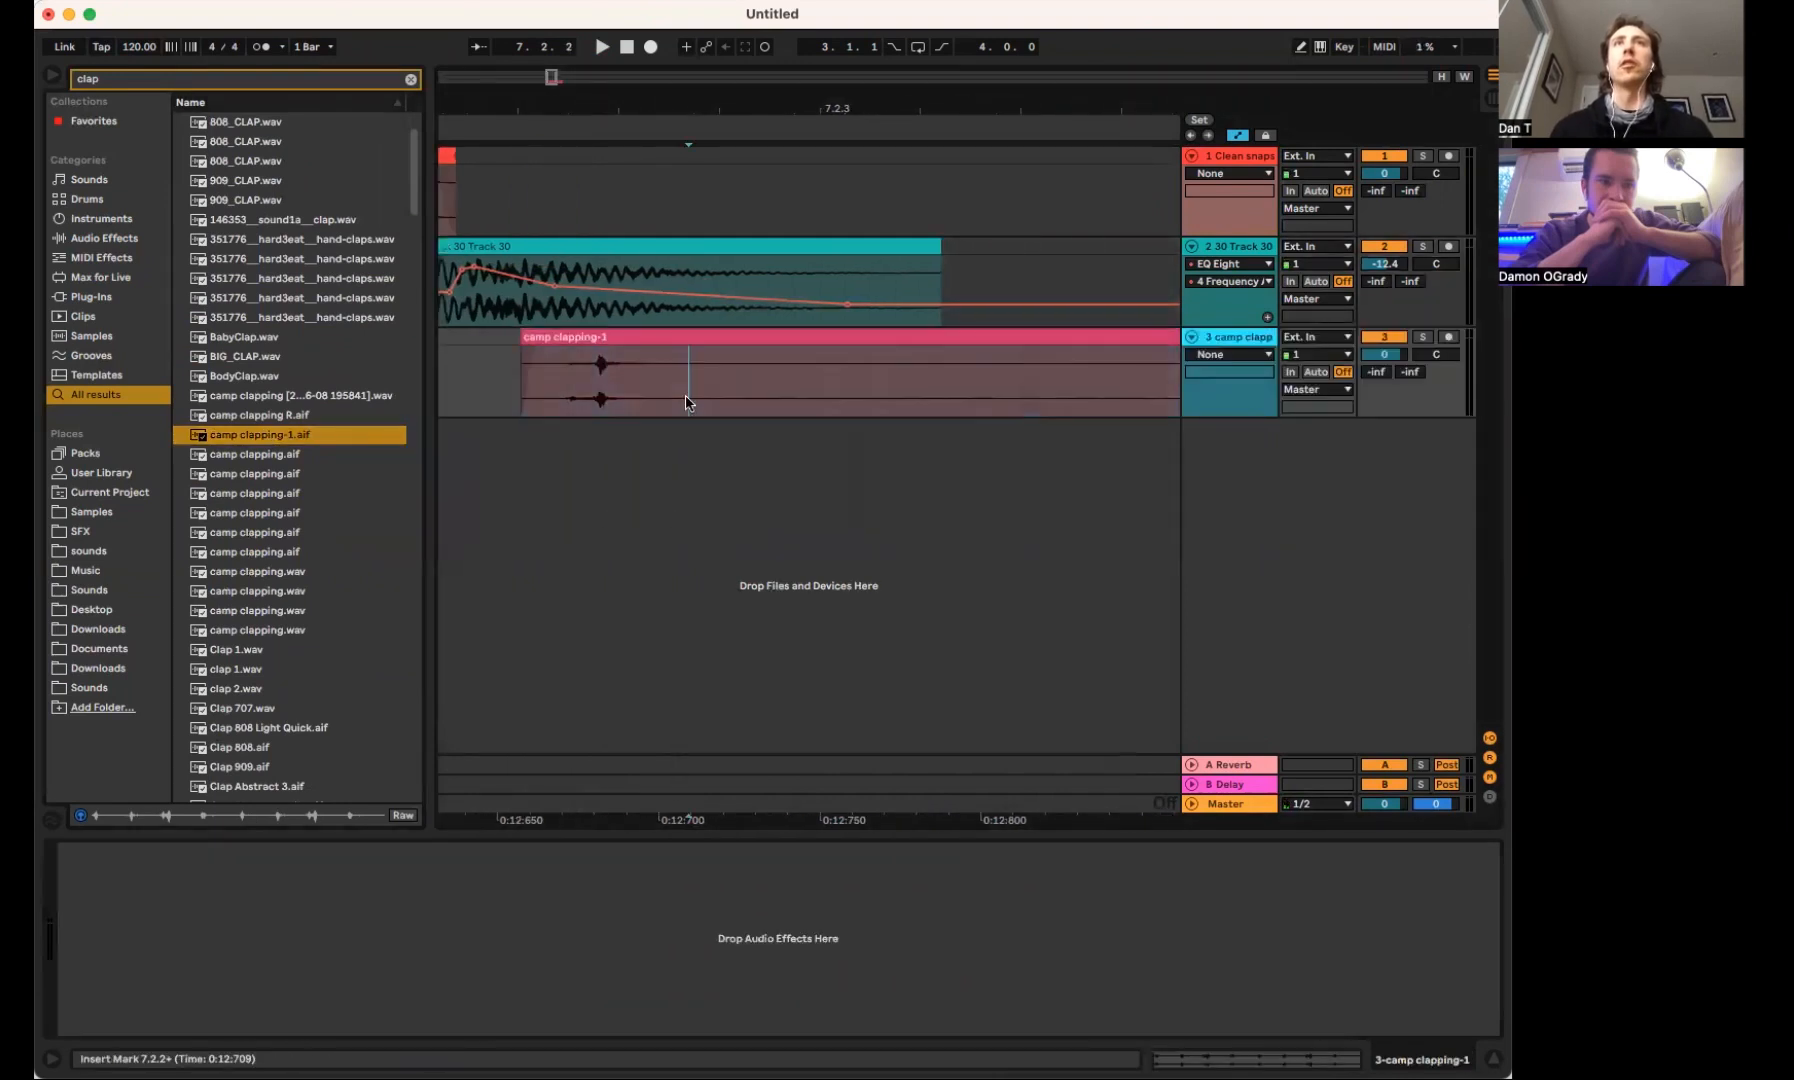
pyautogui.moveTo(710, 108); pyautogui.dragTo(711, 62)
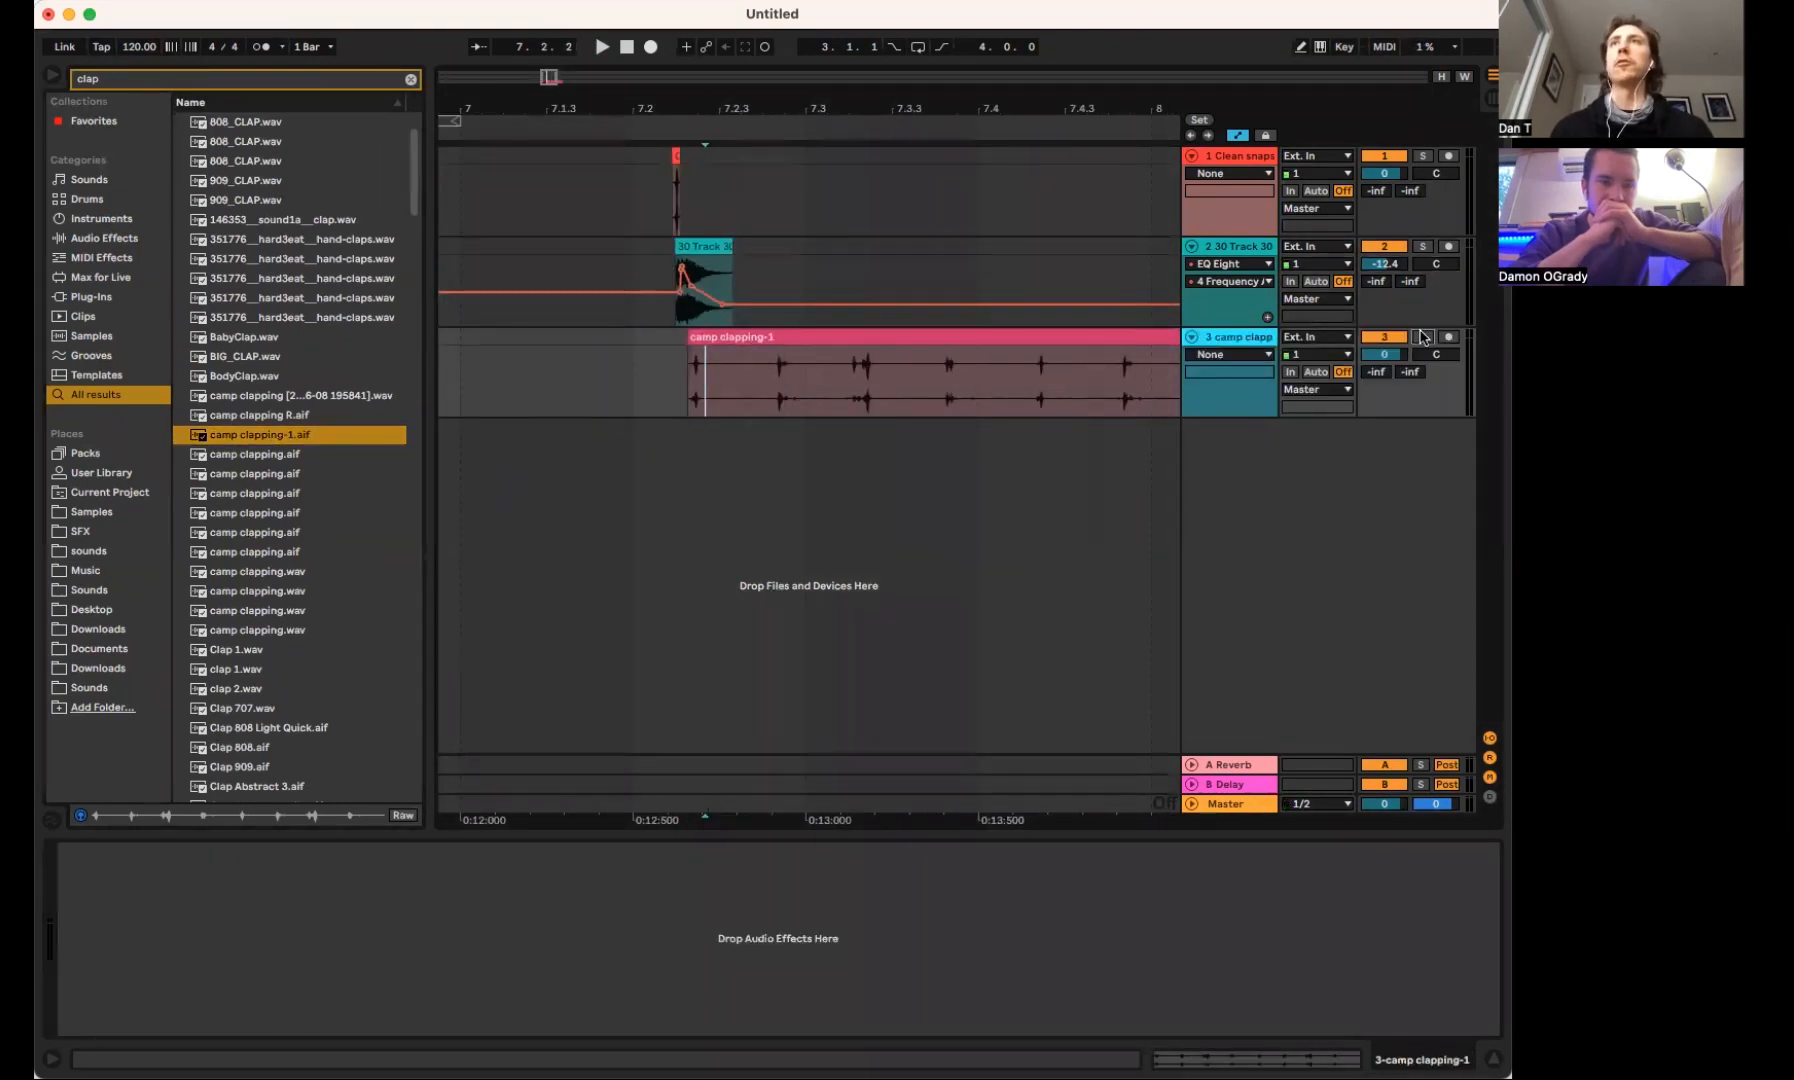
pyautogui.press('space')
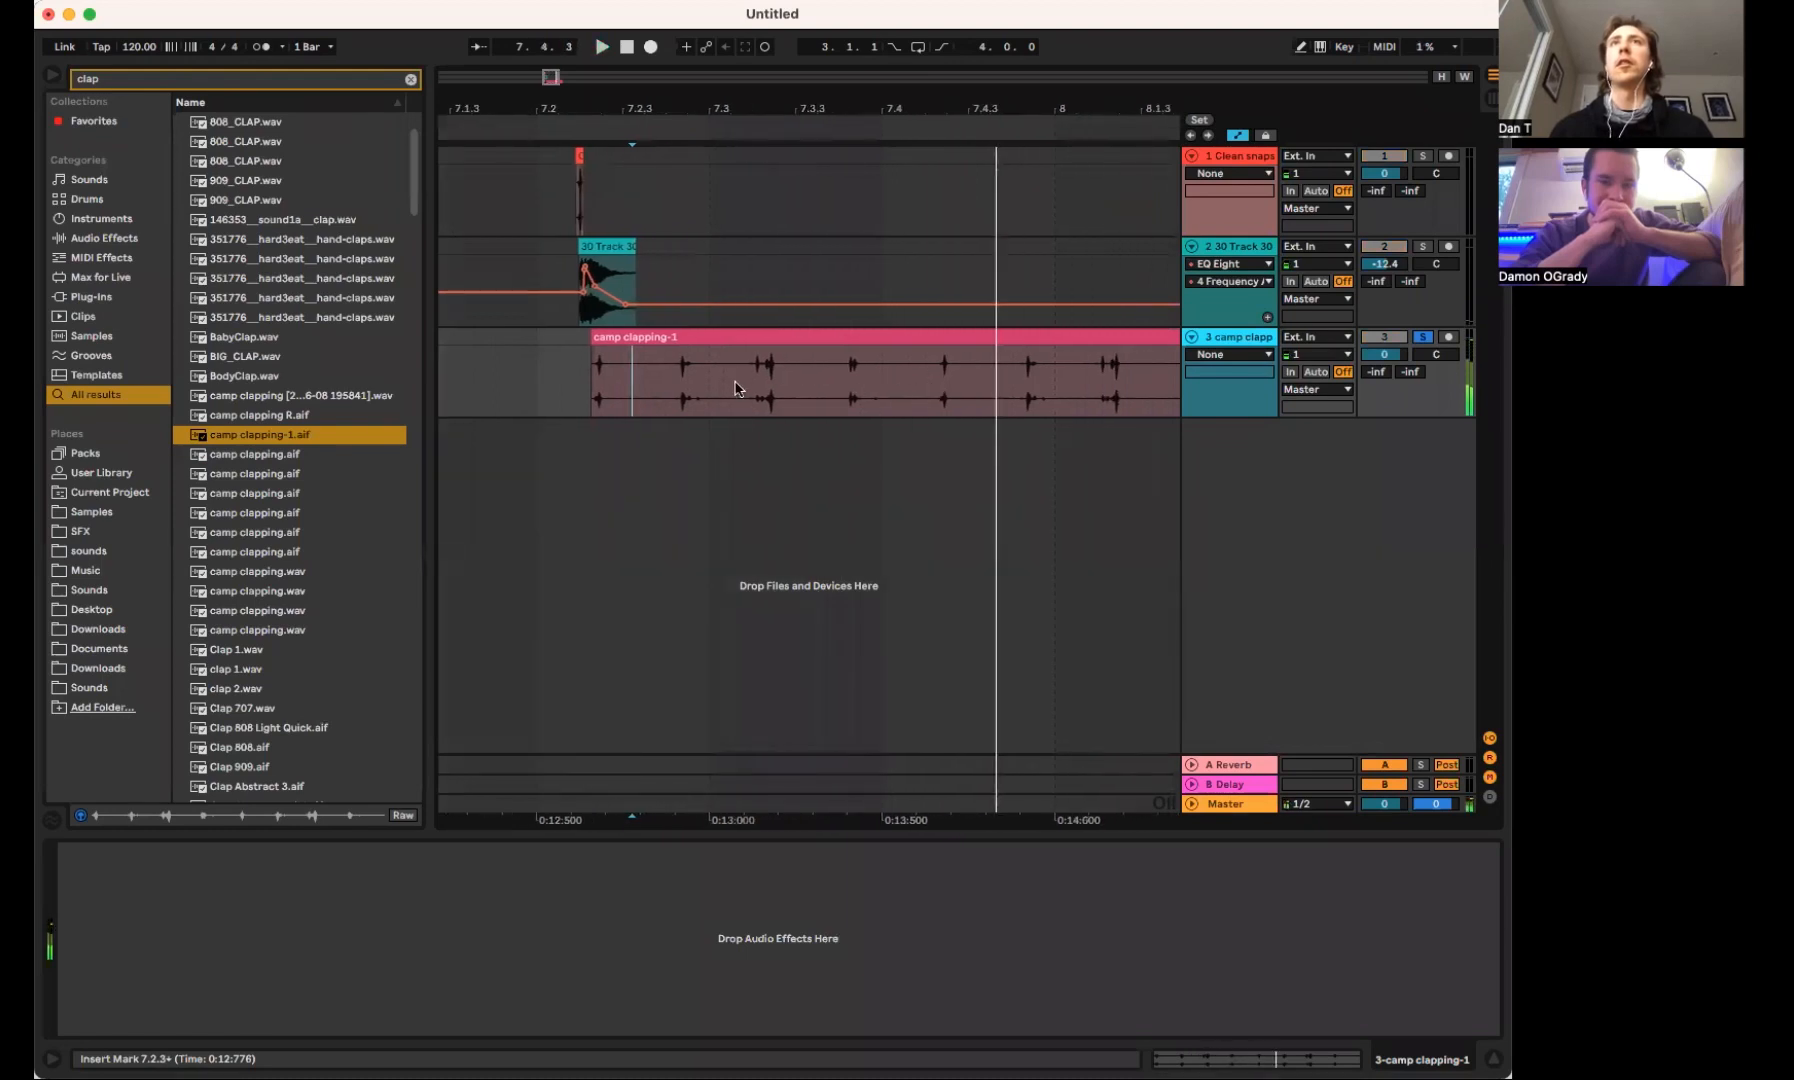
pyautogui.press('space')
# Isolate the clap near 7.3.2 by splitting the camp clapping-1 clip and deleting the rest, and raise its gain to 24.0 dB
pyautogui.click(847, 374)
pyautogui.press('super+e')
pyautogui.click(865, 335)
pyautogui.press('Delete')
pyautogui.click(742, 335)
pyautogui.press('Delete')
pyautogui.doubleClick(804, 335)
pyautogui.moveTo(353, 882); pyautogui.dragTo(371, 846)
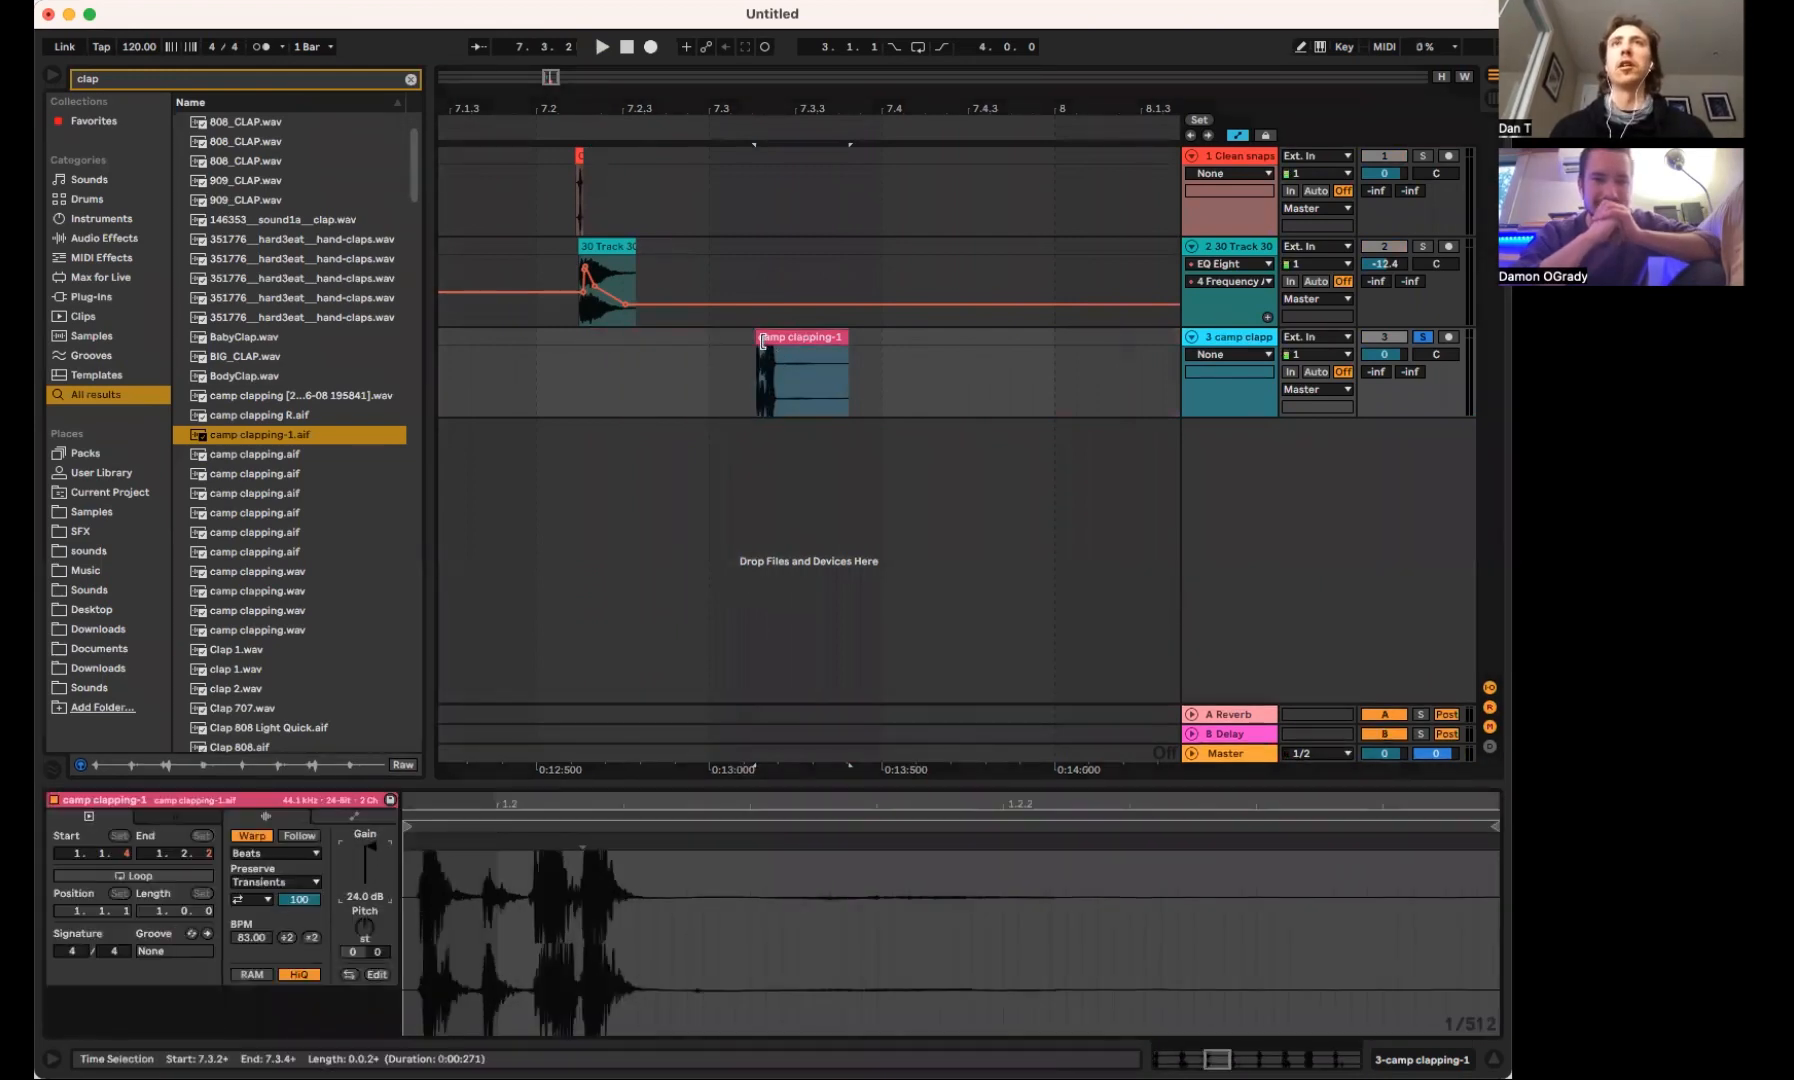
# Trim the start of the camp clapping-1 clip past its transients to isolate the tail, play it and consolidate it
pyautogui.moveTo(760, 333); pyautogui.dragTo(783, 334)
pyautogui.press('space')
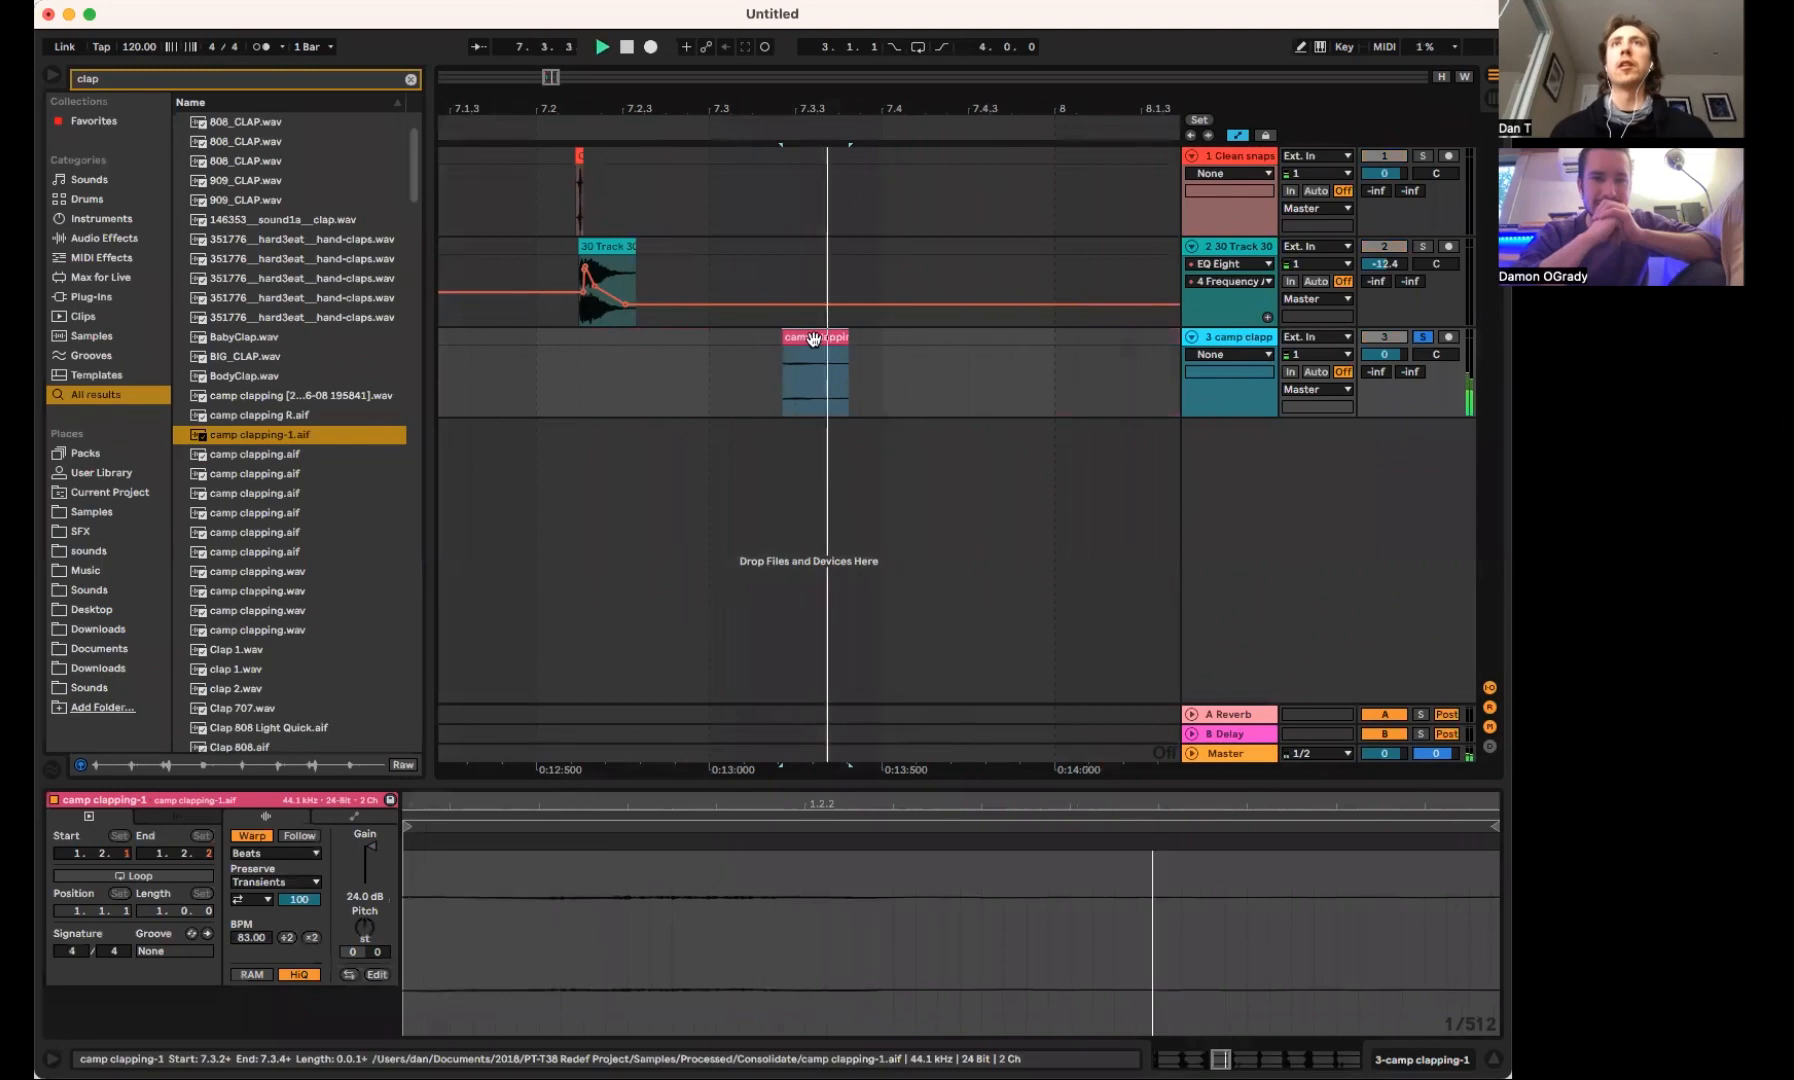
pyautogui.hotkey('shift', 'Tab')
pyautogui.press('space')
pyautogui.press('super+f')
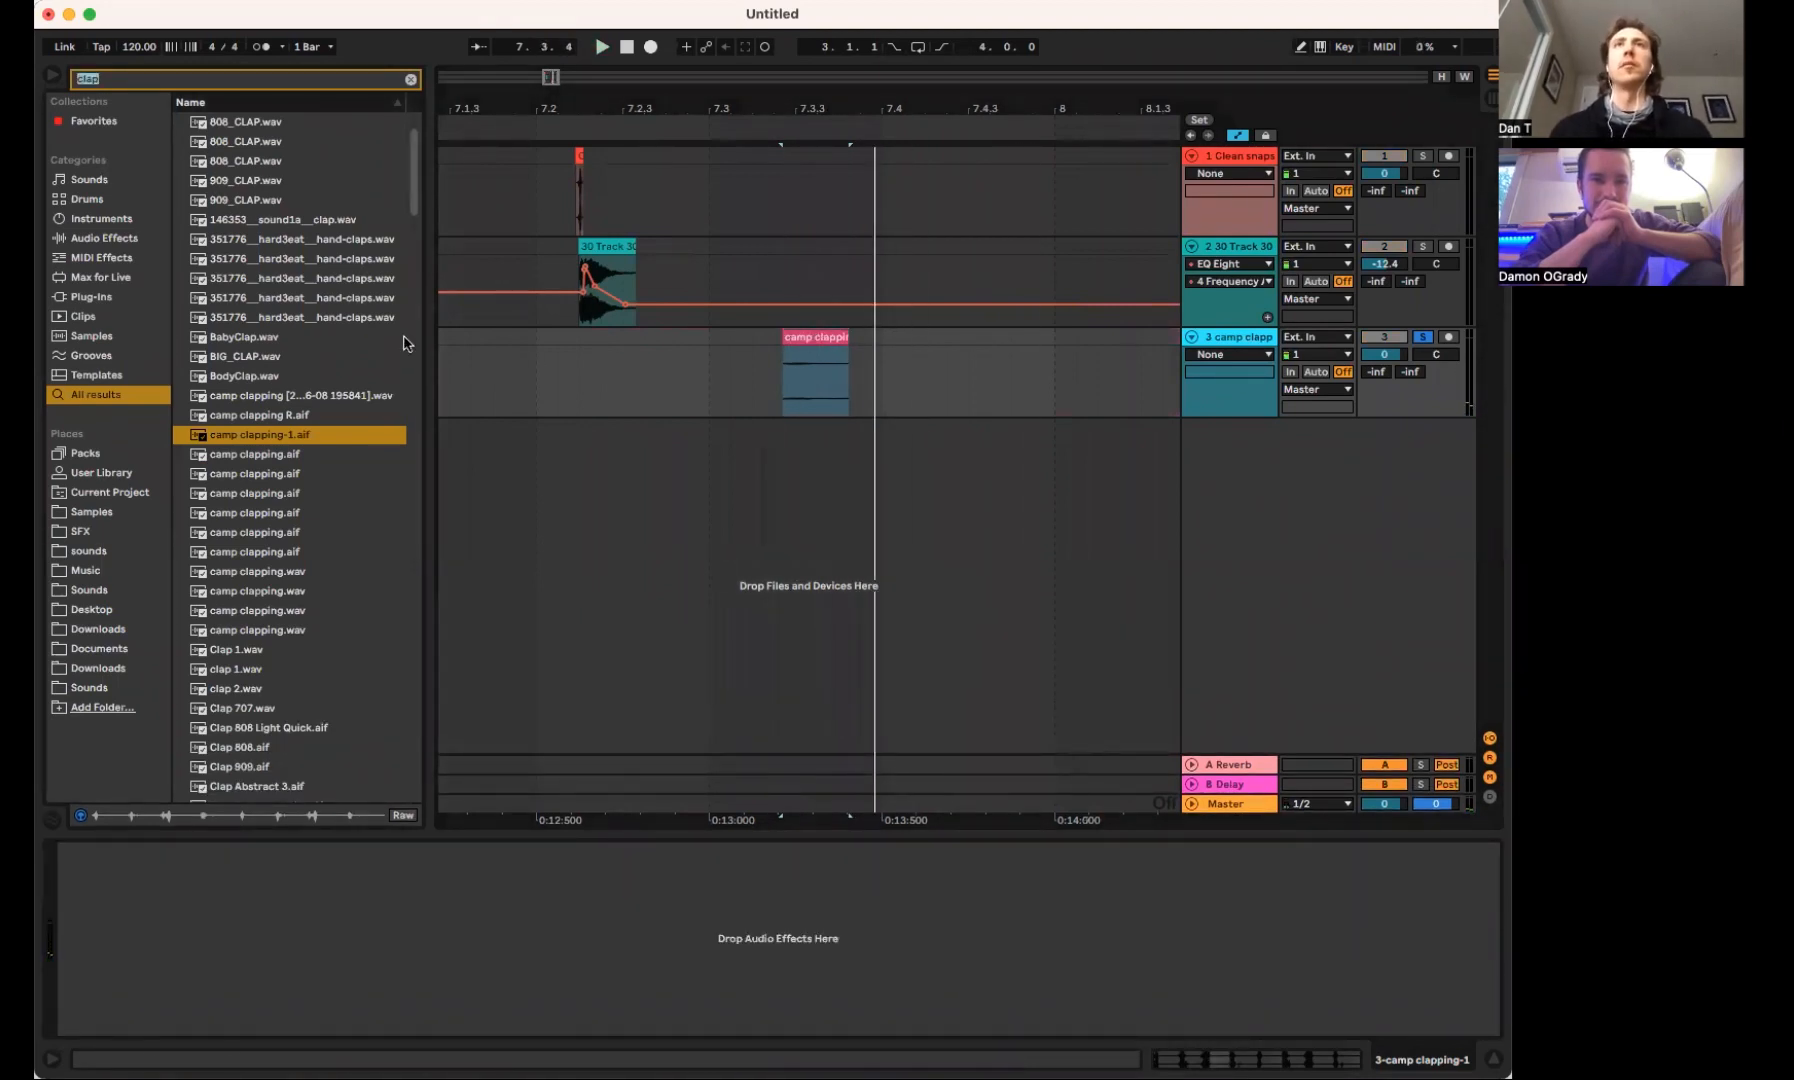
pyautogui.click(793, 338)
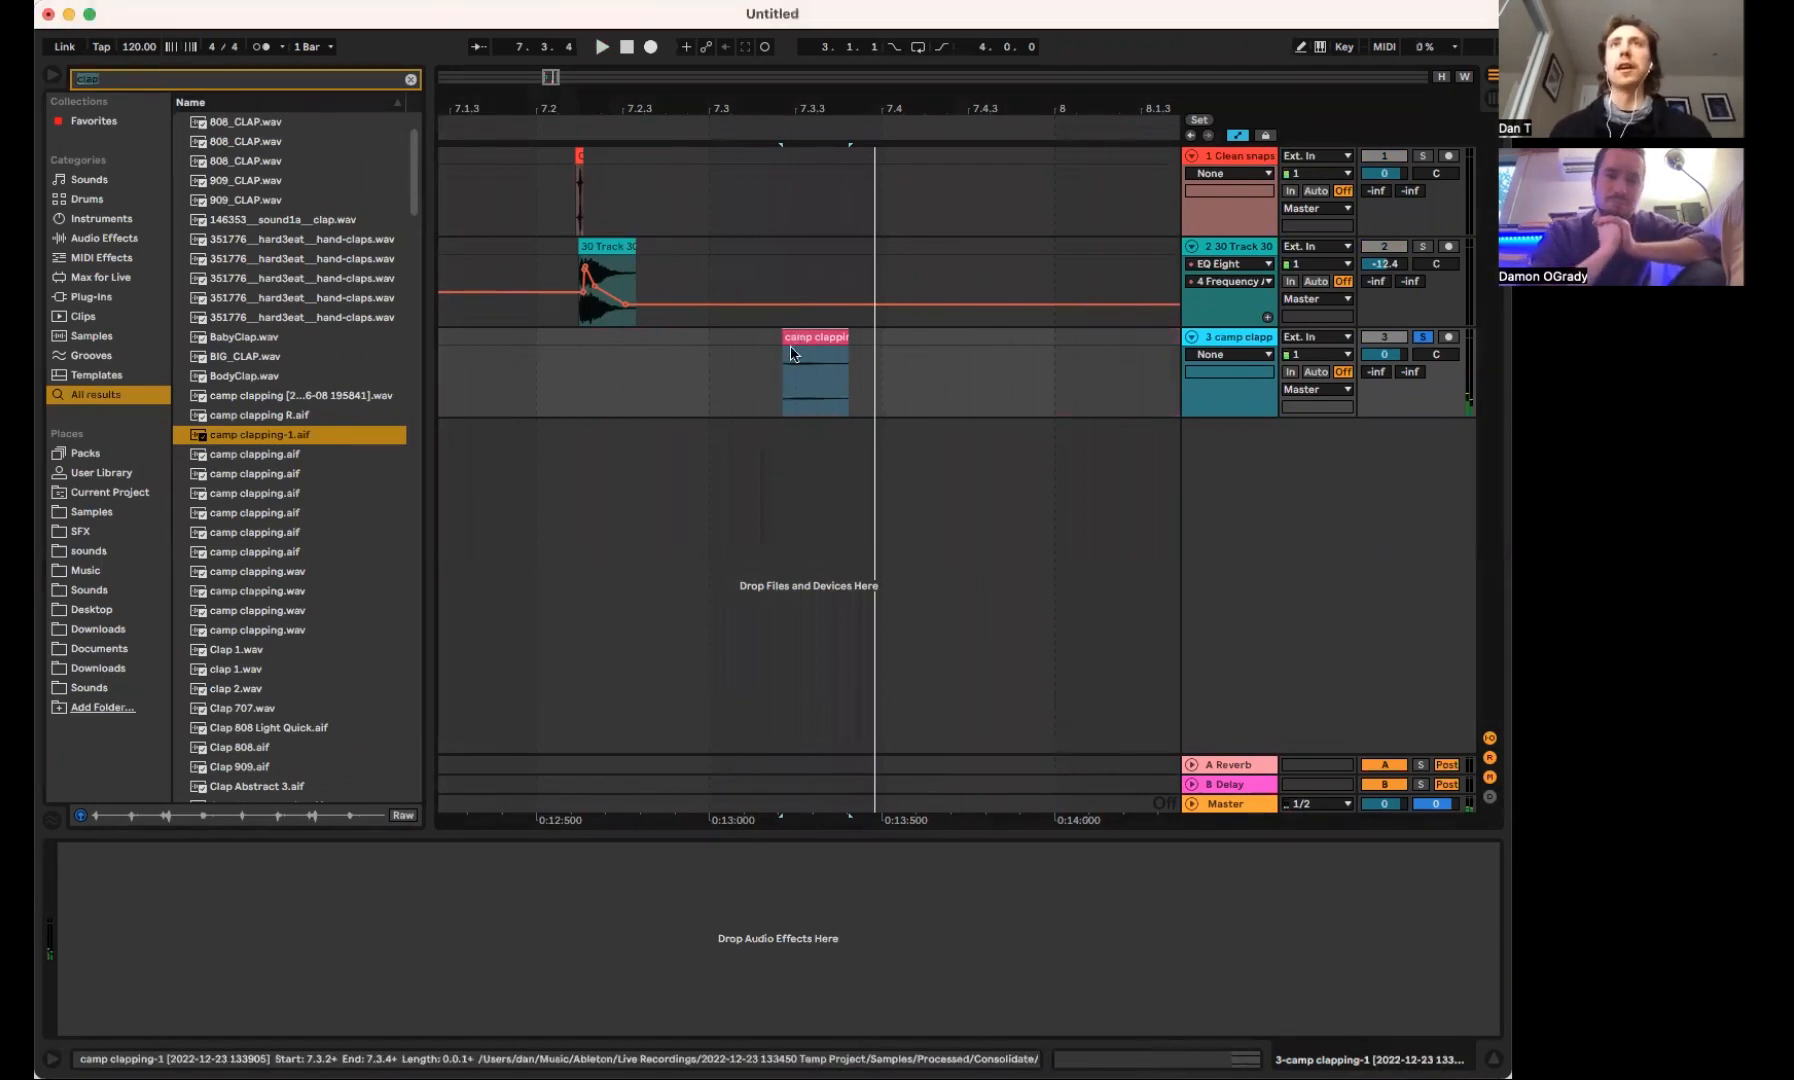
# Set the consolidated clap clip's gain to 1.88 dB and play it
pyautogui.hotkey('shift', 'Tab')
pyautogui.moveTo(371, 878); pyautogui.dragTo(371, 866)
pyautogui.press('space')
# Add EQ Eight to the clap track, boost the low mids and roll off the highs at 6.12 kHz while listening
pyautogui.press('space')
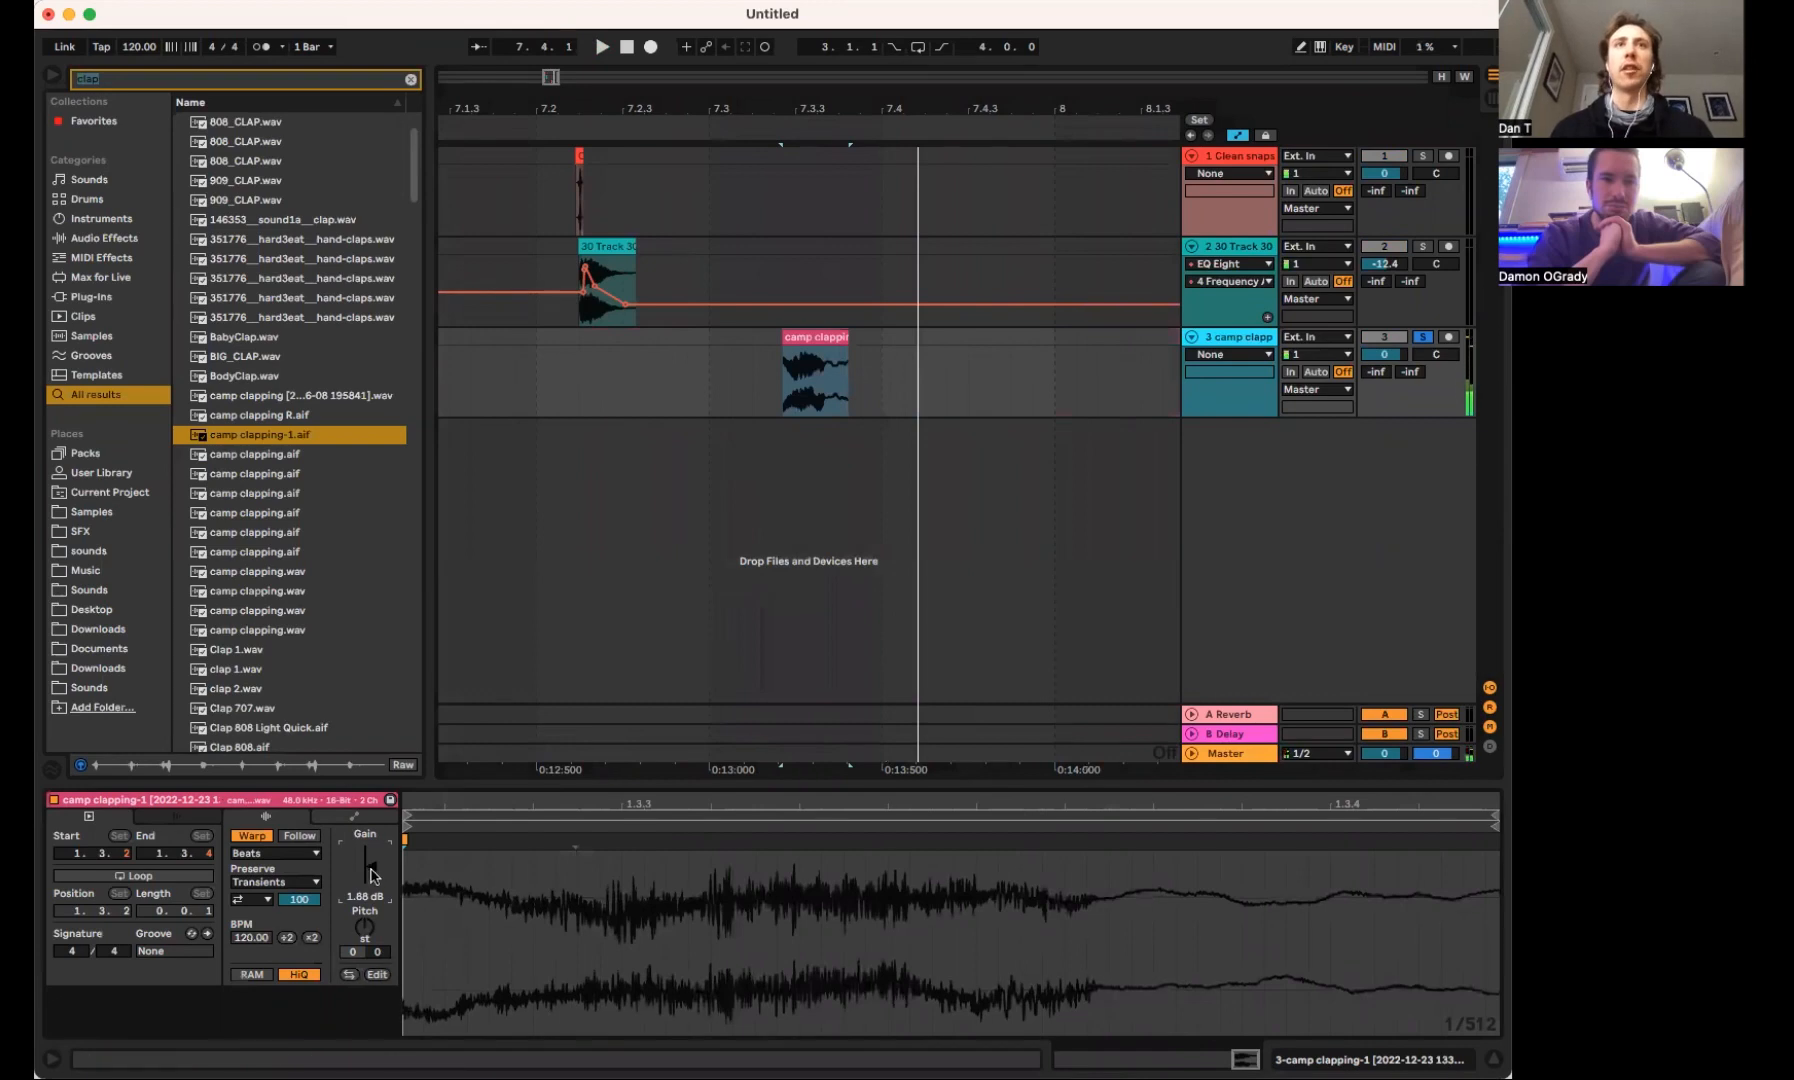
pyautogui.hotkey('shift', 'Tab')
pyautogui.write('re')
pyautogui.press('BackSpace')
pyautogui.press('BackSpace')
pyautogui.write('eq')
pyautogui.moveTo(229, 137); pyautogui.dragTo(251, 354)
pyautogui.moveTo(260, 941); pyautogui.dragTo(308, 905)
pyautogui.press('space')
pyautogui.moveTo(478, 942); pyautogui.dragTo(427, 946)
# Stretch the clap clip to about one beat, starting near 7.2.2 alongside the other layers, and play it
pyautogui.press('space')
pyautogui.moveTo(843, 338); pyautogui.dragTo(803, 349)
pyautogui.hotkey('shift', 'Tab')
# Try the Complex Pro warp mode on the clap clip, settle on Complex and nudge the clip slightly earlier
pyautogui.press('space')
pyautogui.click(316, 854)
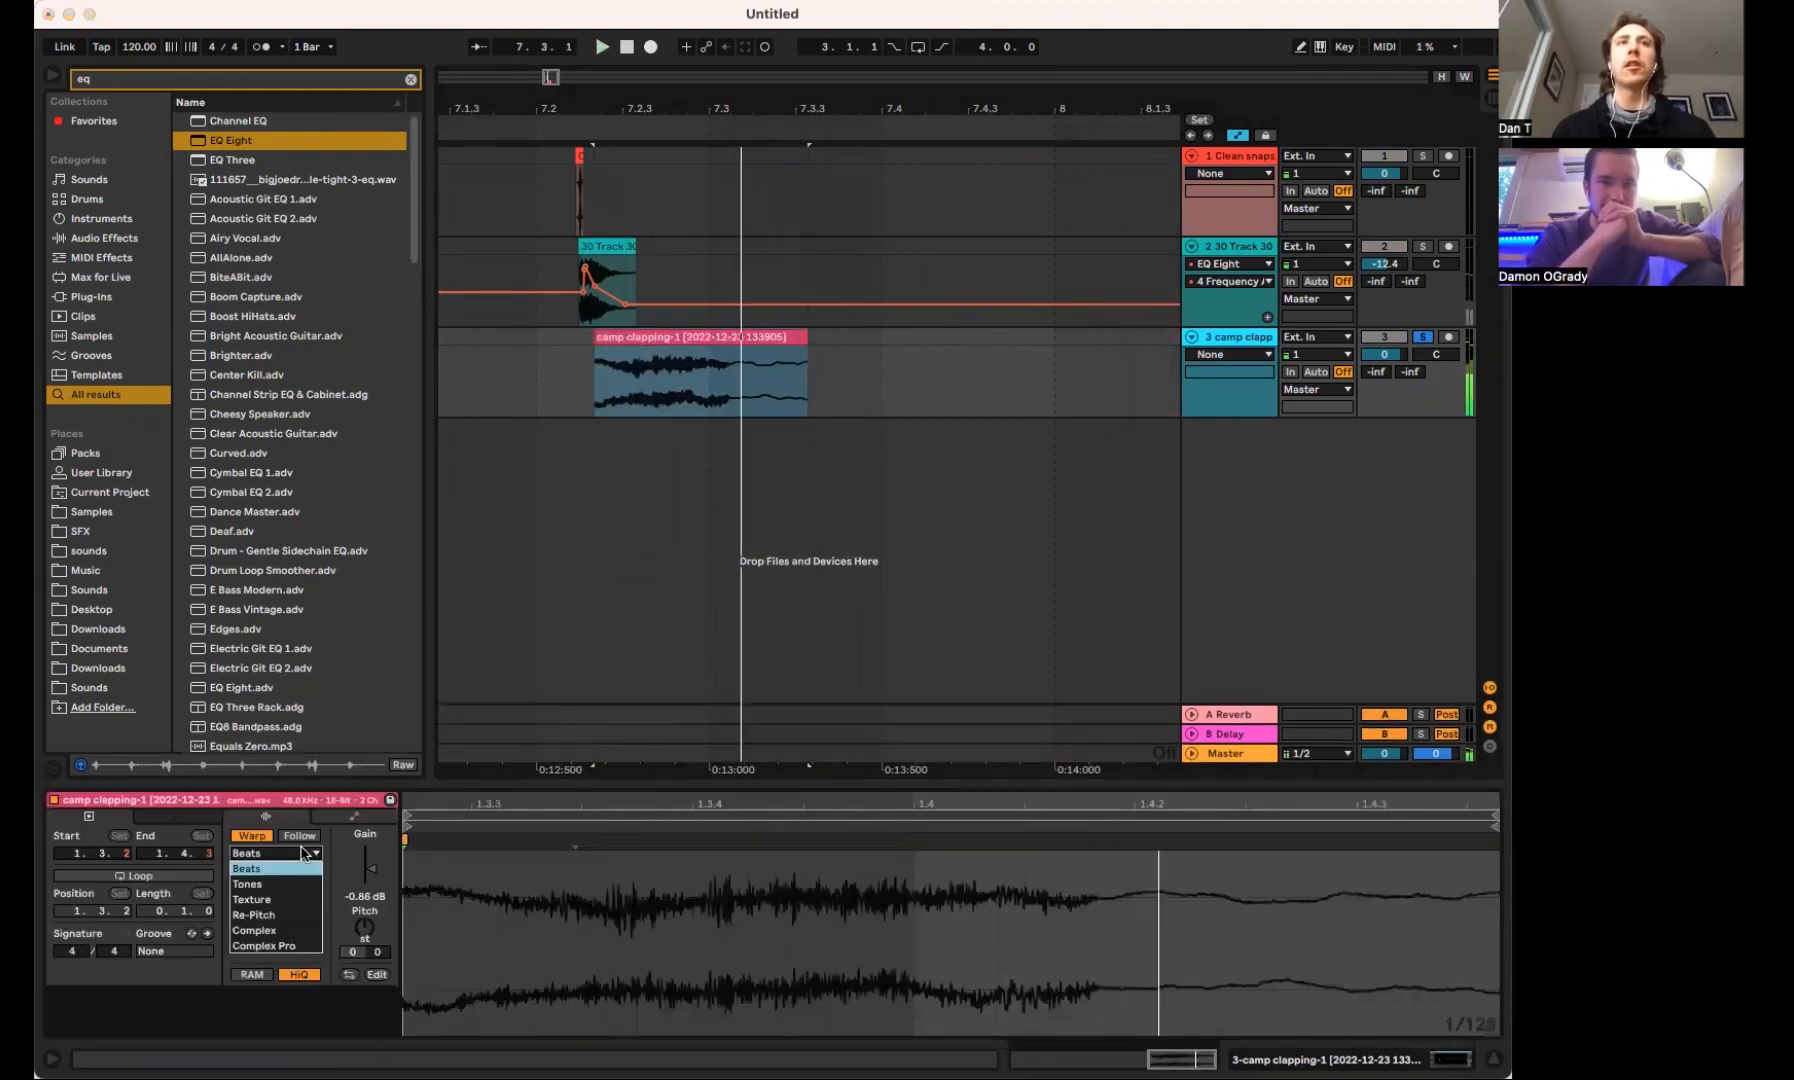
pyautogui.click(297, 944)
pyautogui.press('space')
pyautogui.press('space')
pyautogui.click(312, 854)
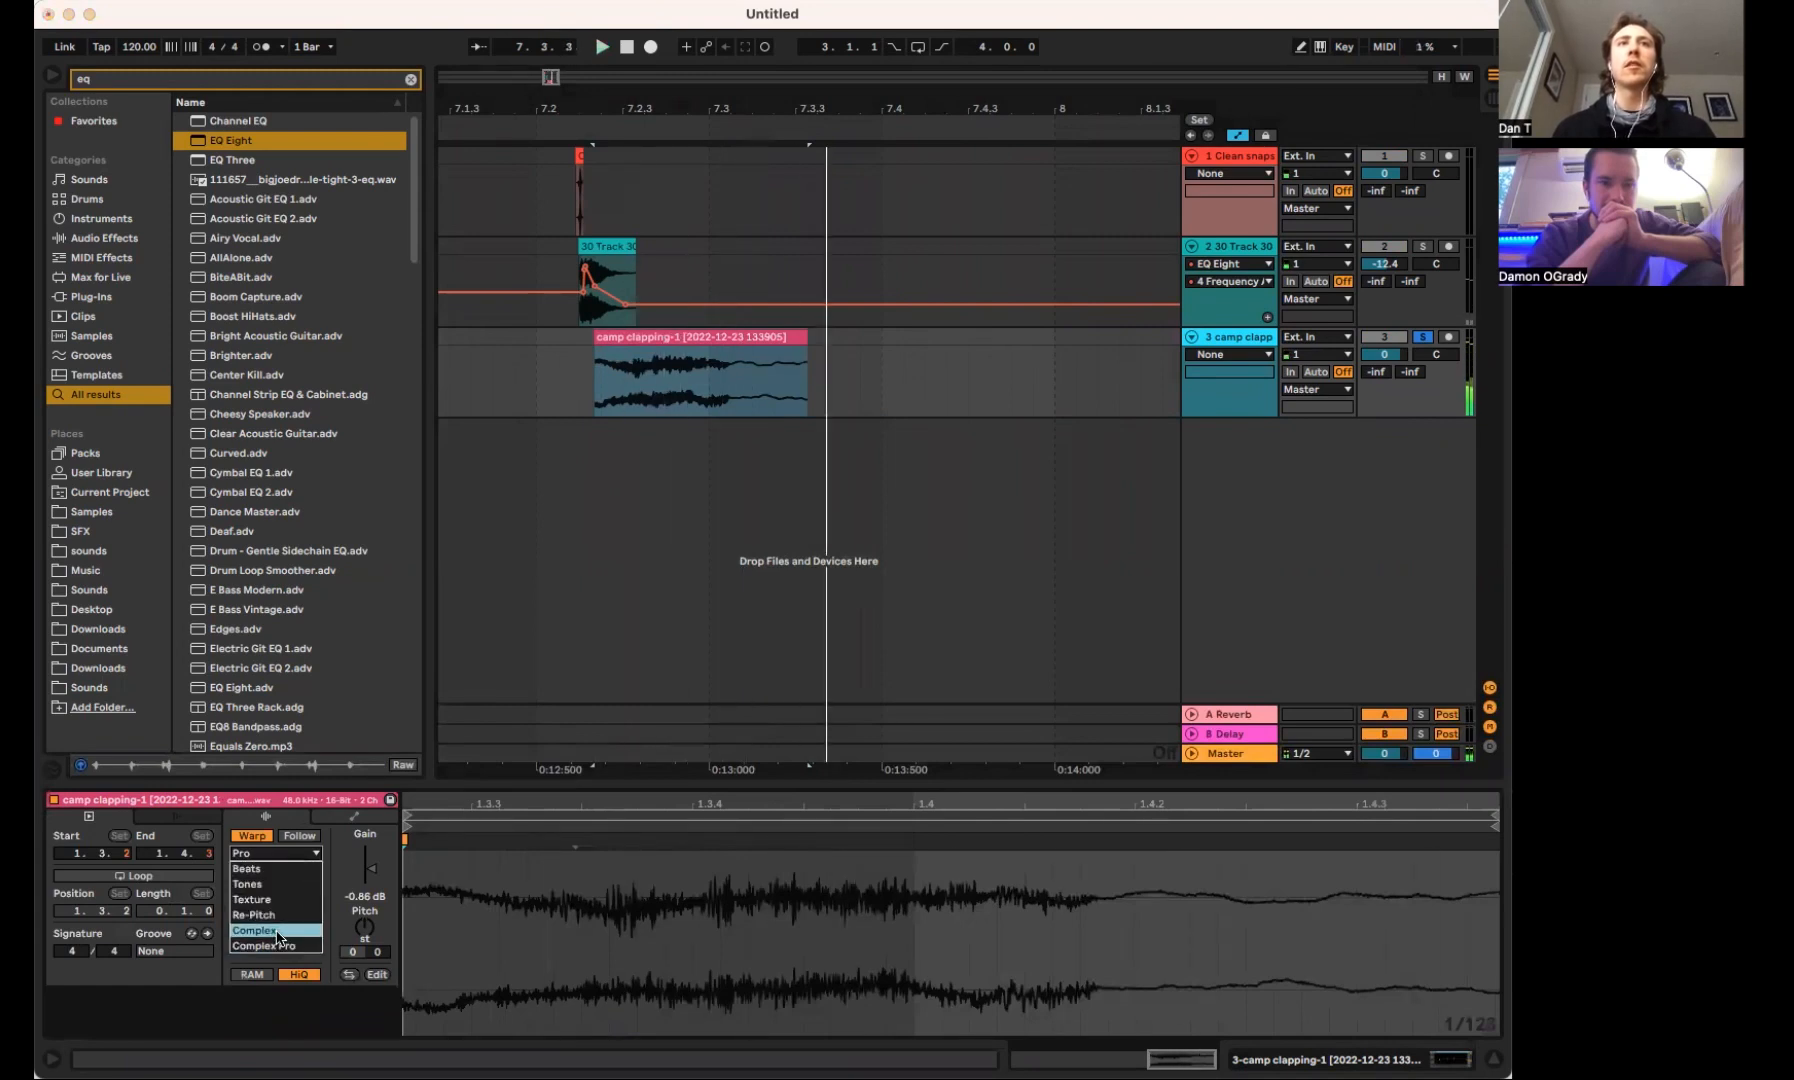
pyautogui.click(278, 932)
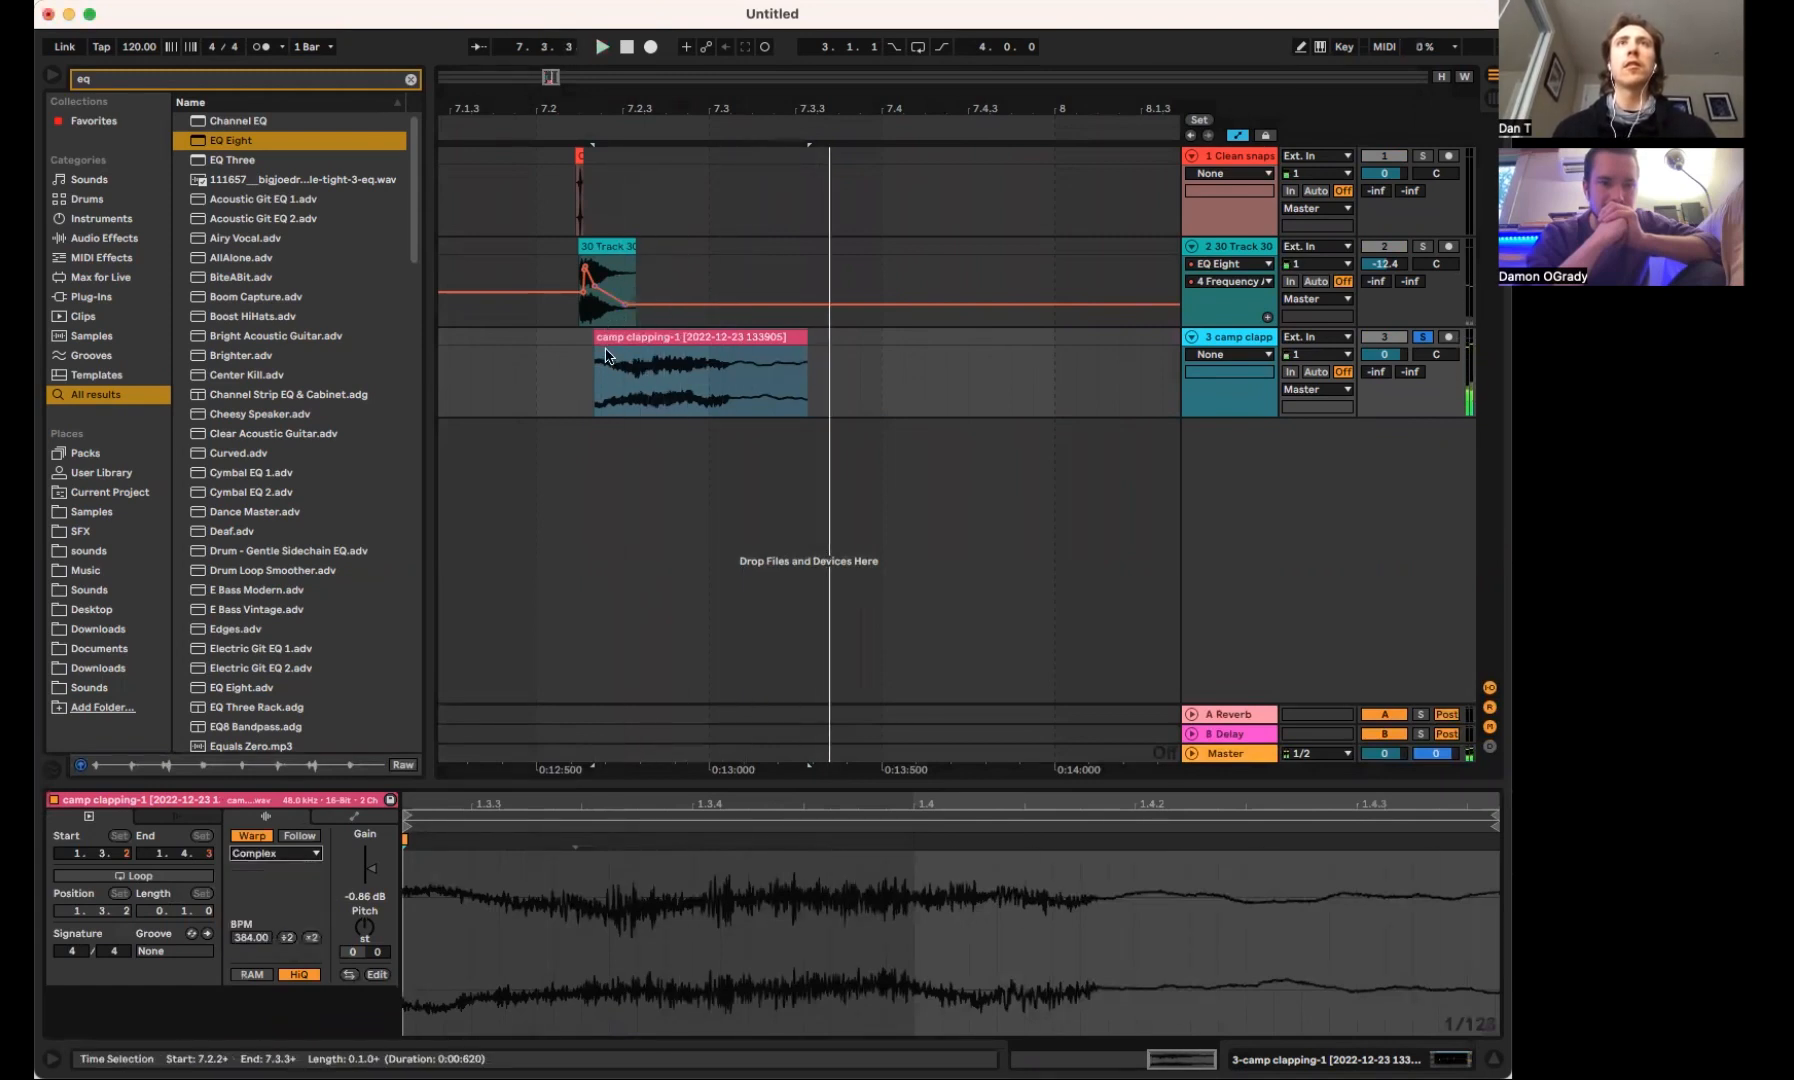
pyautogui.moveTo(610, 352); pyautogui.dragTo(599, 352)
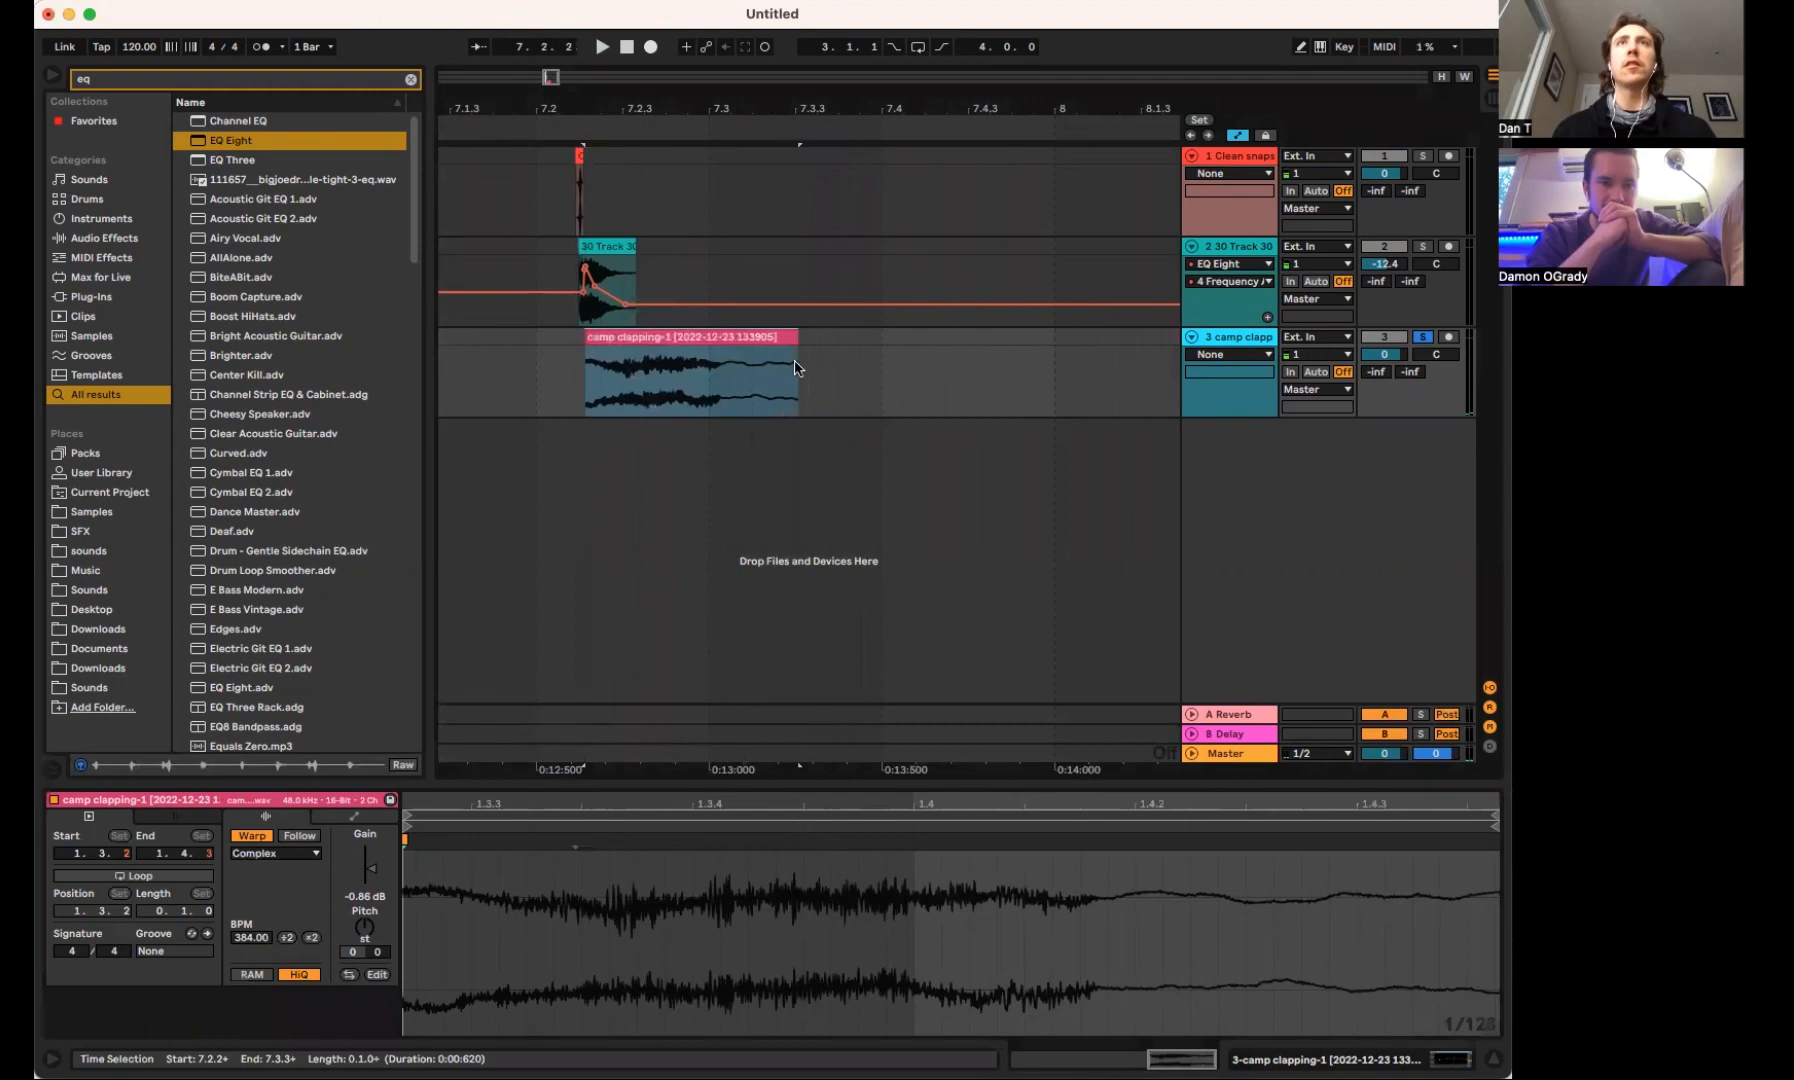
# Automate the clap track's volume to swell at the clip's start and fade to -57.0 dB near its end, and play it
pyautogui.press('a')
pyautogui.click(1397, 353)
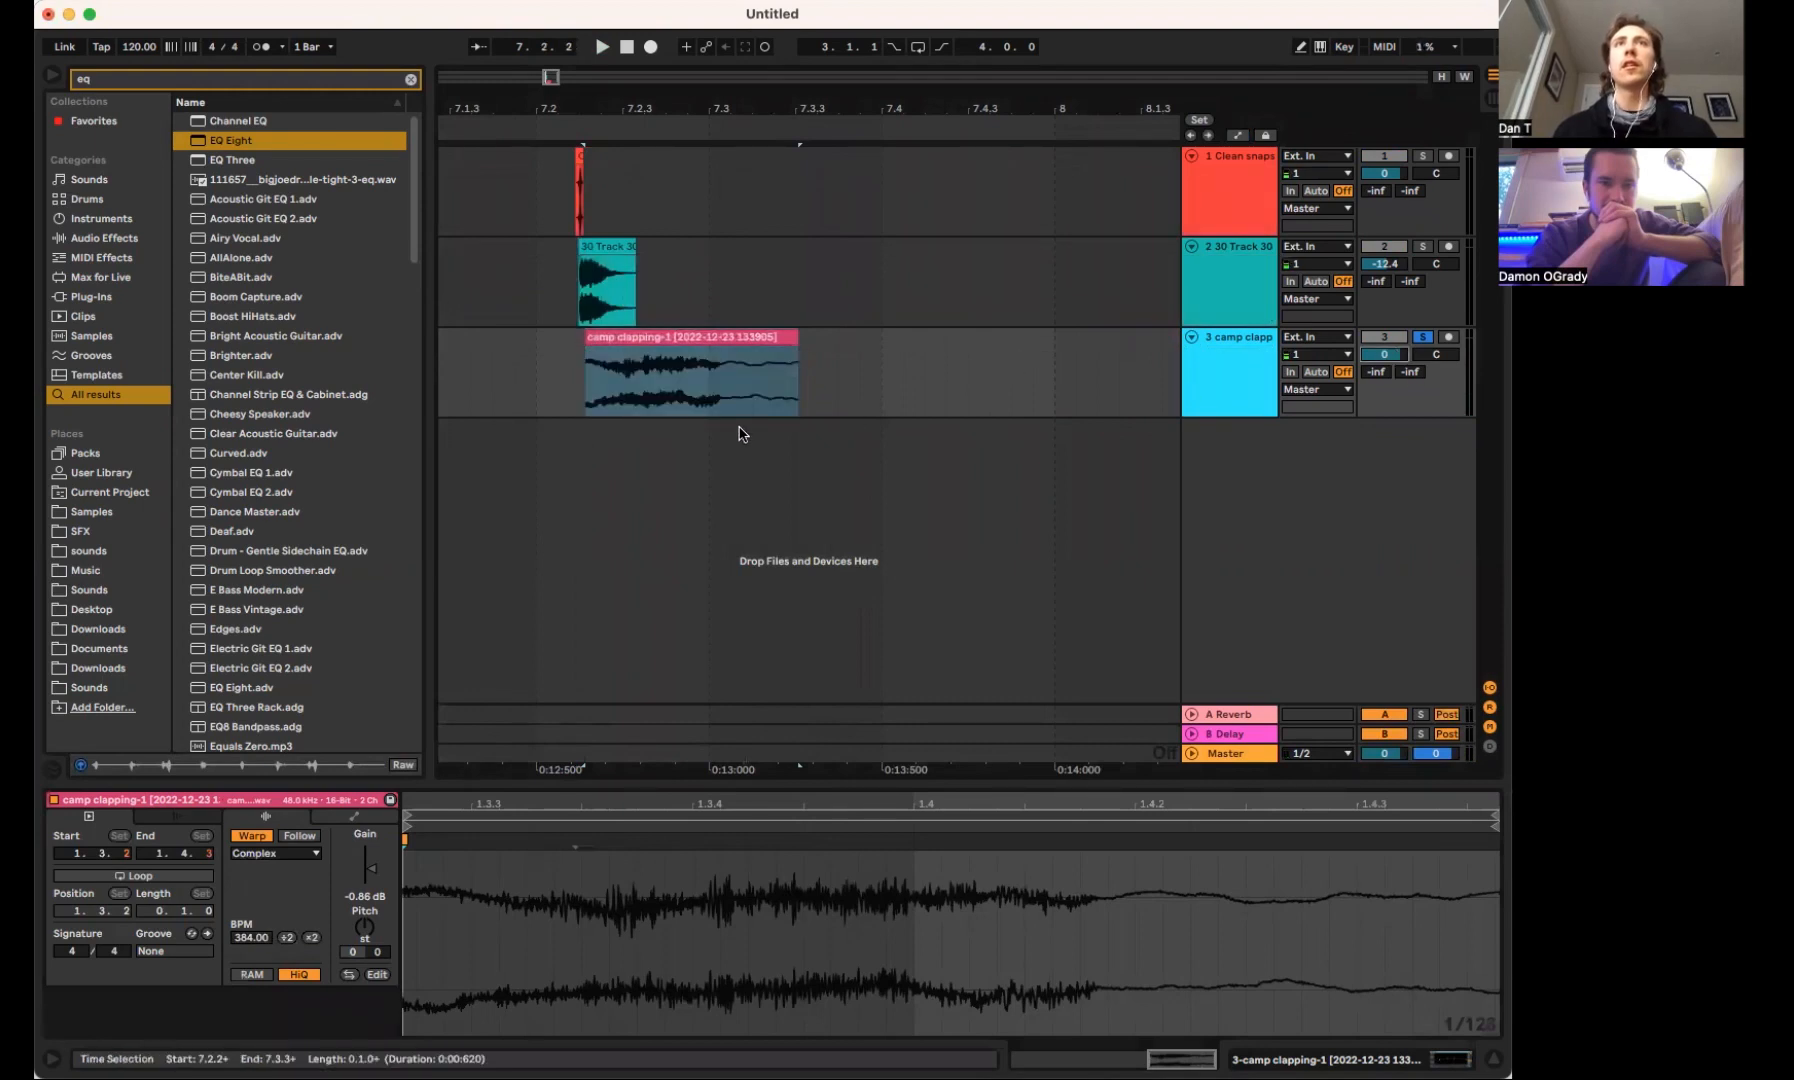
pyautogui.press('a')
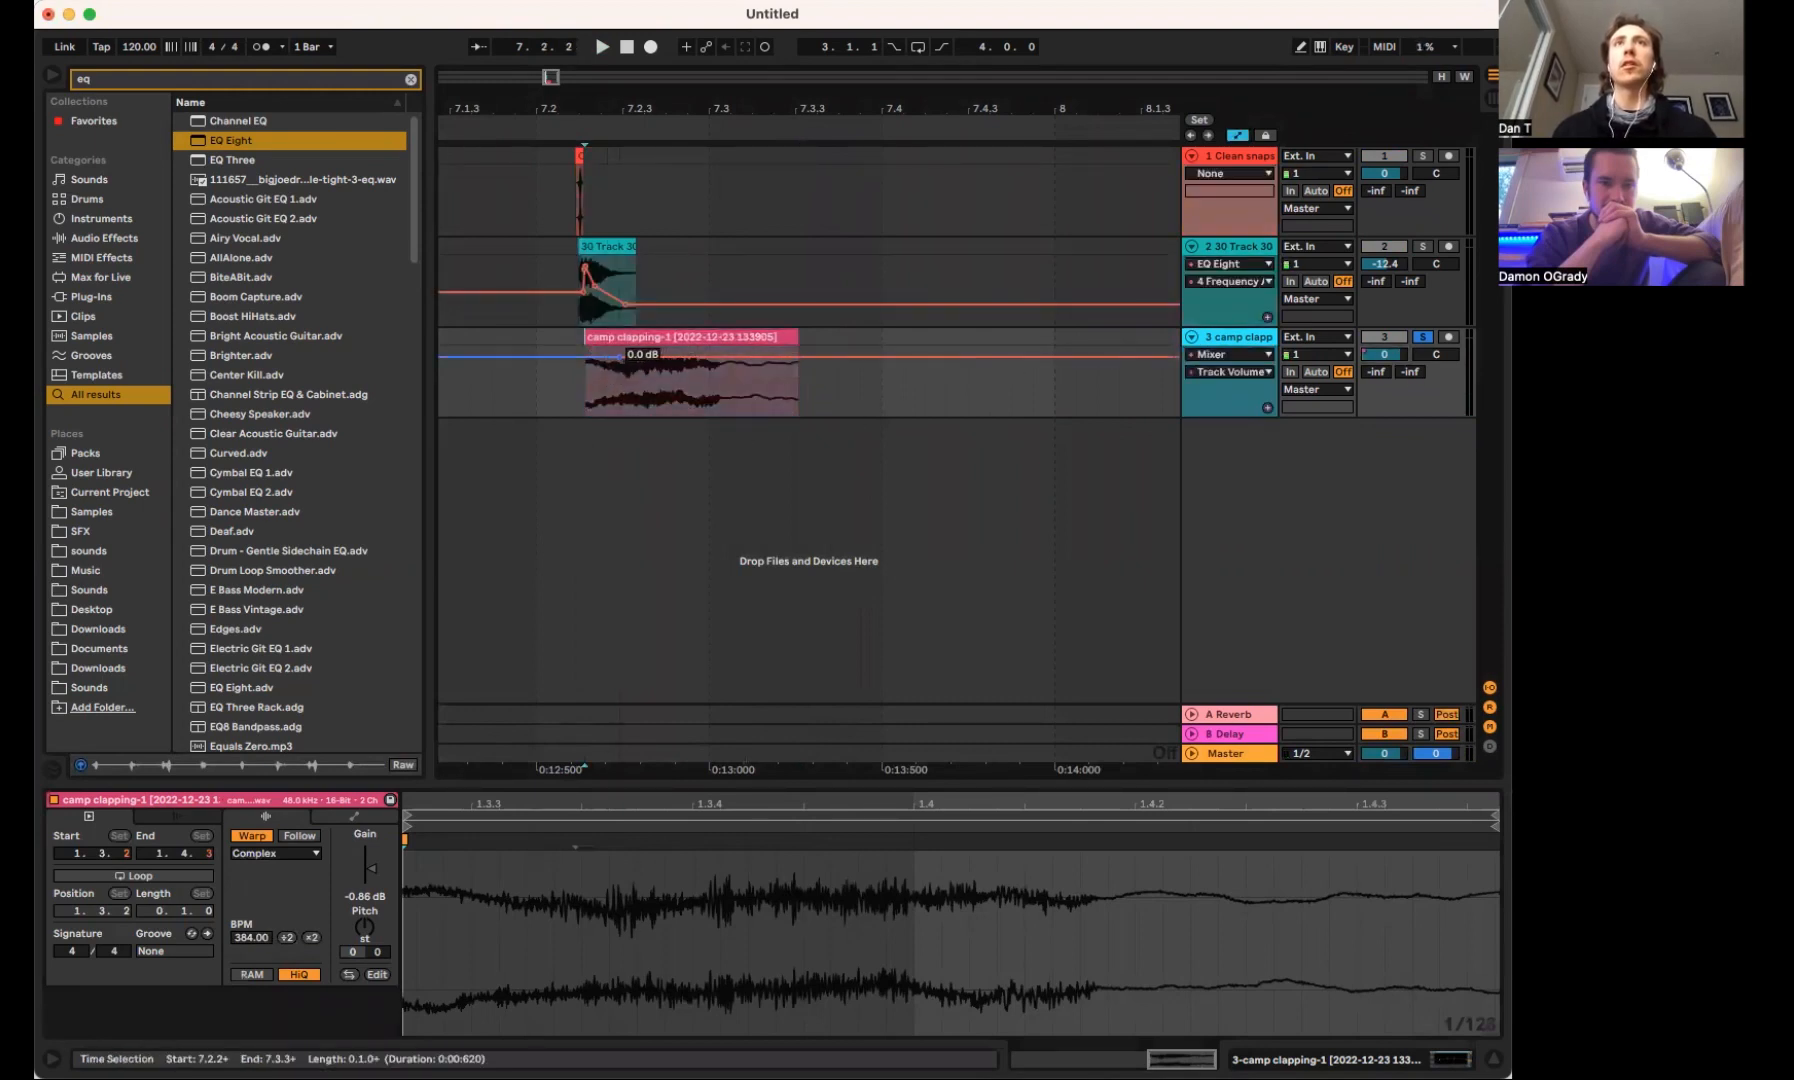
pyautogui.moveTo(655, 362); pyautogui.dragTo(777, 411)
pyautogui.press('space')
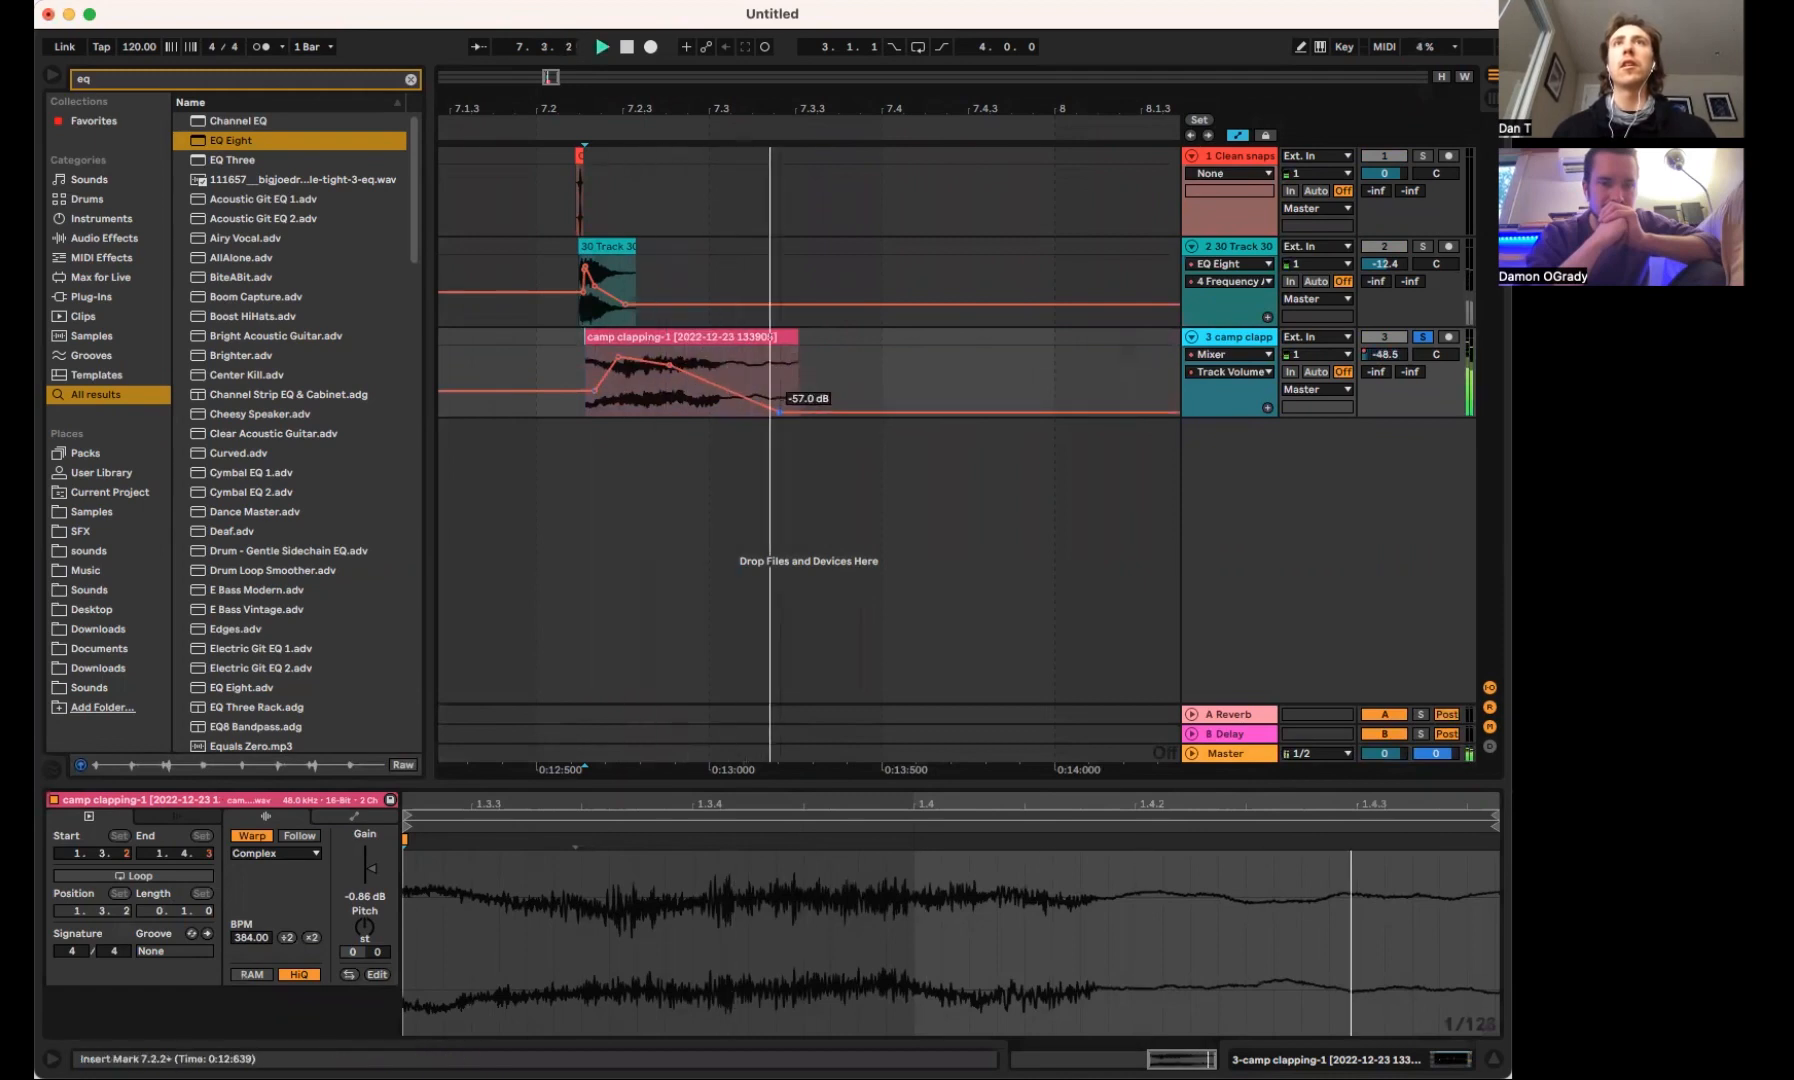
# Unsolo the clap track, lower the peak of its volume envelope and play the layered hit repeatedly
pyautogui.click(1423, 338)
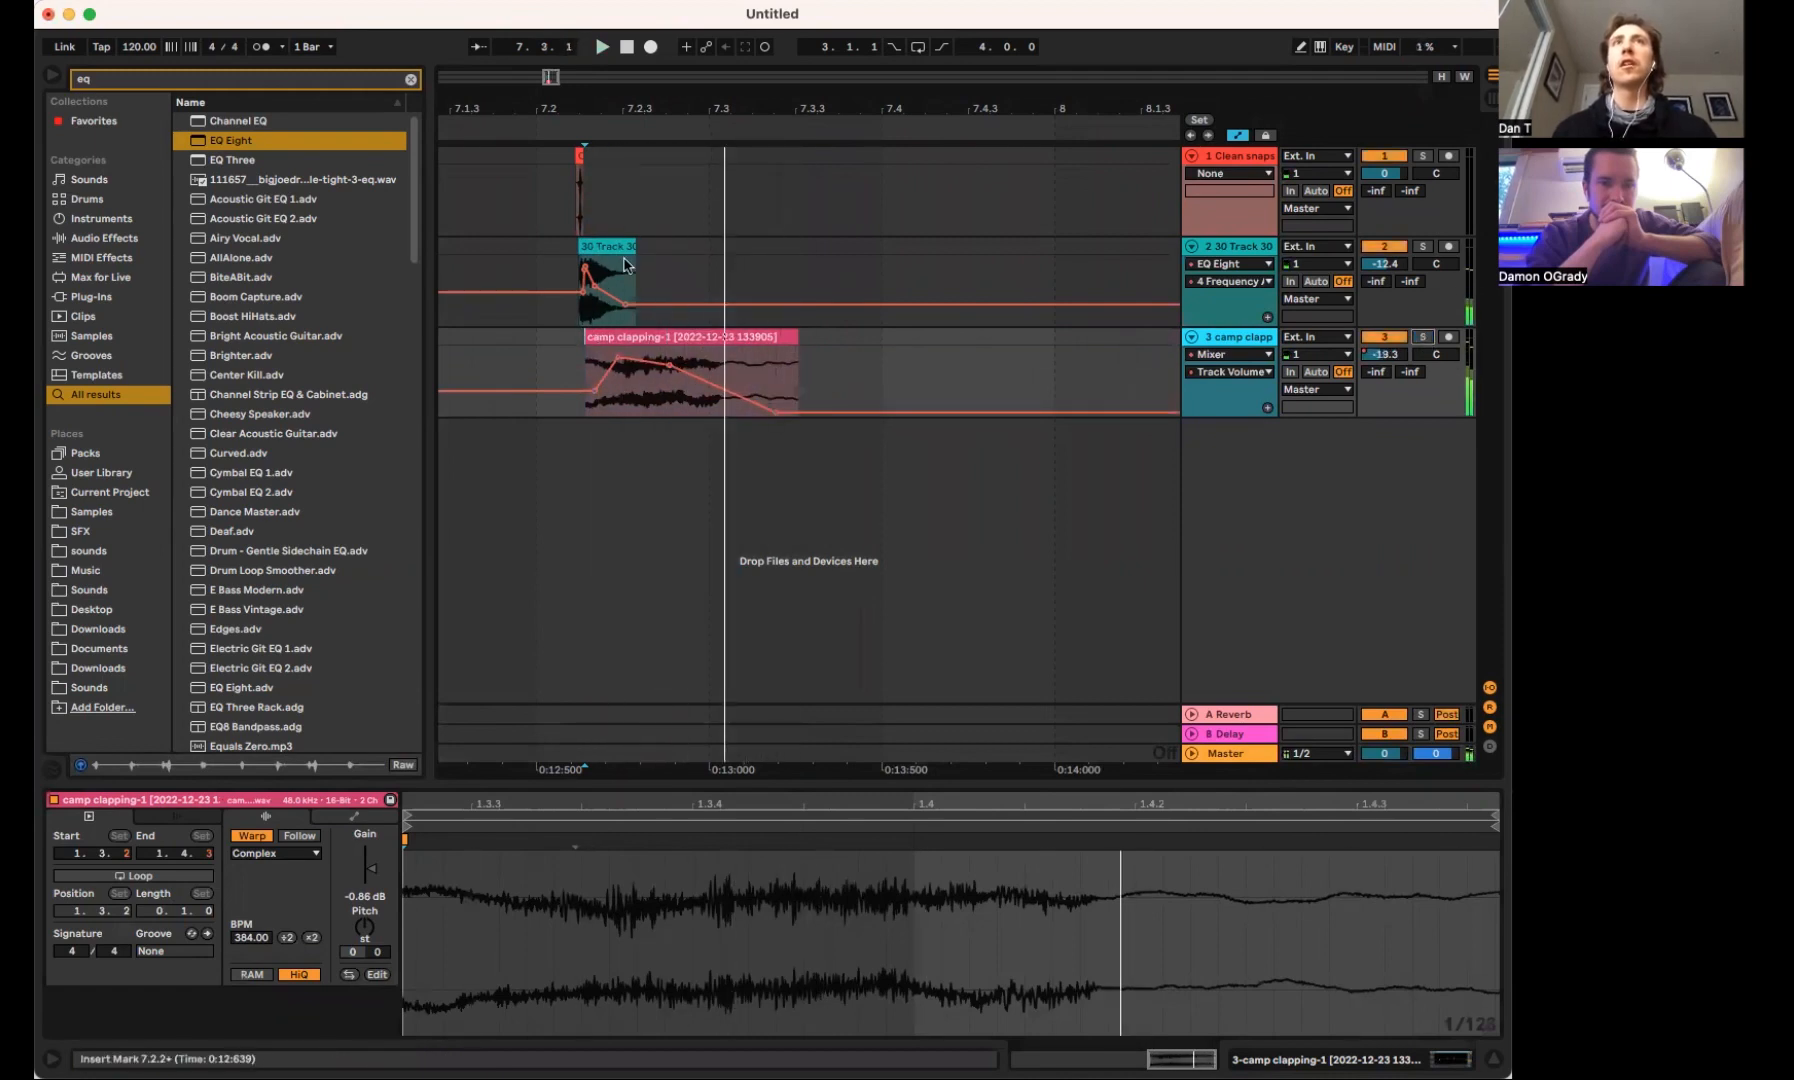
pyautogui.click(518, 250)
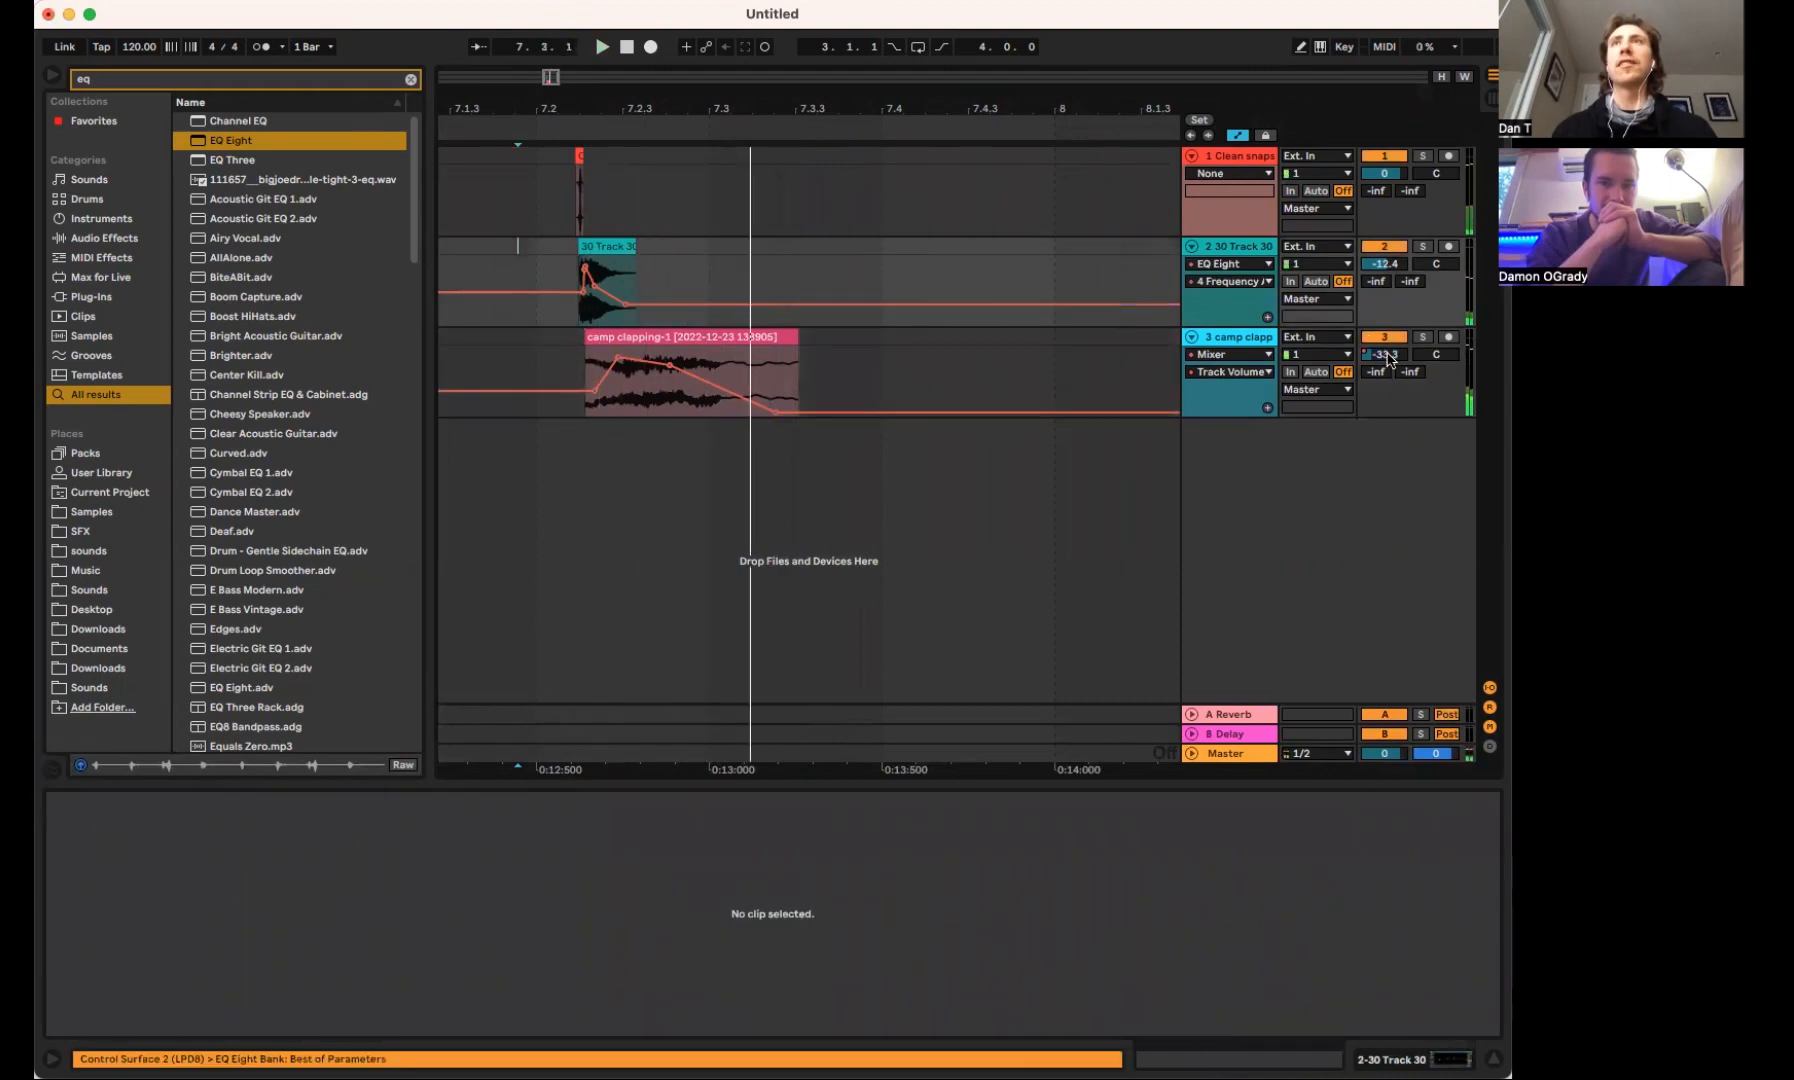
pyautogui.moveTo(618, 360)
pyautogui.mouseDown()
pyautogui.moveTo(588, 400)
pyautogui.moveTo(602, 376)
pyautogui.mouseUp()
pyautogui.press('space')
# Transpose the 30 Track 30 clip to +7 semitones and play the layers together
pyautogui.press('space')
pyautogui.press('space')
pyautogui.press('space')
pyautogui.press('space')
pyautogui.press('space')
pyautogui.press('space')
pyautogui.press('space')
pyautogui.moveTo(613, 102); pyautogui.dragTo(613, 190)
pyautogui.click(459, 214)
pyautogui.press('space')
pyautogui.press('space')
pyautogui.doubleClick(600, 245)
pyautogui.moveTo(358, 940); pyautogui.dragTo(358, 925)
pyautogui.press('space')
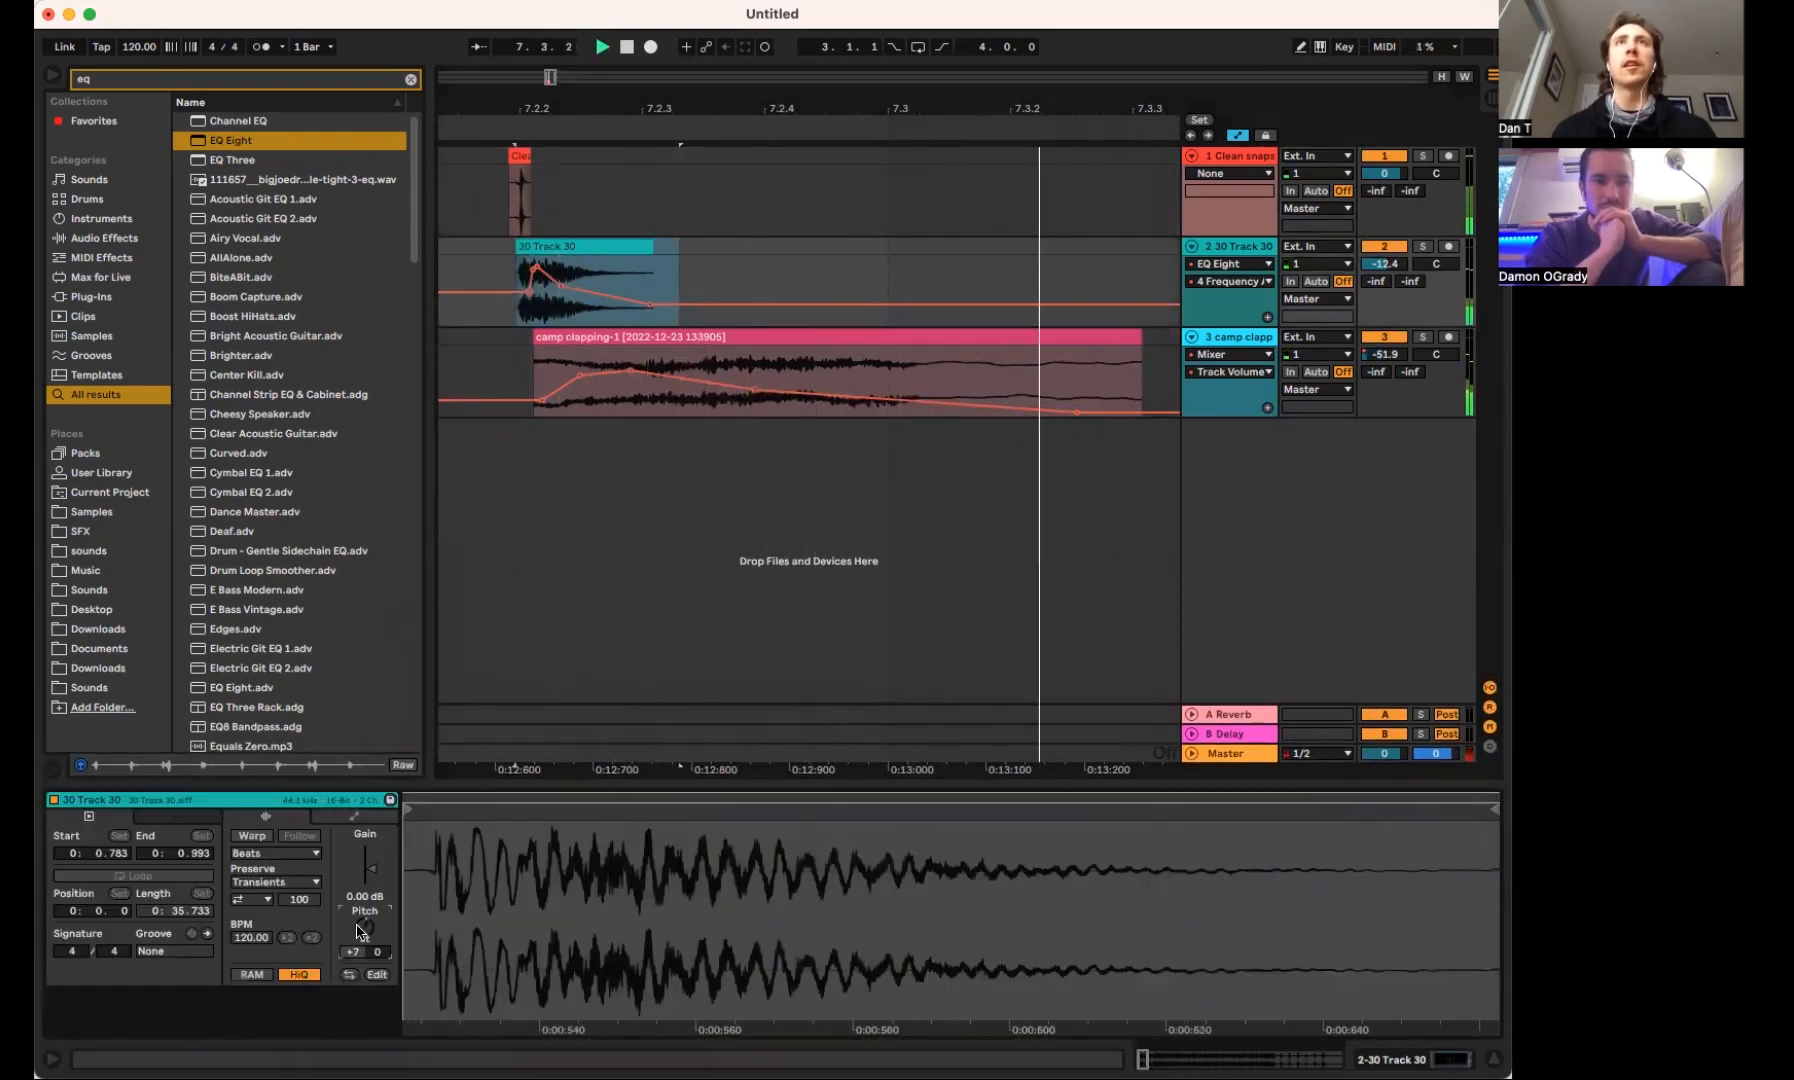
# Try shifting the clap clip earlier so it starts ahead of the snap, play it and undo the move
pyautogui.click(782, 338)
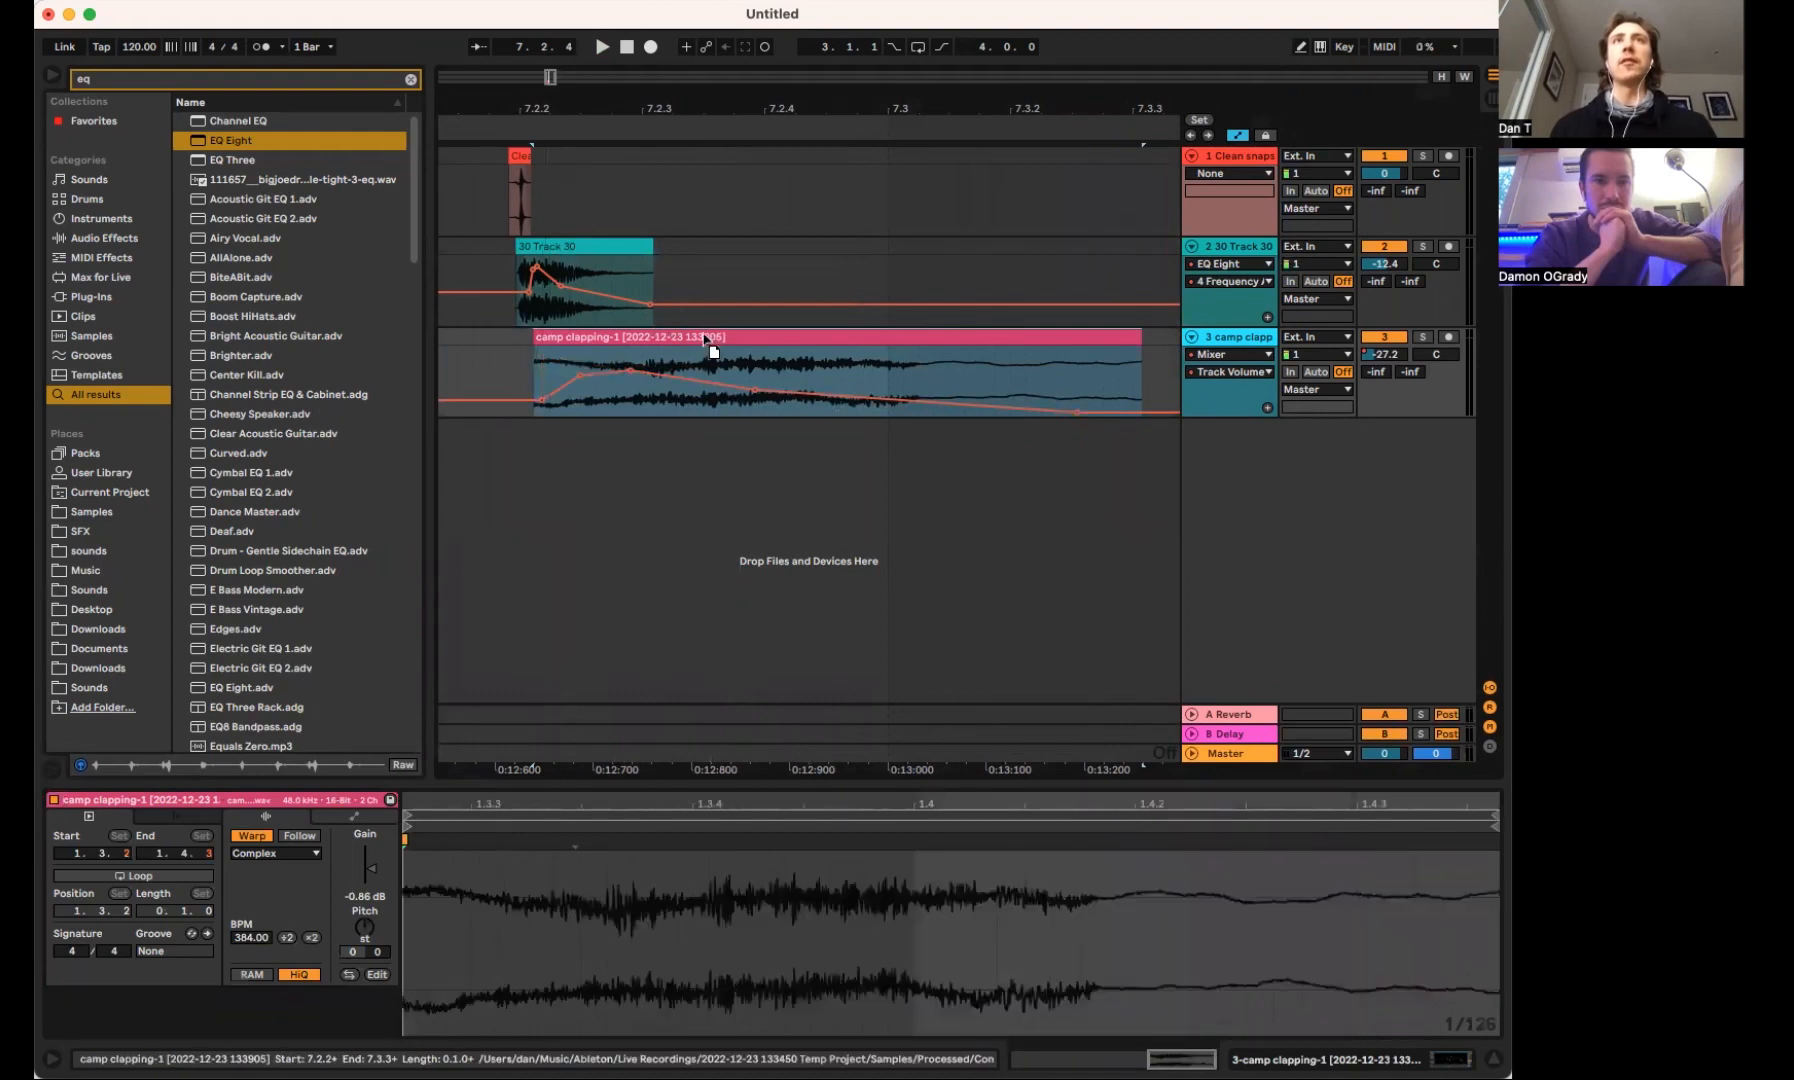
pyautogui.moveTo(714, 335); pyautogui.dragTo(682, 333)
pyautogui.press('space')
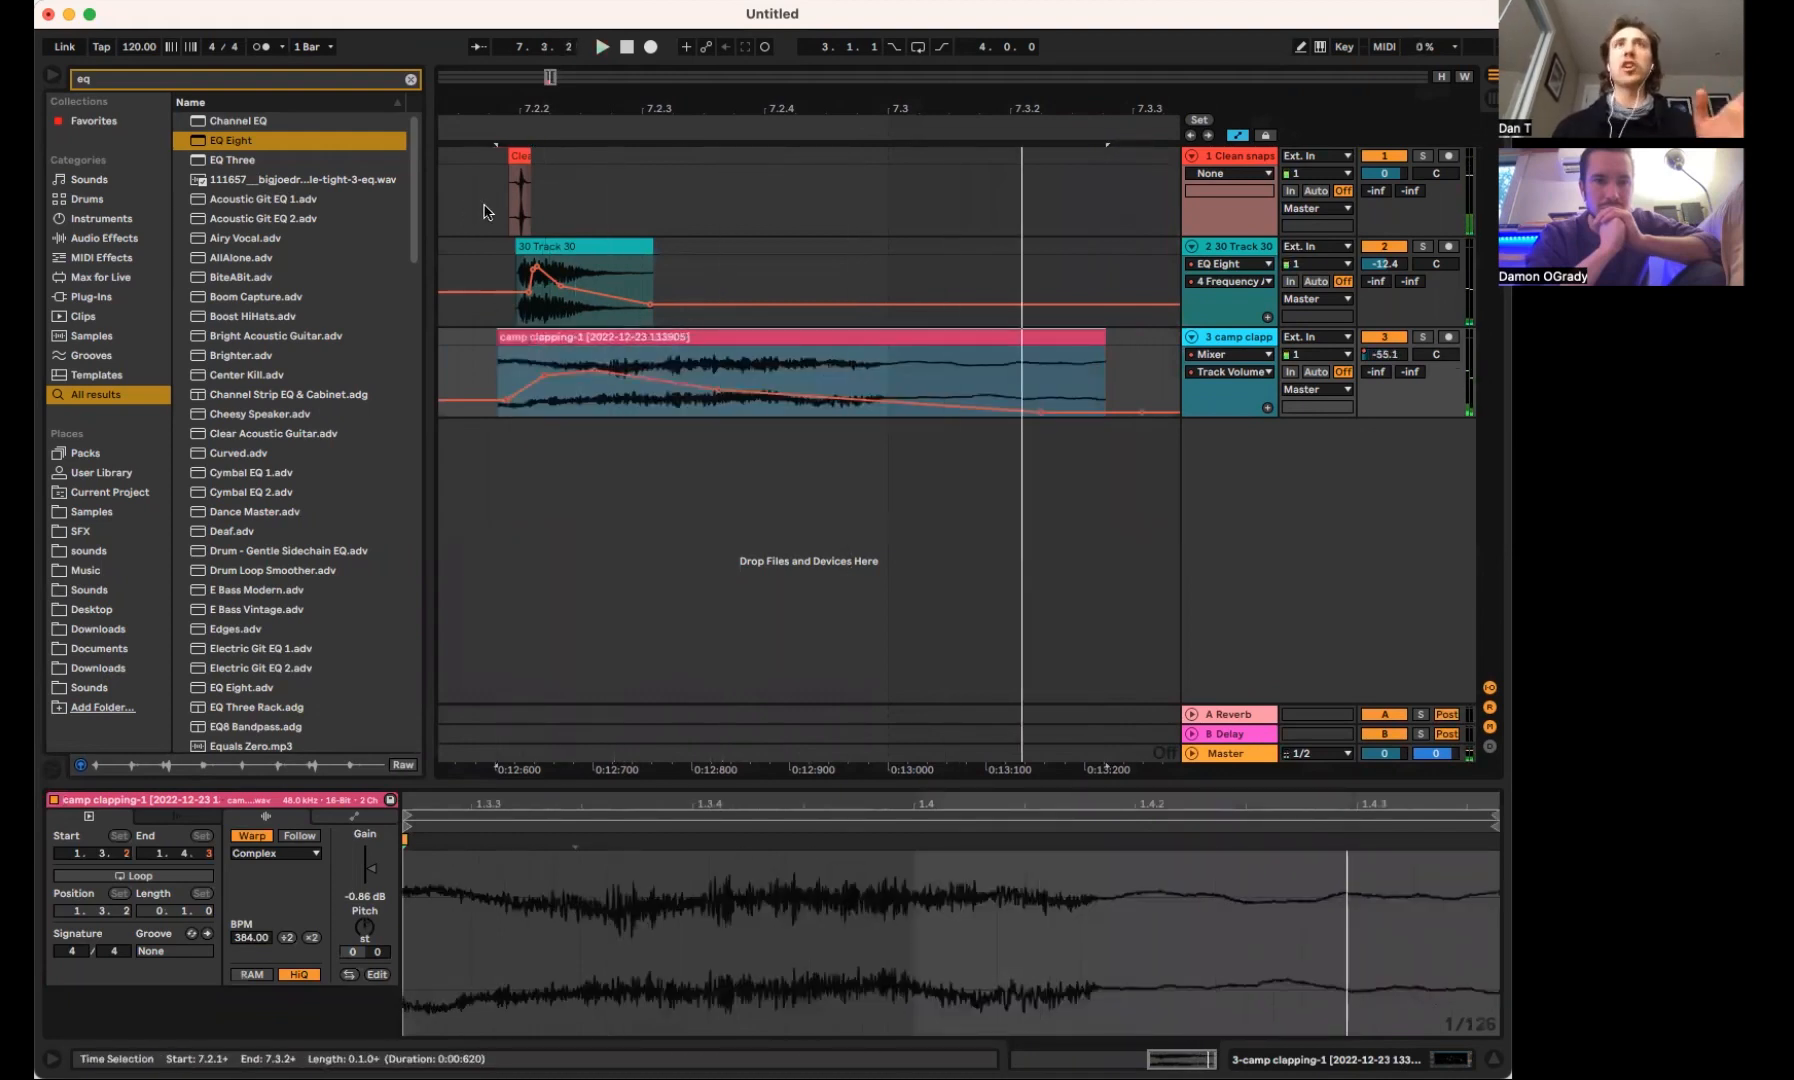
pyautogui.press('super+z')
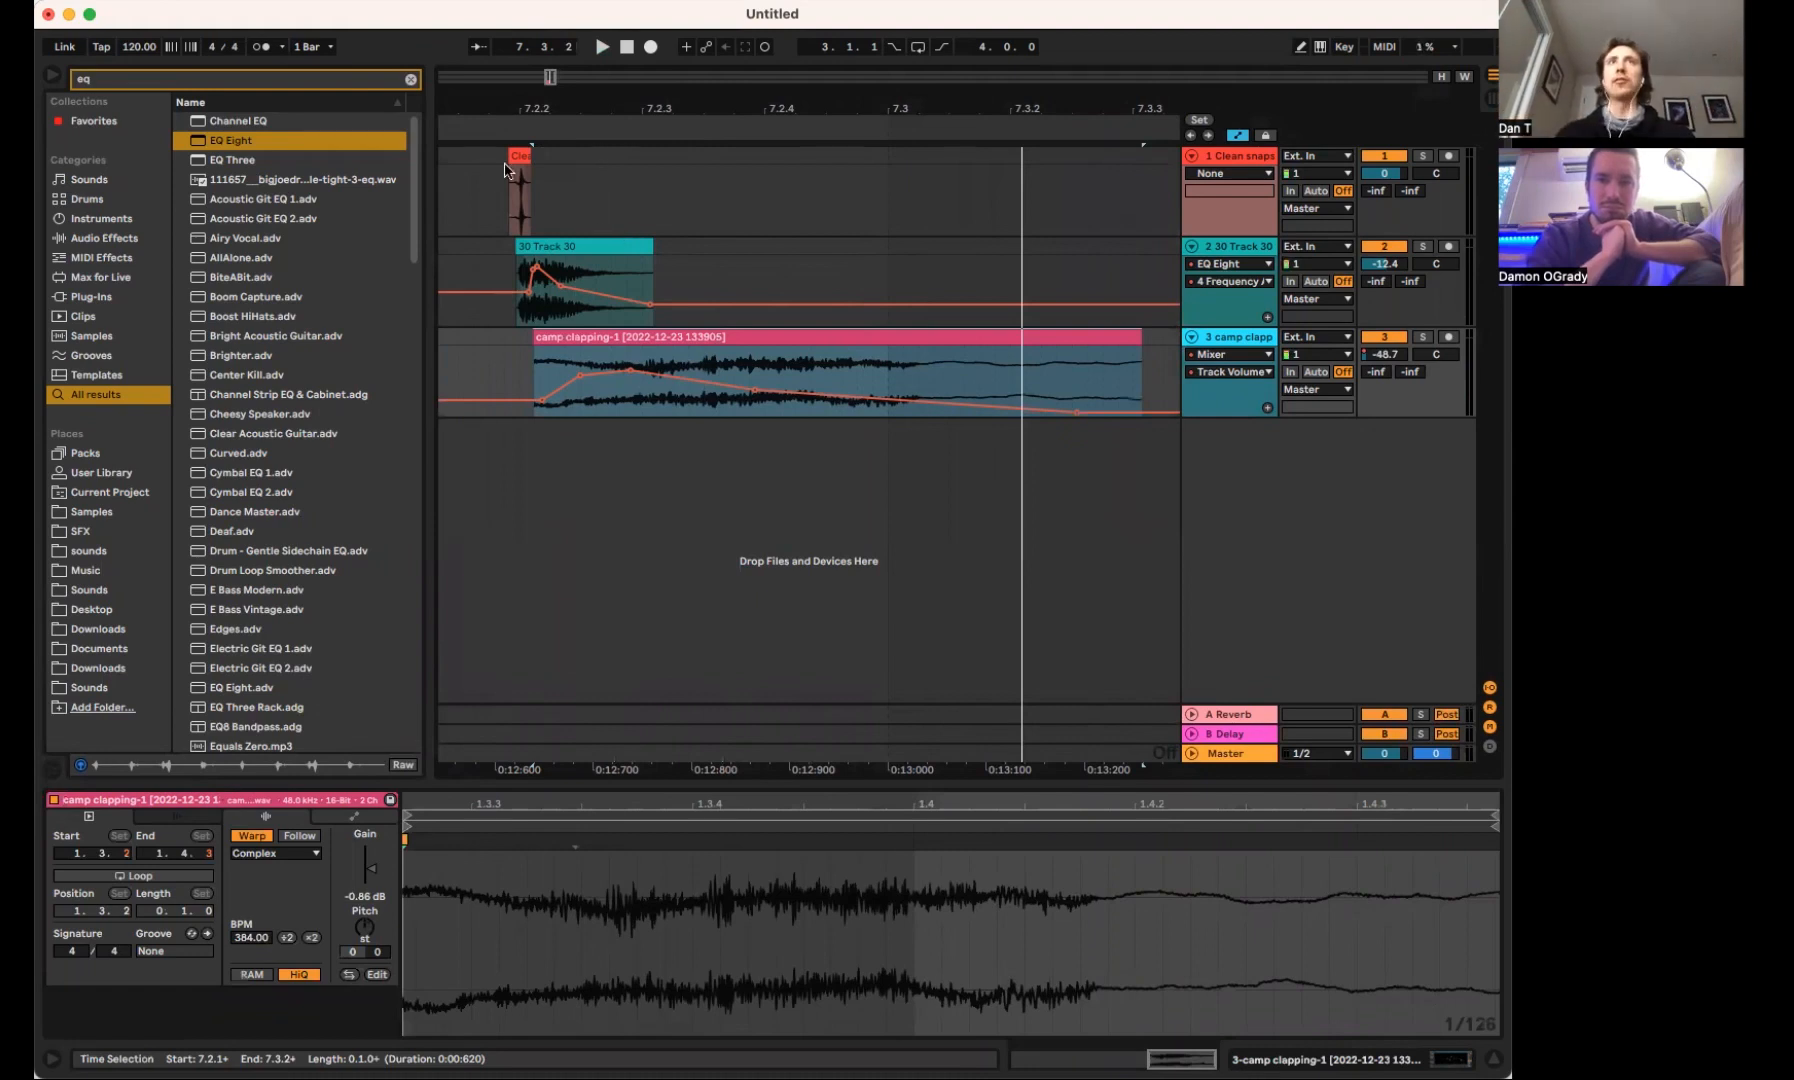
# Play the layered snare and move the clap clip earlier so it starts just before the snap, at about 7.2.1
pyautogui.click(458, 182)
pyautogui.press('space')
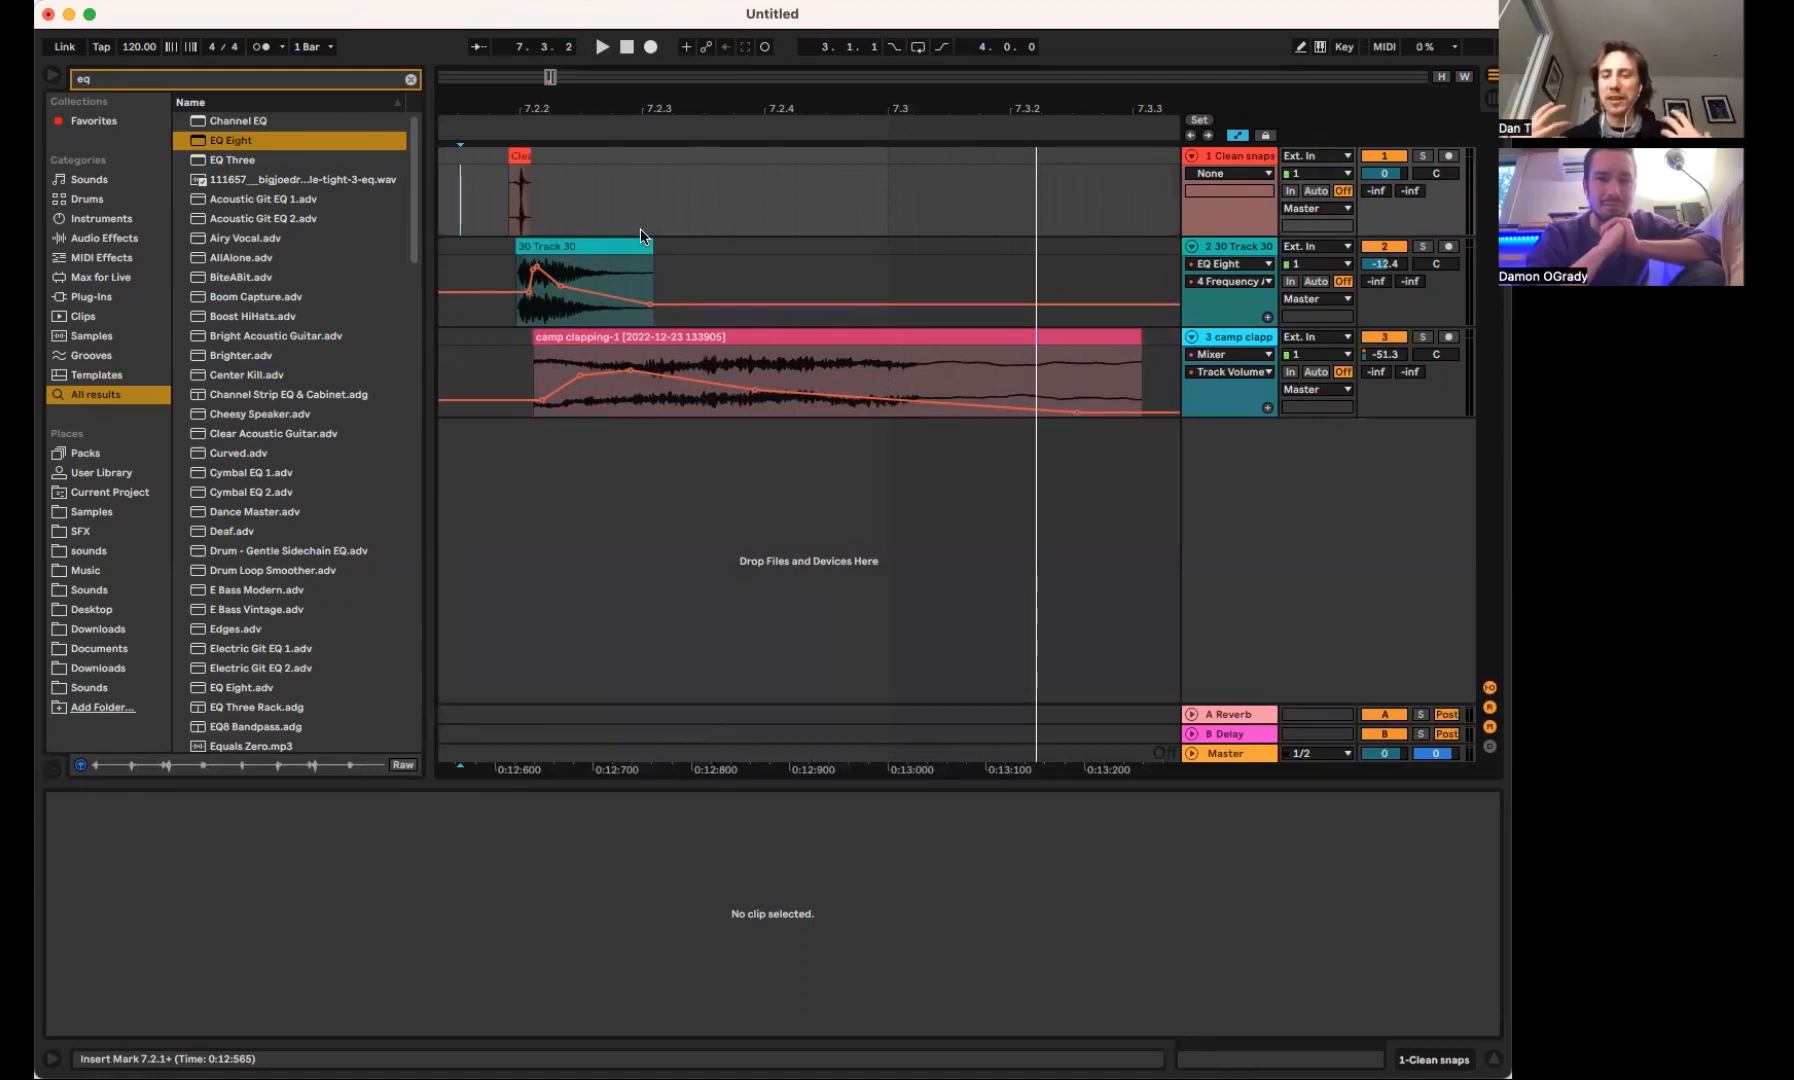
pyautogui.click(481, 210)
pyautogui.press('space')
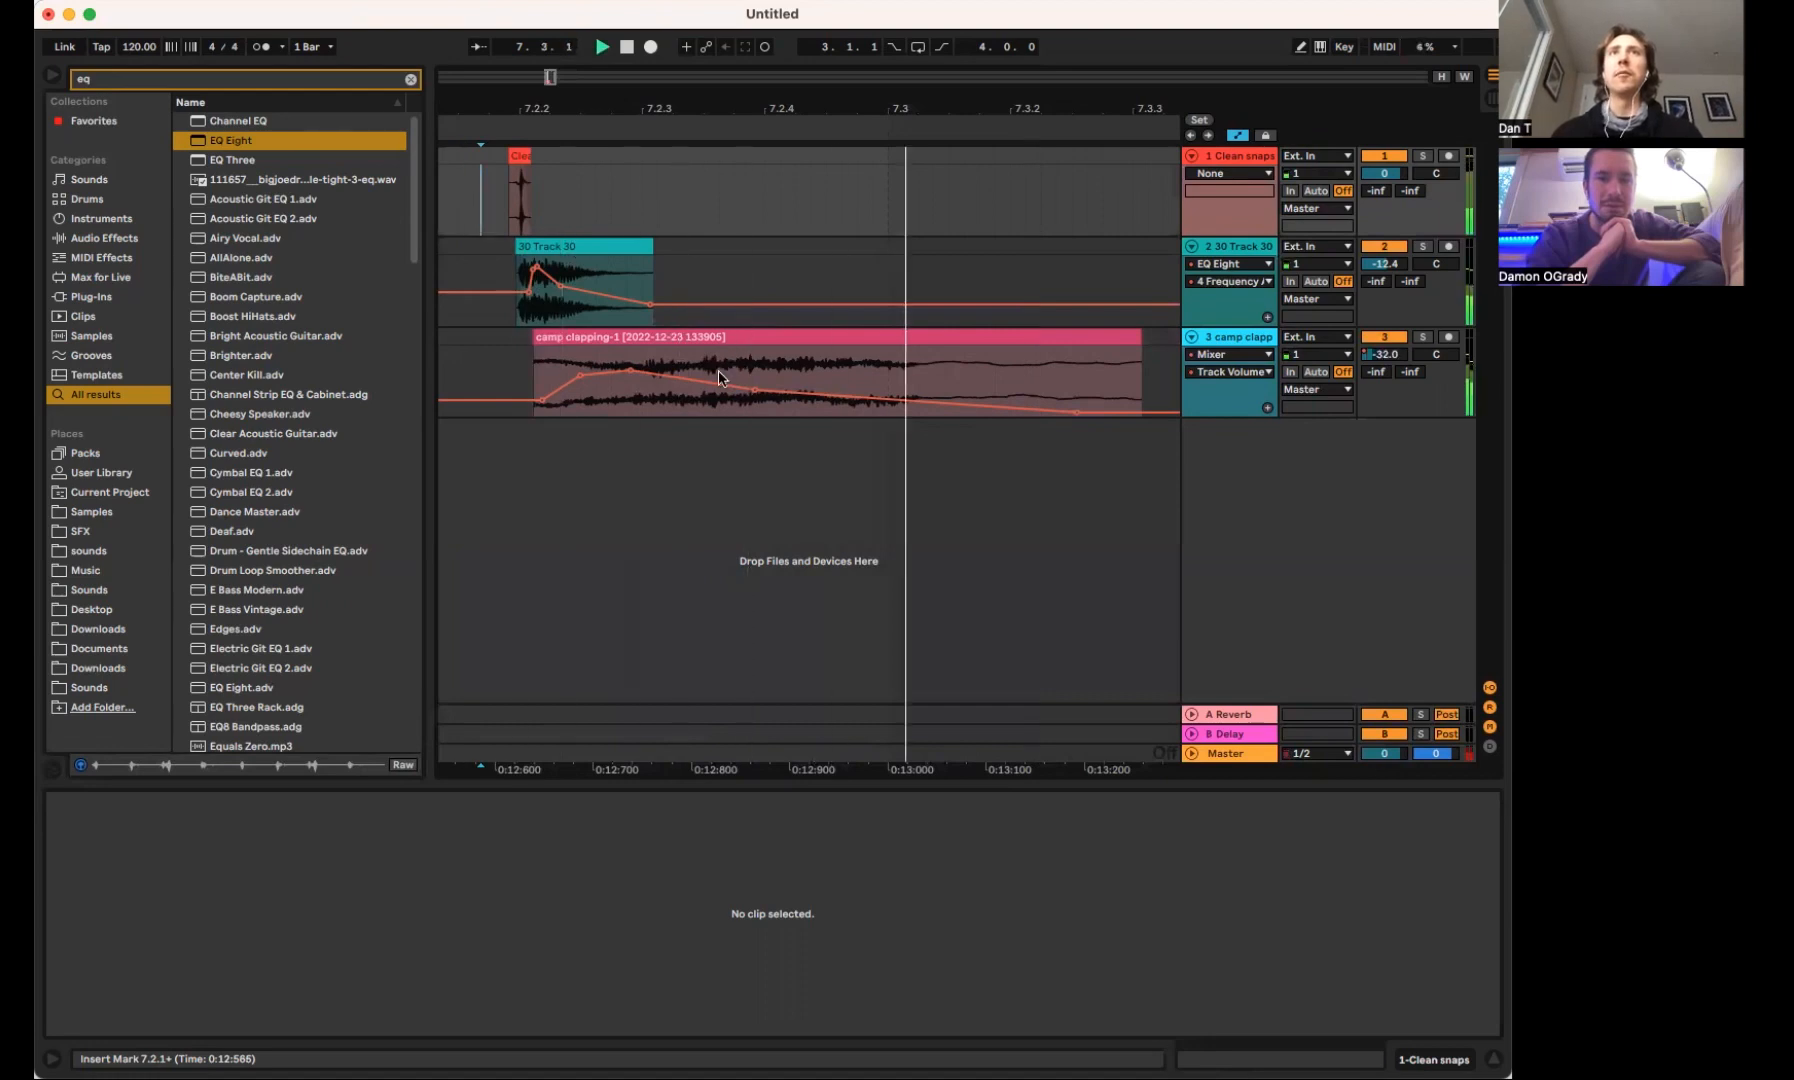
pyautogui.moveTo(587, 353); pyautogui.dragTo(545, 352)
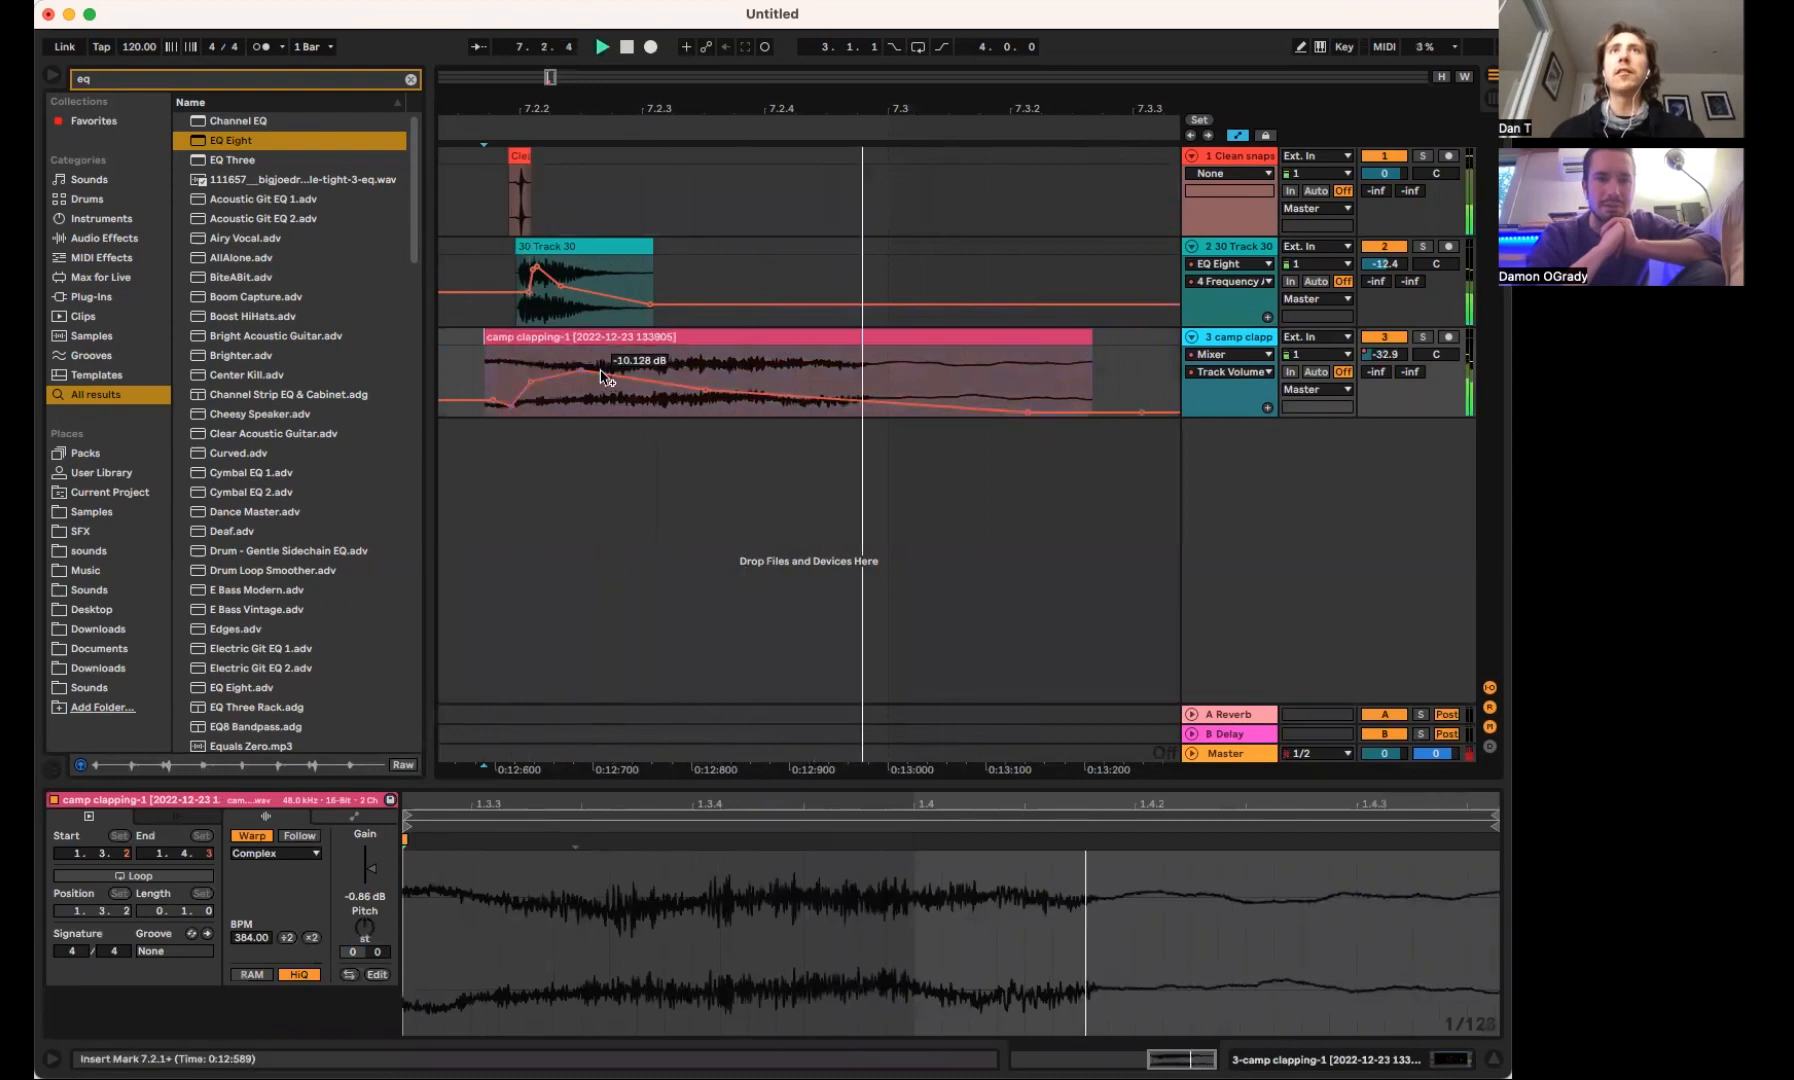
pyautogui.click(457, 357)
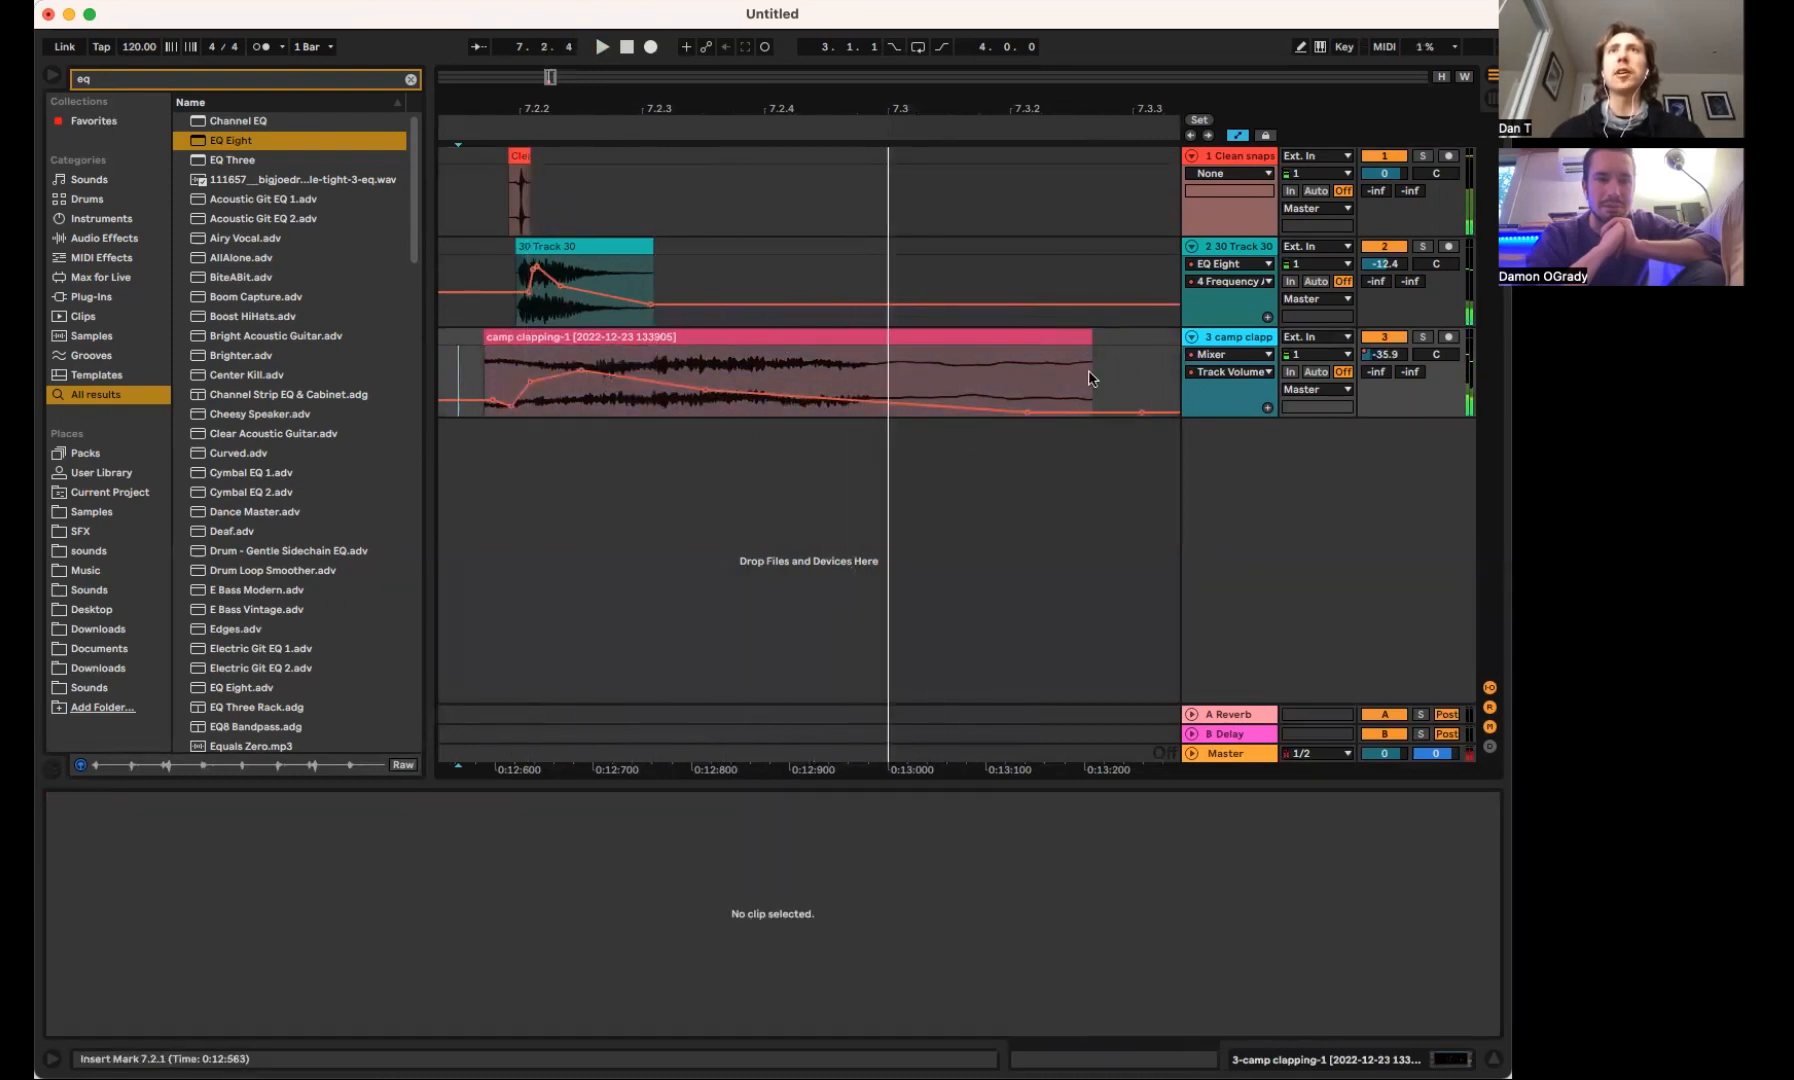
# Group the snap, drum-loop hit and clap tracks and add Drum Buss to the group
pyautogui.click(1237, 160)
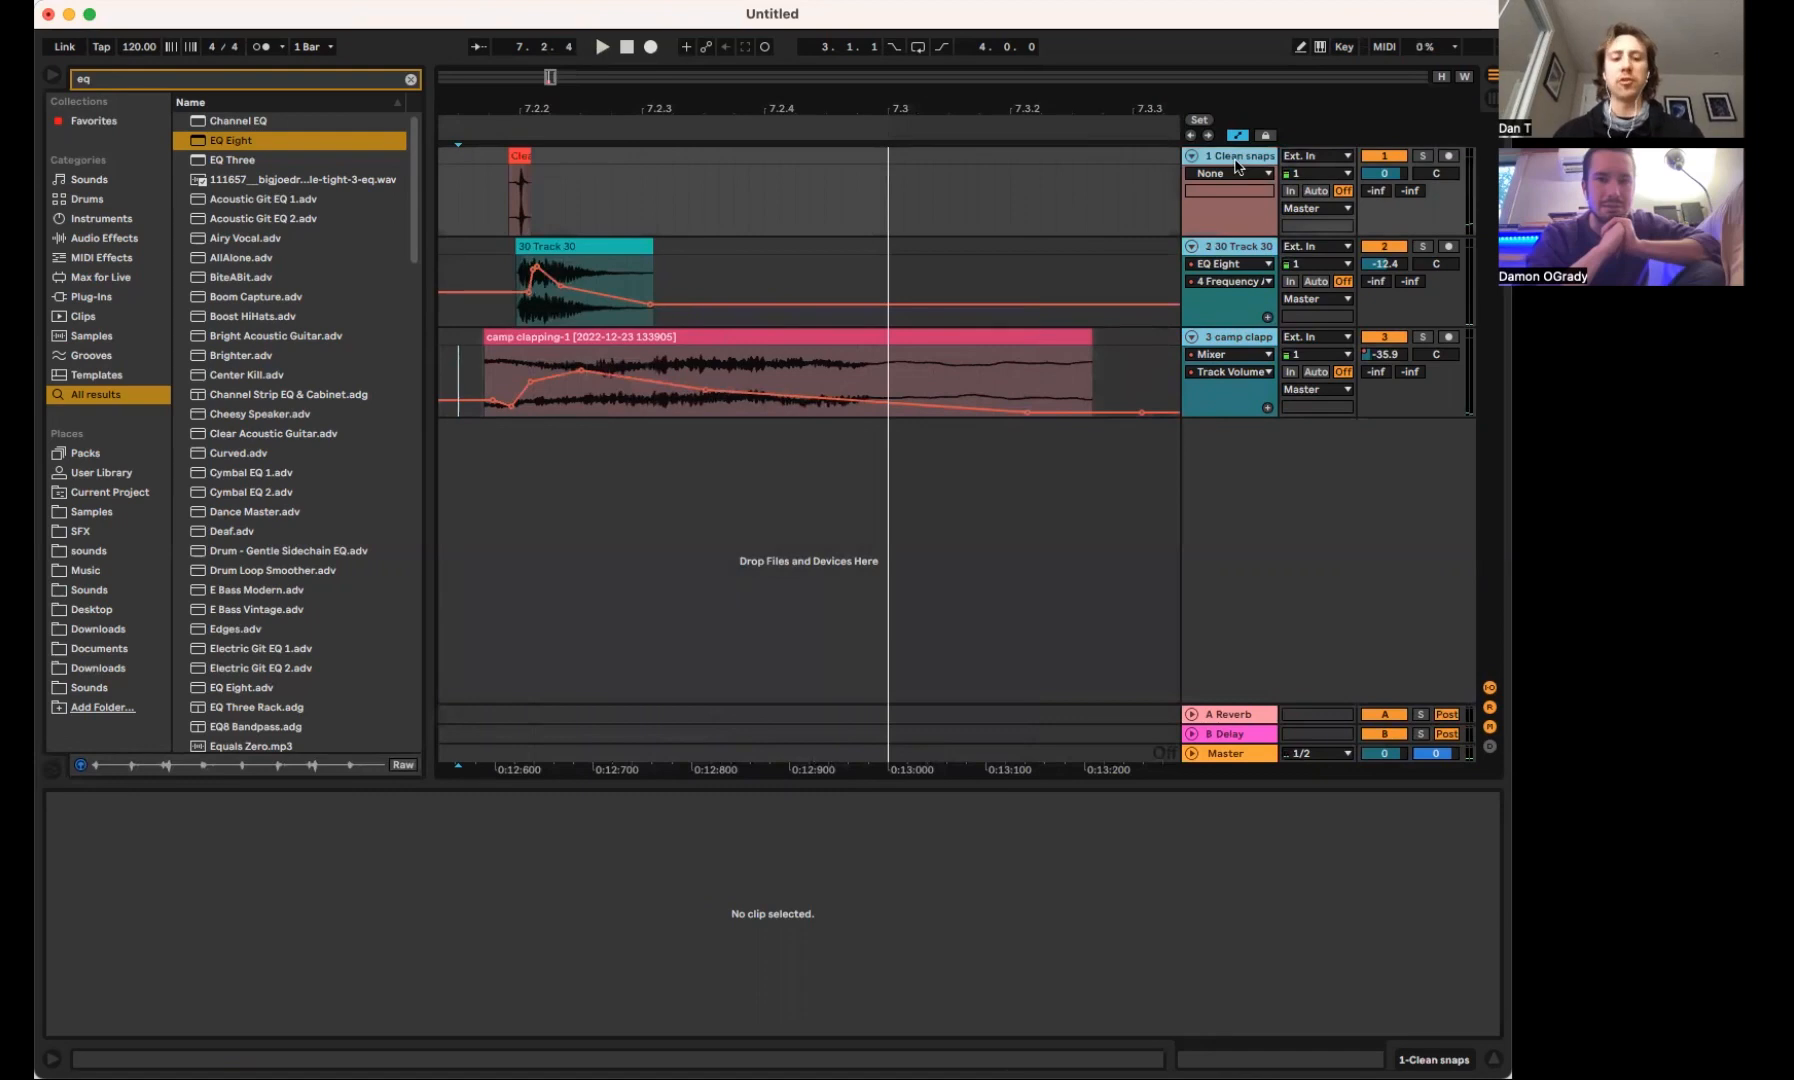
pyautogui.press('super+g')
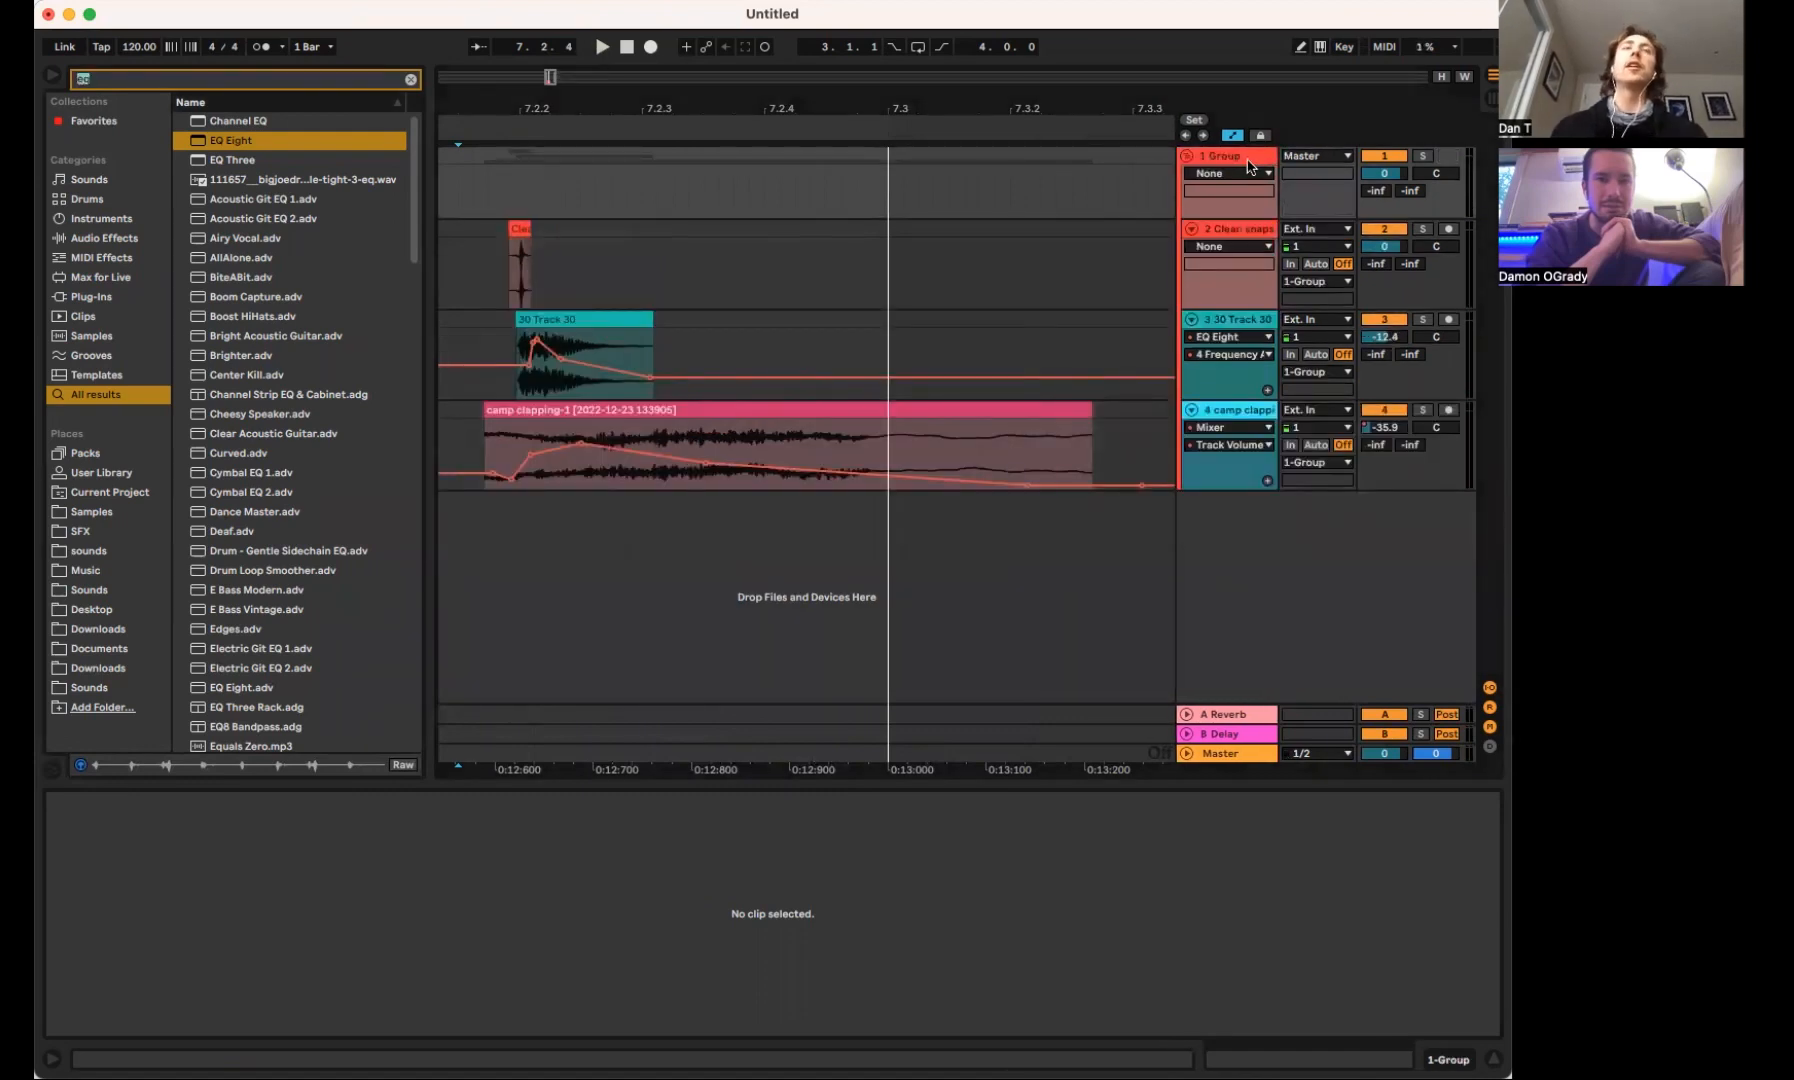
pyautogui.write('drum')
pyautogui.moveTo(257, 125); pyautogui.dragTo(365, 580)
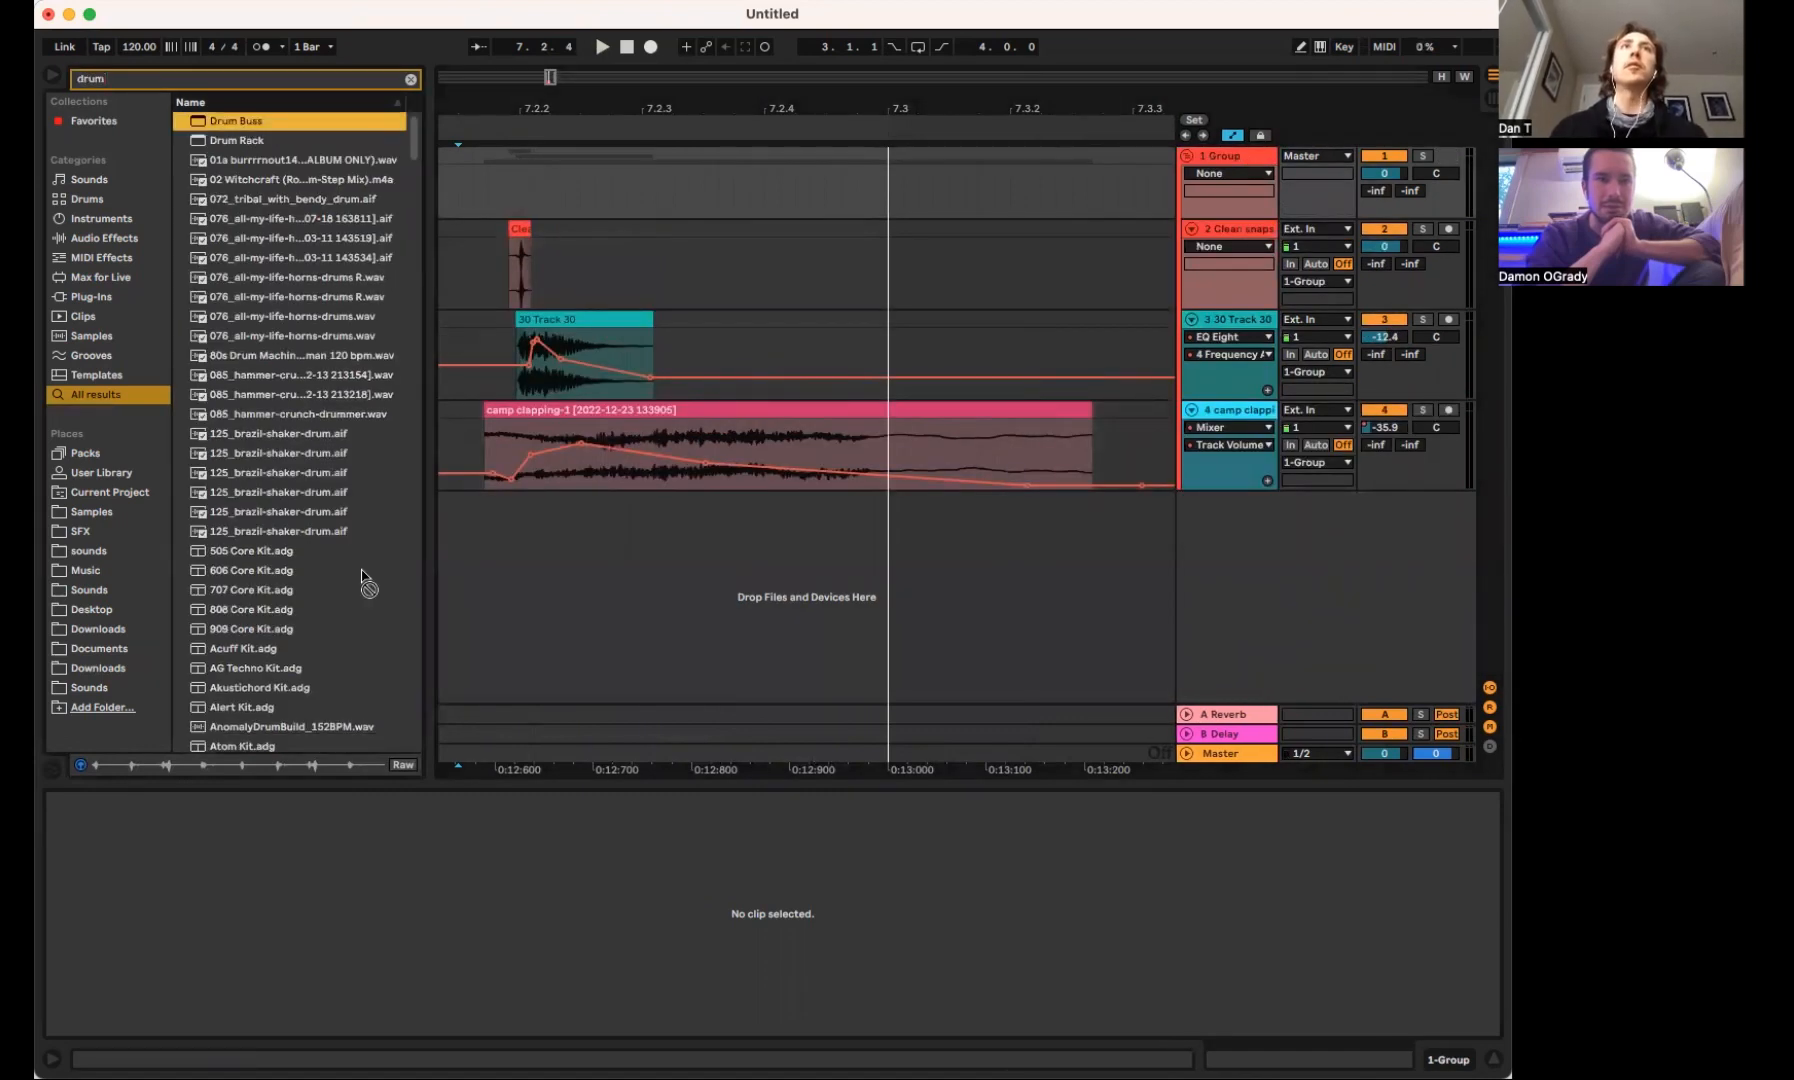
pyautogui.click(248, 141)
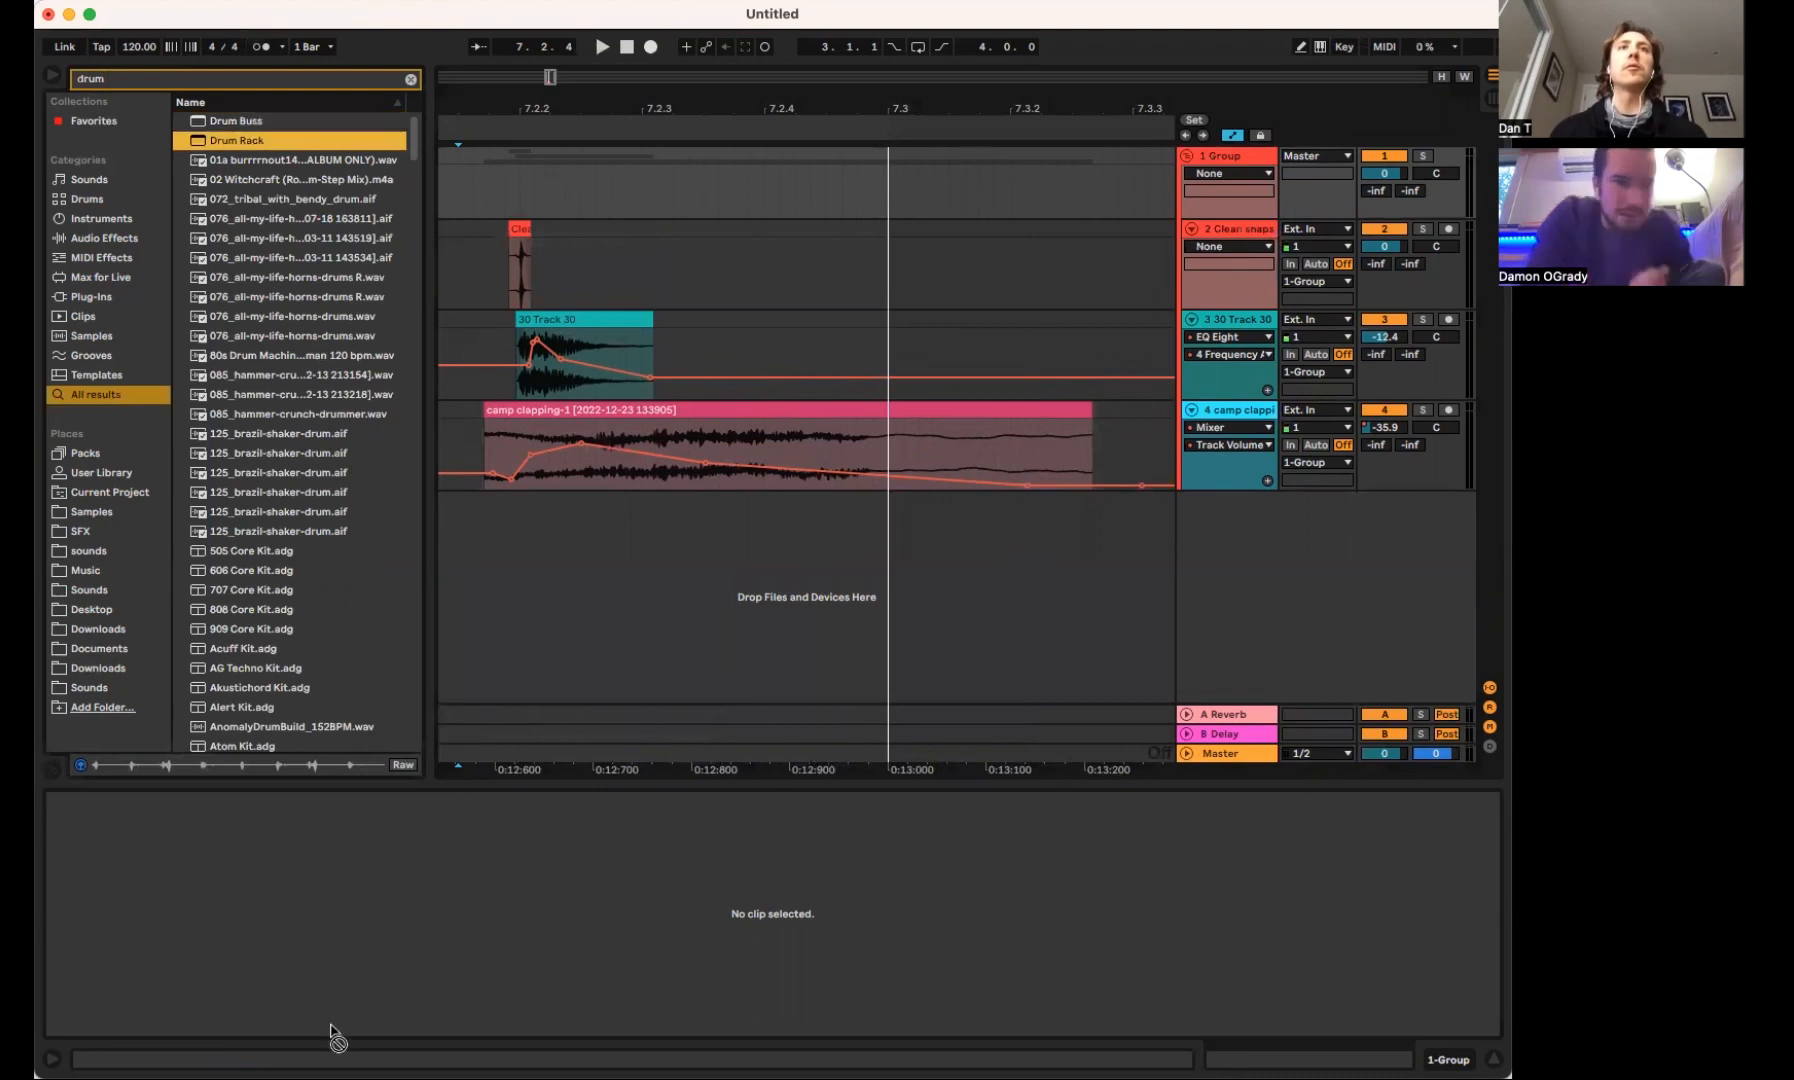
pyautogui.moveTo(241, 124); pyautogui.dragTo(155, 965)
pyautogui.hotkey('shift', 'Tab')
pyautogui.click(250, 123)
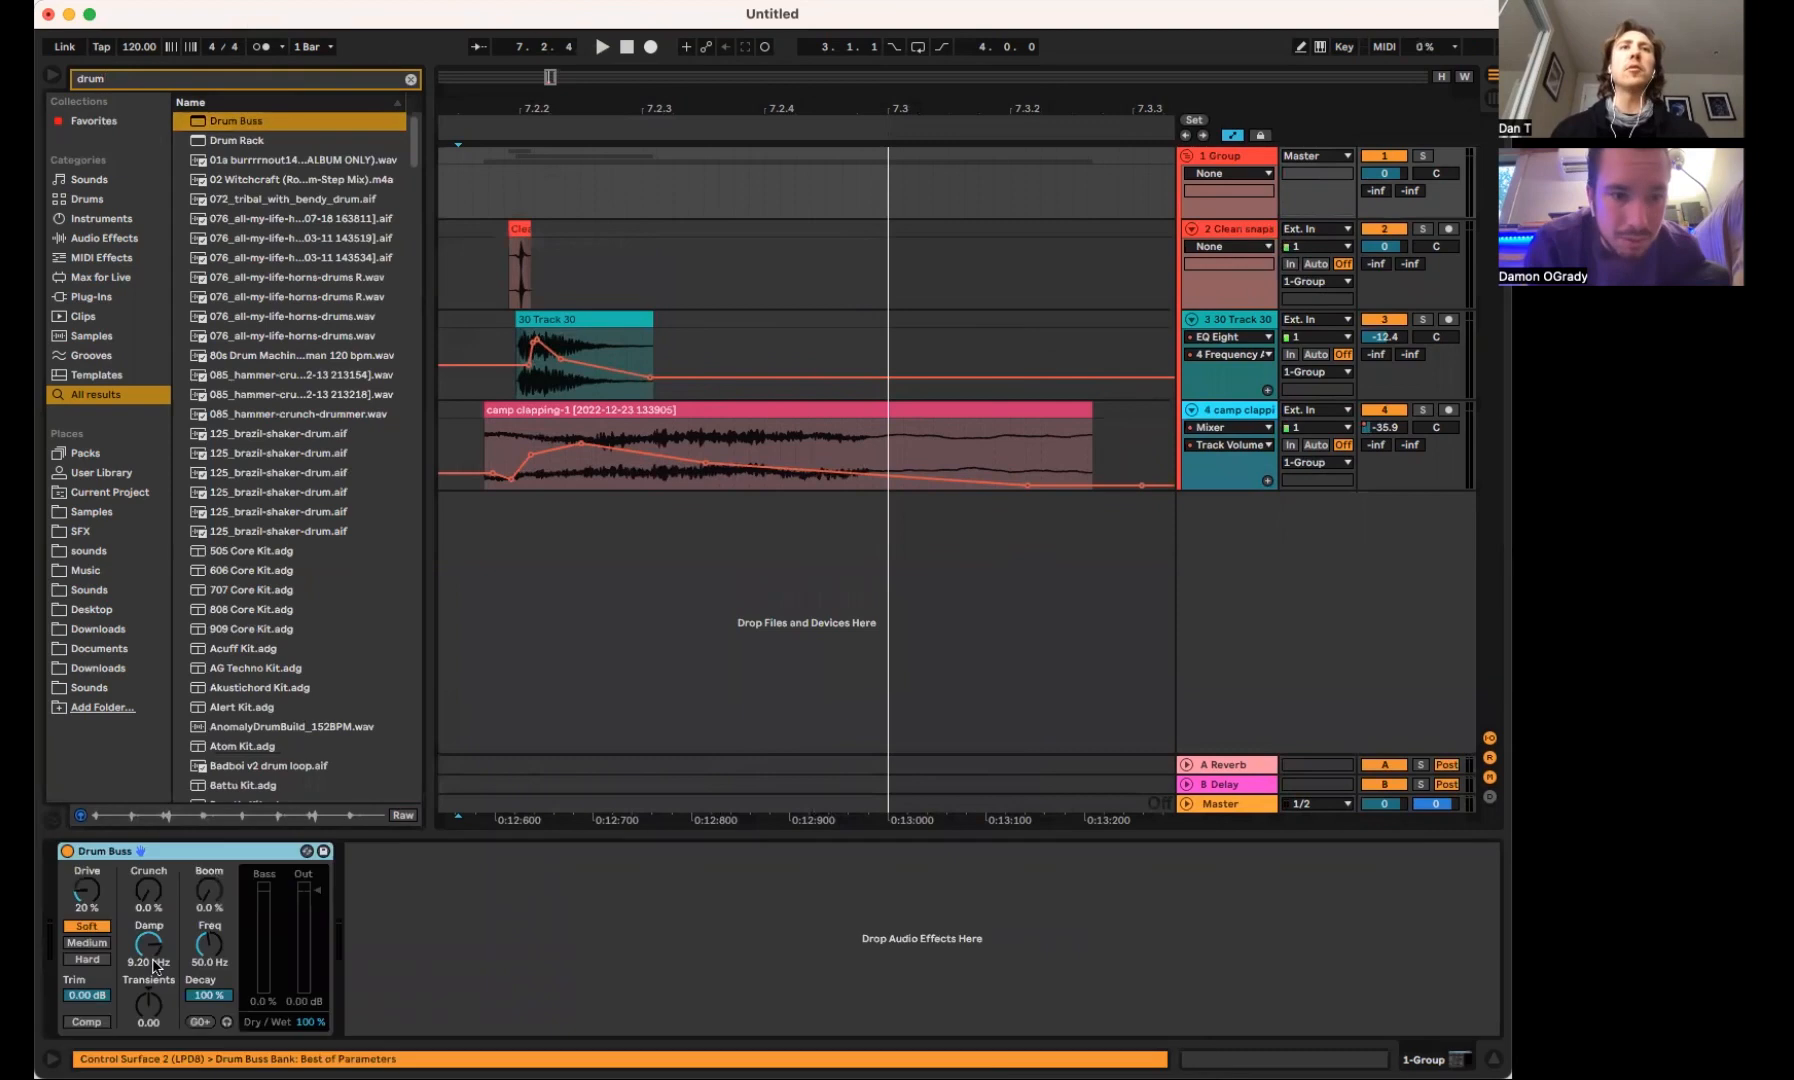
# Set the Drum Buss Crunch to 42% and Damp to 12.2 kHz, playing the snare between changes
pyautogui.moveTo(148, 890); pyautogui.dragTo(148, 855)
pyautogui.press('space')
pyautogui.press('space')
pyautogui.press('space')
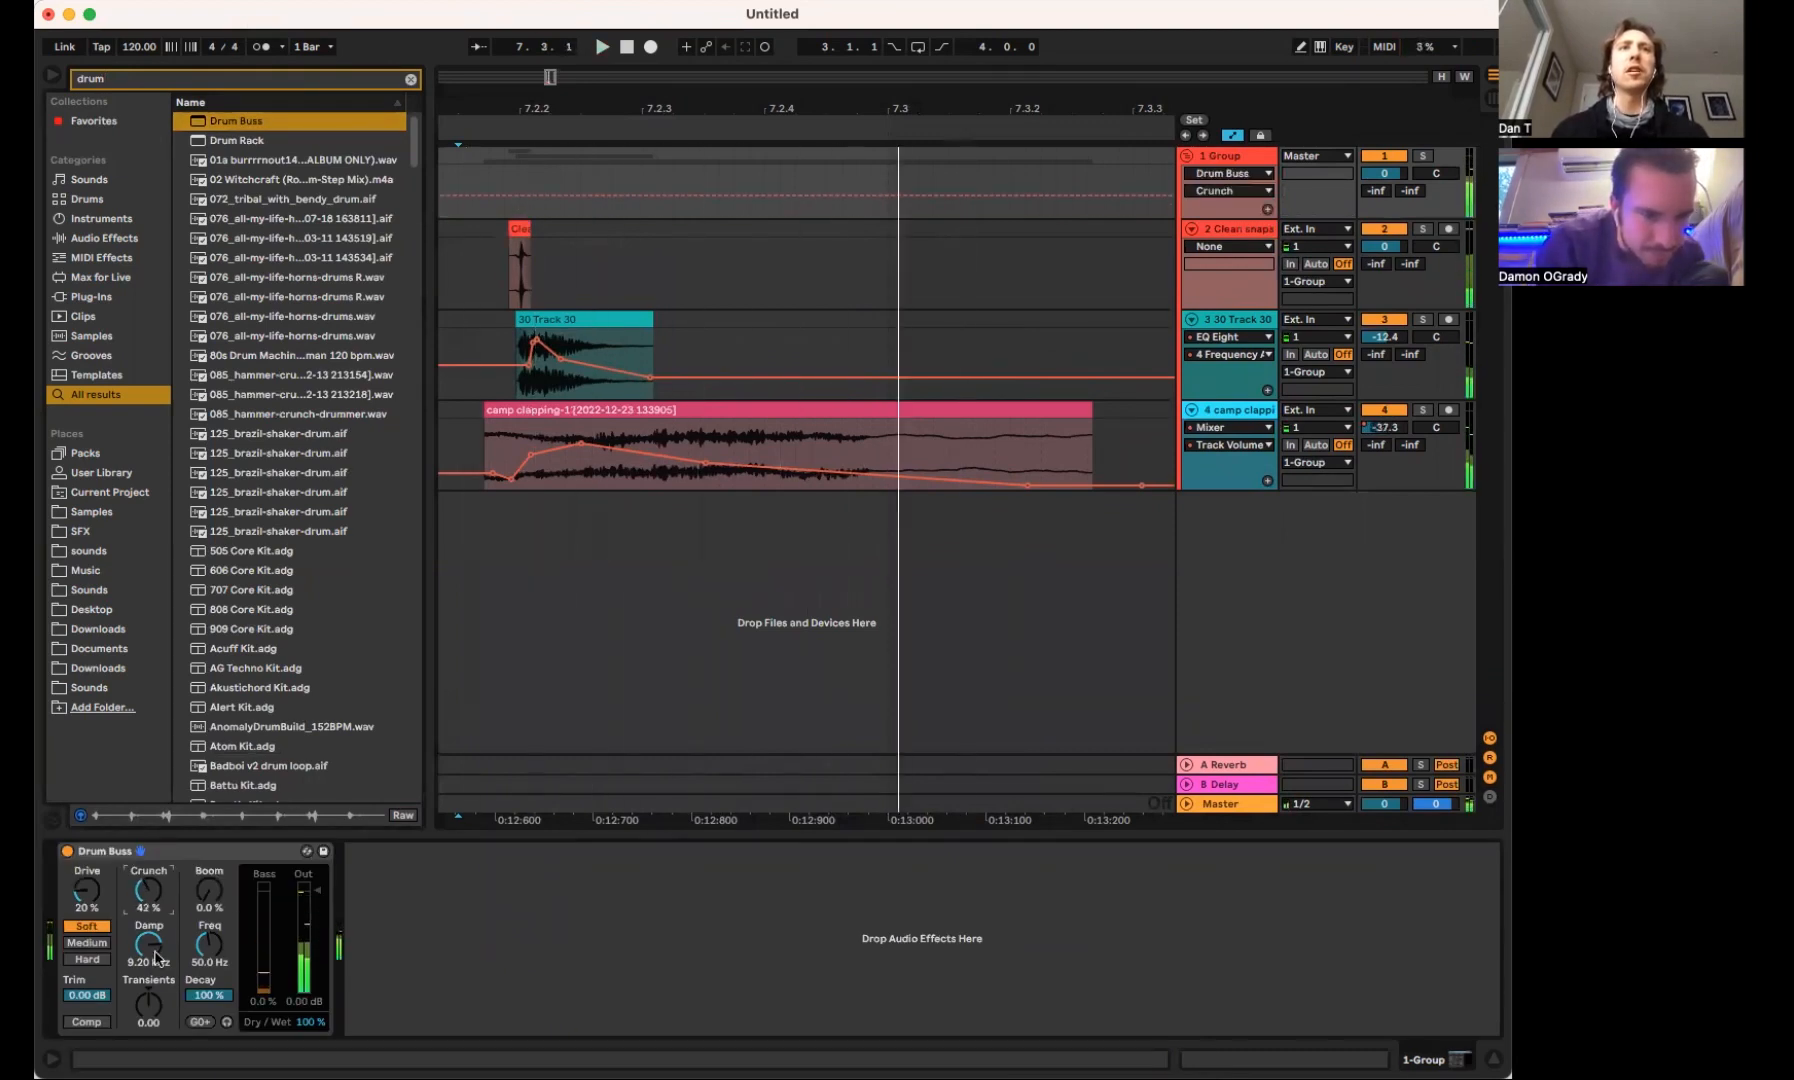
pyautogui.press('space')
pyautogui.press('space')
pyautogui.moveTo(149, 948); pyautogui.dragTo(93, 873)
# Lower the Drum Buss output to -9.59 dB and raise its Drive to 60%, playing the snare to check
pyautogui.press('space')
pyautogui.press('space')
pyautogui.press('space')
pyautogui.press('space')
pyautogui.click(317, 890)
pyautogui.moveTo(317, 890); pyautogui.dragTo(317, 917)
pyautogui.press('space')
pyautogui.press('space')
pyautogui.press('space')
pyautogui.press('space')
pyautogui.press('space')
pyautogui.moveTo(108, 886); pyautogui.dragTo(108, 874)
pyautogui.press('space')
pyautogui.press('space')
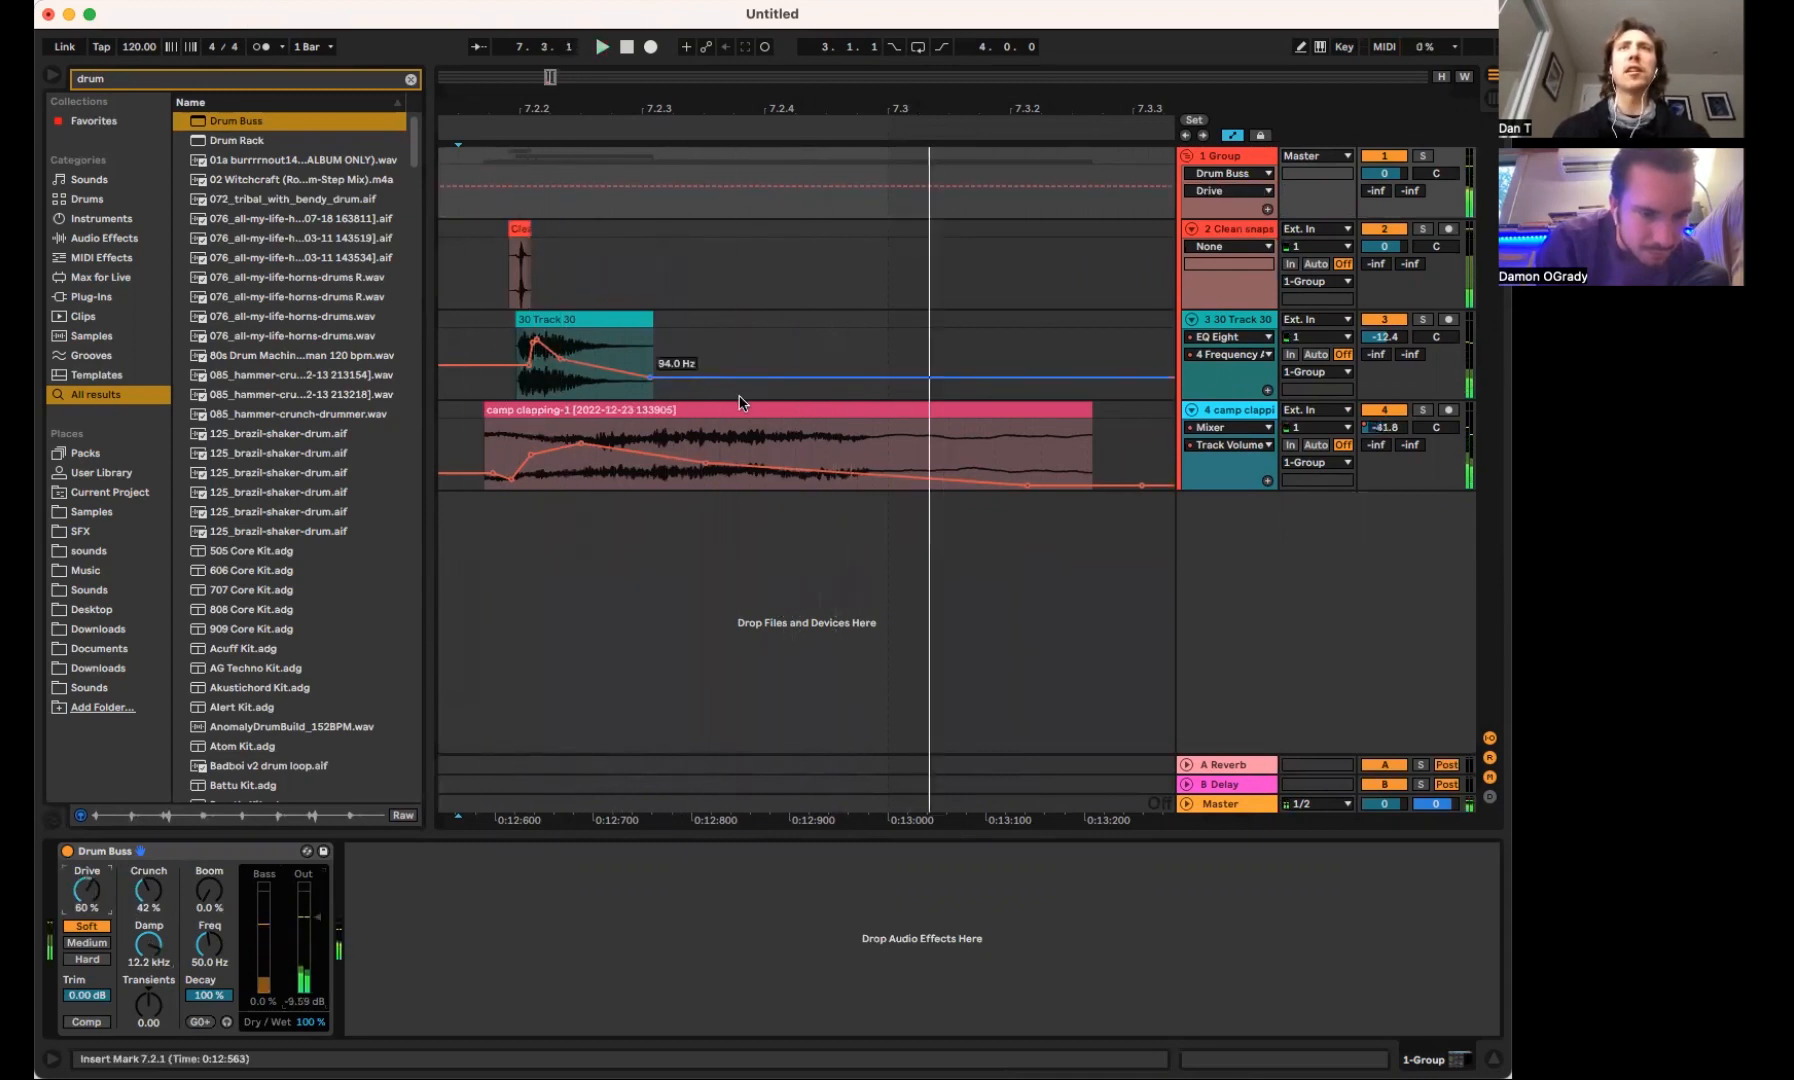
# Trim the clap clip's end to about 7.3 and add volume breakpoints that drop the tail to -43.0 dB near 7.2.4
pyautogui.doubleClick(739, 408)
pyautogui.hotkey('shift', 'Tab')
pyautogui.click(1054, 408)
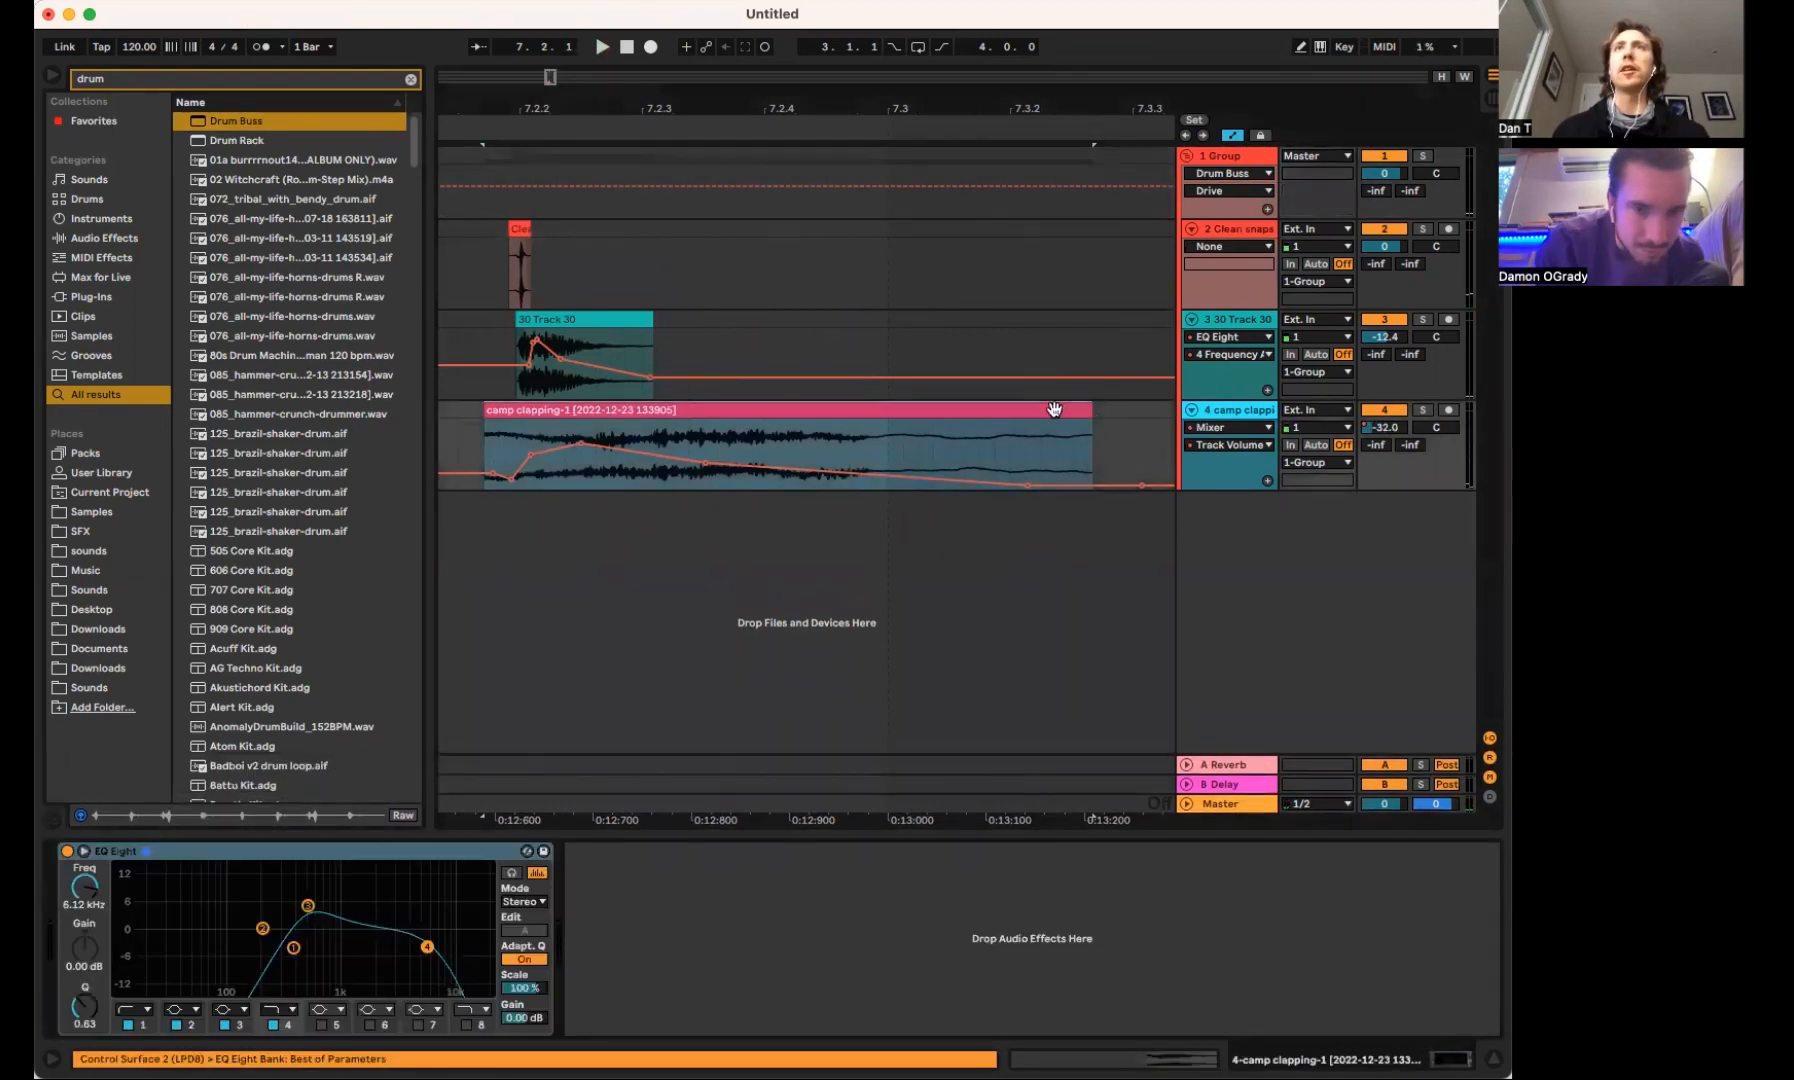
pyautogui.moveTo(1077, 409); pyautogui.dragTo(898, 410)
pyautogui.press('space')
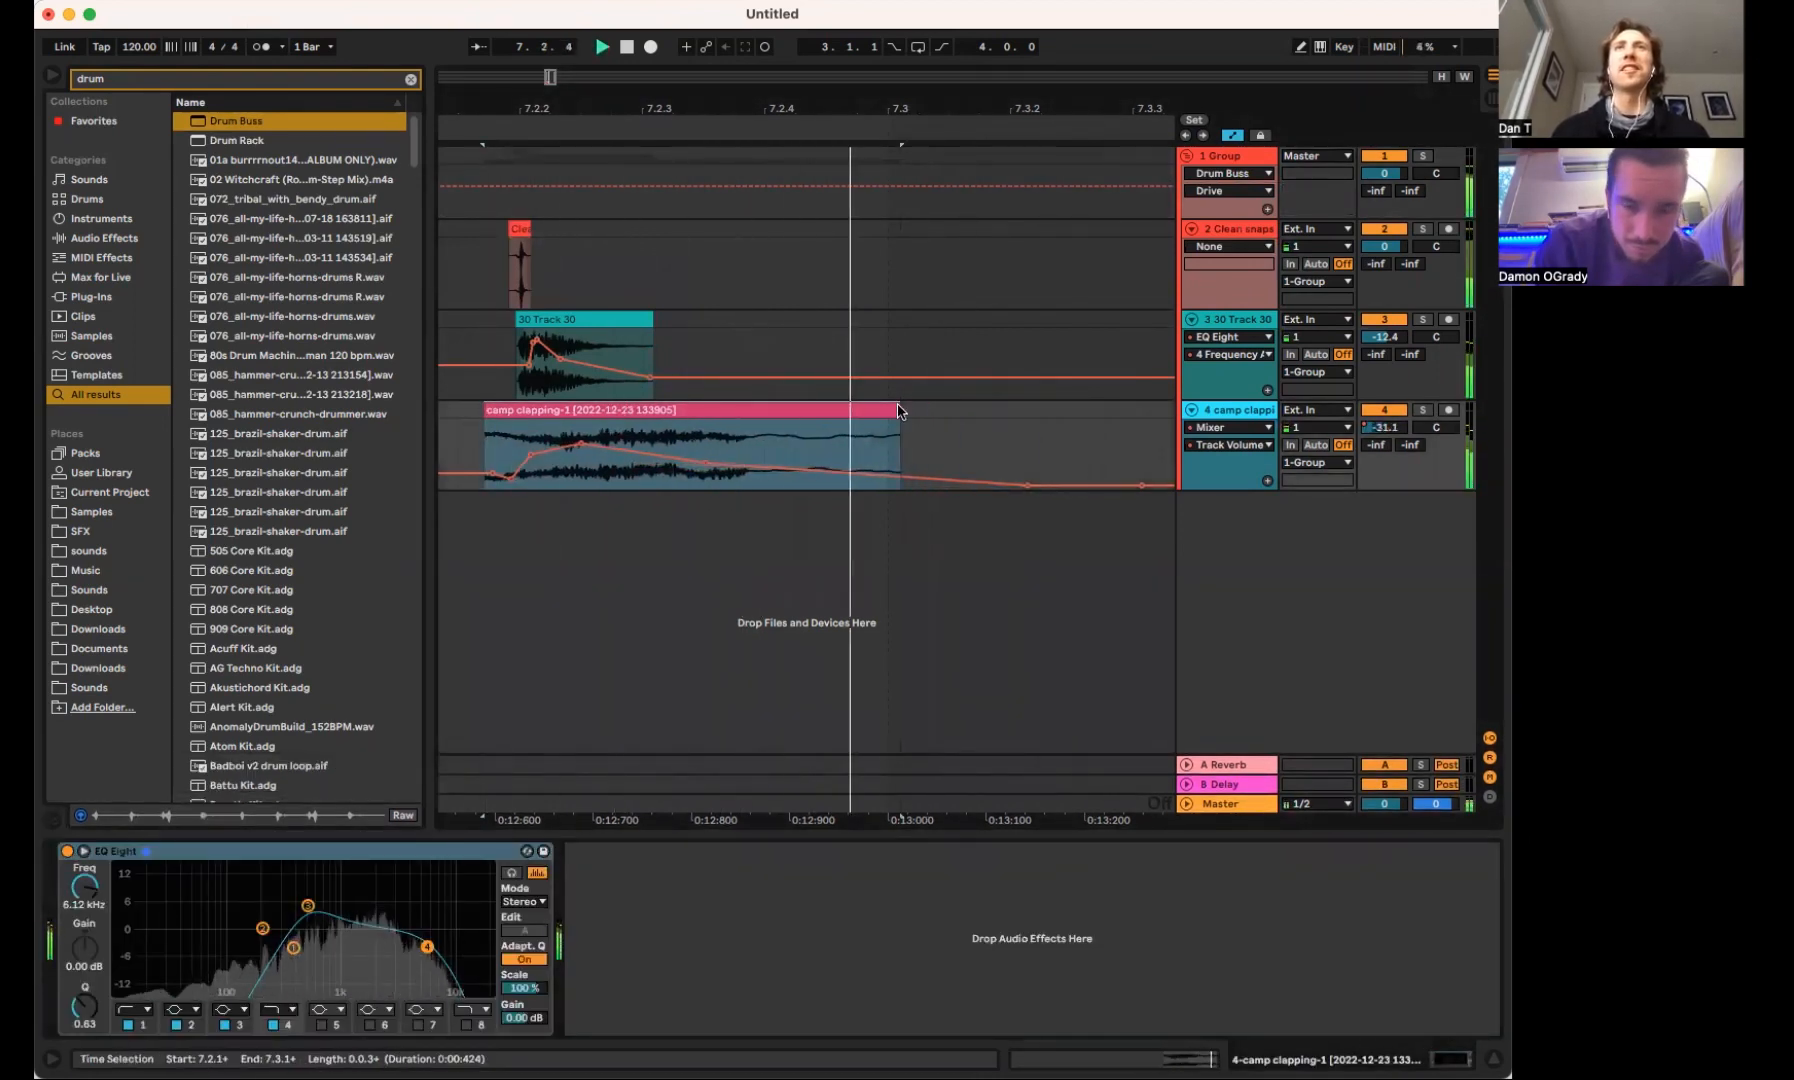
pyautogui.click(750, 463)
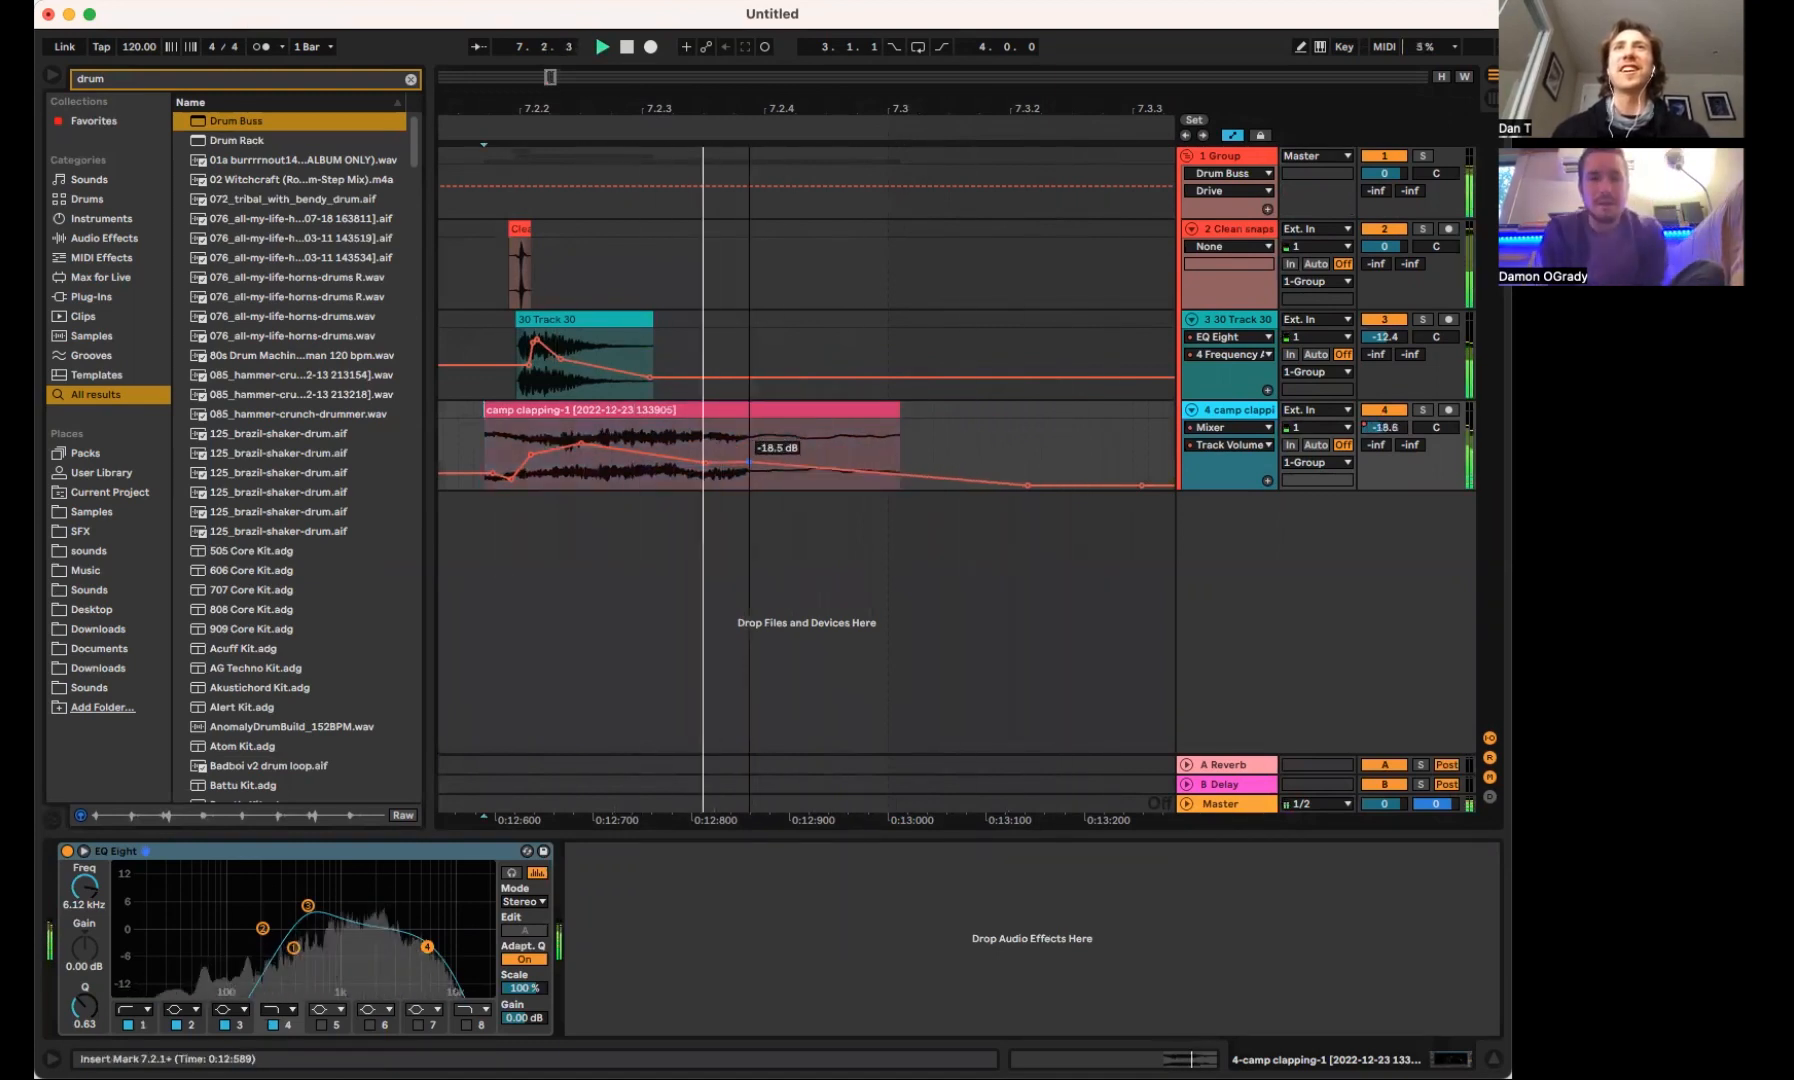
pyautogui.moveTo(748, 463); pyautogui.dragTo(775, 479)
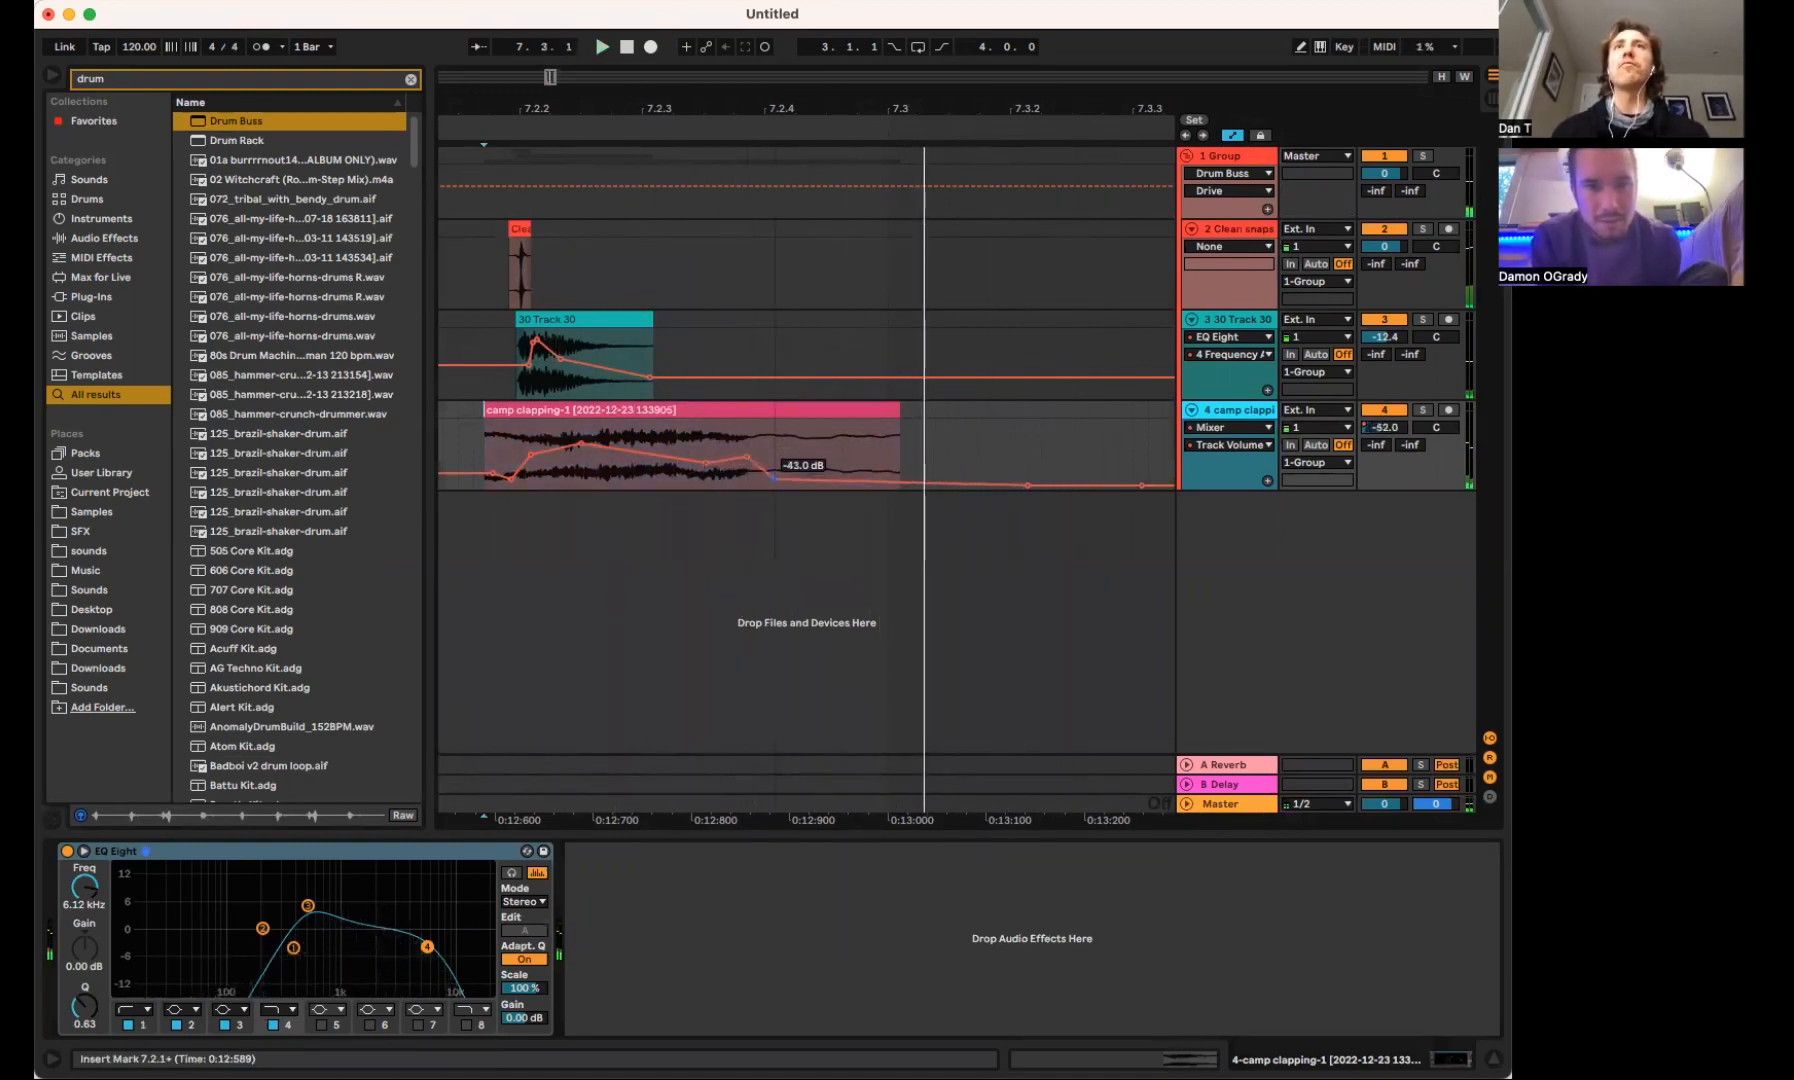
# Add Saturator after EQ Eight on the clap track
pyautogui.click(703, 410)
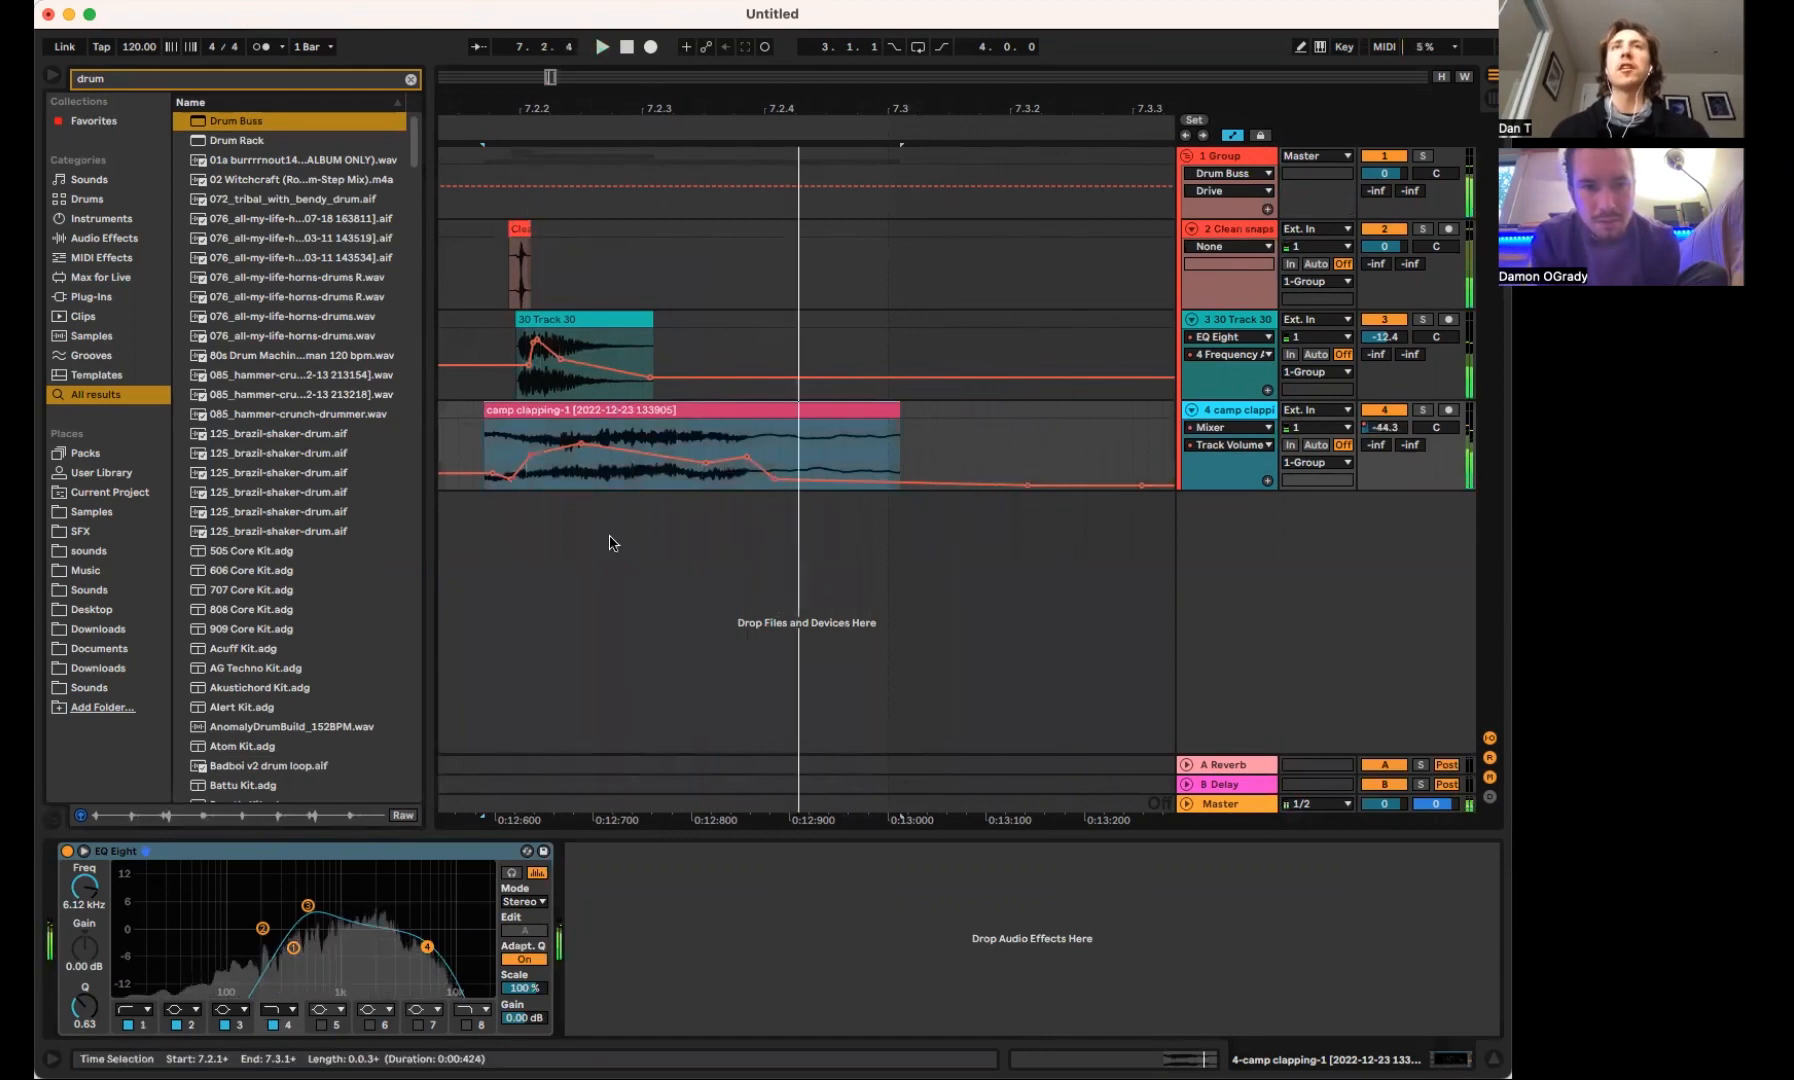
pyautogui.write('satur')
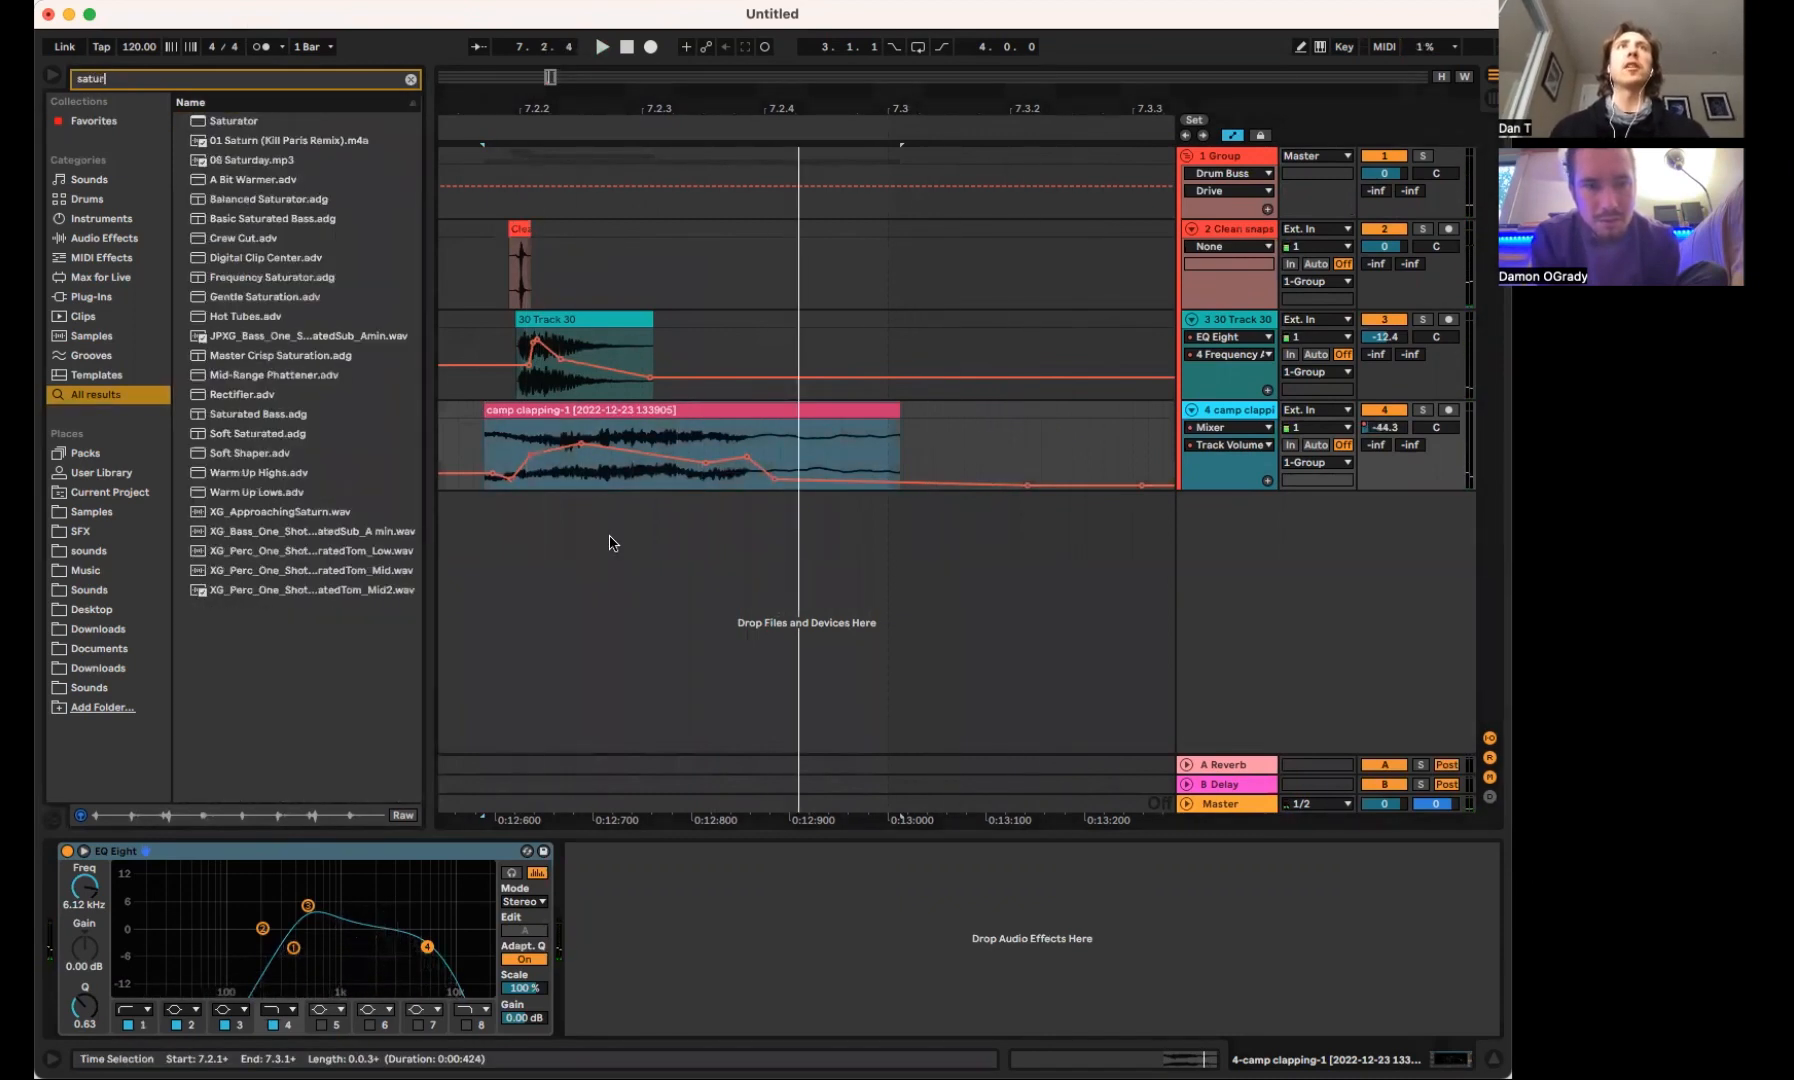
pyautogui.moveTo(233, 125); pyautogui.dragTo(700, 944)
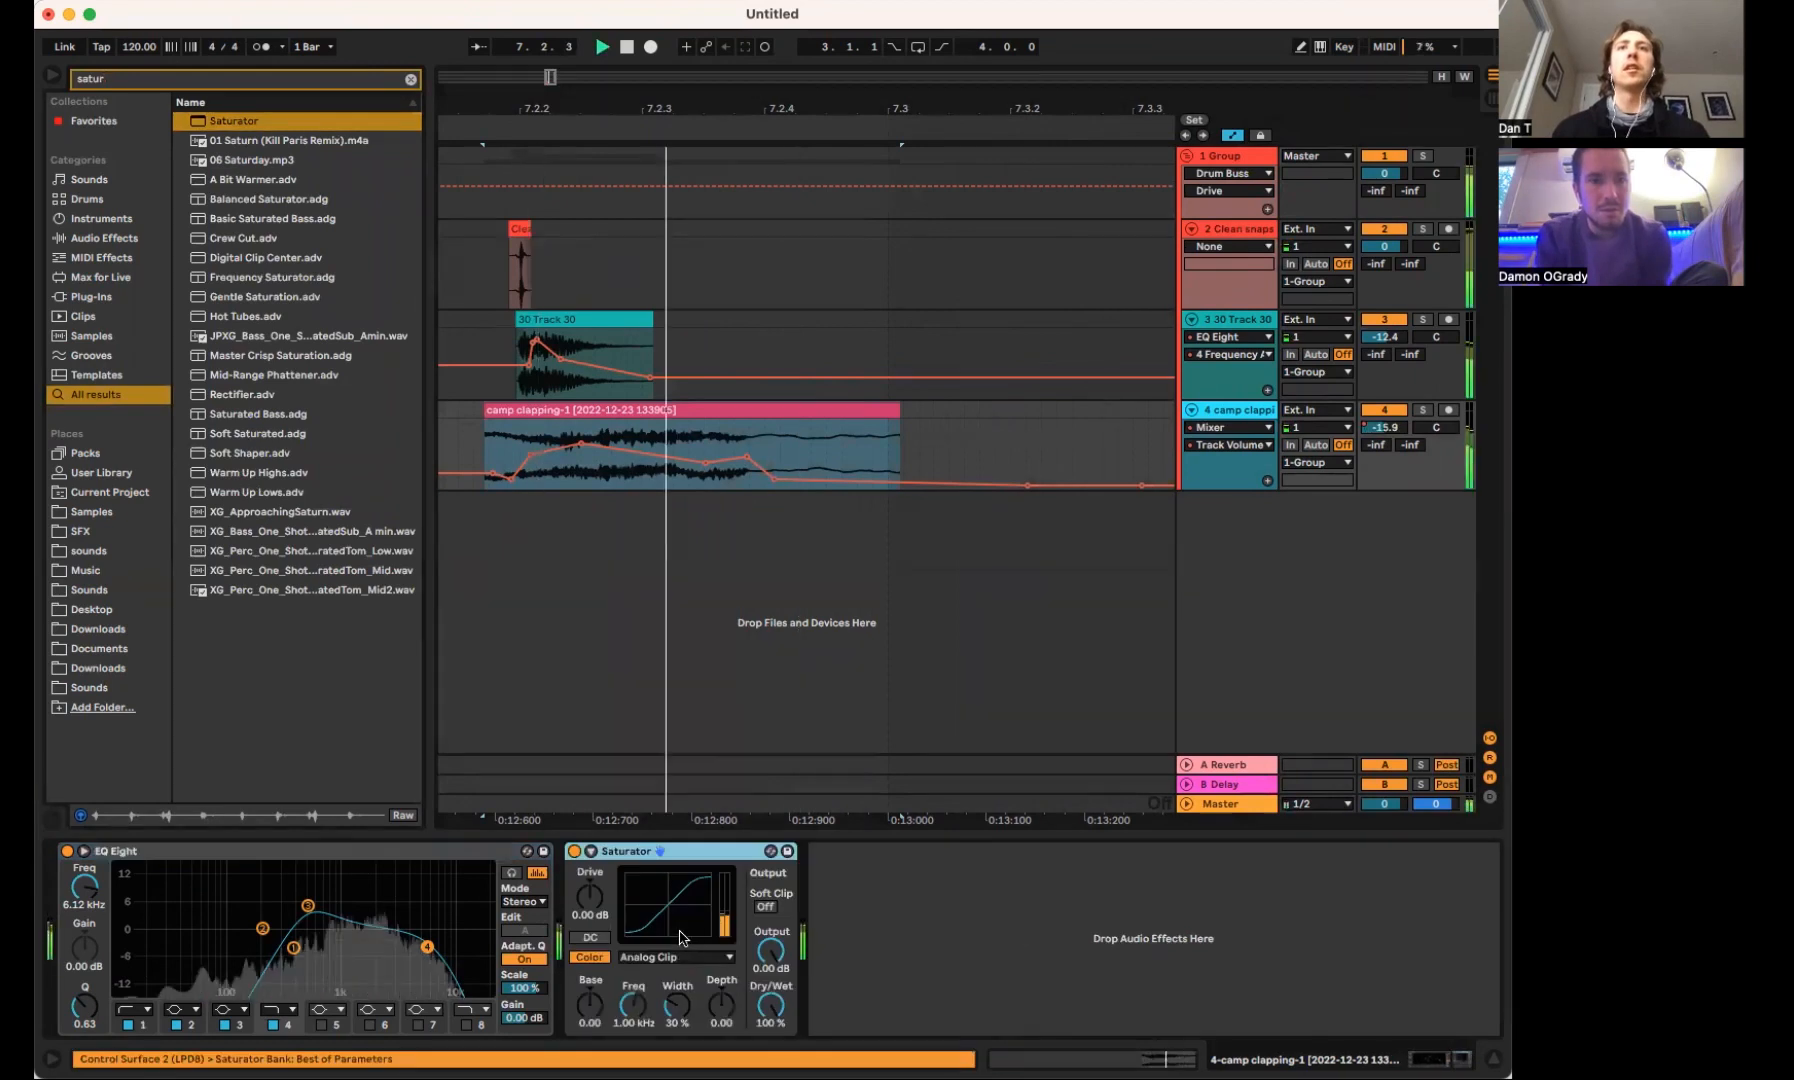
# Show the clap track's Saturator Drive automation and add breakpoints forming a short spike around 7.2.2, playing the result
pyautogui.moveTo(590, 896); pyautogui.dragTo(590, 925)
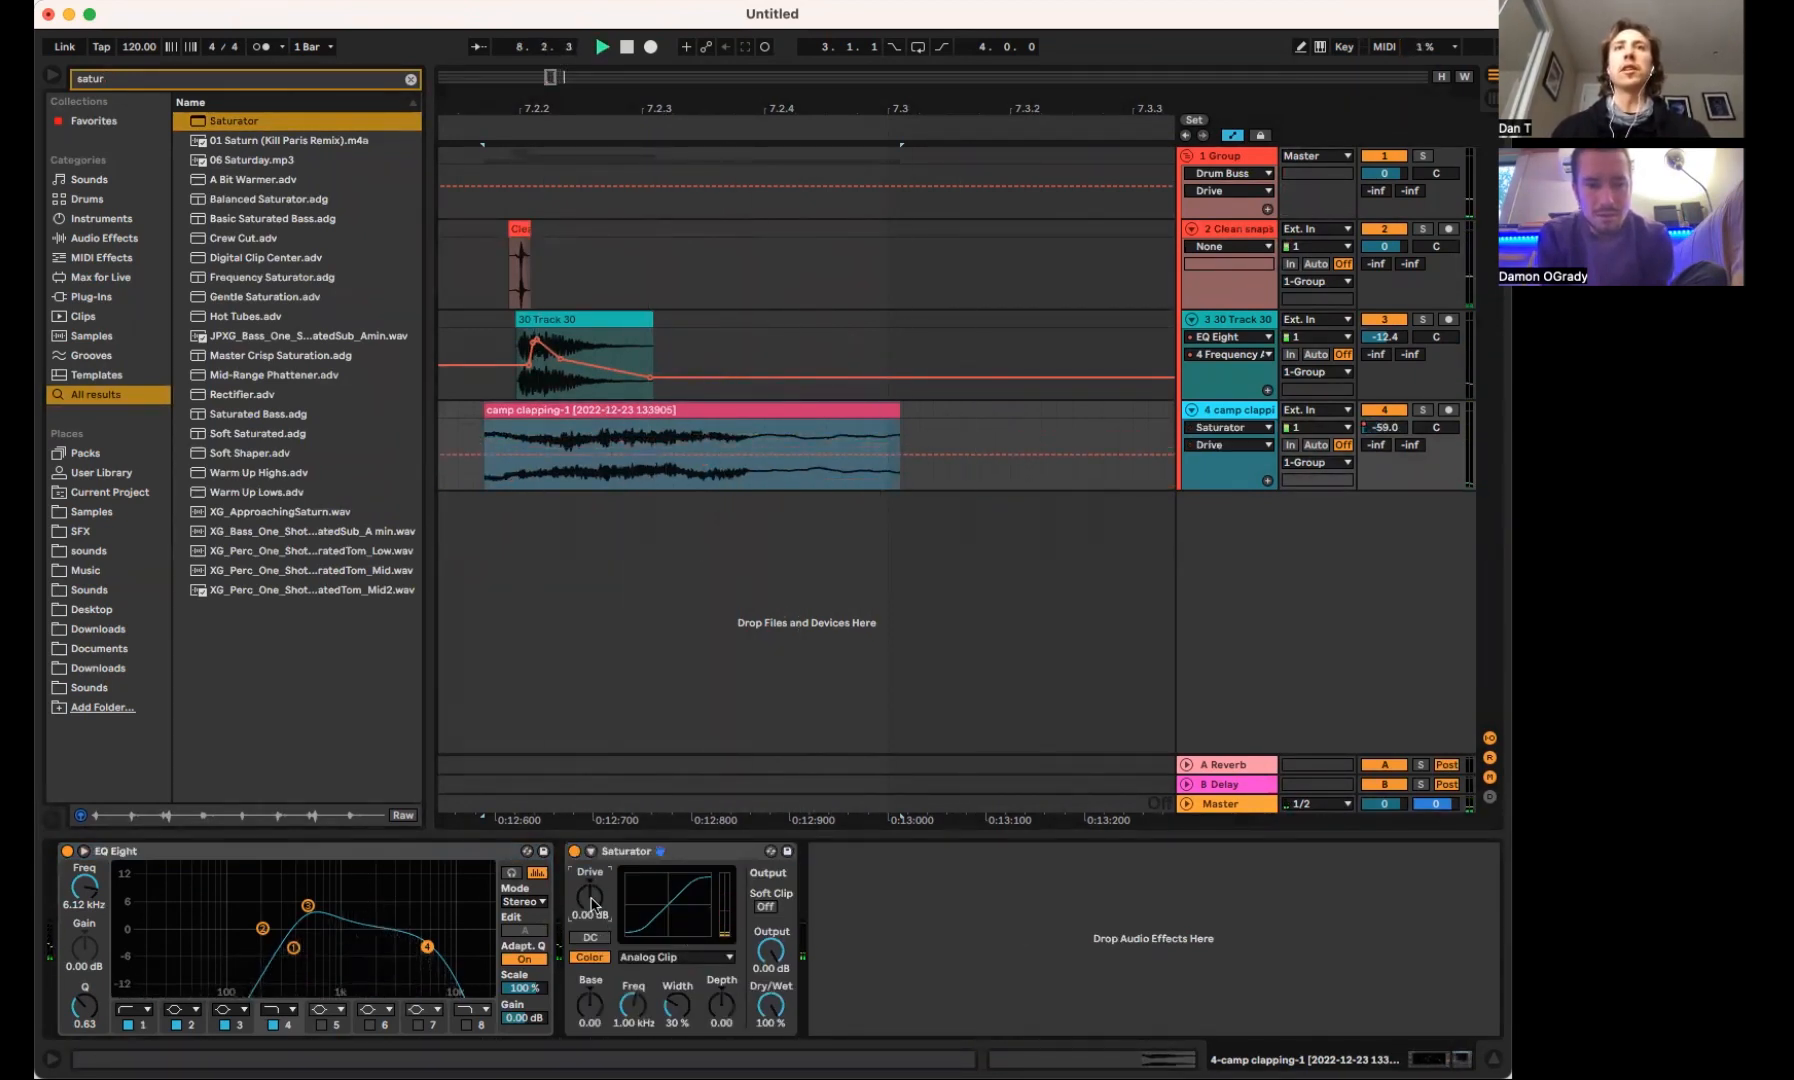
pyautogui.rightClick(591, 904)
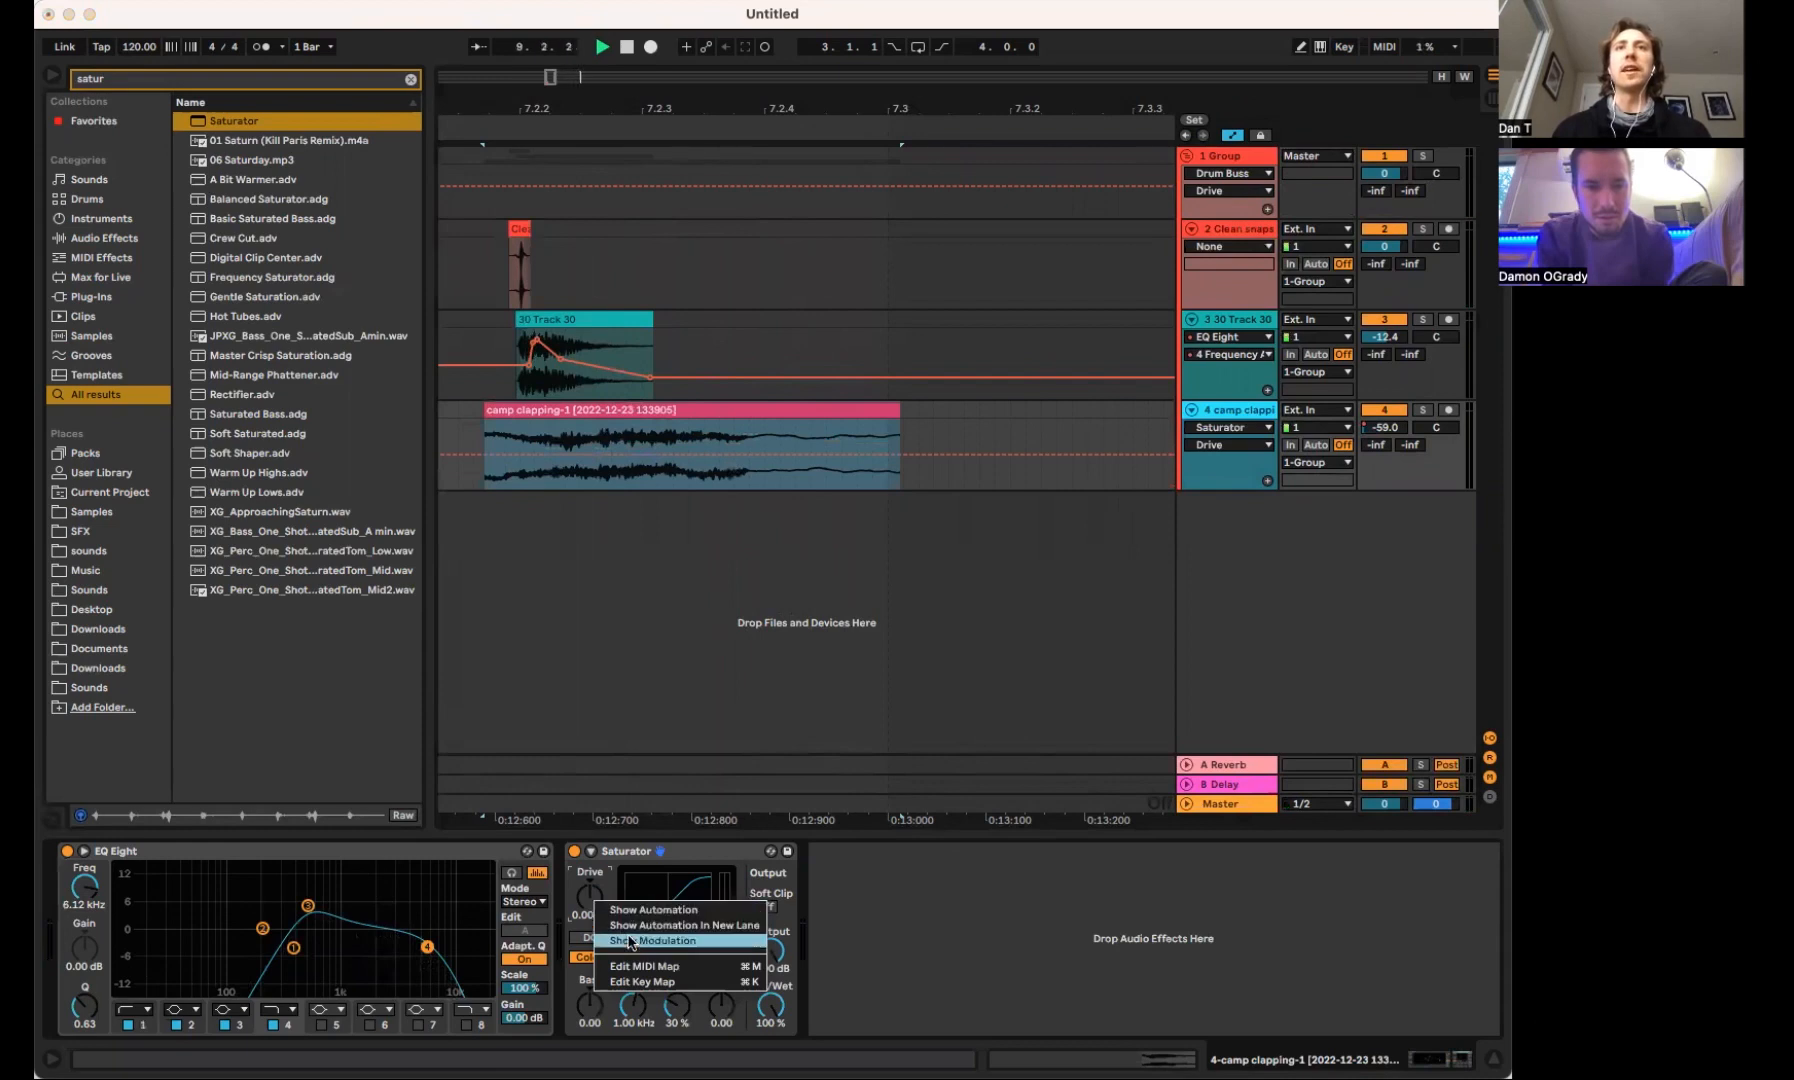
pyautogui.click(512, 455)
pyautogui.moveTo(531, 453); pyautogui.dragTo(493, 438)
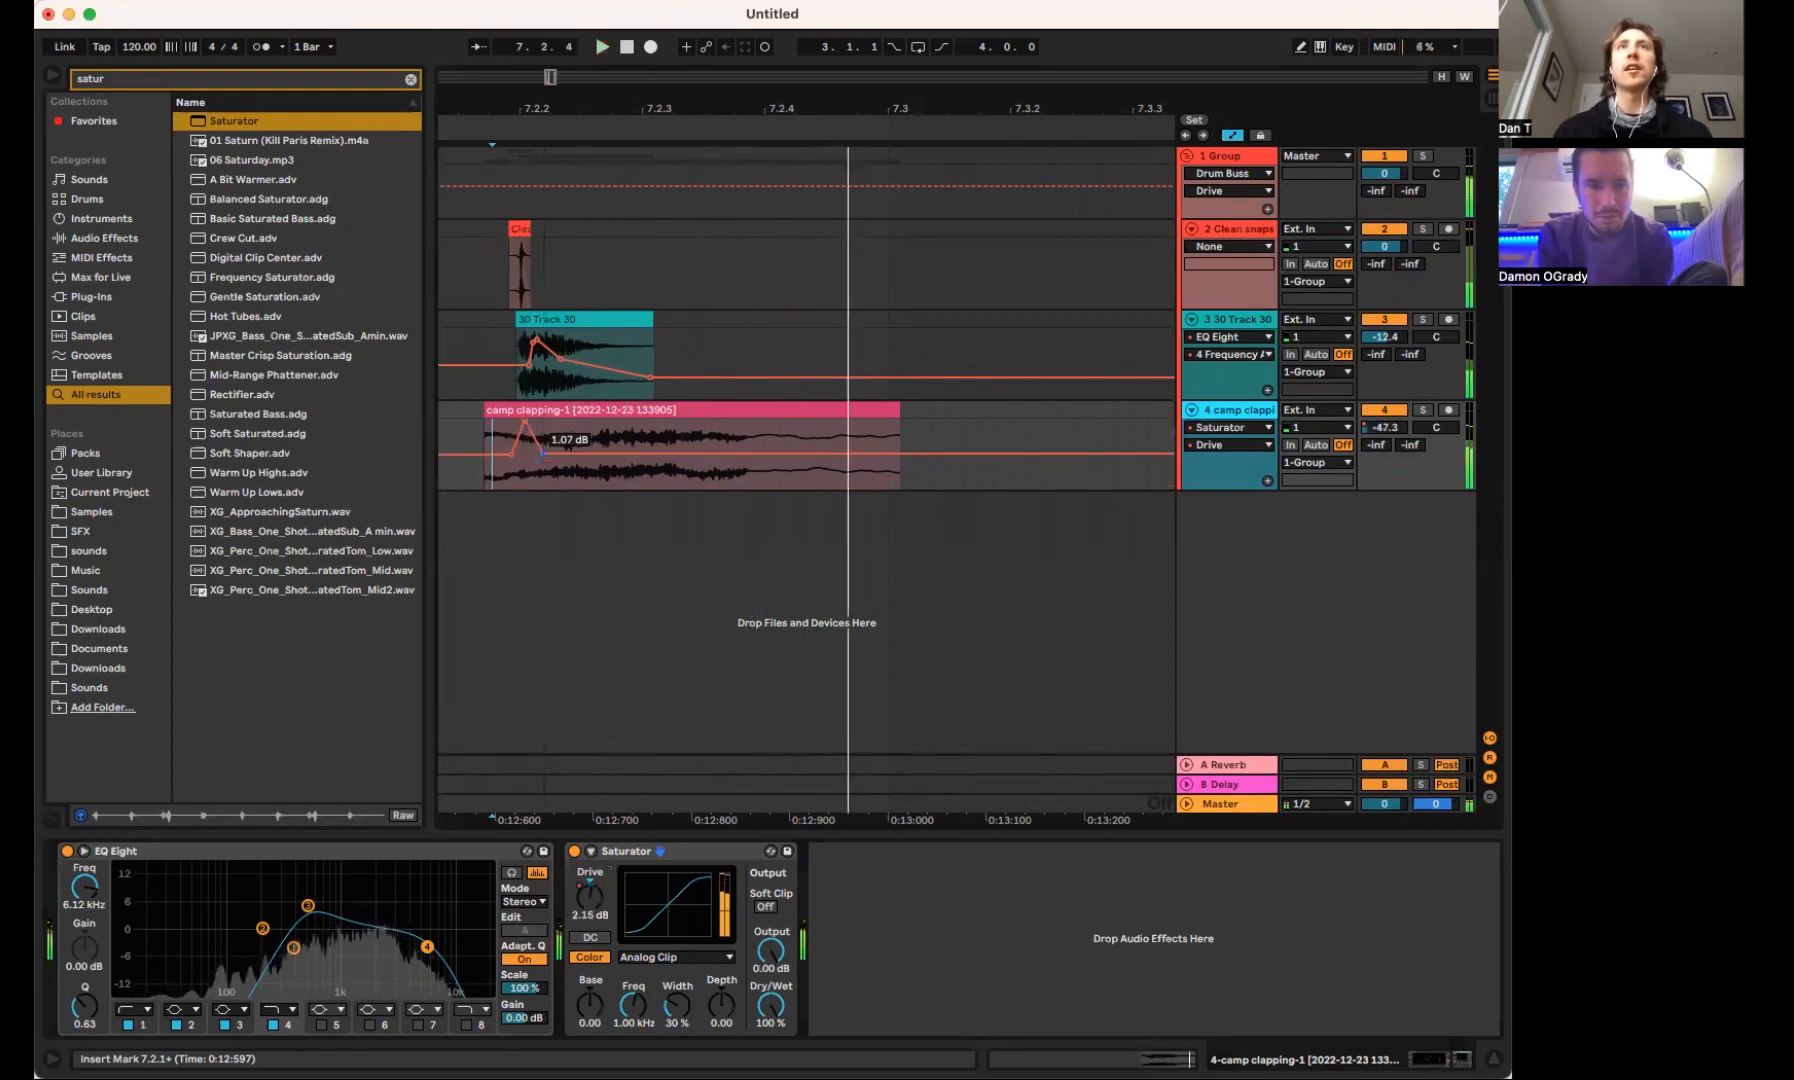
pyautogui.press('space')
# Widen the top of the Saturator Drive spike and set the level after it to -8.60 dB, playing the snare to check
pyautogui.moveTo(514, 100); pyautogui.dragTo(514, 165)
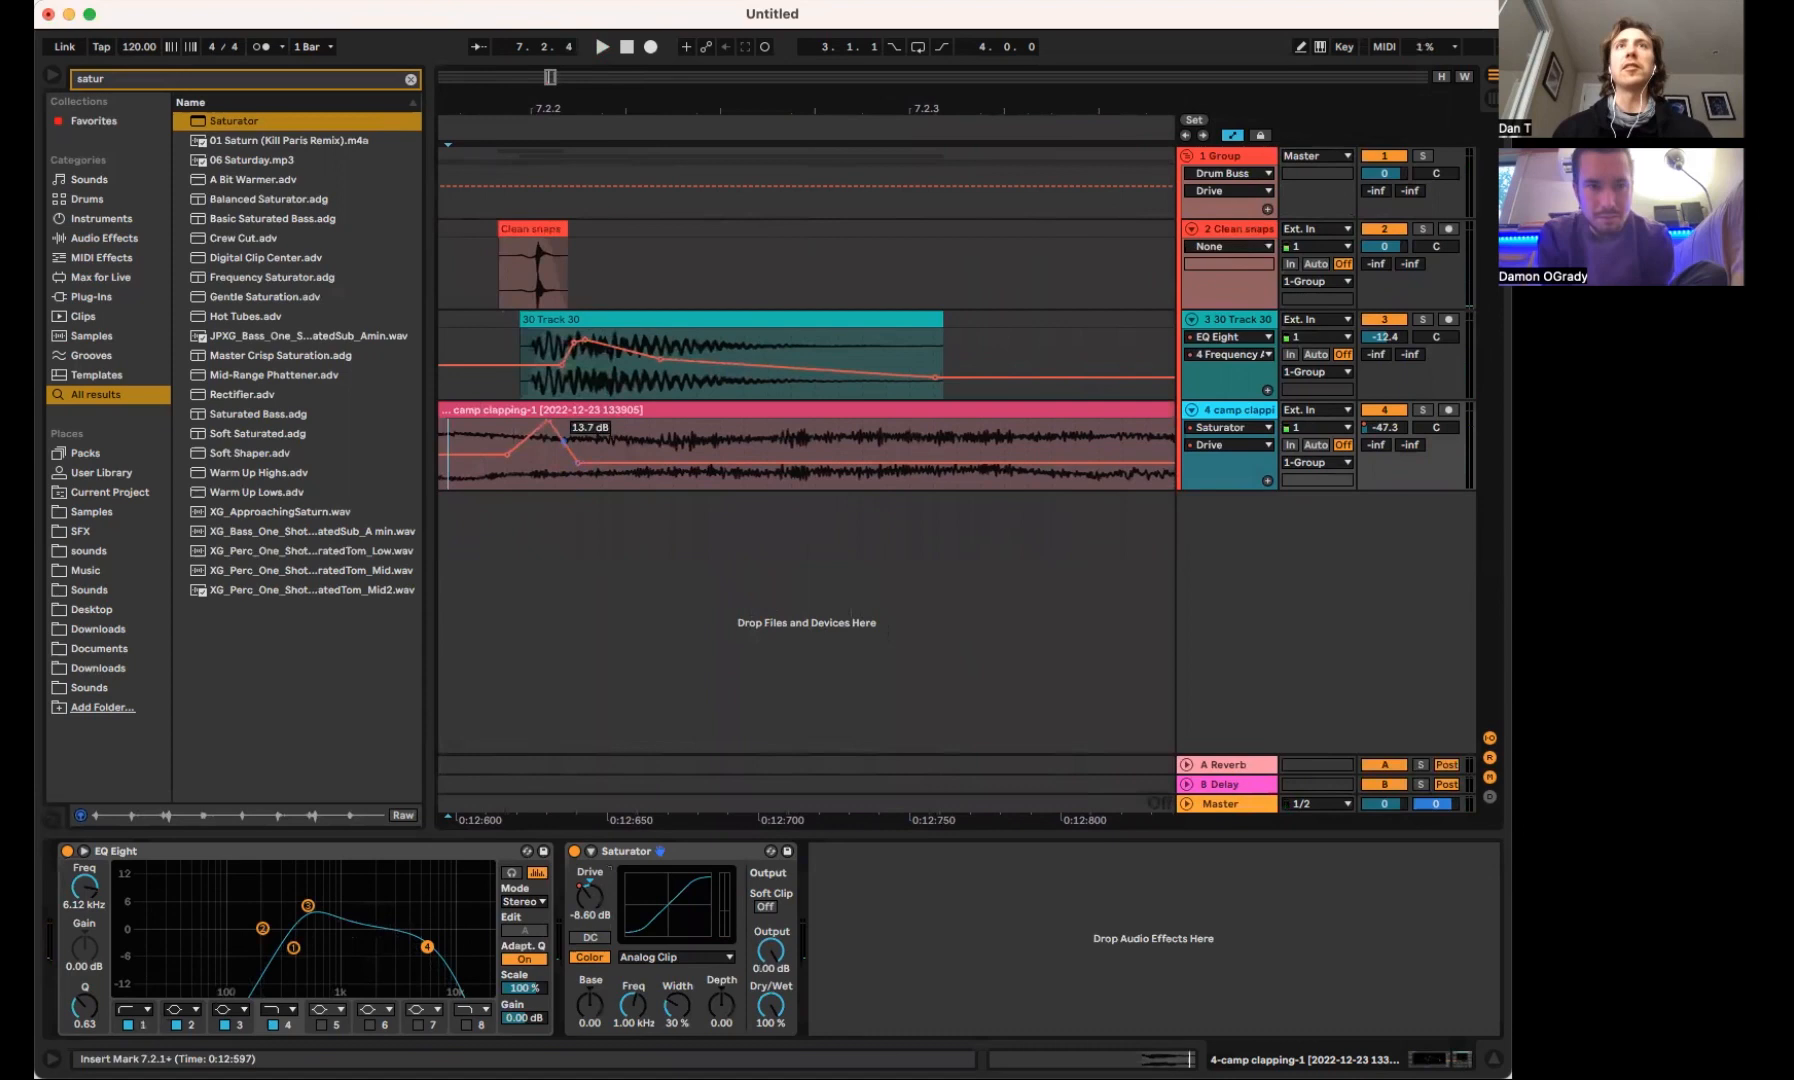
pyautogui.press('space')
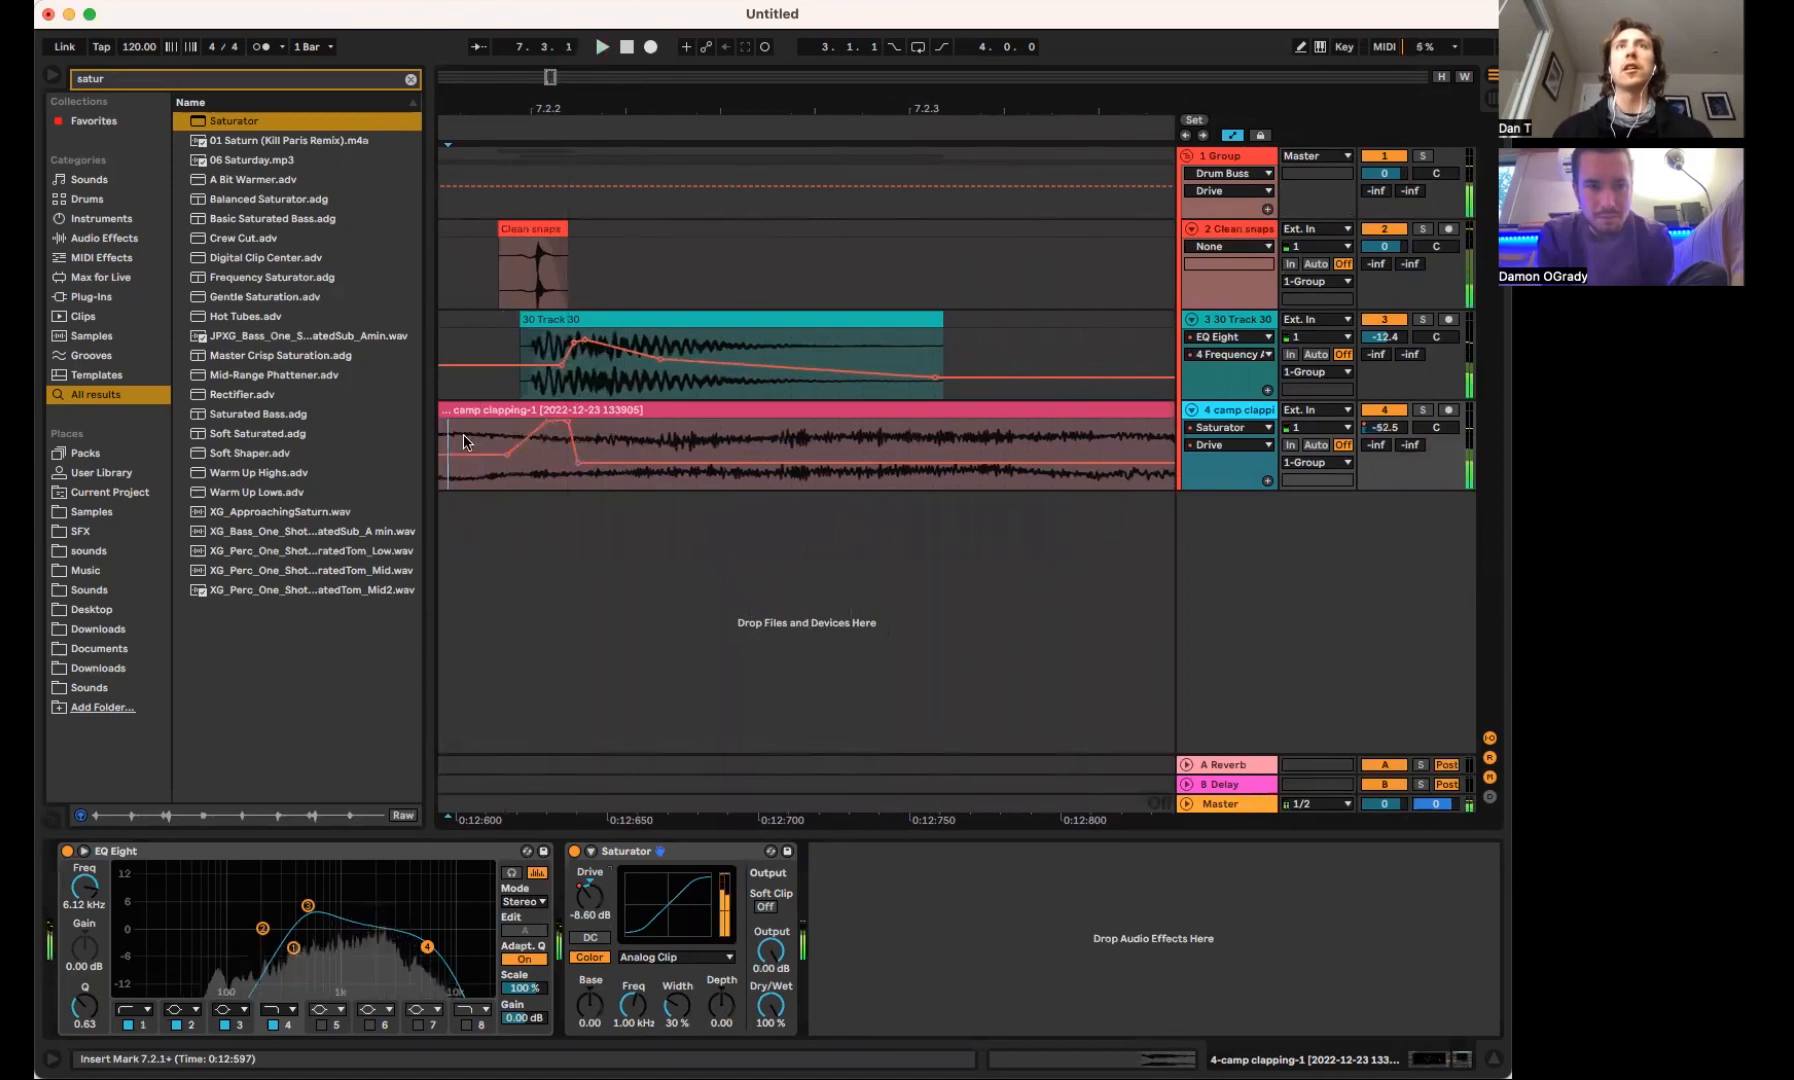
pyautogui.press('space')
pyautogui.press('space')
pyautogui.press('space')
# Show the Saturator Output envelope on the clap track and add a separate lane for each automated envelope
pyautogui.click(771, 951)
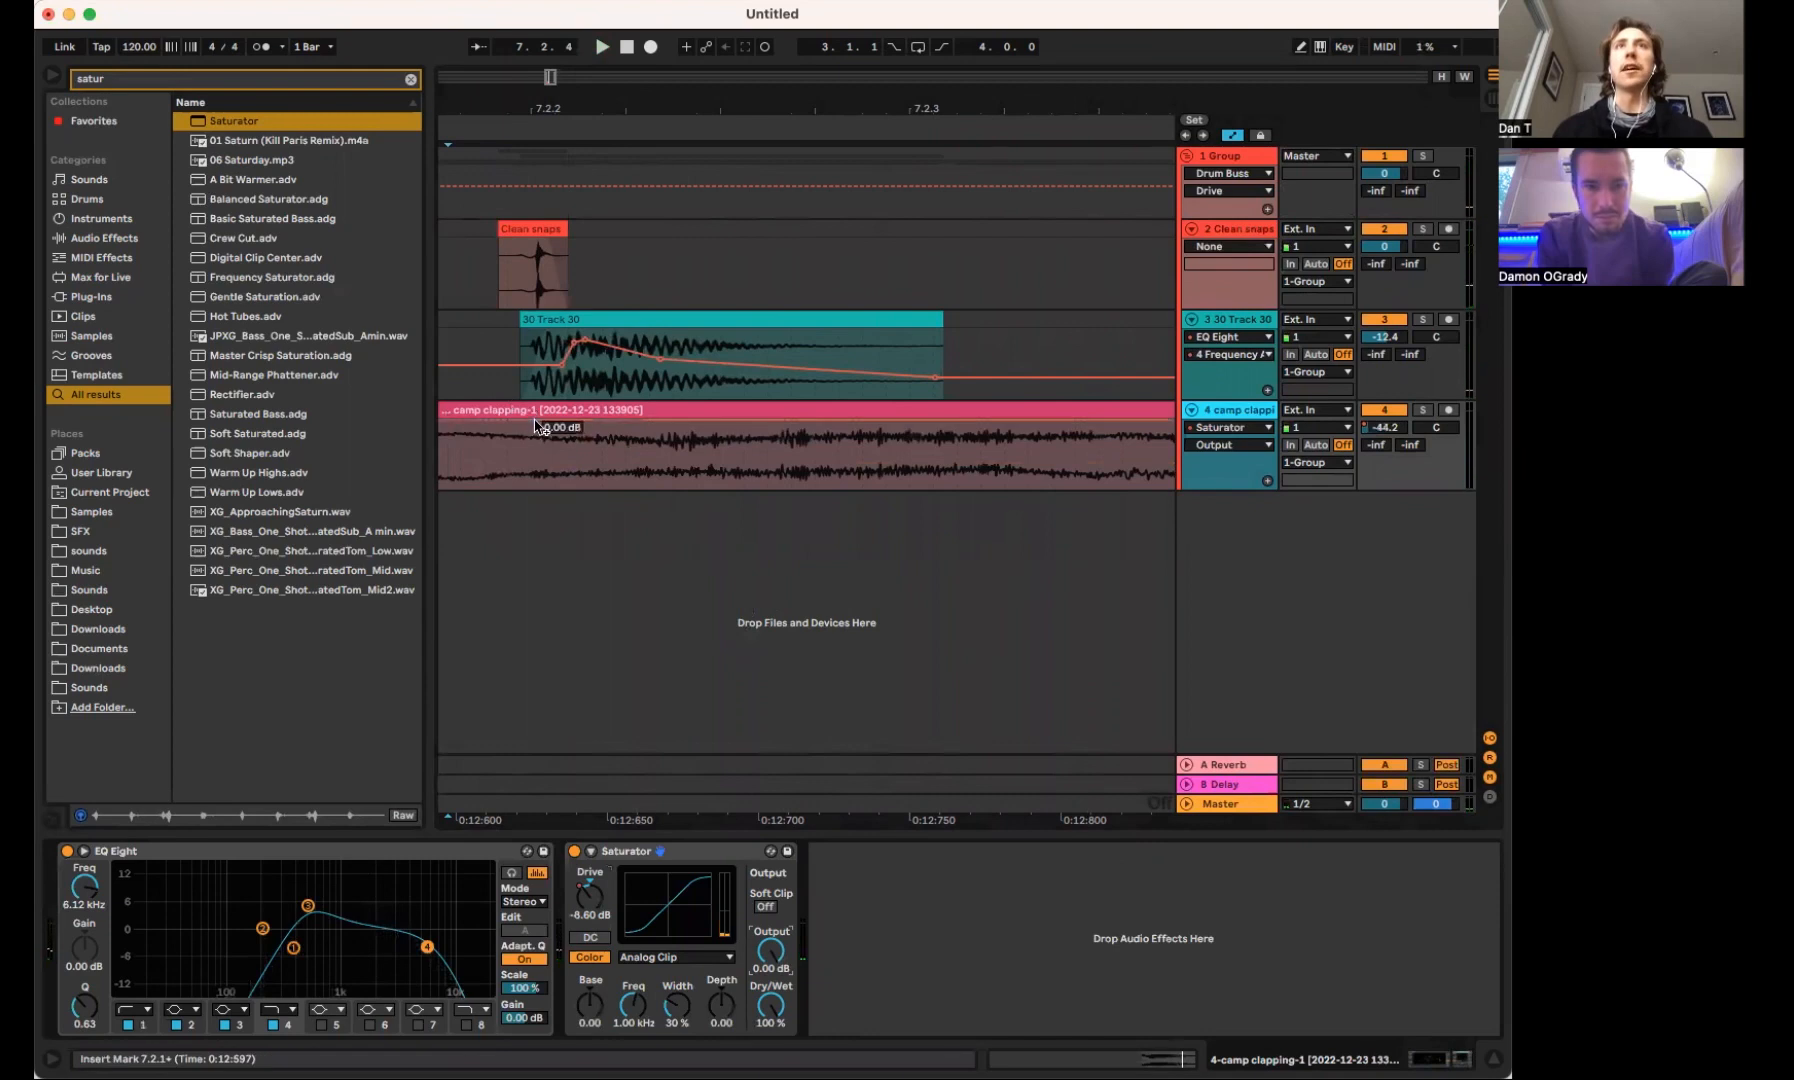
pyautogui.rightClick(1283, 479)
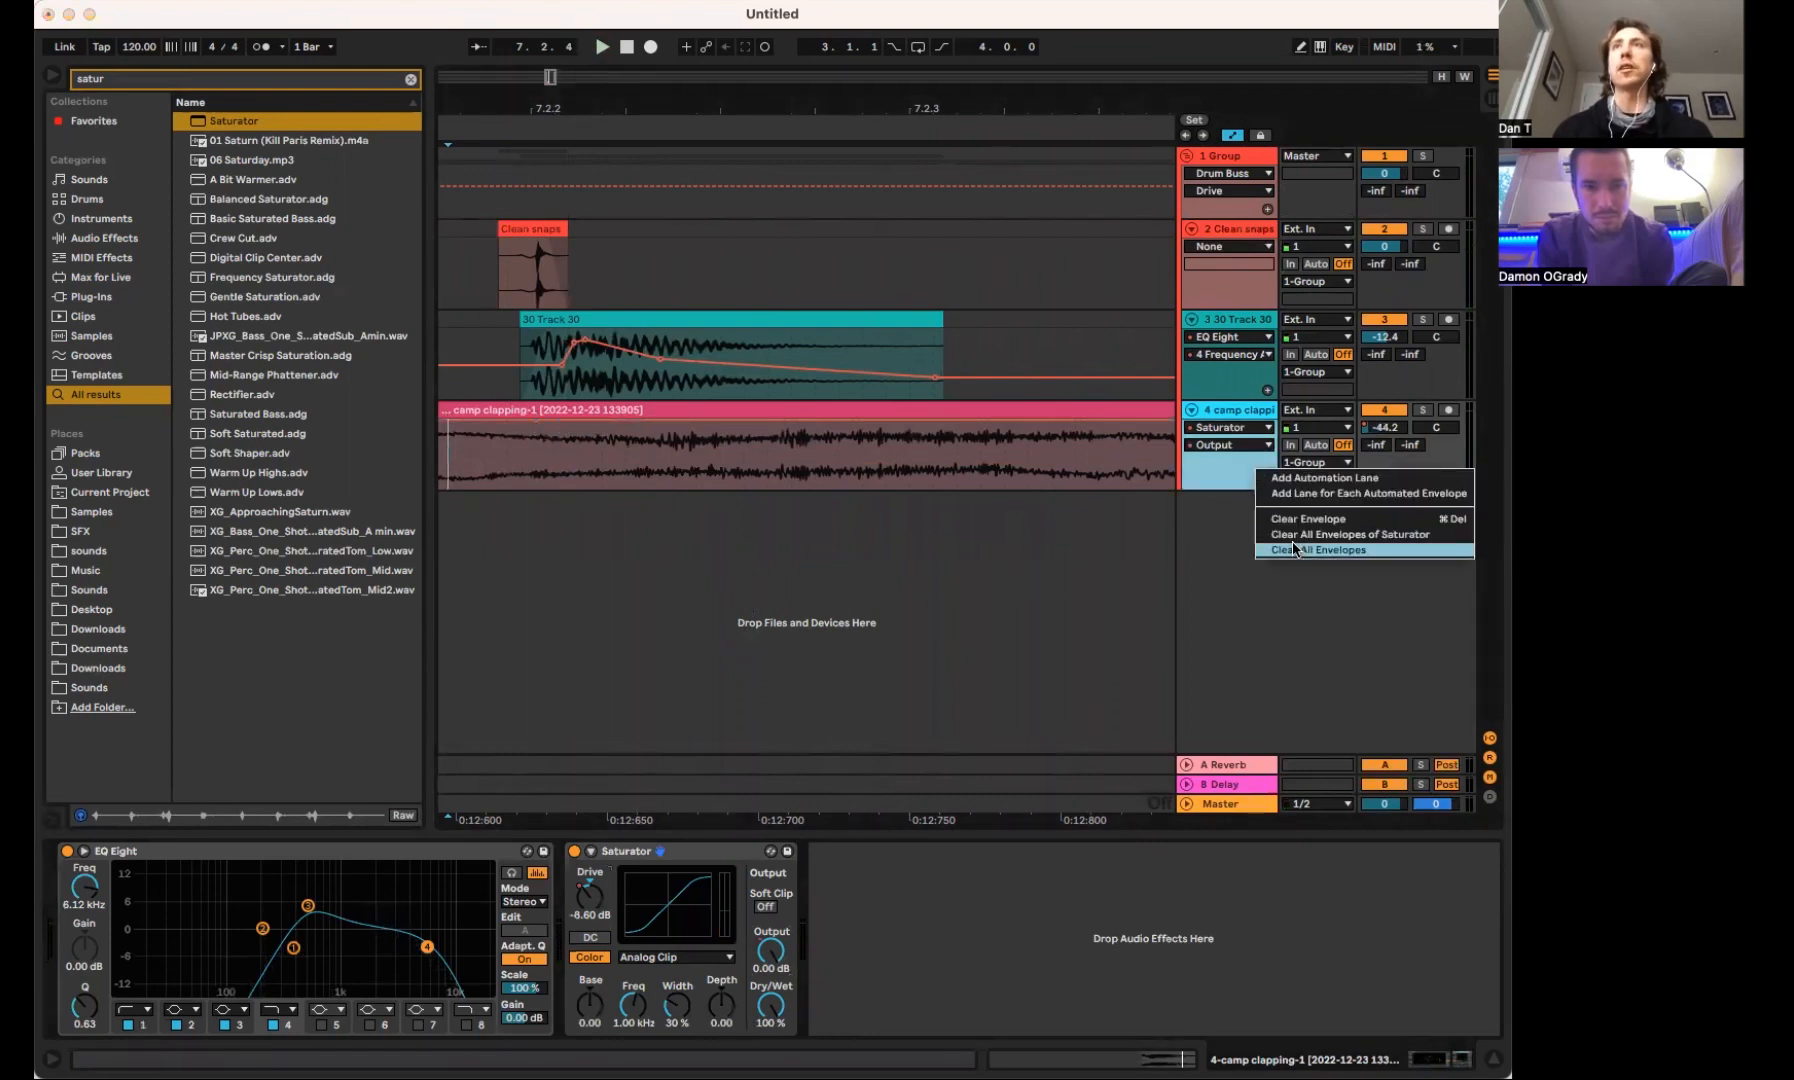
pyautogui.click(1310, 500)
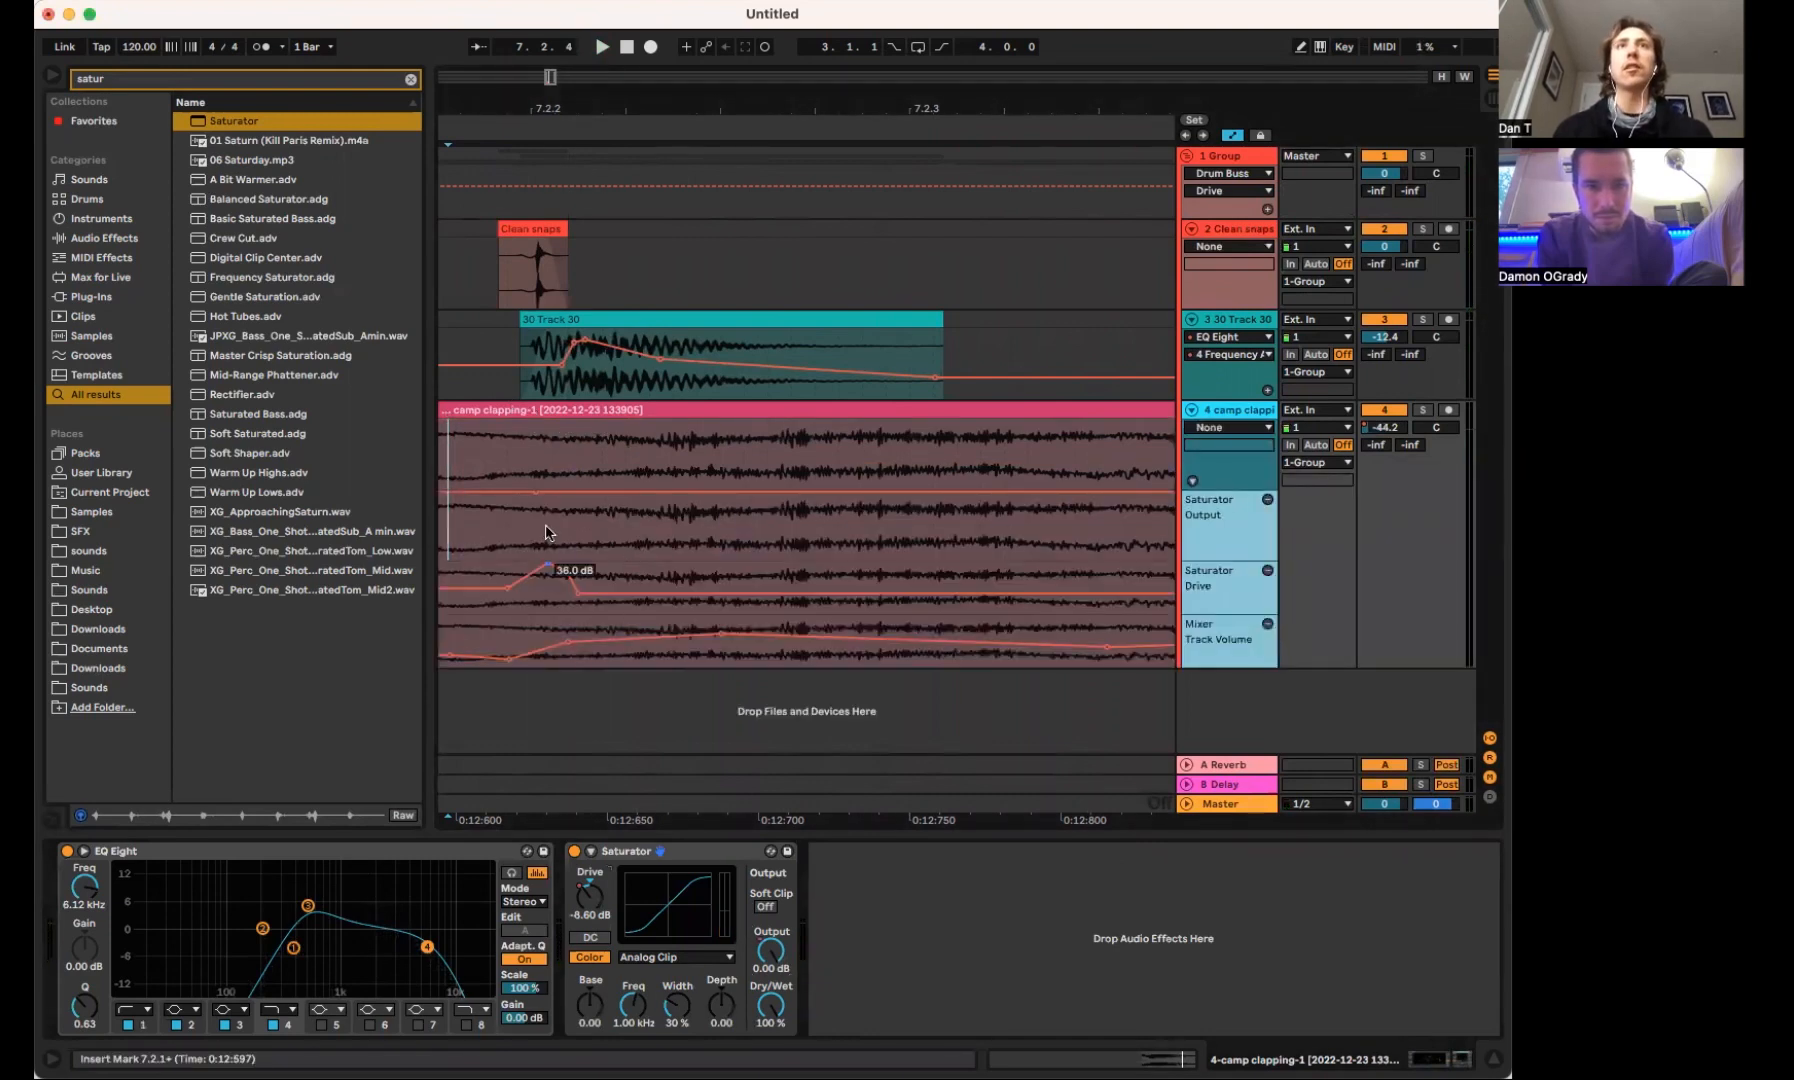
# Add breakpoints that dip the Saturator Output to about -14.4 dB just after 7.2.2, beneath the Drive spike, and play the snare
pyautogui.moveTo(549, 497); pyautogui.dragTo(555, 527)
pyautogui.press('space')
pyautogui.press('space')
pyautogui.press('space')
pyautogui.press('space')
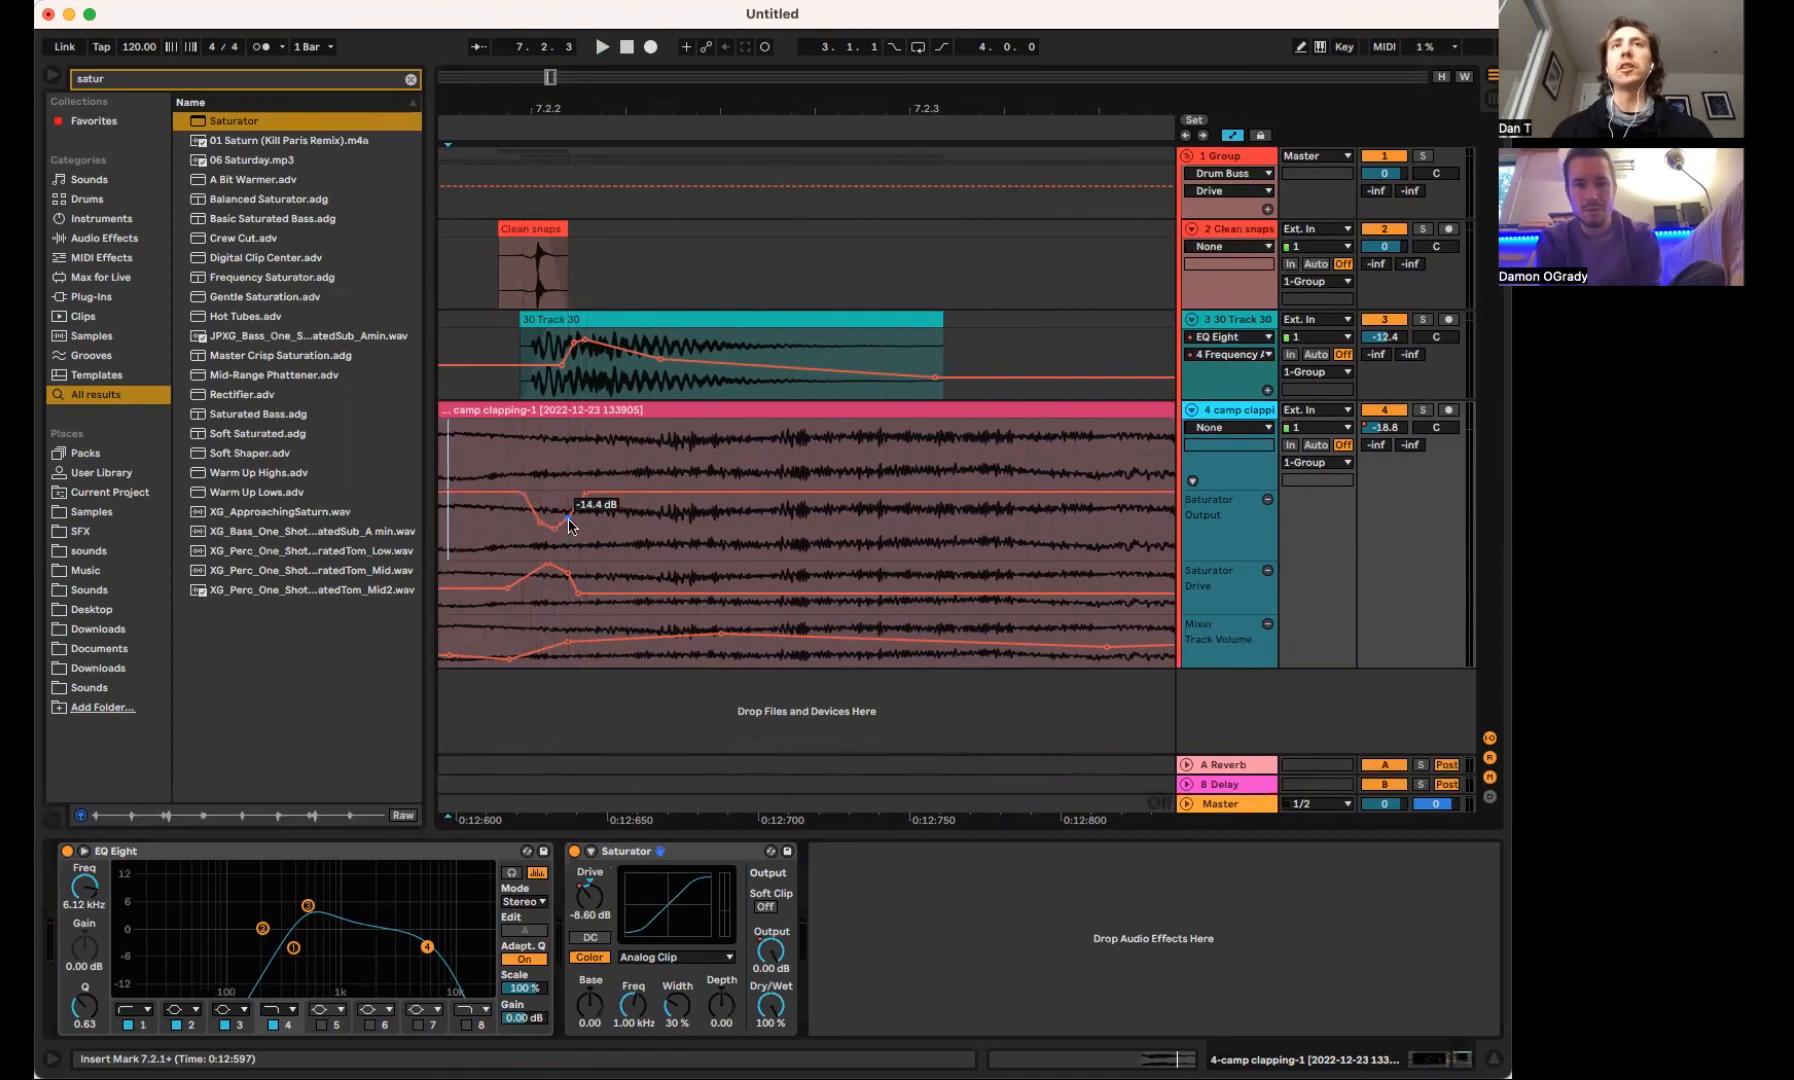
pyautogui.press('space')
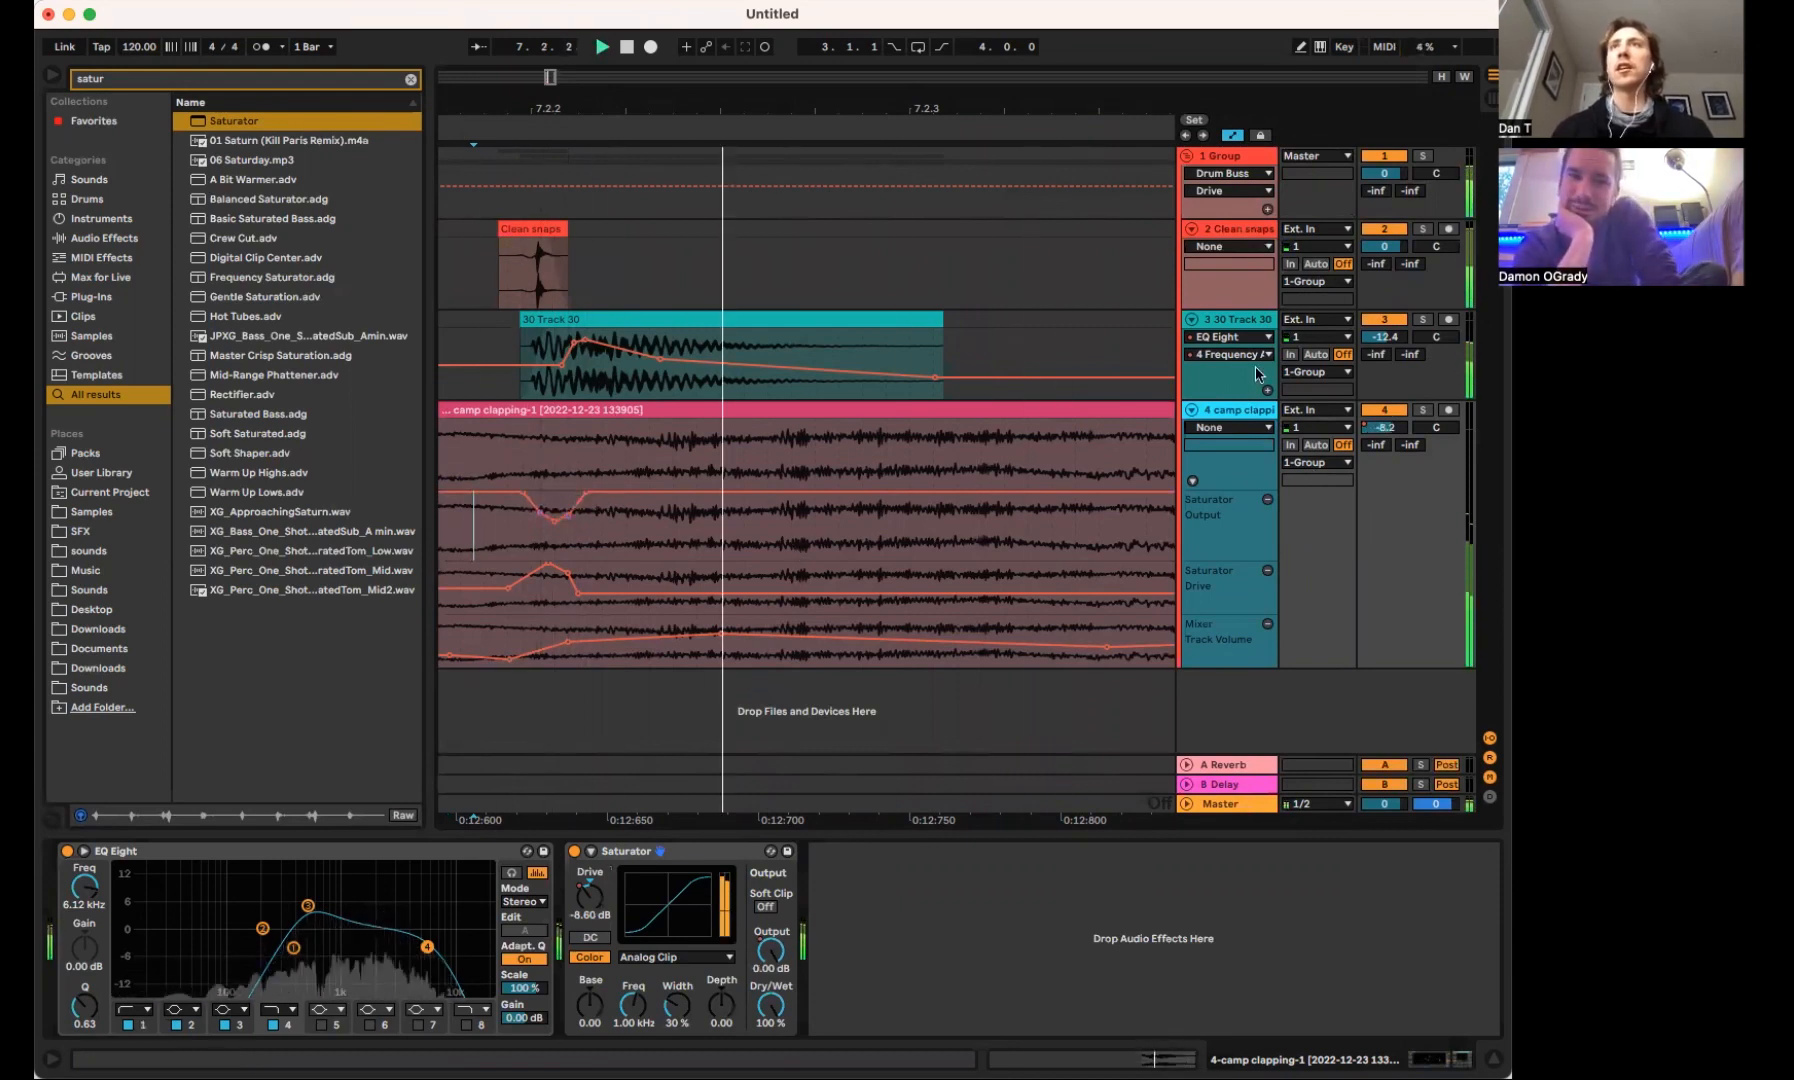
# Add EQ Eight after Drum Buss on the snare group
pyautogui.click(1252, 155)
pyautogui.write('eq')
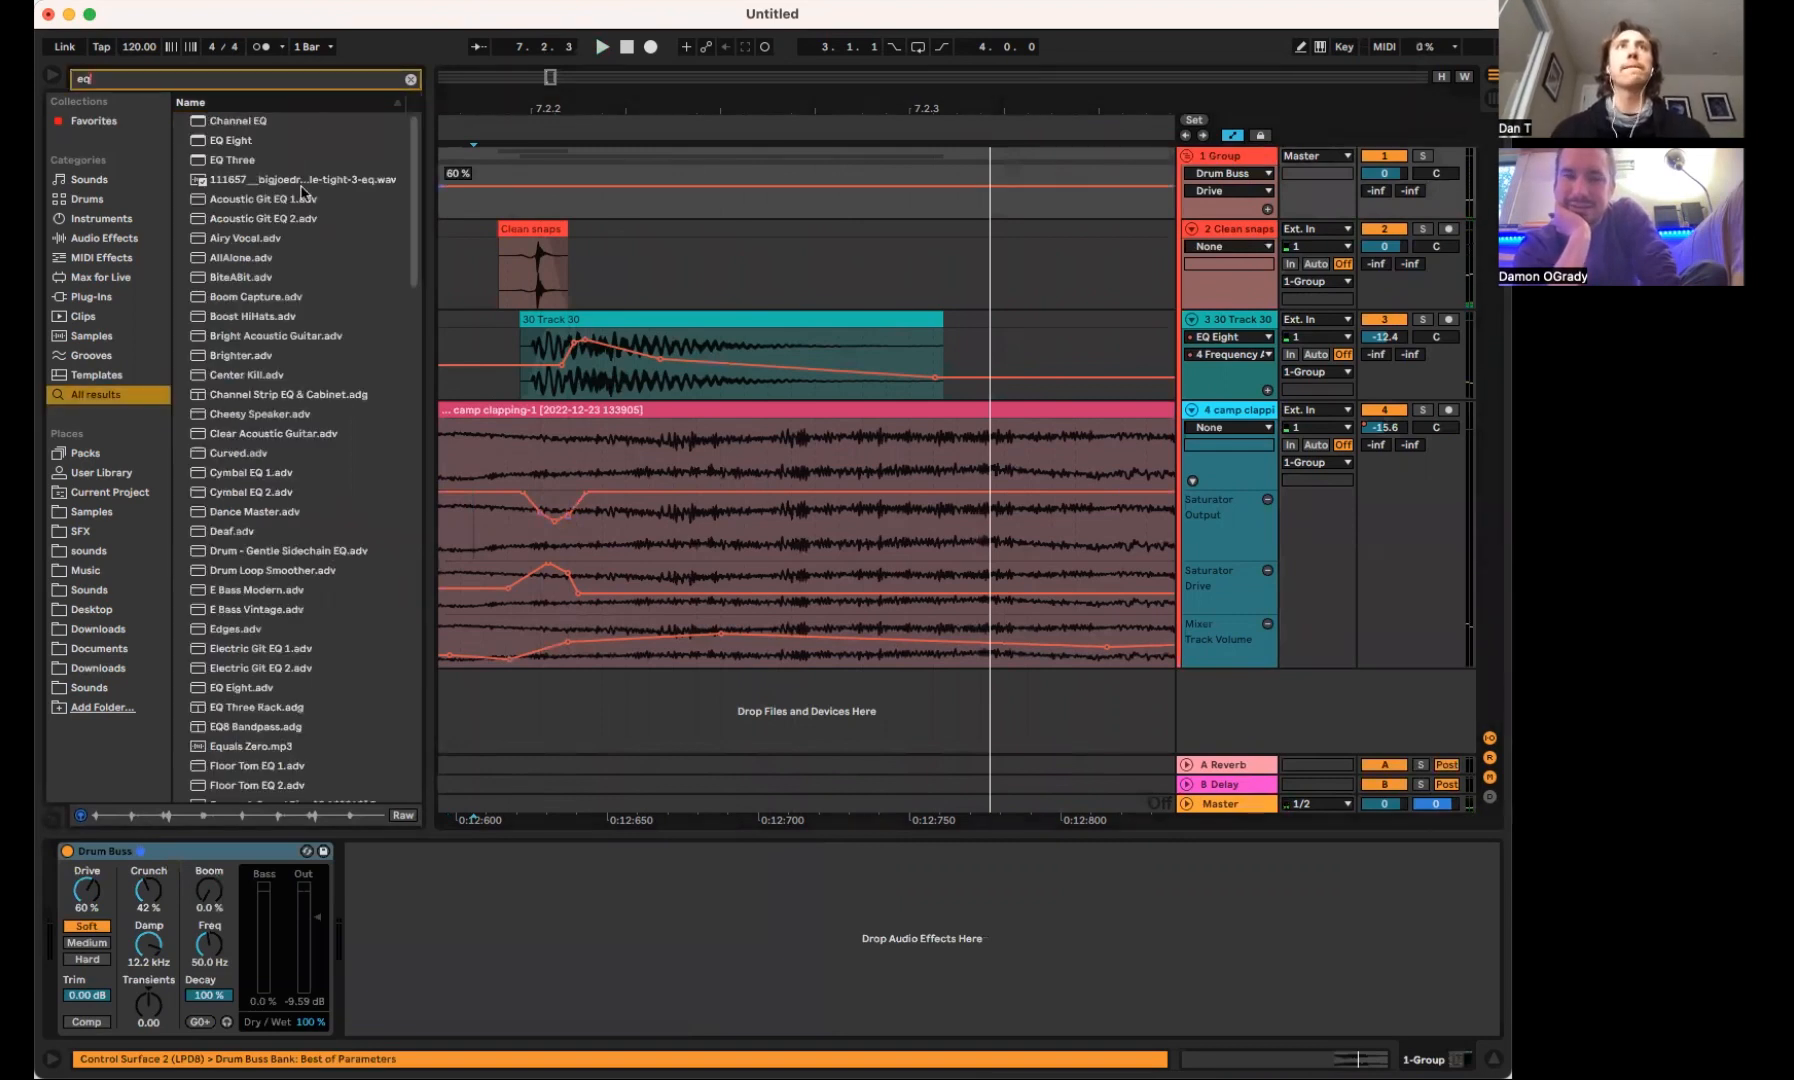
pyautogui.click(243, 145)
# Shape the group's EQ Eight with band 3 boosted 5.33 dB at 5.39 kHz and Q 0.36, playing the snare between changes
pyautogui.moveTo(536, 941); pyautogui.dragTo(717, 913)
pyautogui.press('space')
pyautogui.press('space')
pyautogui.press('space')
pyautogui.press('space')
pyautogui.press('space')
pyautogui.press('space')
pyautogui.press('space')
pyautogui.press('space')
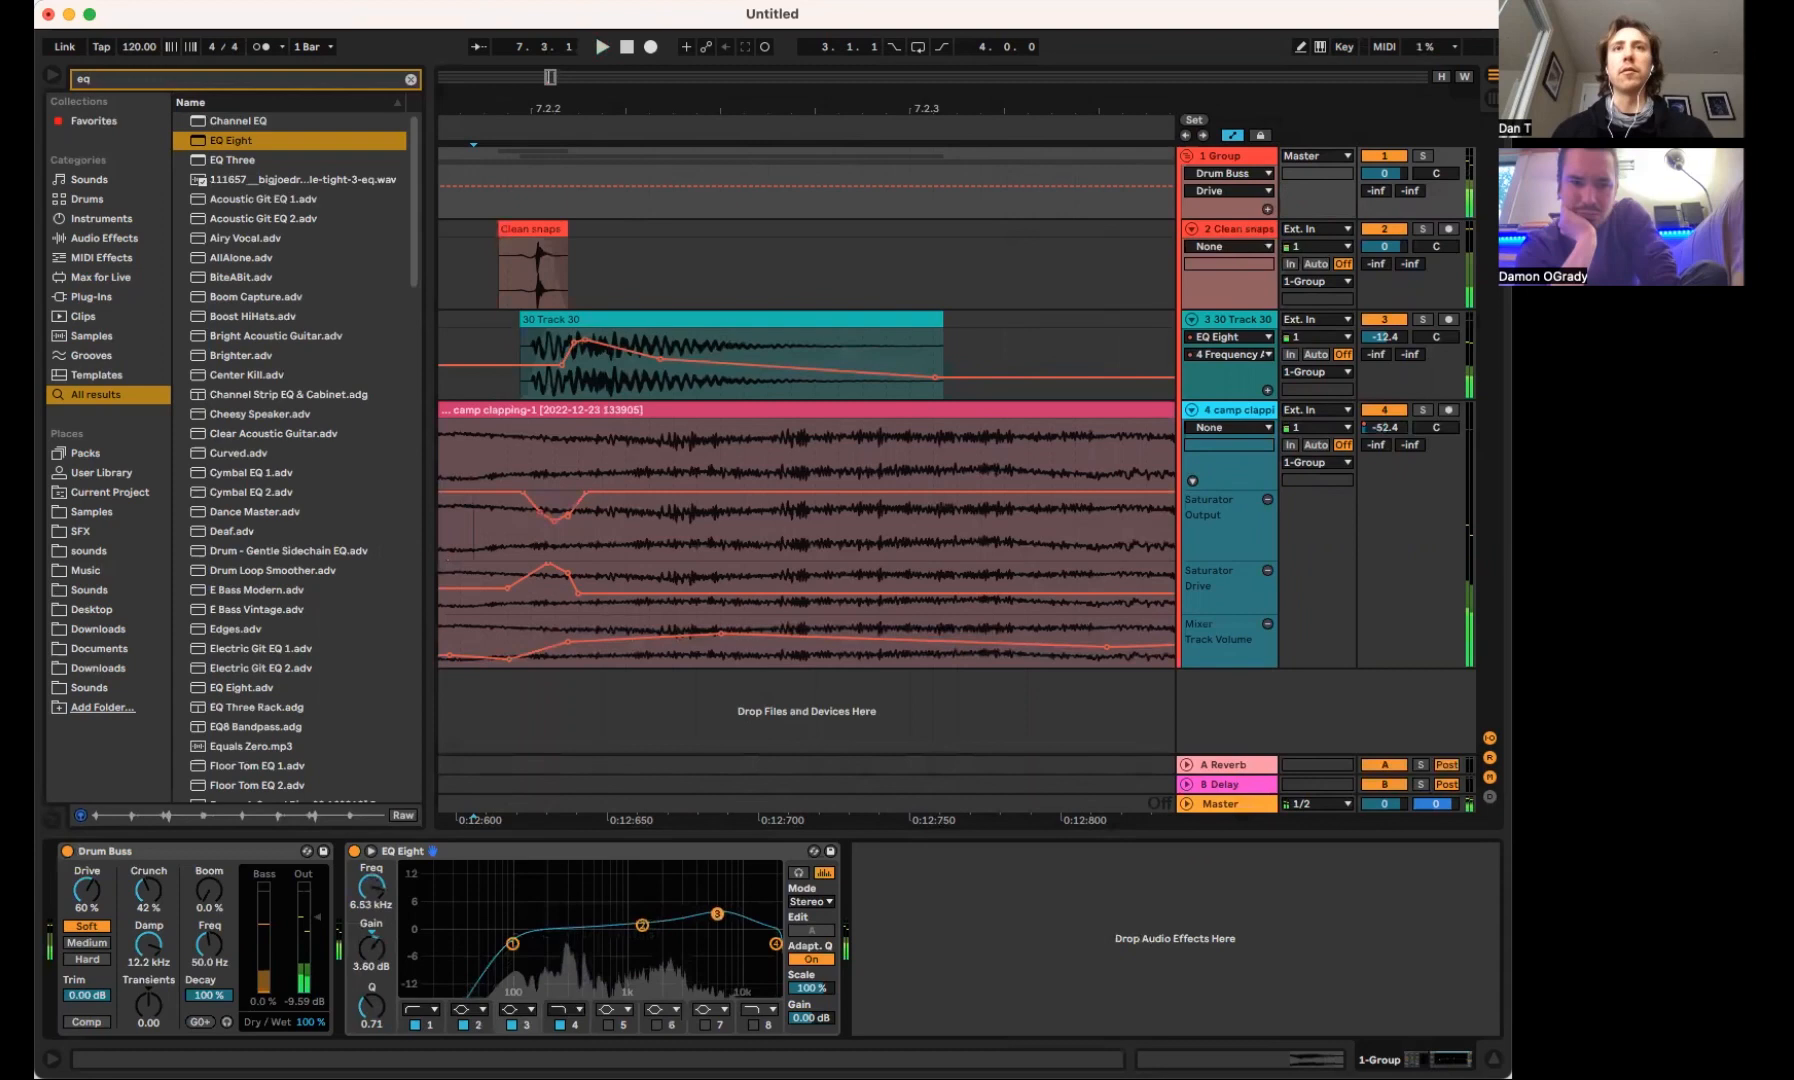
pyautogui.moveTo(371, 1005); pyautogui.dragTo(371, 1014)
pyautogui.moveTo(717, 913); pyautogui.dragTo(708, 906)
# Add Multiband Dynamics after Saturator on the clap track
pyautogui.click(1240, 405)
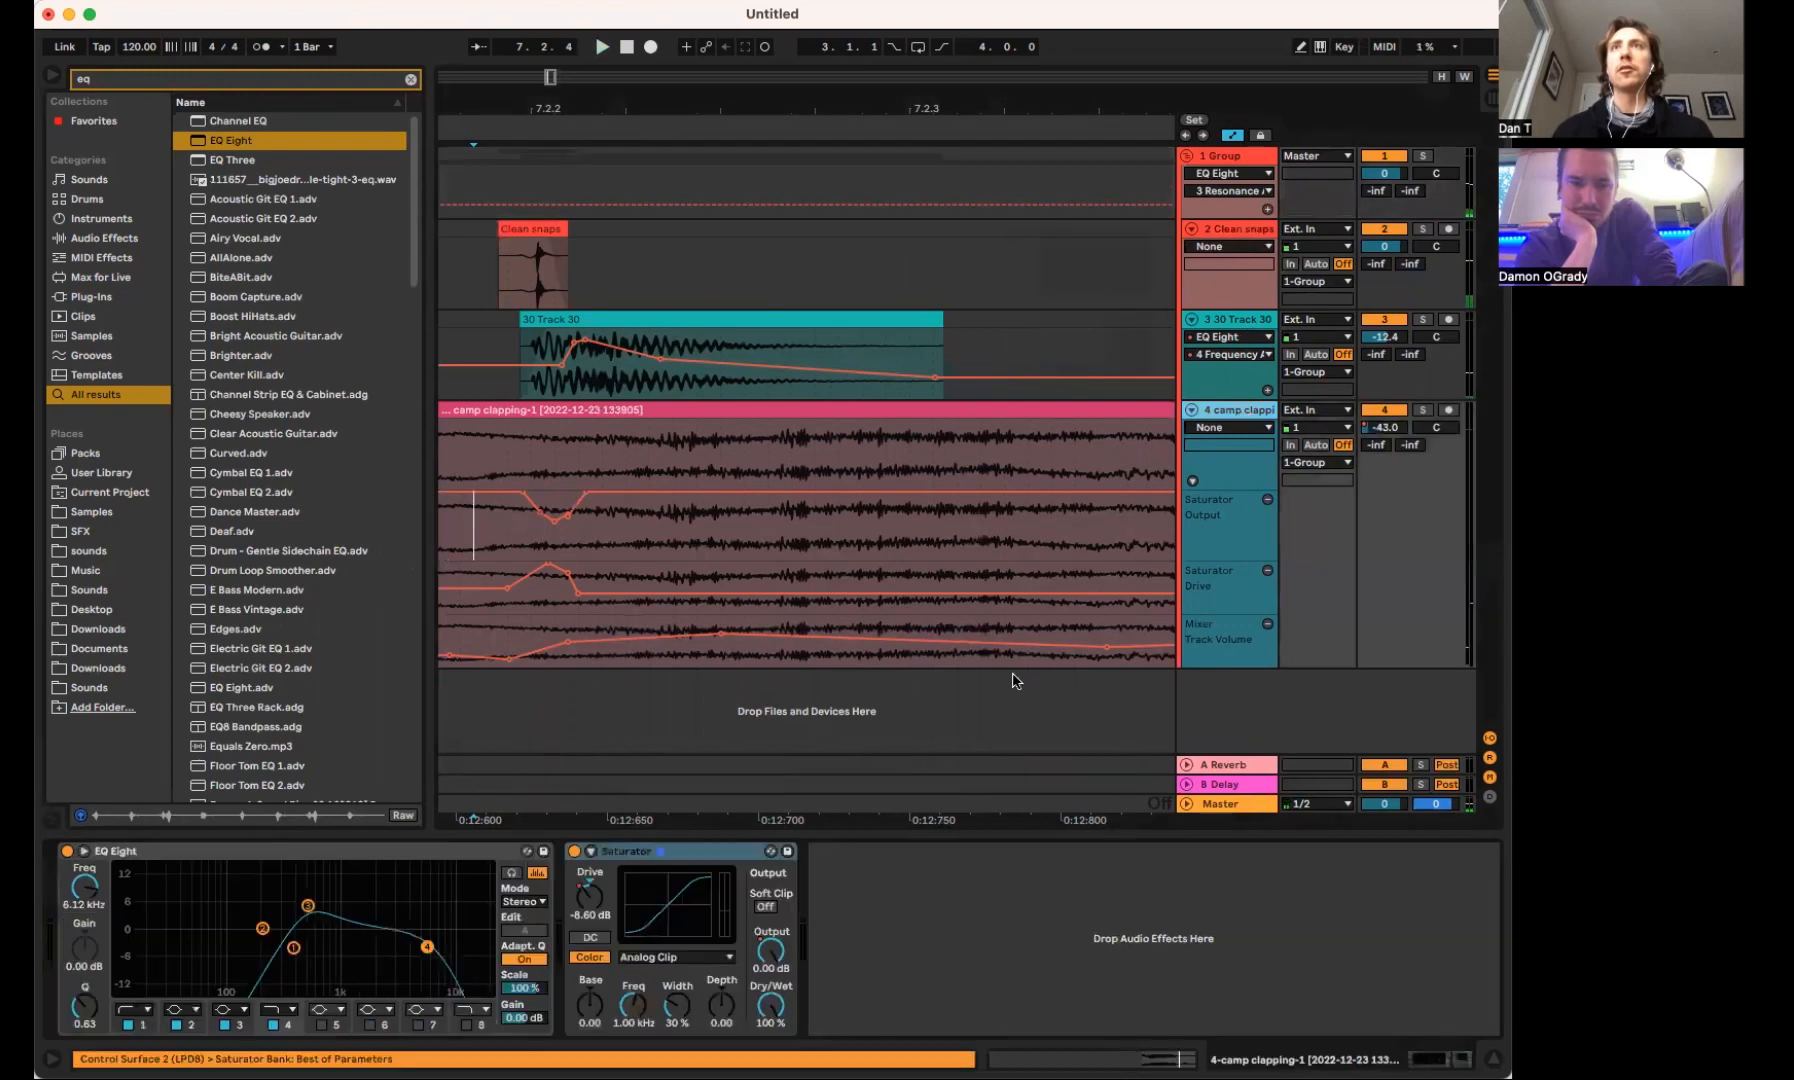
pyautogui.press('BackSpace')
pyautogui.press('BackSpace')
pyautogui.write('multi')
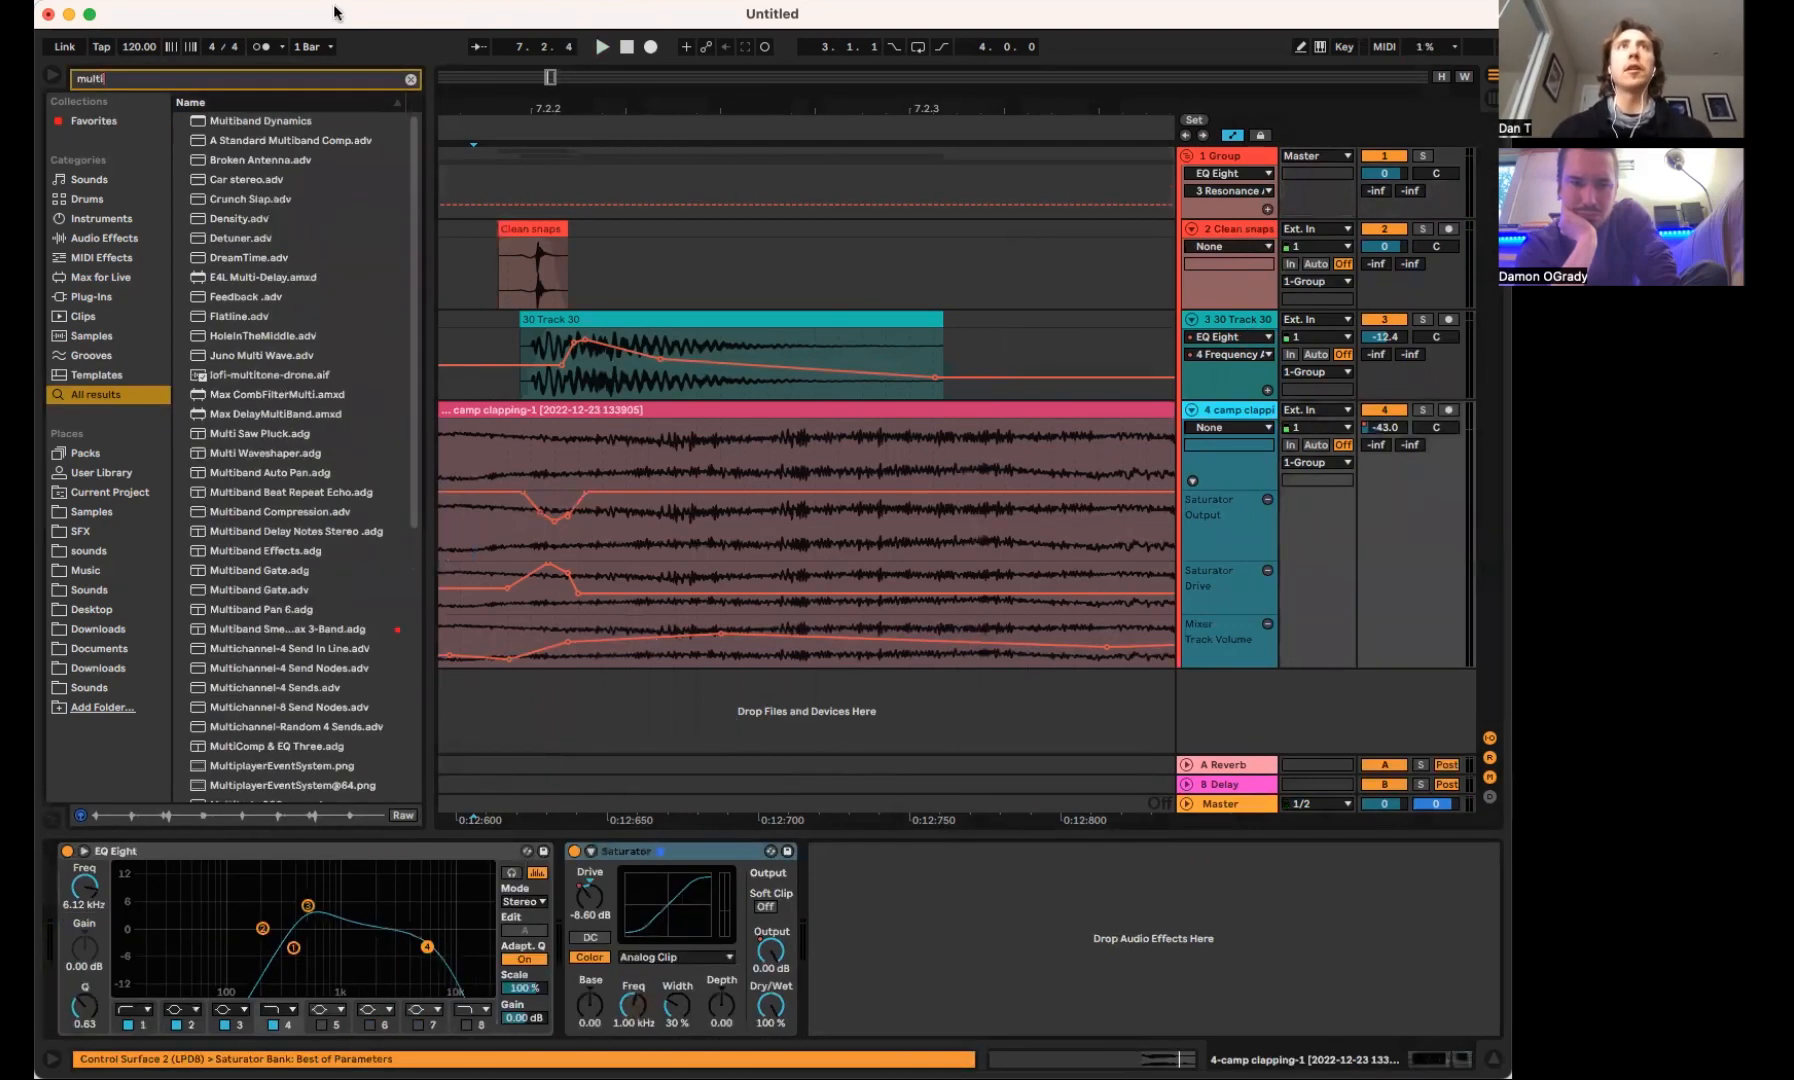
pyautogui.moveTo(262, 123); pyautogui.dragTo(961, 908)
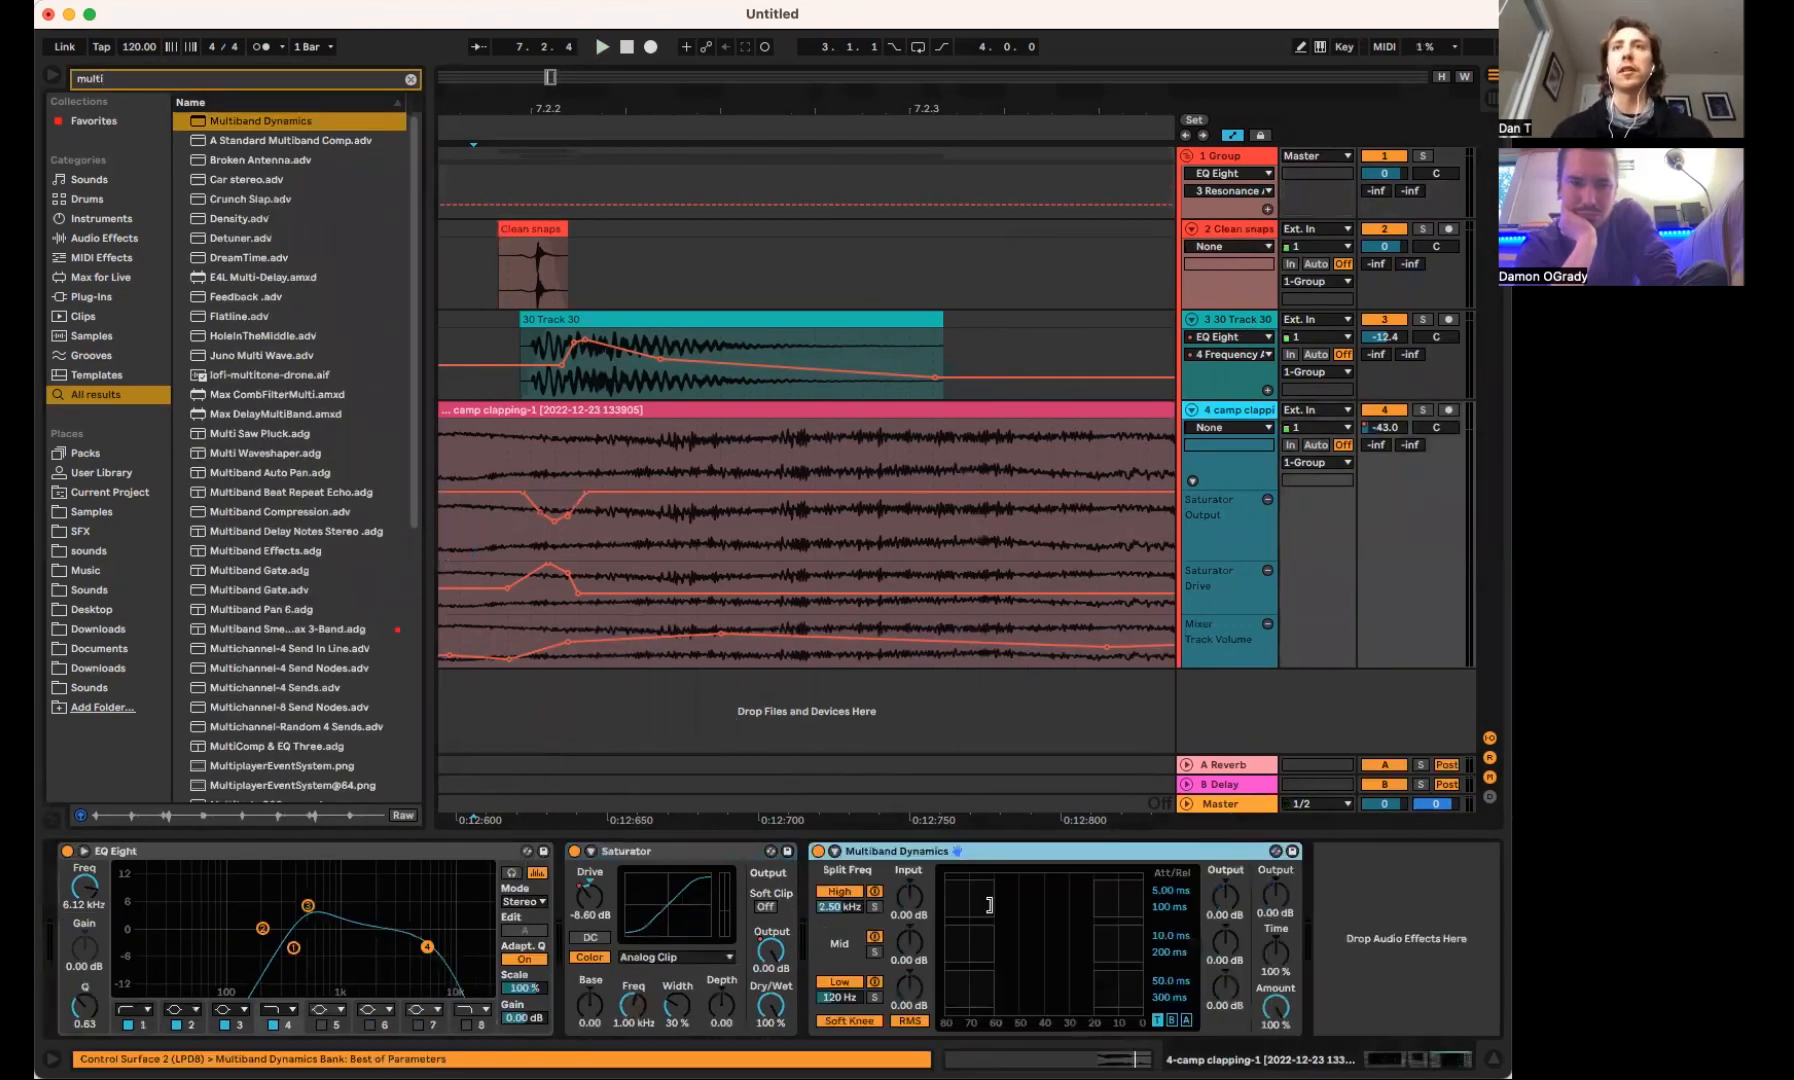
# Play the snare and bypass the clap track's Multiband Dynamics to compare the sound
pyautogui.press('space')
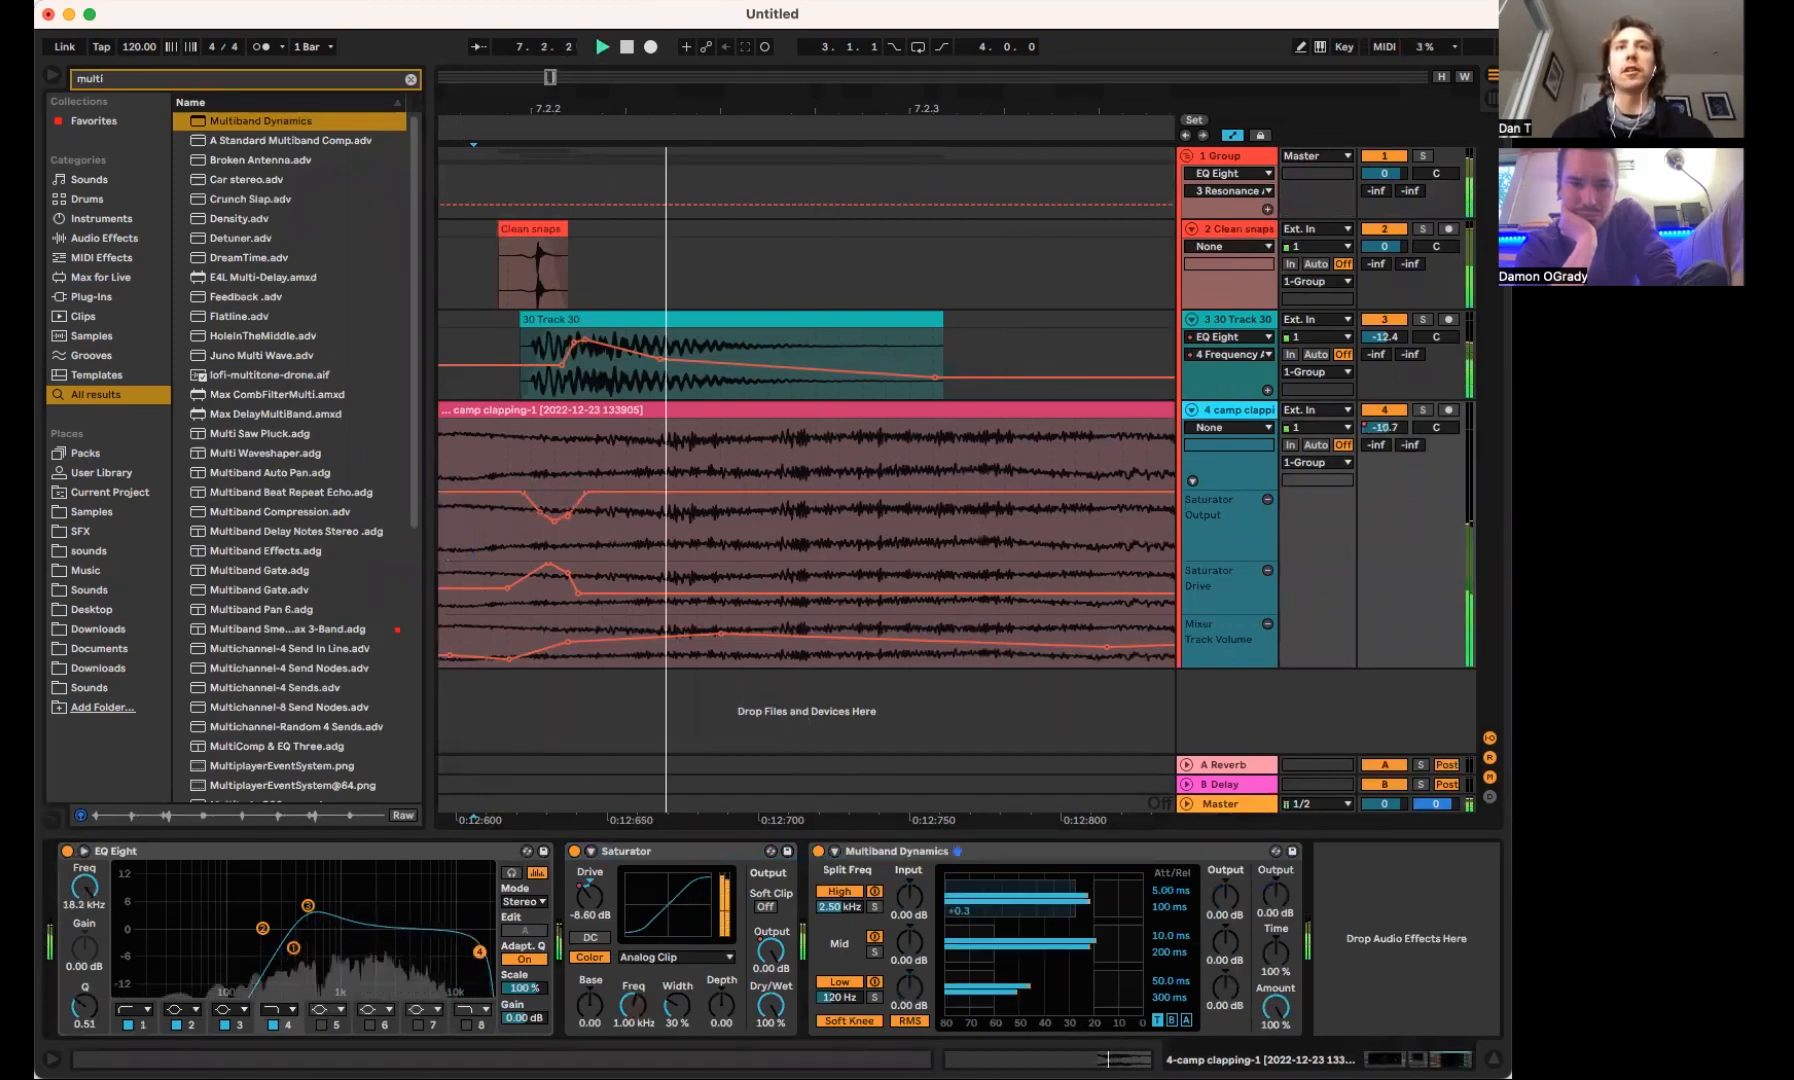
pyautogui.click(818, 851)
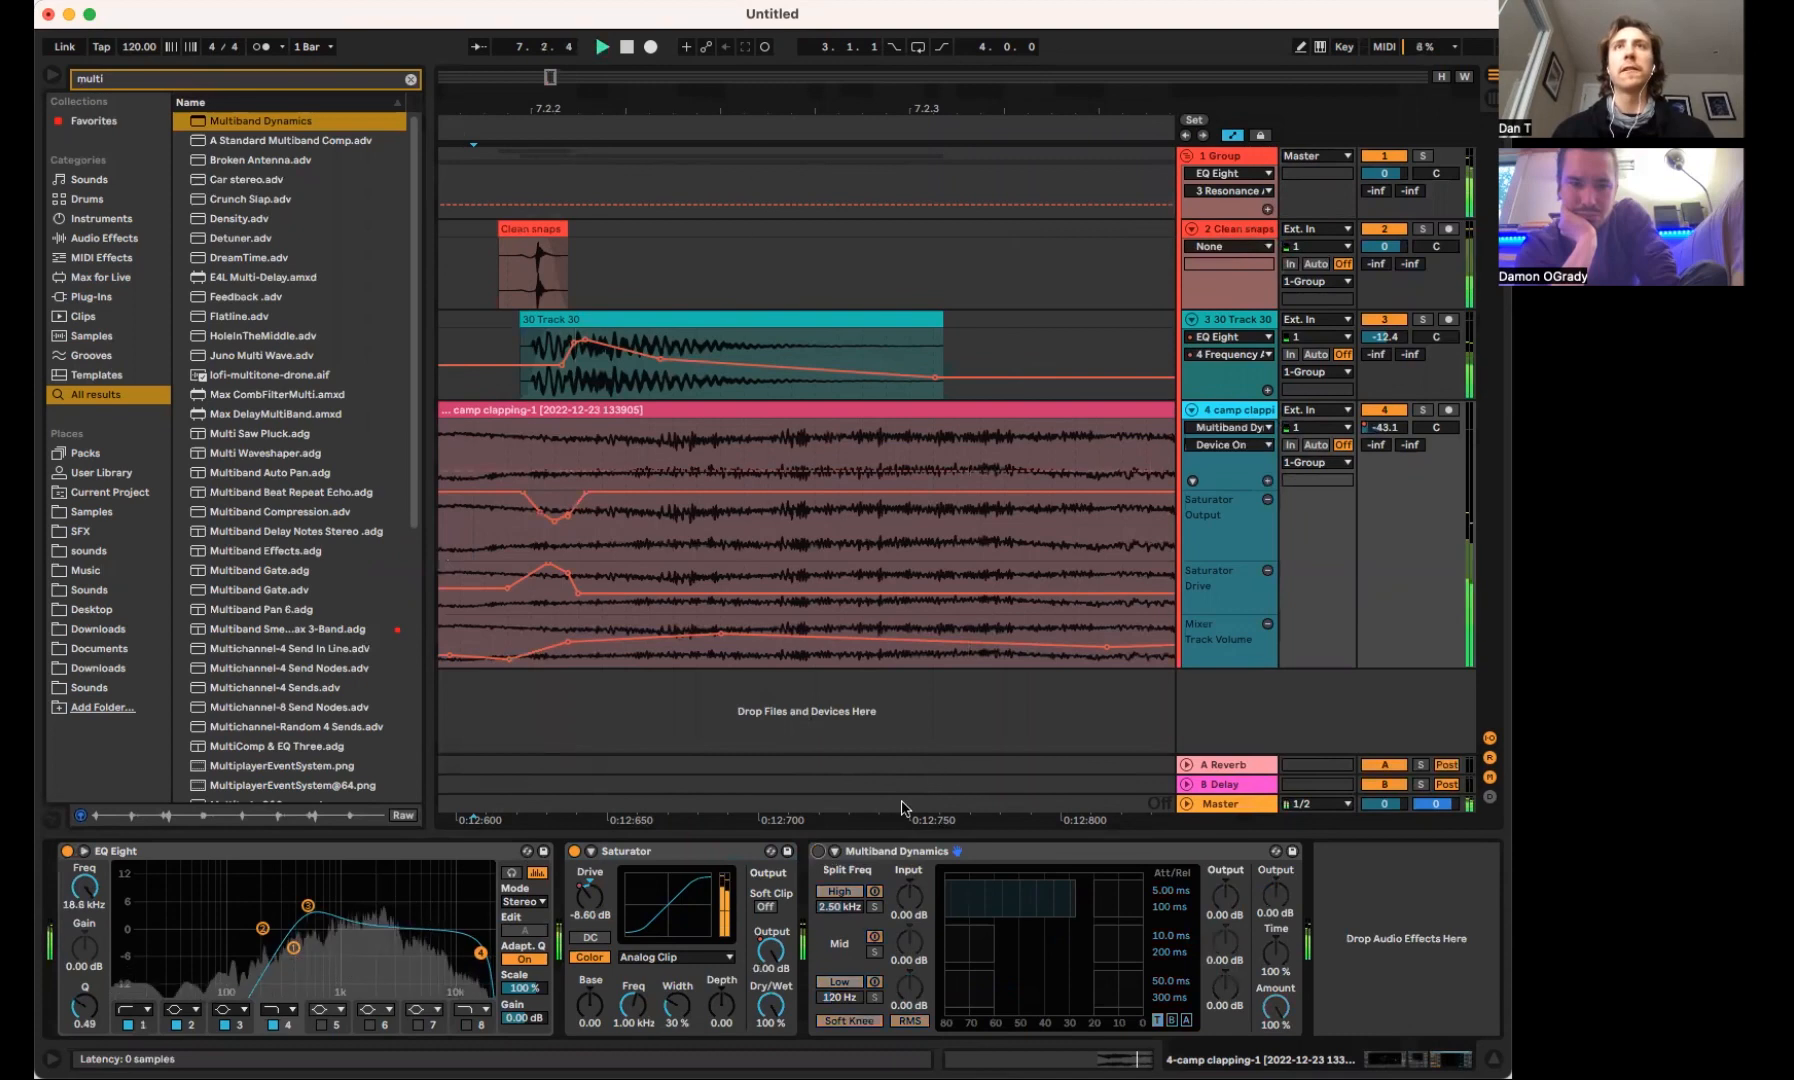
pyautogui.press('space')
# Add Saturator after EQ Eight on the snare group
pyautogui.click(1240, 157)
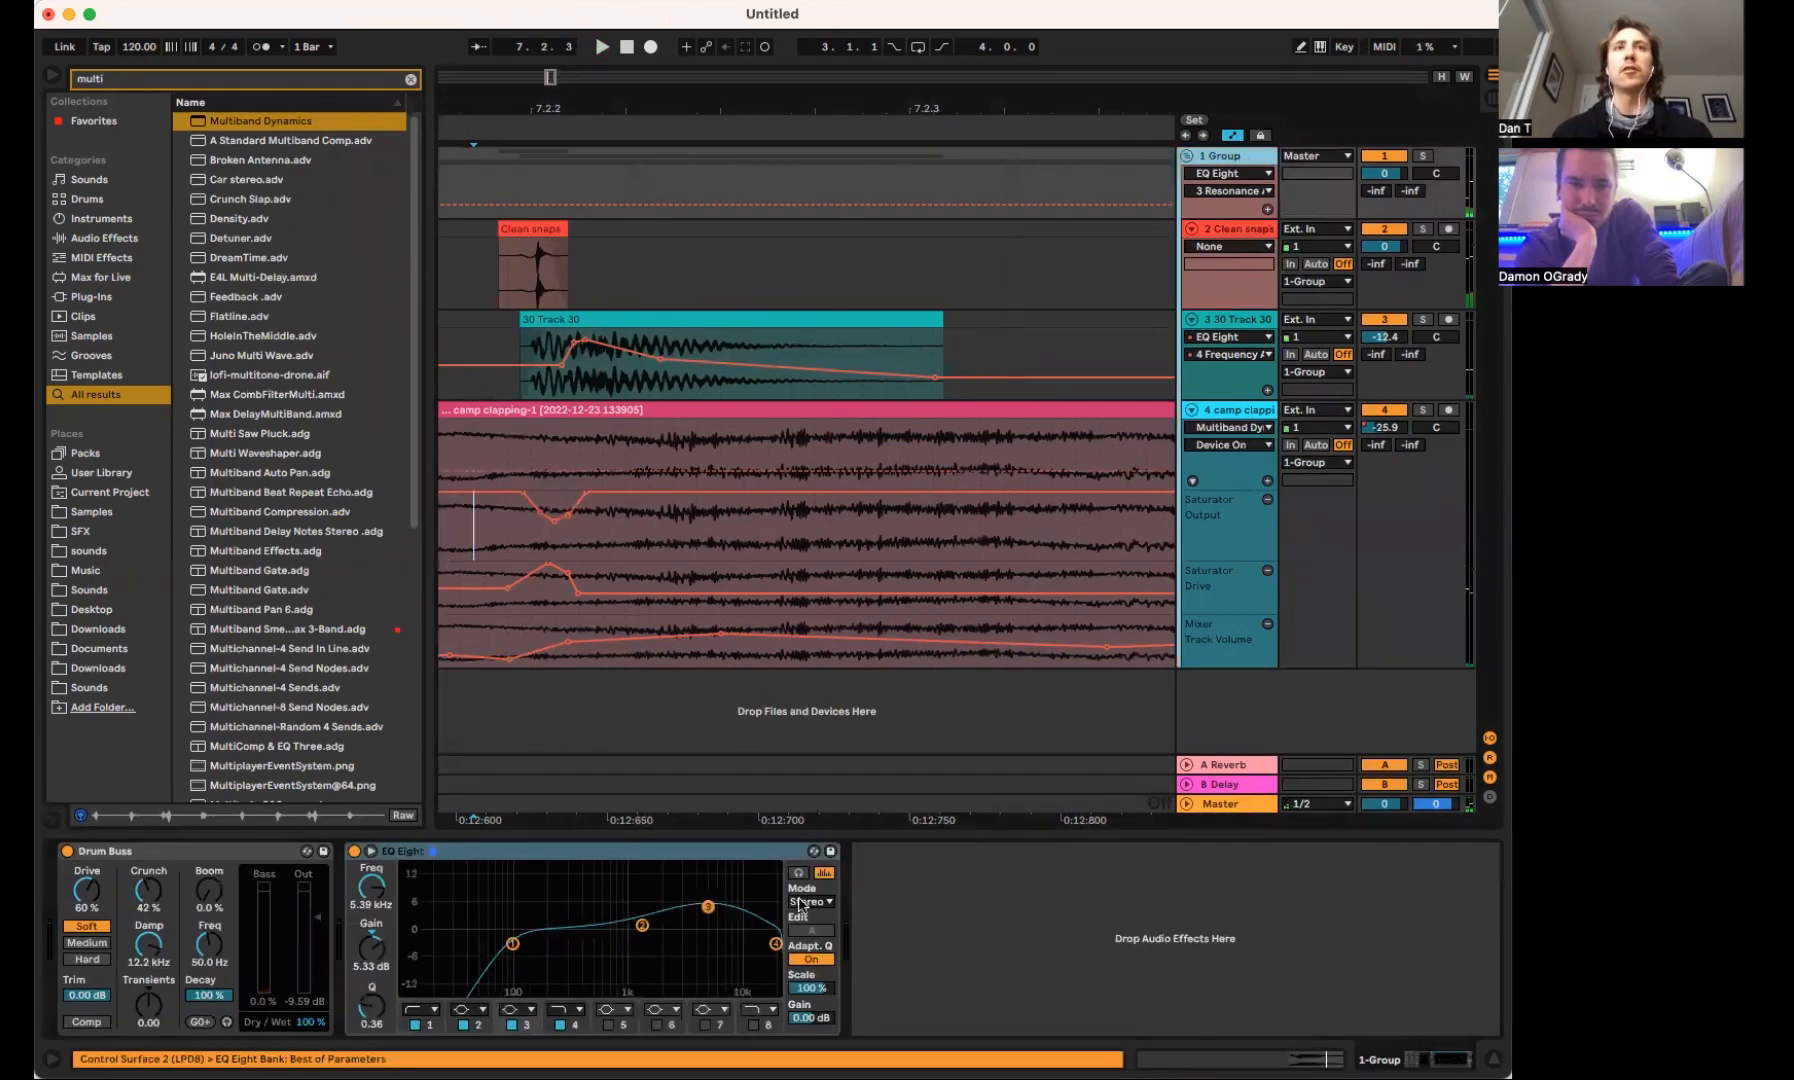
pyautogui.press('super+f')
pyautogui.write('satur')
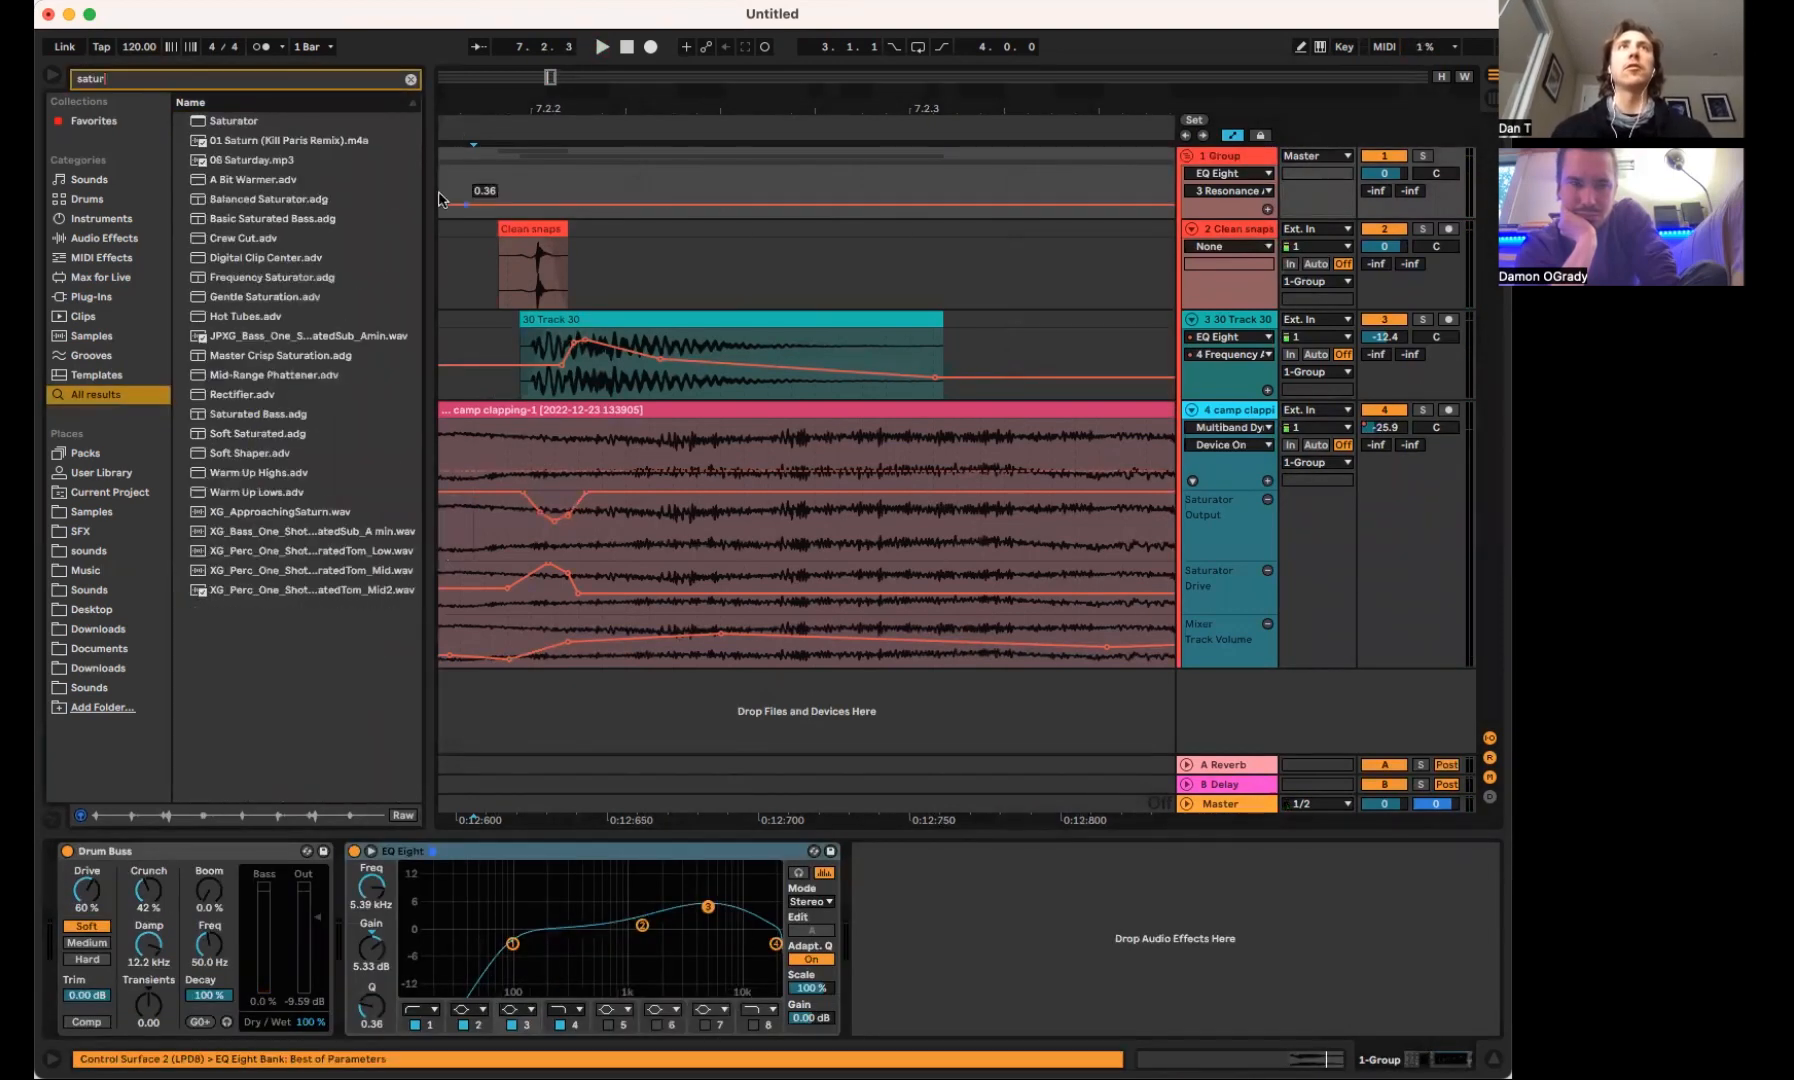
pyautogui.press('Return')
# Set the group Saturator's Drive to 7.43 dB and Output to -13.1 dB, playing the snare between changes
pyautogui.press('space')
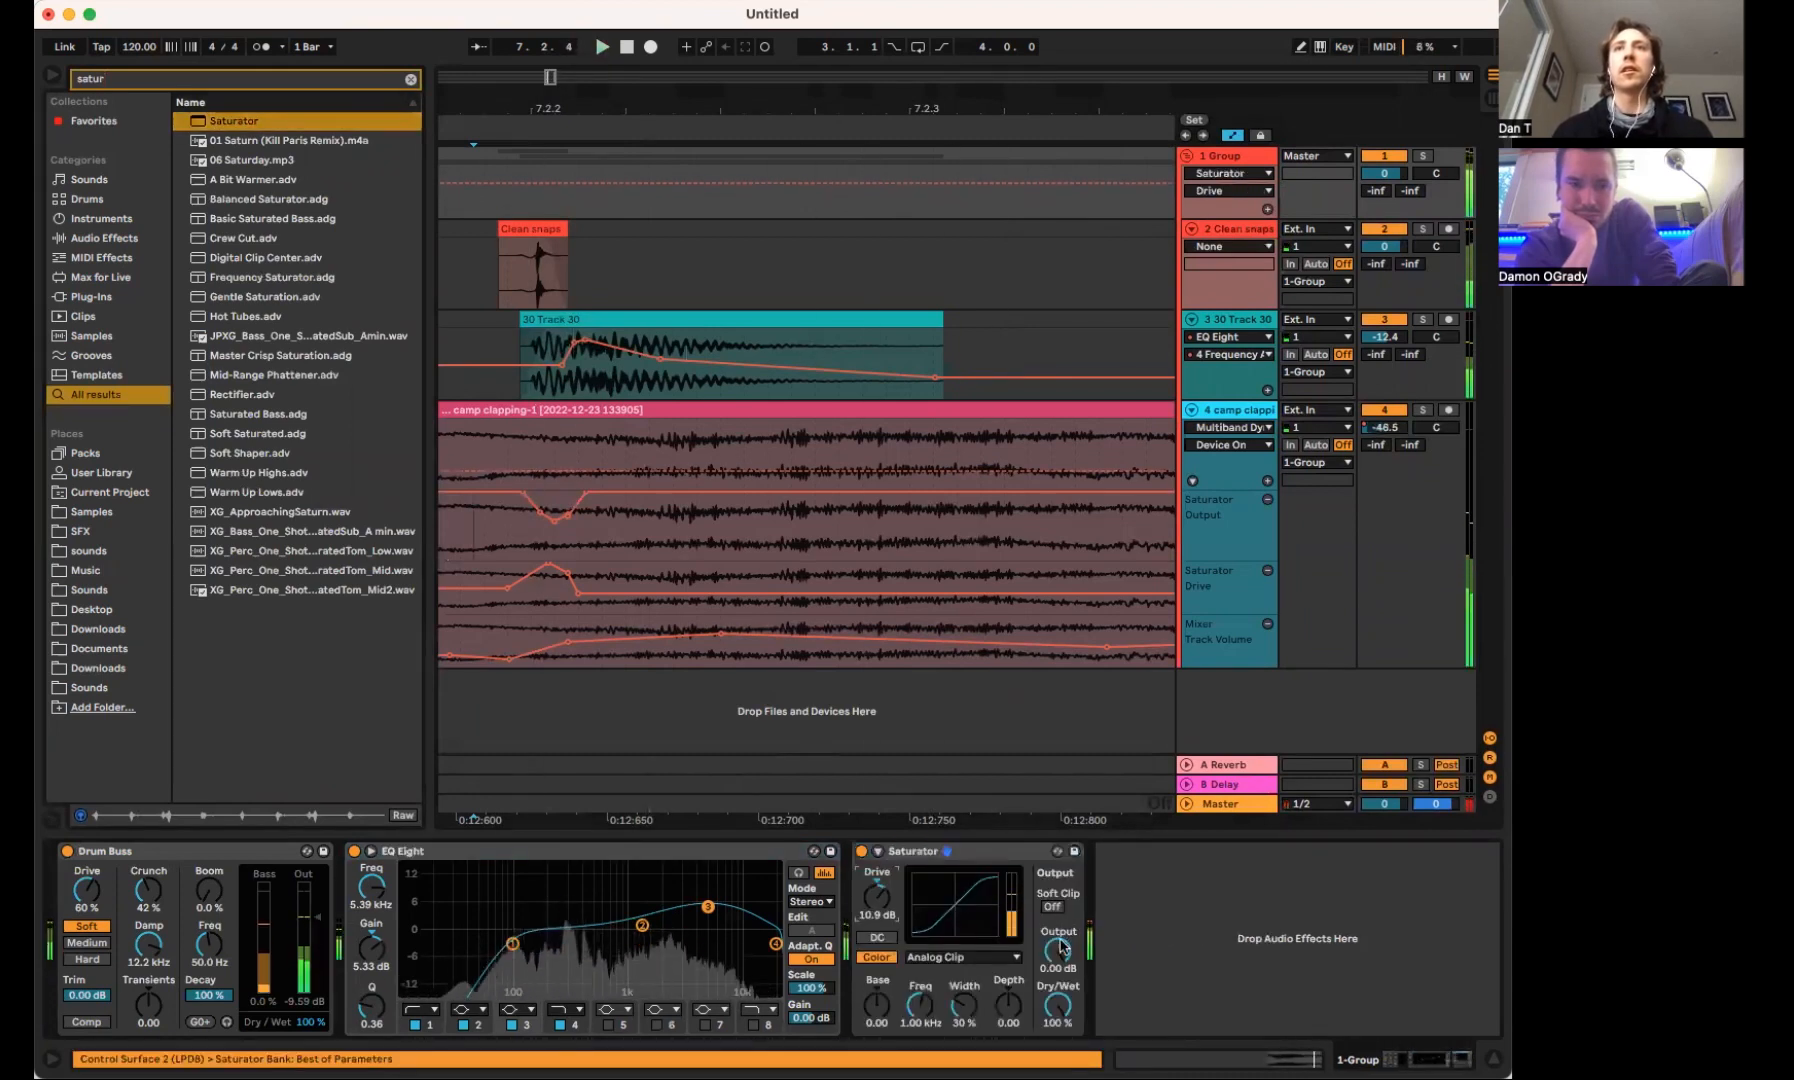
pyautogui.press('space')
pyautogui.press('space')
pyautogui.press('space')
pyautogui.press('space')
pyautogui.press('space')
pyautogui.press('space')
pyautogui.moveTo(877, 897)
pyautogui.mouseDown()
pyautogui.moveTo(877, 917)
pyautogui.moveTo(877, 889)
pyautogui.mouseUp()
pyautogui.press('space')
pyautogui.press('space')
pyautogui.press('space')
pyautogui.moveTo(1070, 952); pyautogui.dragTo(1070, 942)
pyautogui.press('space')
# Add EQ Three after Saturator on the snare group and play the snare
pyautogui.press('super+f')
pyautogui.write('eq')
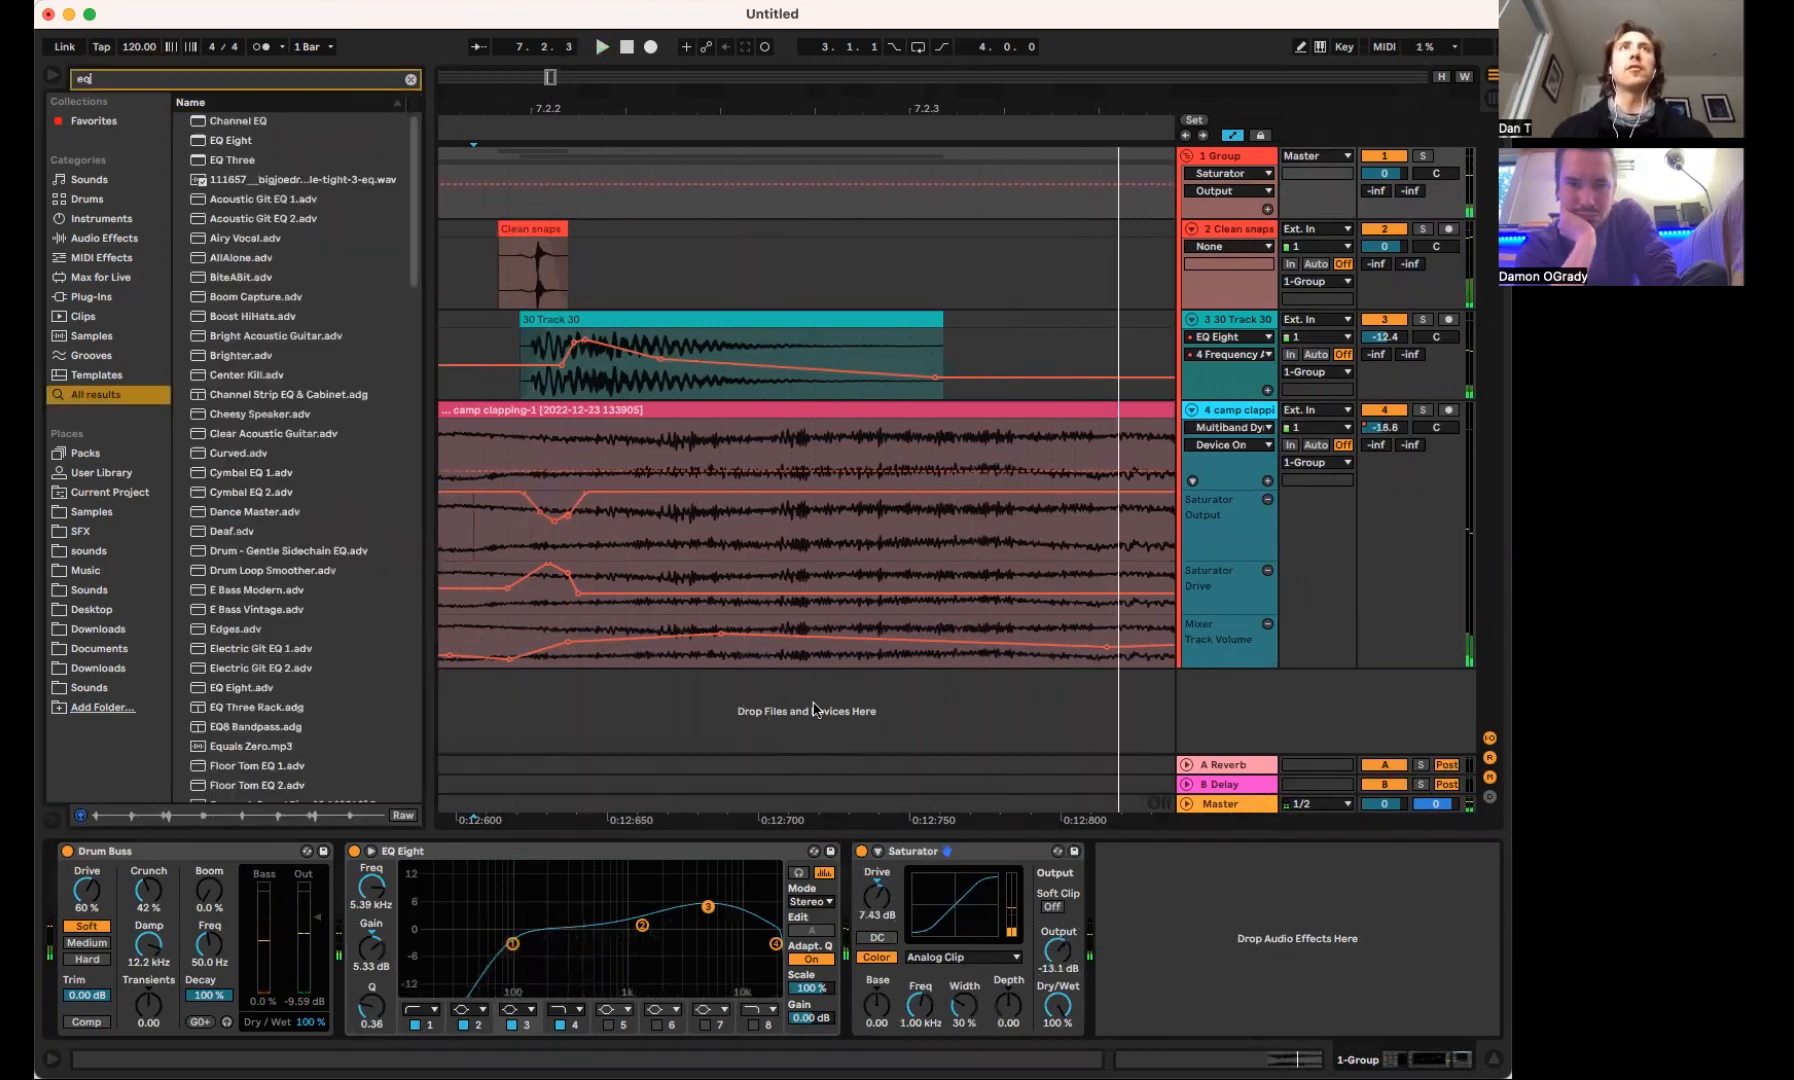
pyautogui.moveTo(243, 163); pyautogui.dragTo(1180, 1010)
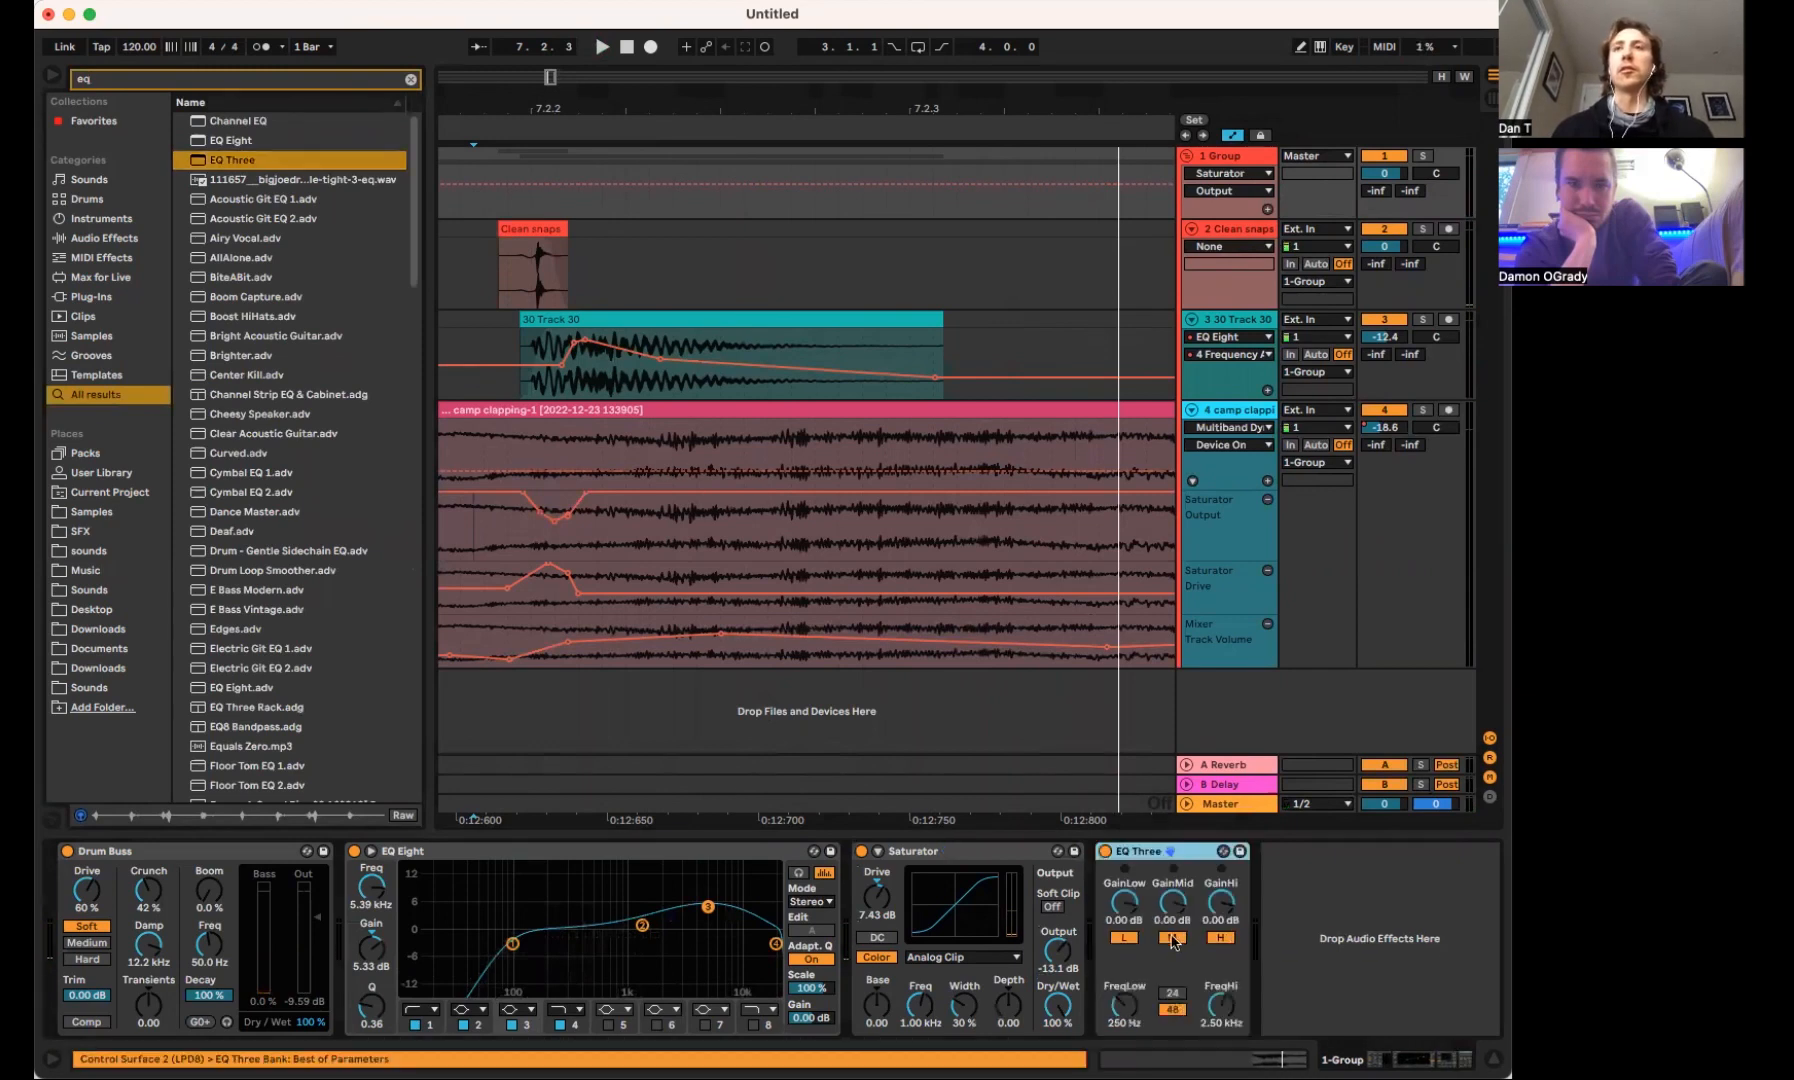
pyautogui.press('space')
pyautogui.press('space')
pyautogui.press('space')
# Try stacking several duplicates of EQ Three on the group, and delete the copies back to a single device
pyautogui.press('super+d')
pyautogui.press('super+d')
pyautogui.press('super+d')
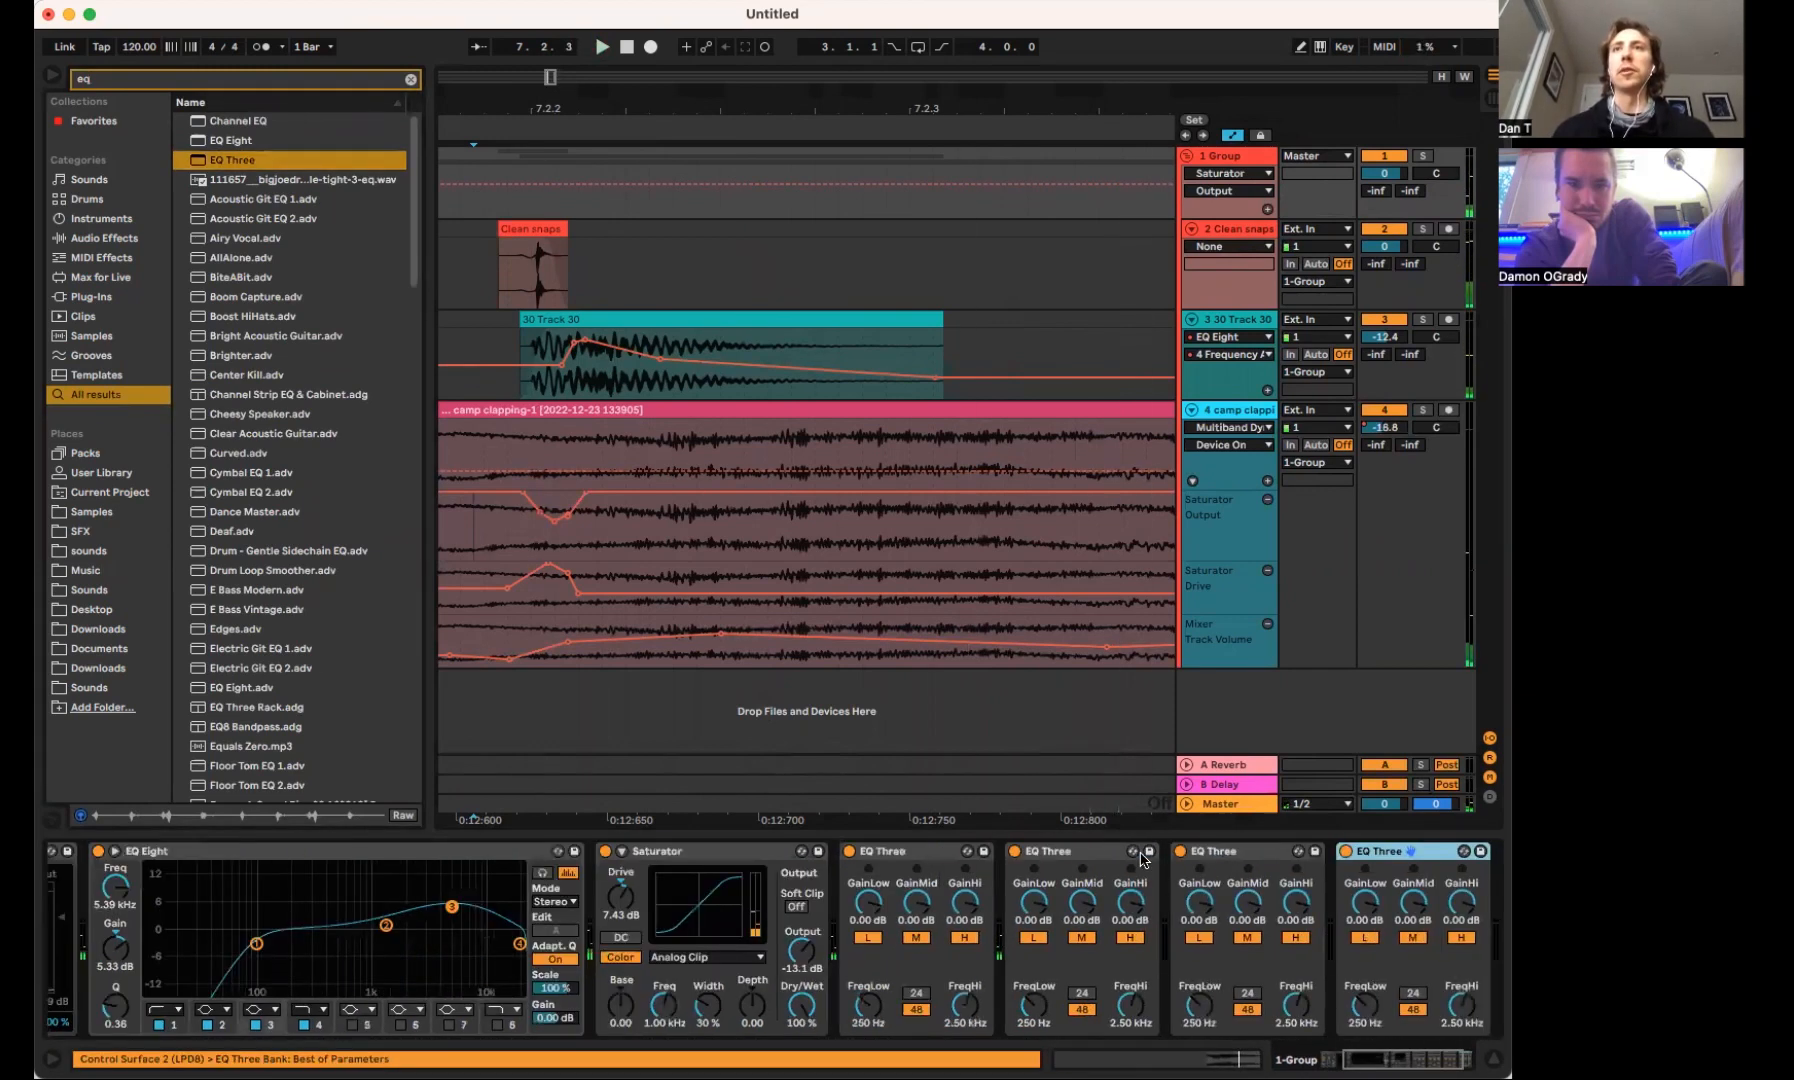
pyautogui.press('super+d')
pyautogui.press('super+d')
pyautogui.press('super+d')
pyautogui.press('super+d')
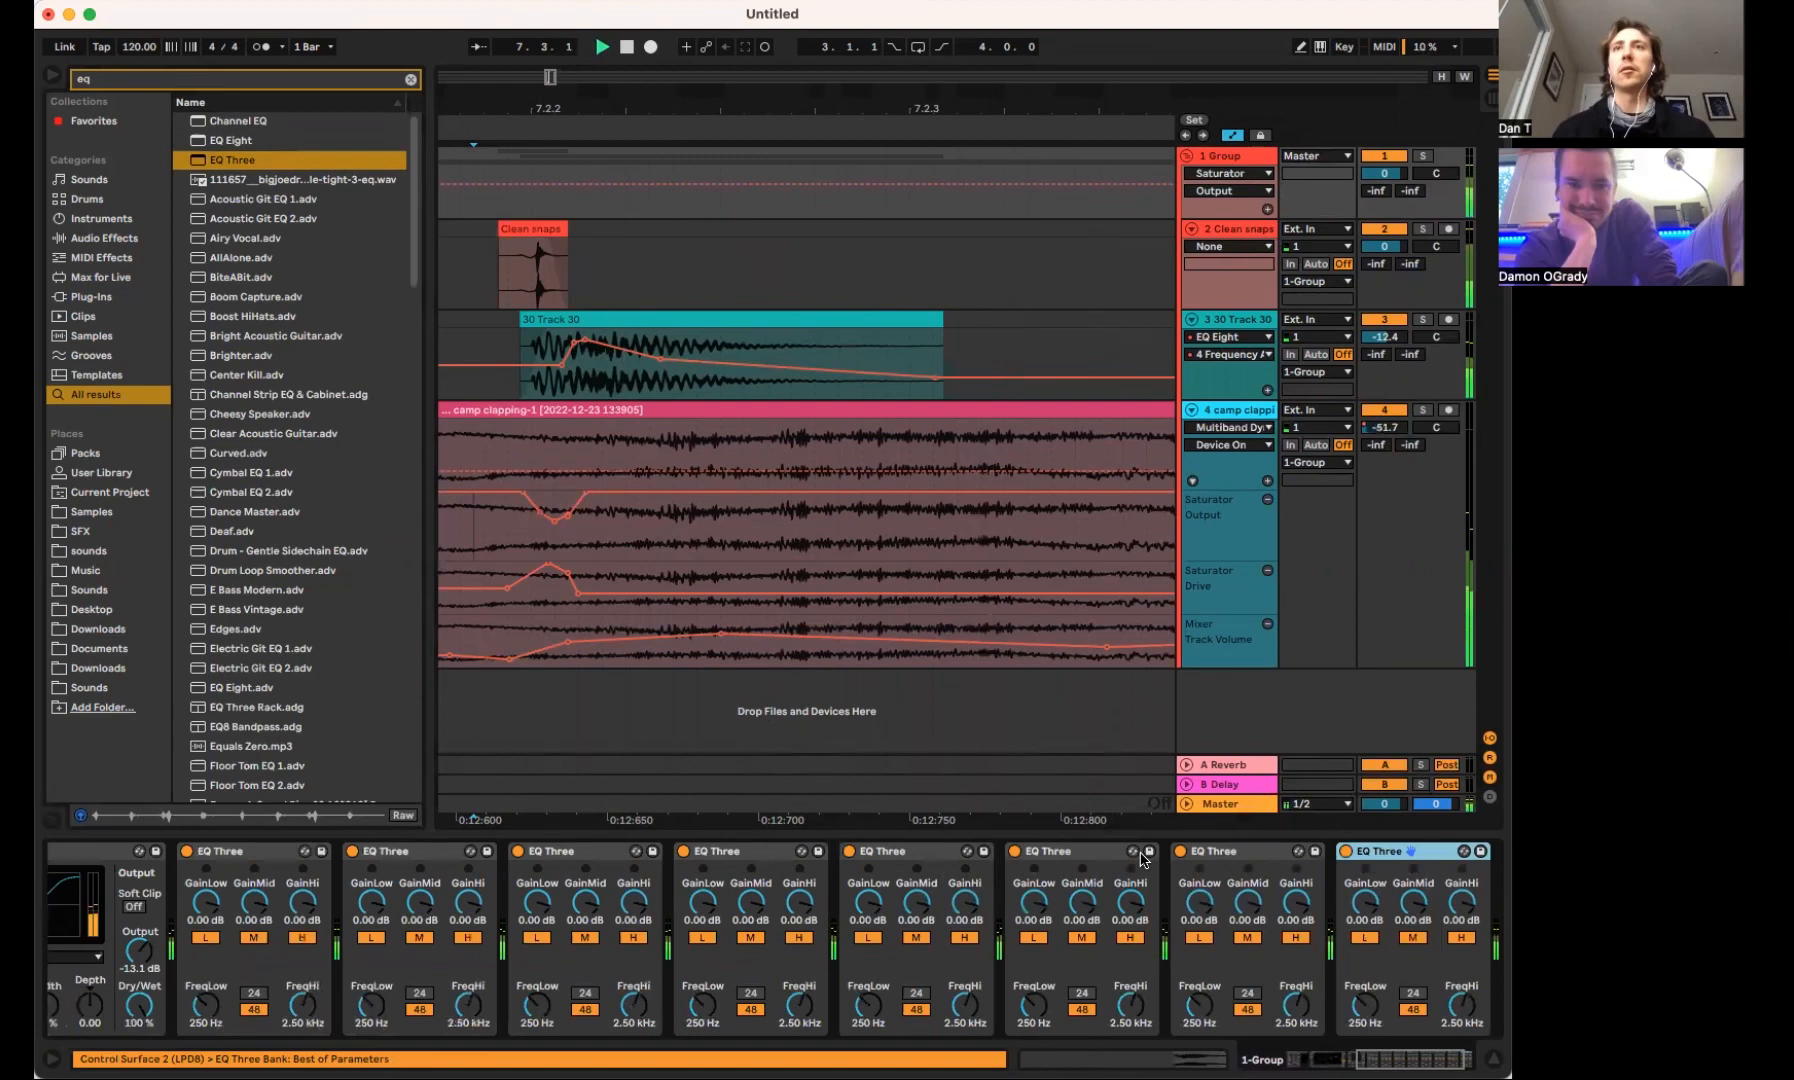
pyautogui.press('Delete')
pyautogui.press('Delete')
pyautogui.press('Delete')
pyautogui.press('Delete')
pyautogui.press('Delete')
pyautogui.press('Delete')
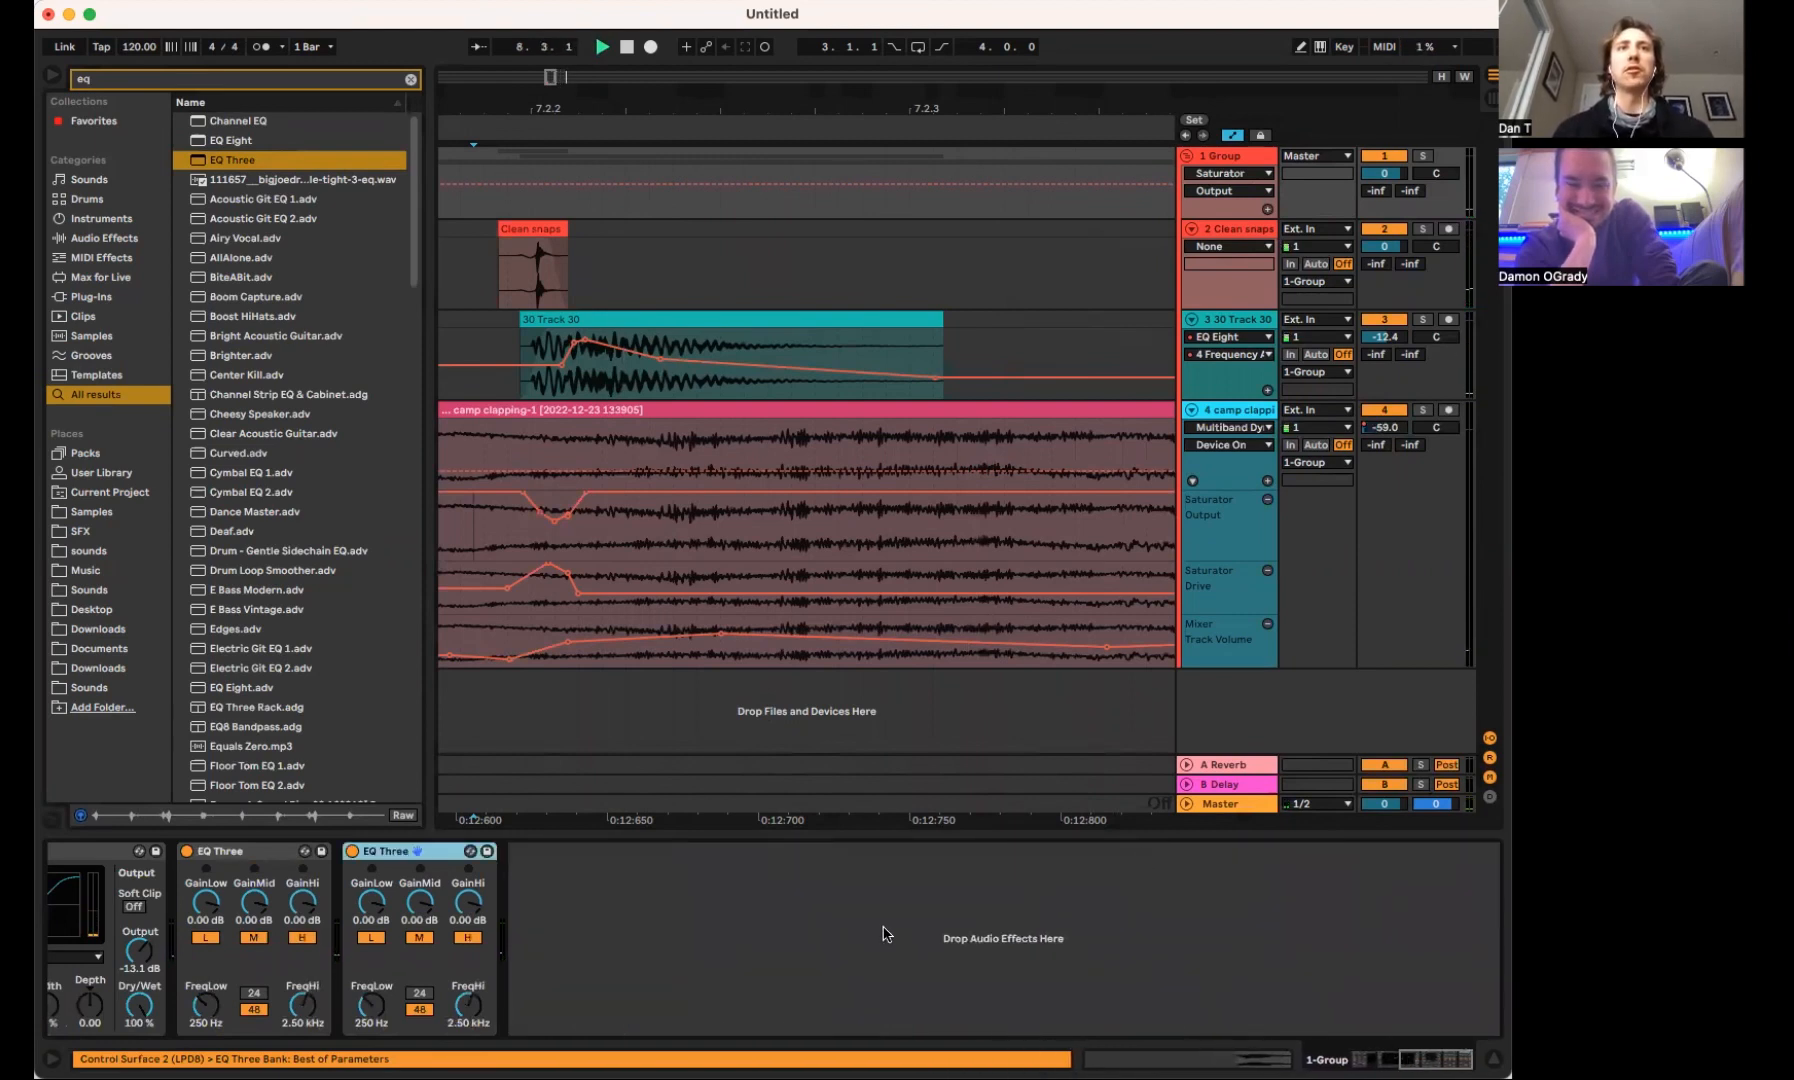
pyautogui.press('Delete')
# Set the EQ Three FreqLow to 241 Hz, playing the snare to check
pyautogui.moveTo(217, 1009); pyautogui.dragTo(217, 1012)
pyautogui.press('space')
pyautogui.press('space')
pyautogui.press('space')
pyautogui.press('space')
pyautogui.press('space')
pyautogui.press('space')
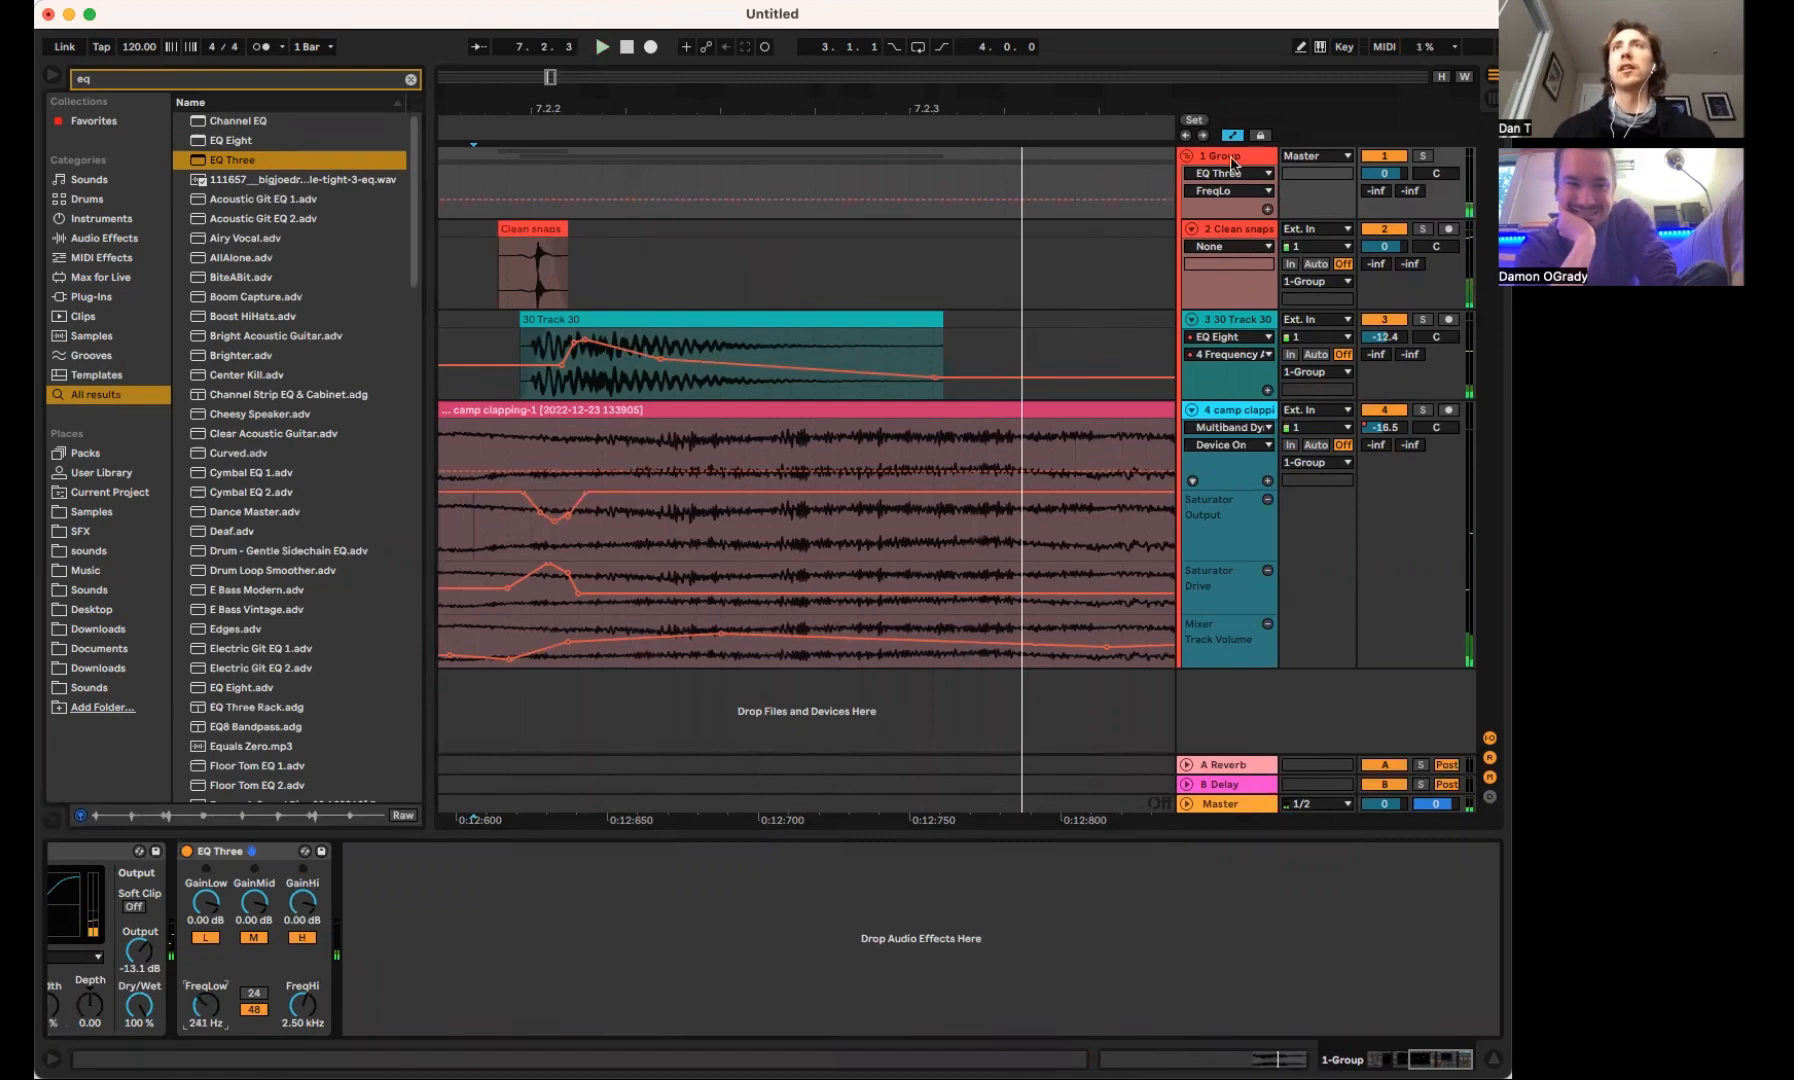
# Collapse the snare group and insert a new audio track below it
pyautogui.click(1200, 158)
pyautogui.click(1187, 157)
pyautogui.rightClick(1246, 315)
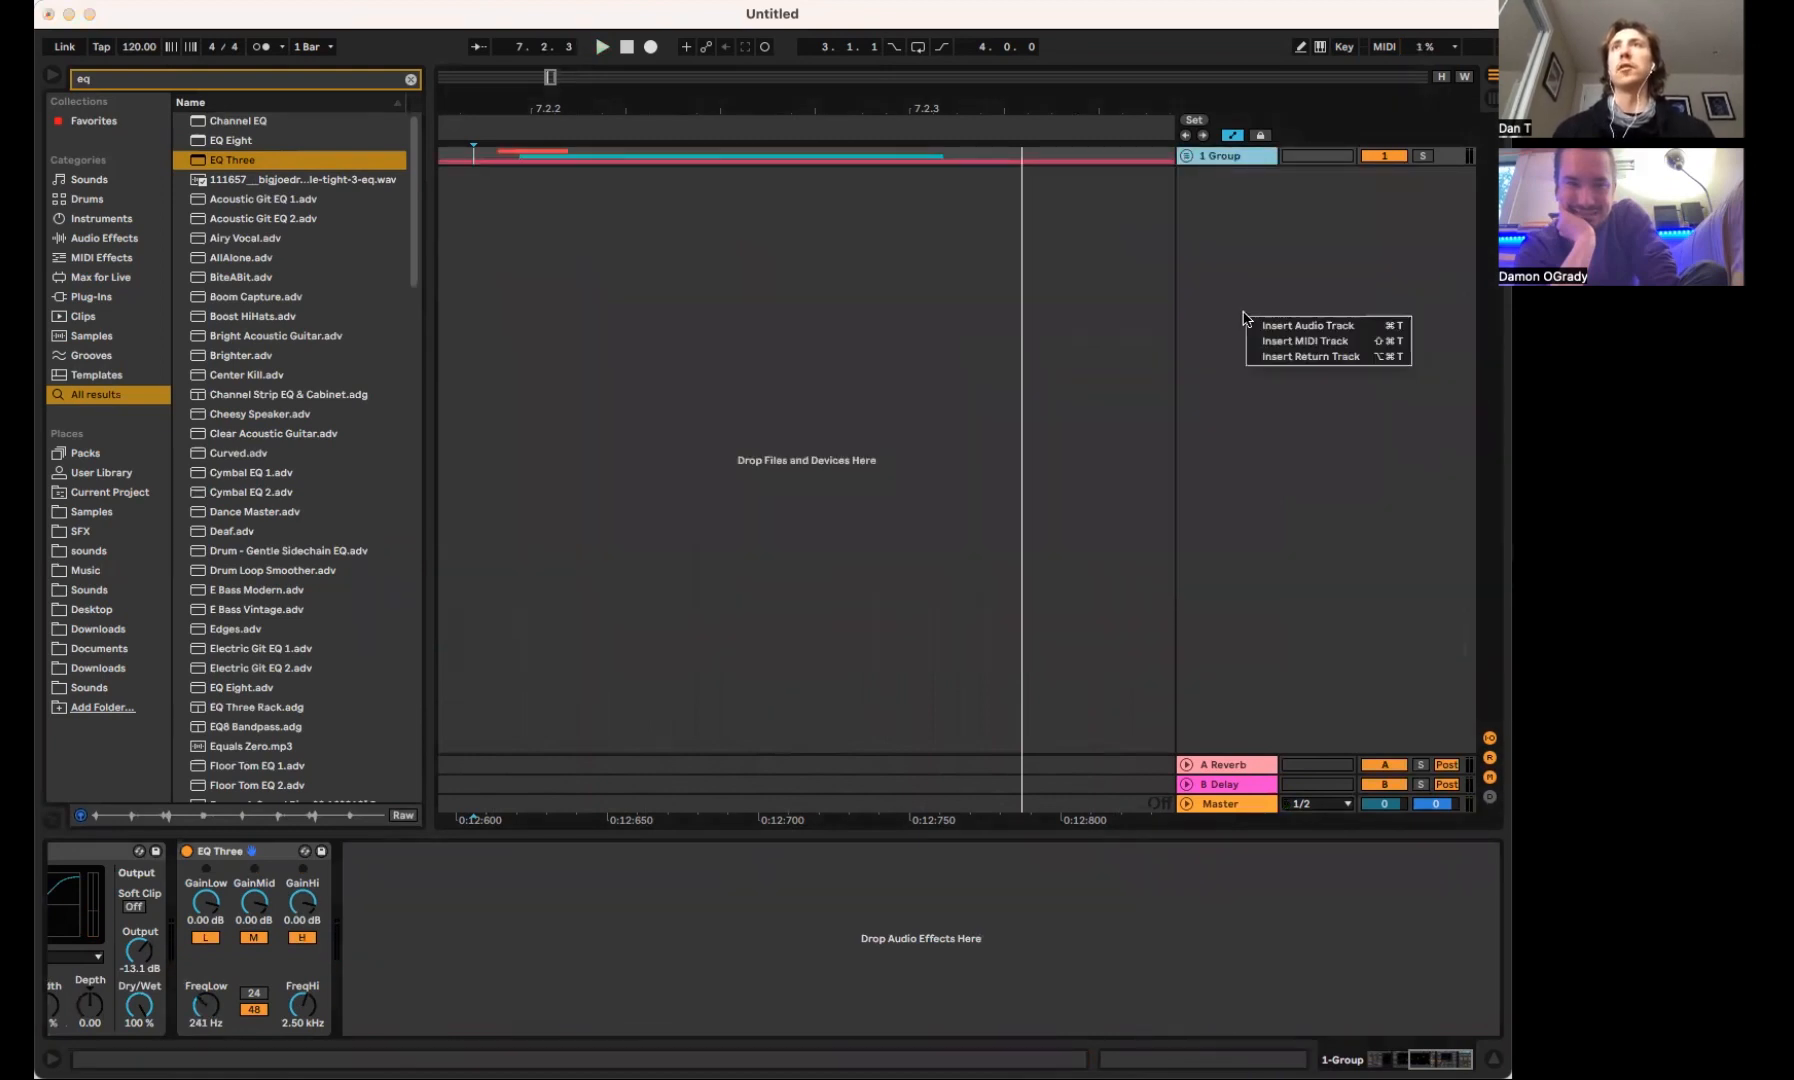
pyautogui.click(1275, 326)
# Set the new audio track's input to Resampling, arm it and record the snare from just before 7.2.2
pyautogui.click(1300, 180)
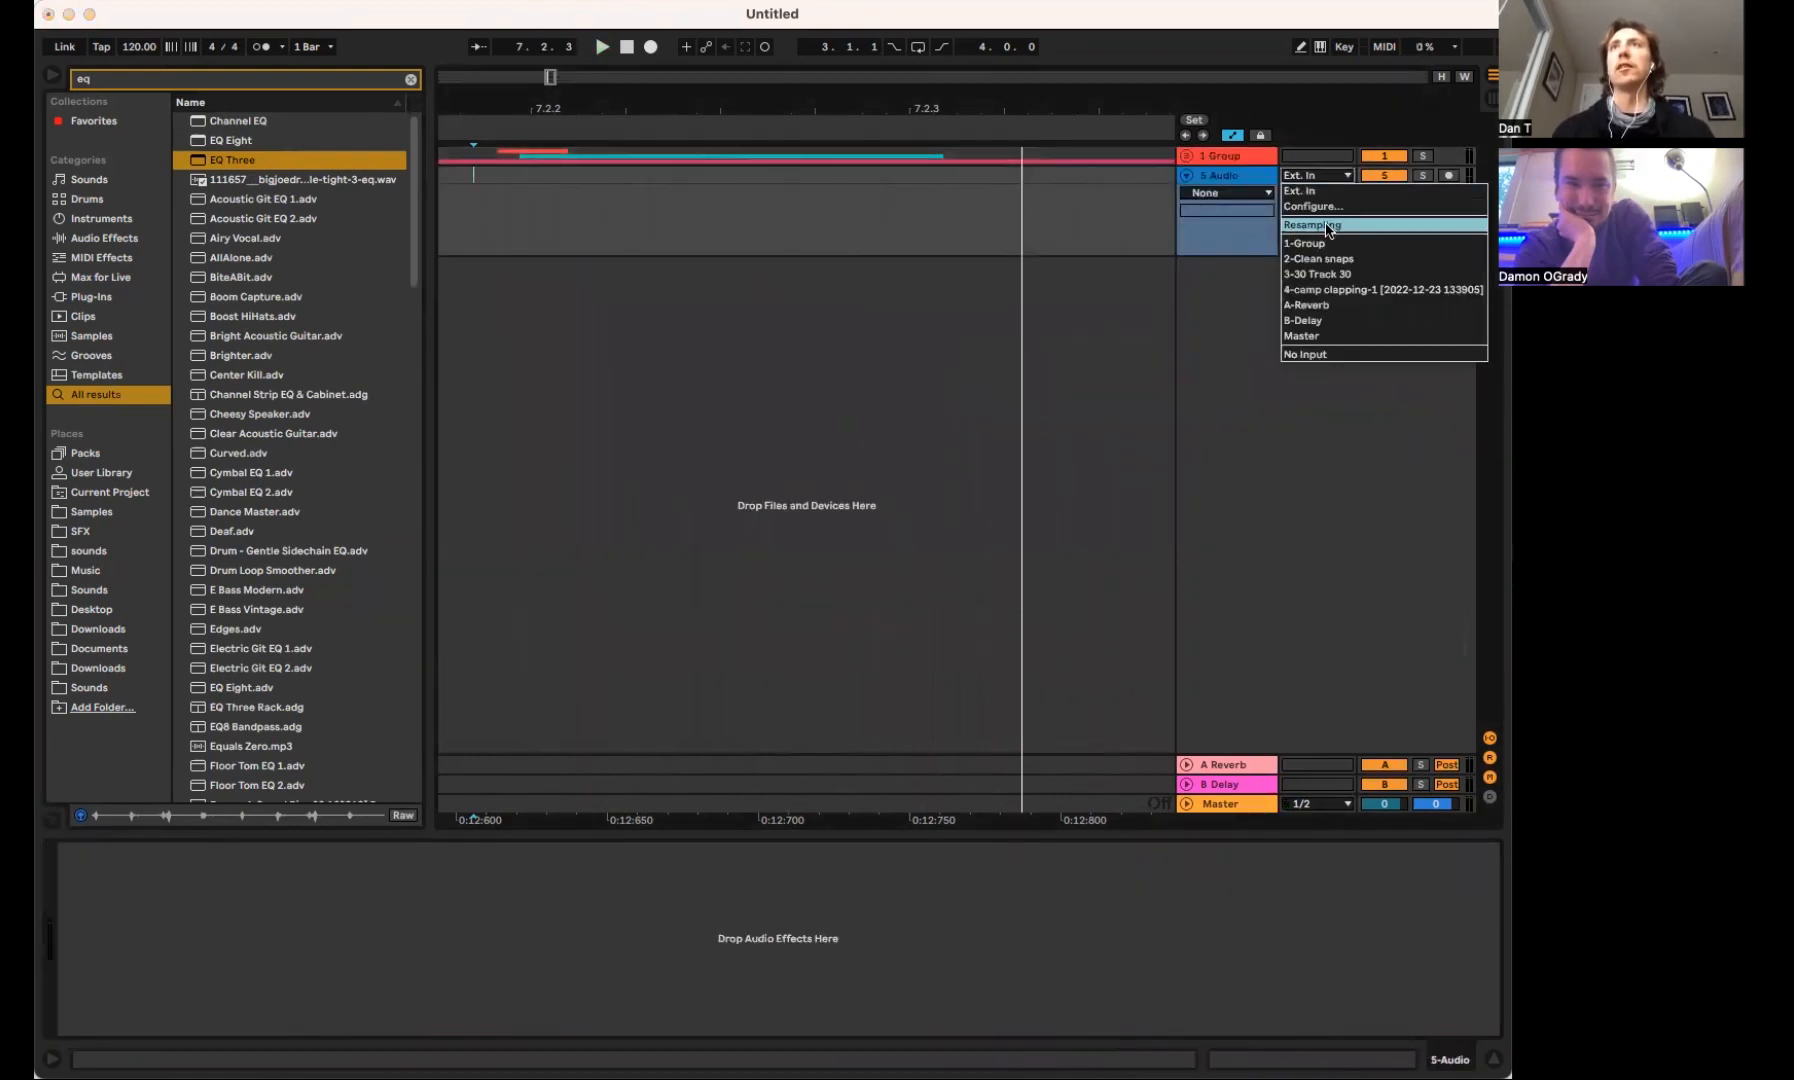
pyautogui.click(1322, 192)
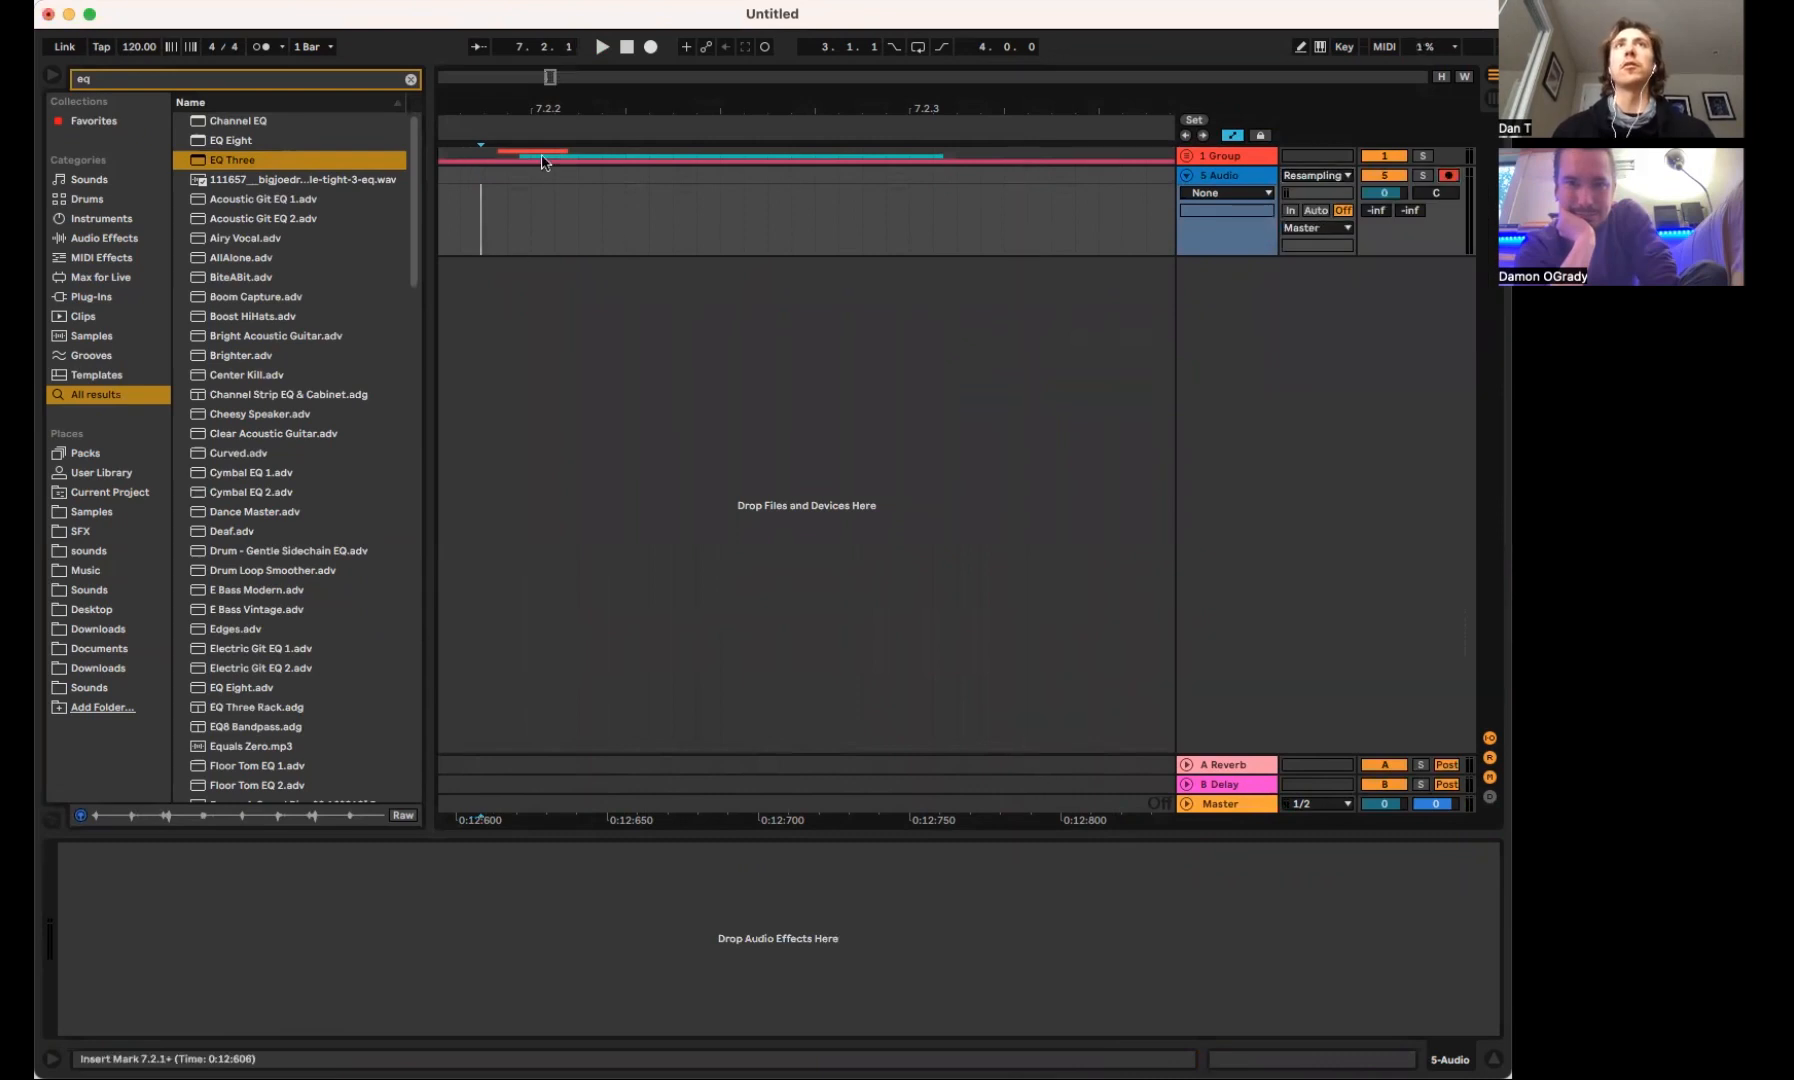
pyautogui.click(651, 47)
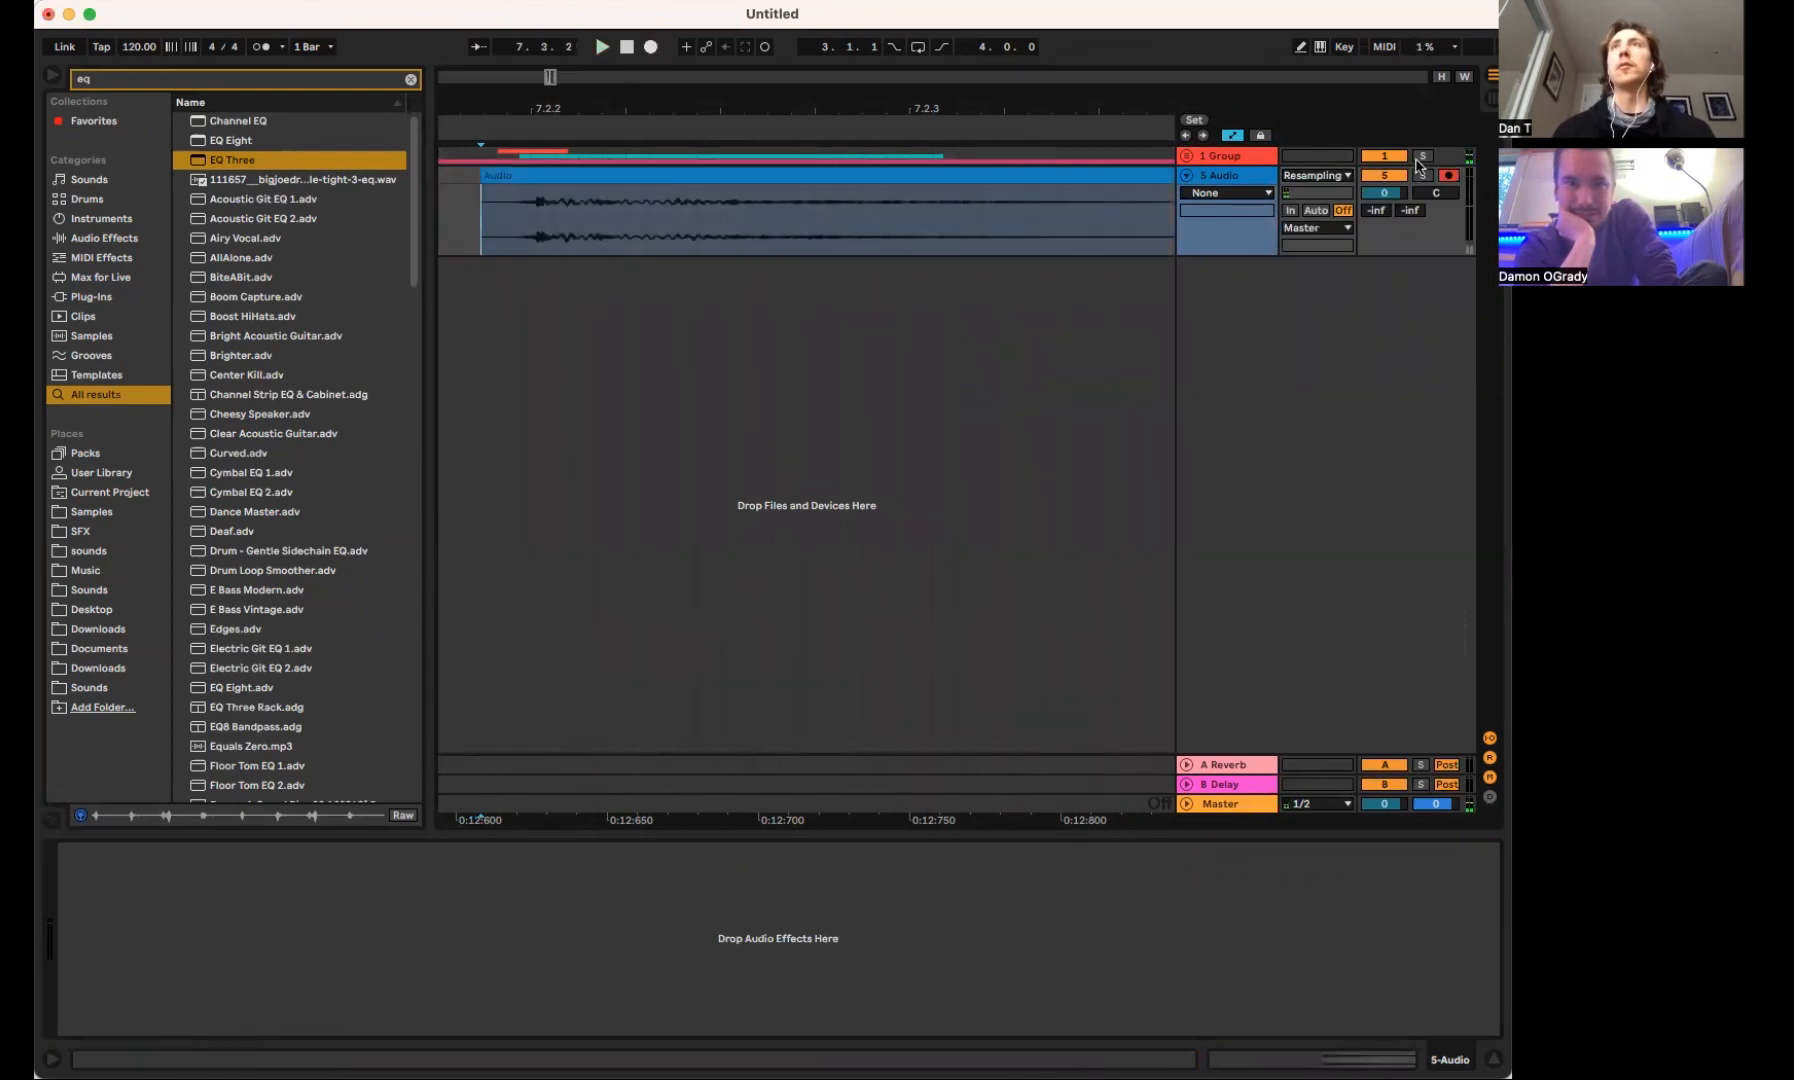